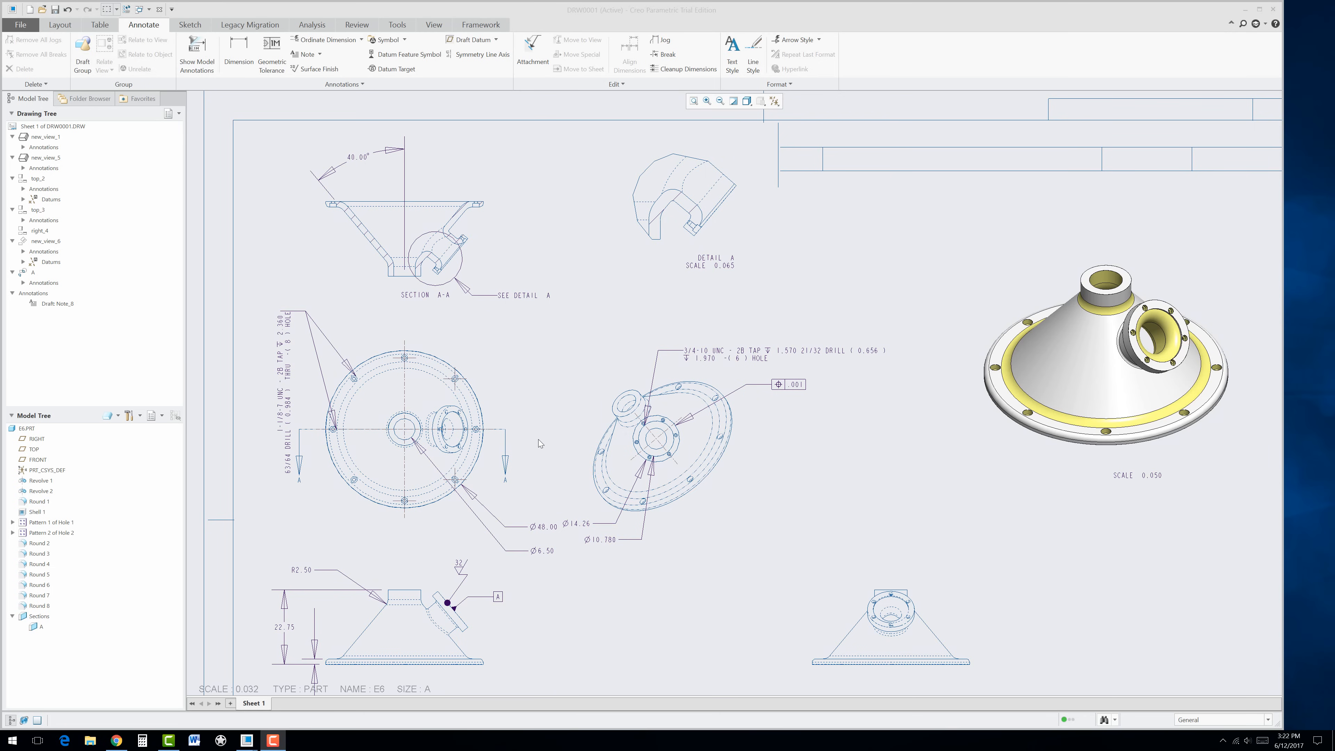
Step: Create a new drawing named E6 for the model e6.prt, empty with the system format a.frm
left_click(29, 12)
left_click(29, 12)
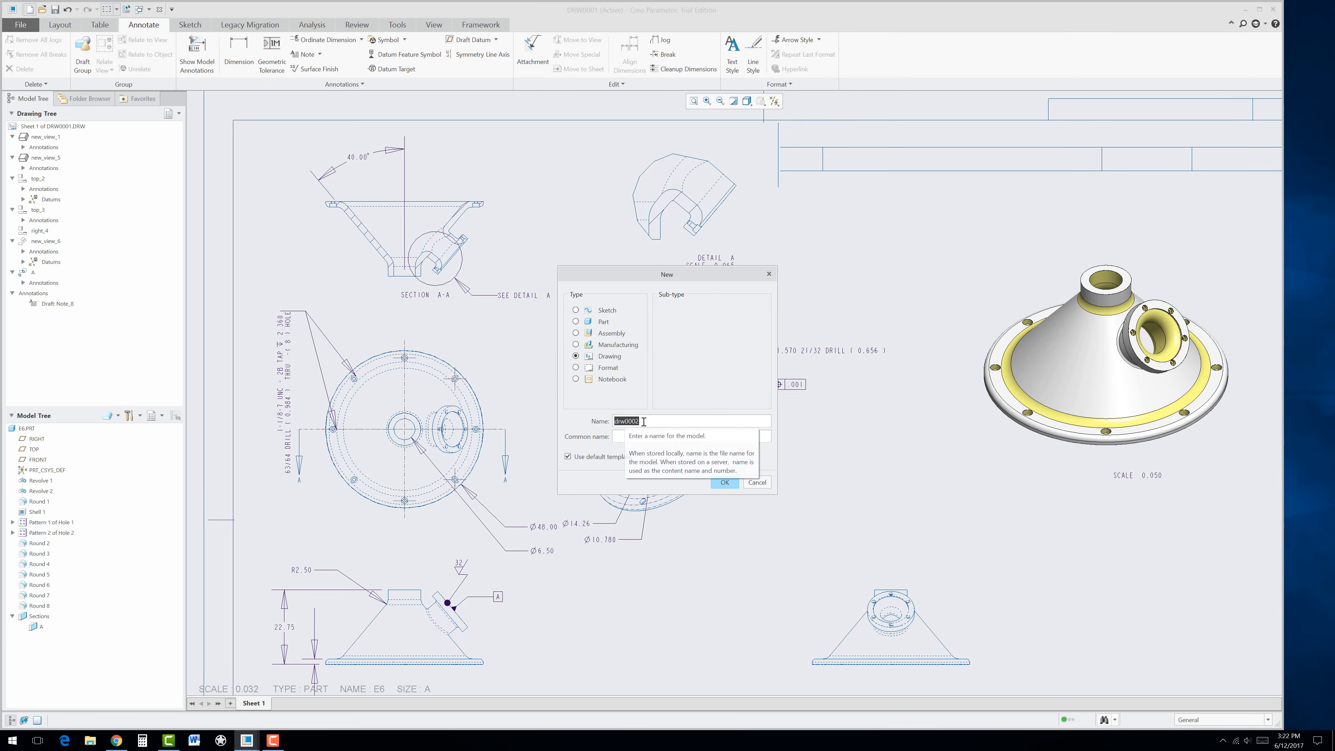
type("E6")
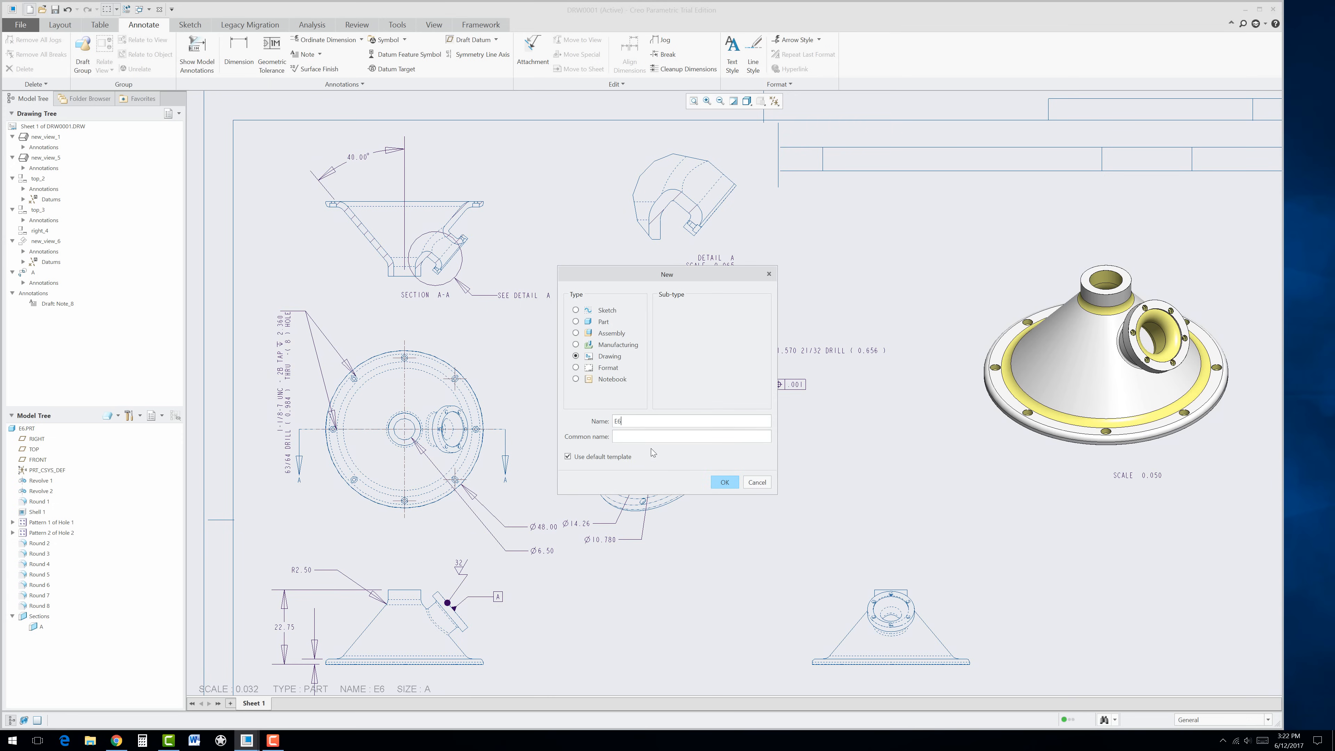
left_click(723, 482)
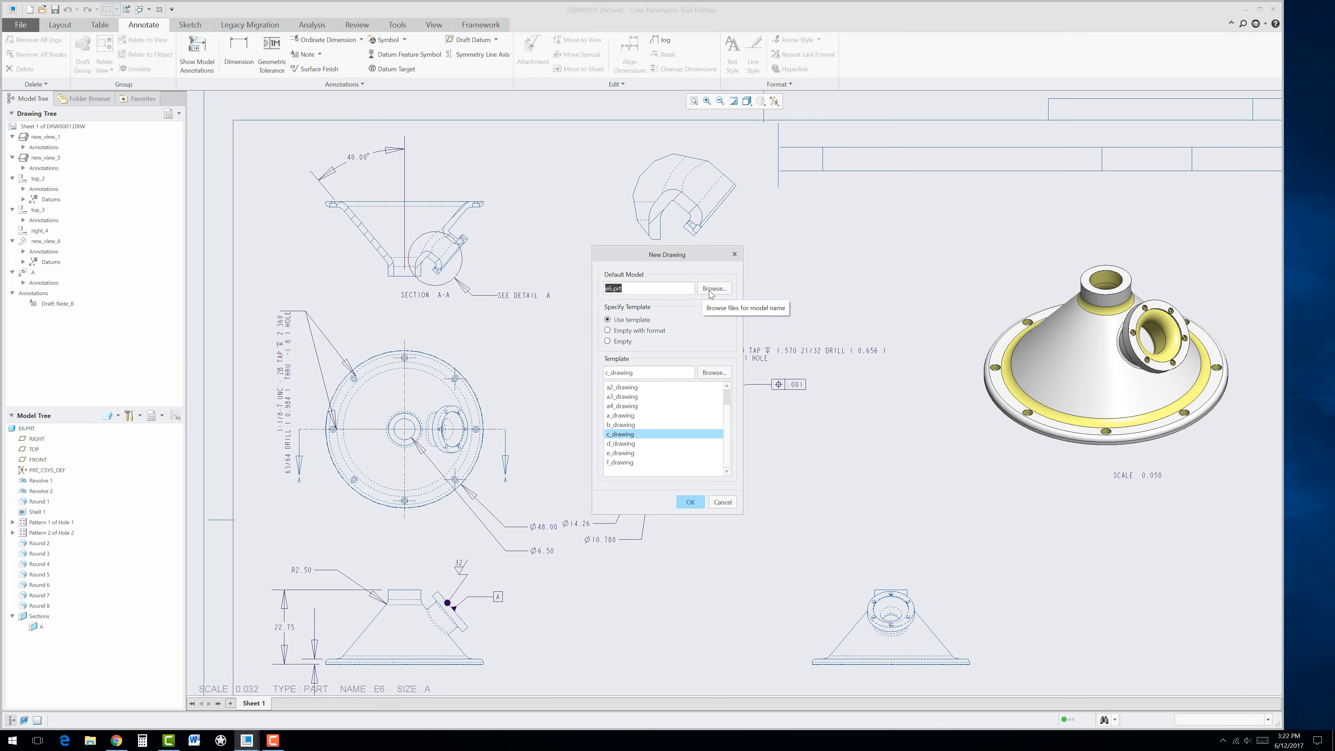
left_click(608, 332)
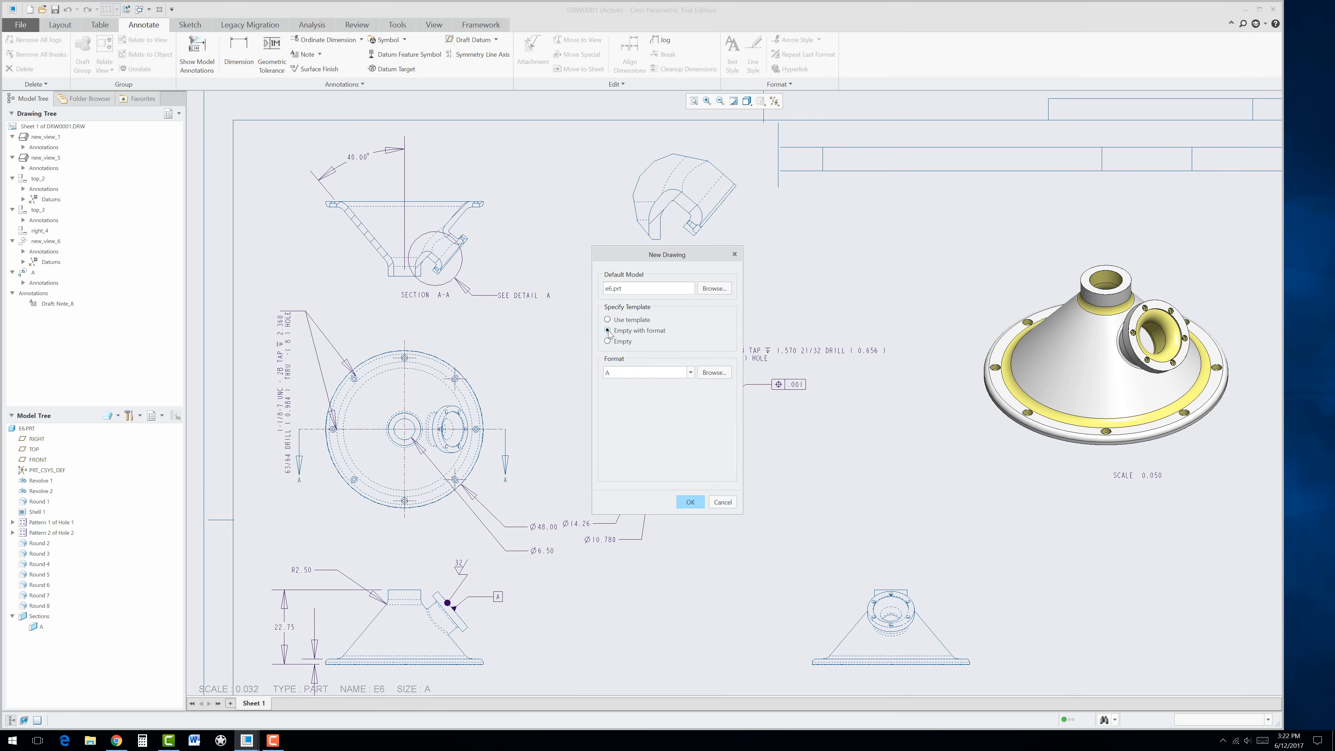
left_click(706, 374)
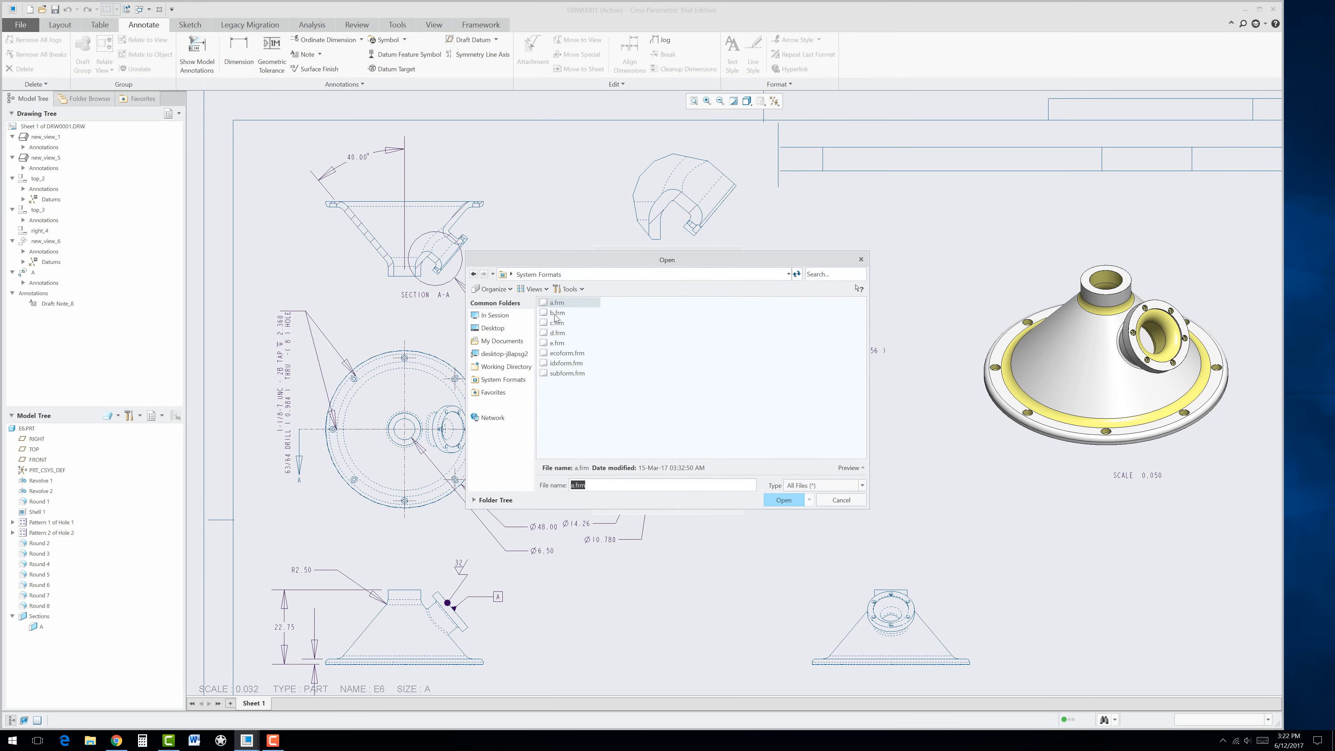
left_click(782, 500)
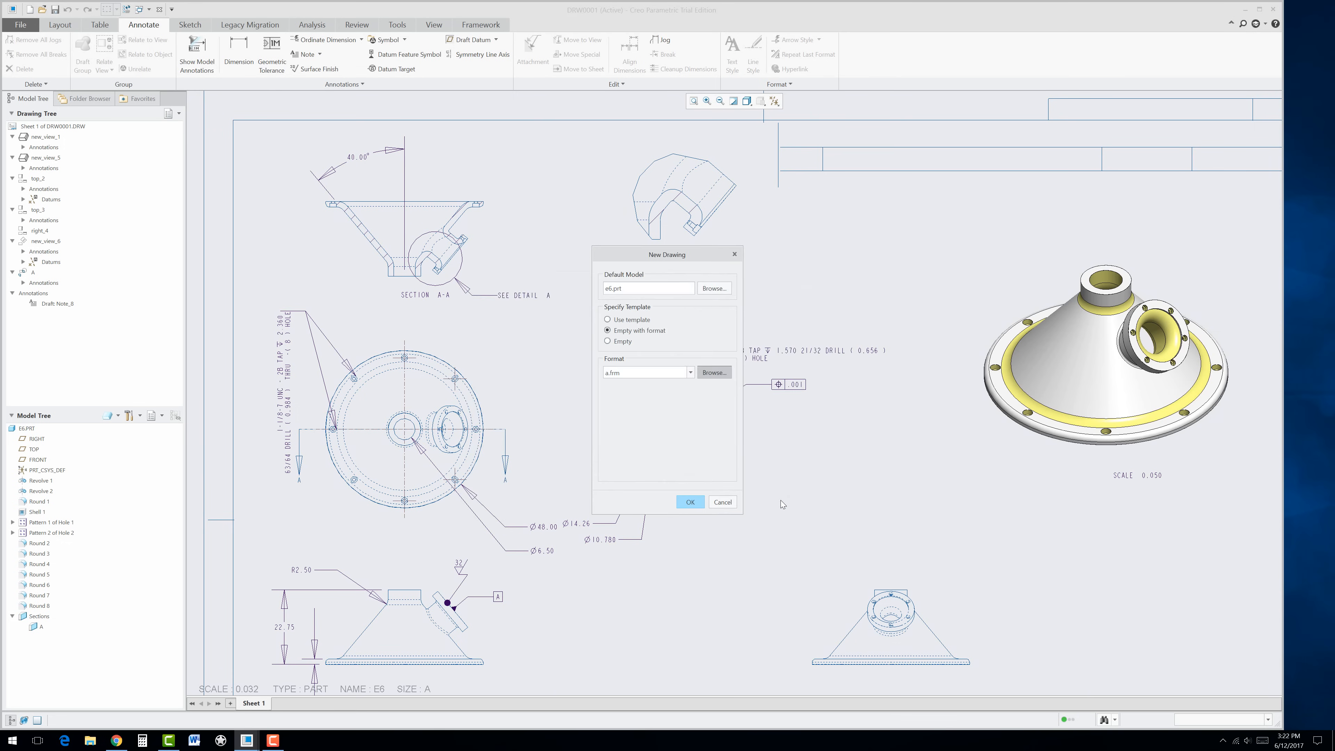
left_click(690, 503)
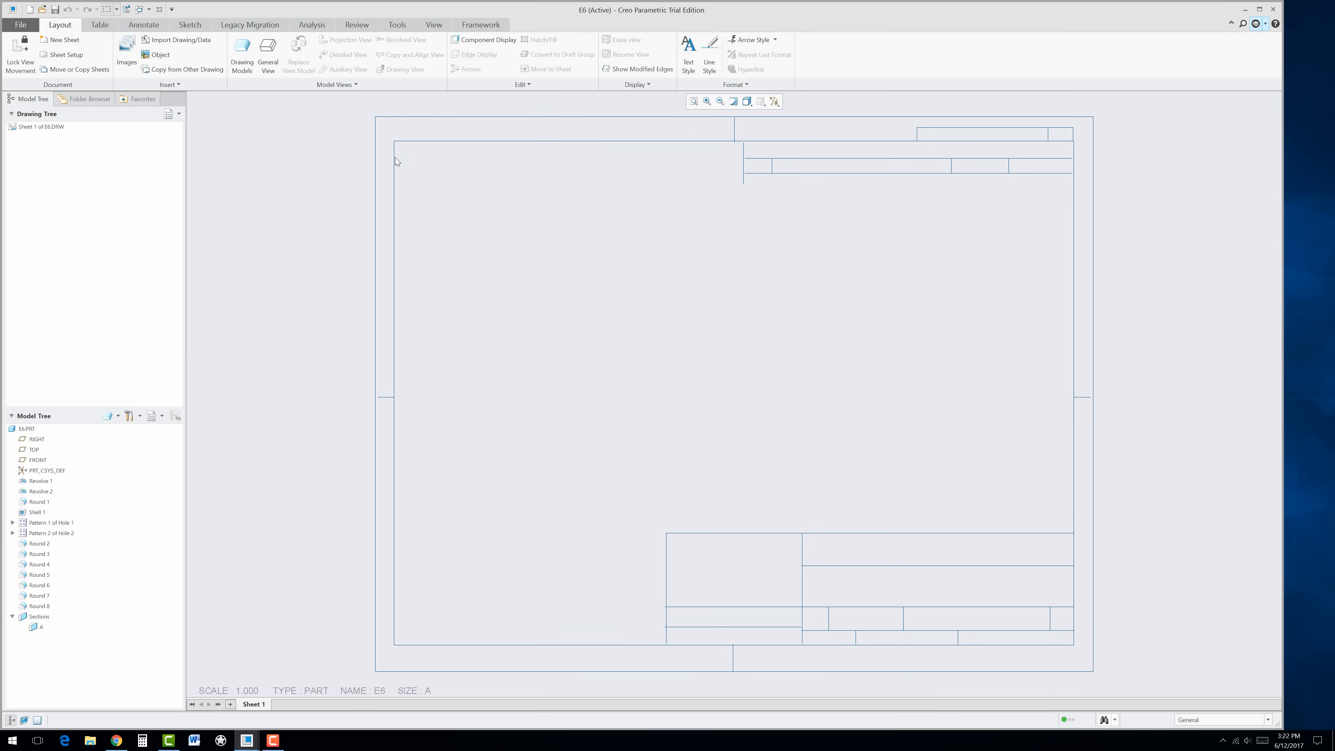
Step: Place a general view with no combined state near the middle of the sheet and orient it to FRONT
left_click(270, 64)
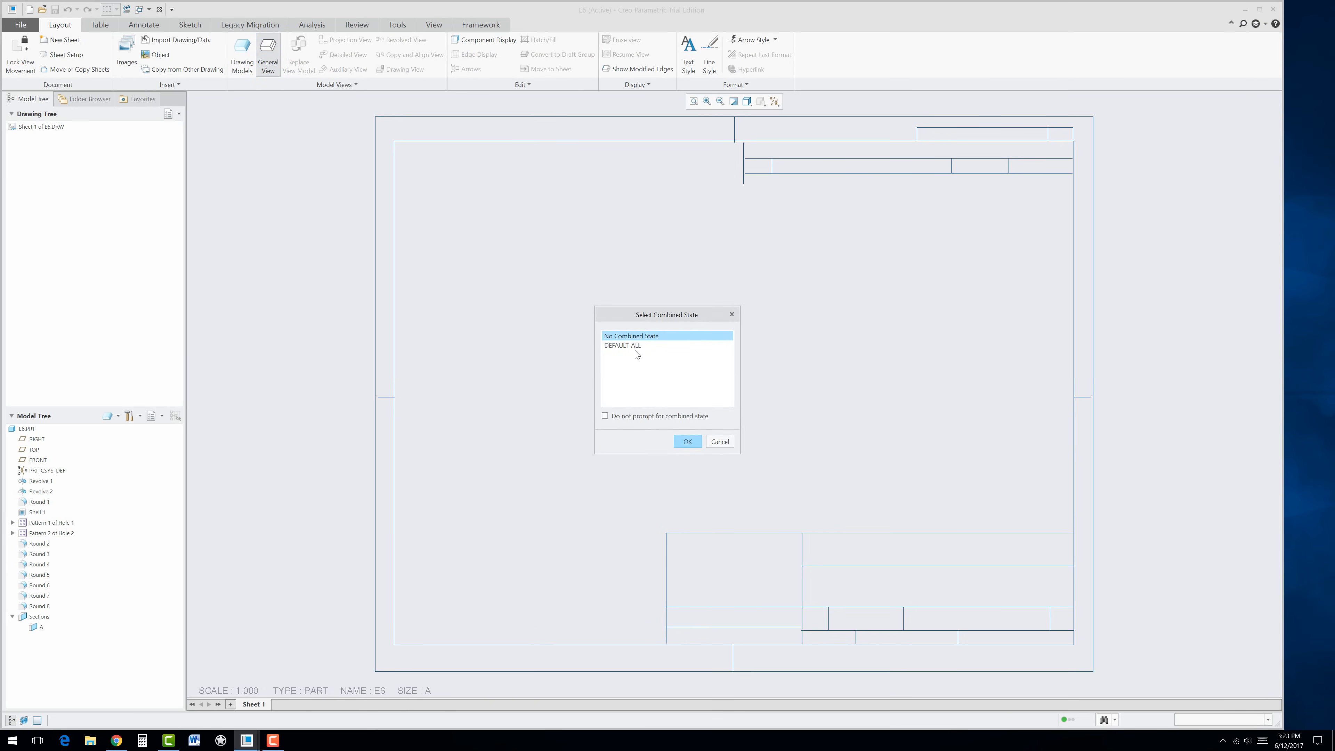
left_click(686, 442)
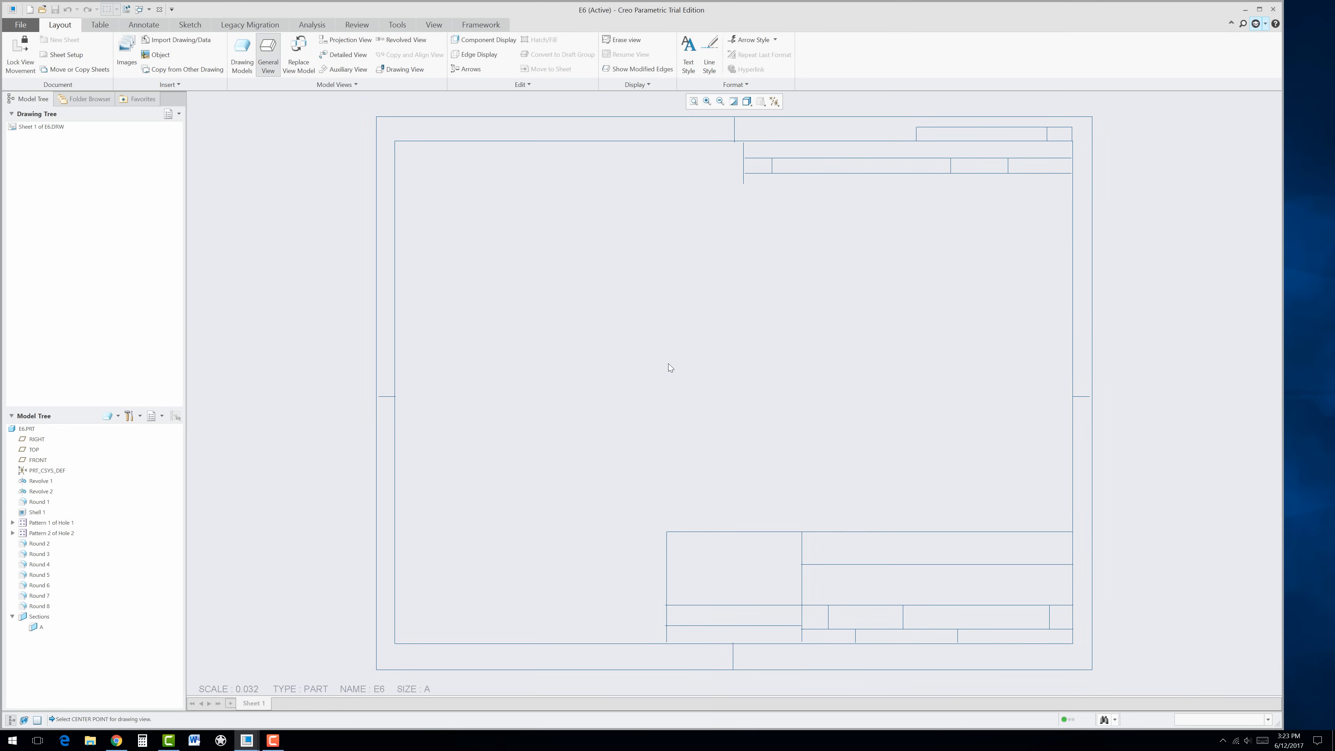
left_click(635, 370)
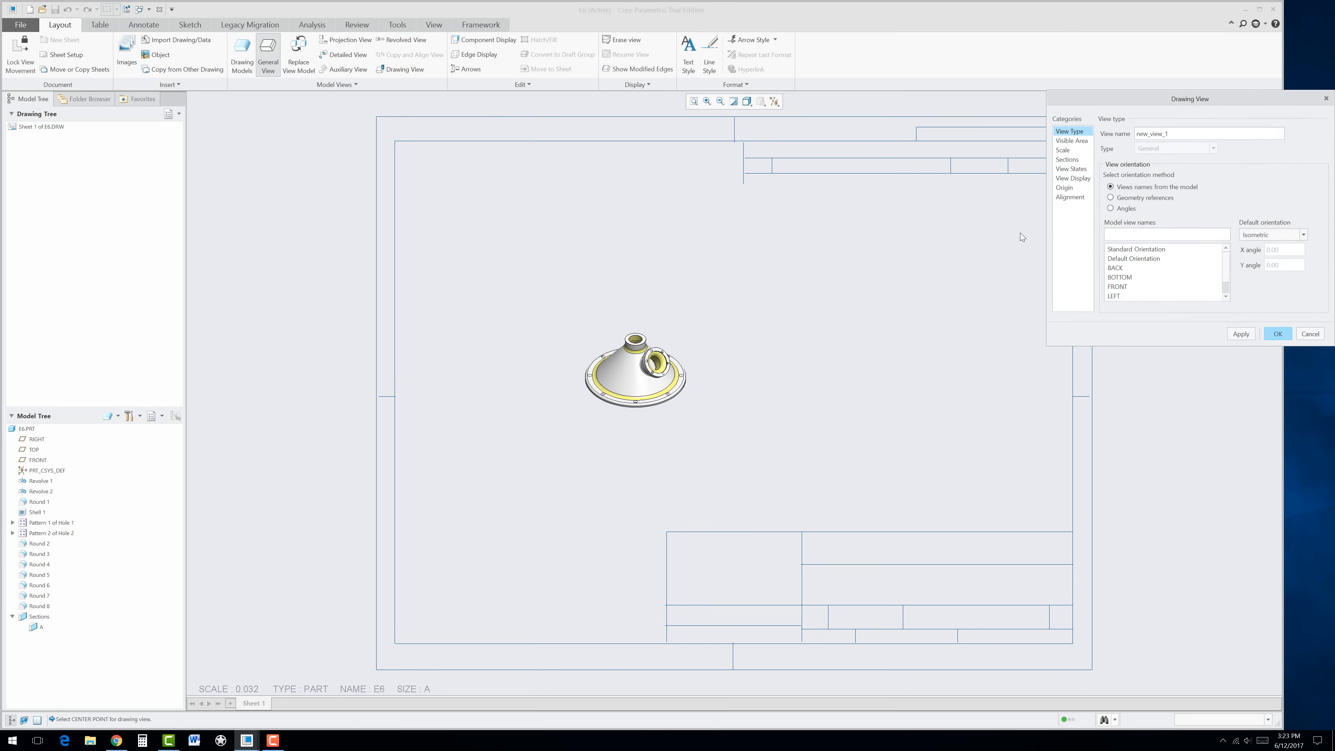
left_click_drag(1143, 103, 925, 221)
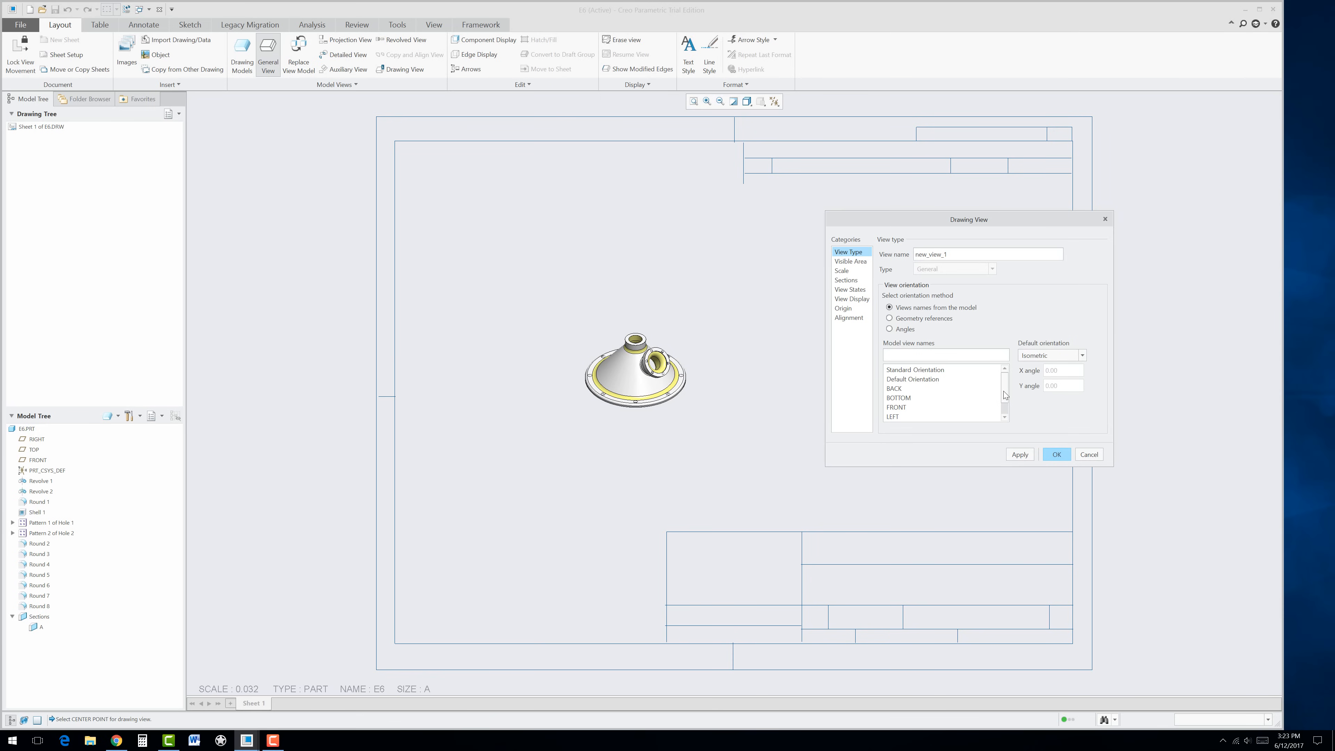
left_click_drag(1006, 392, 1007, 401)
left_click(896, 389)
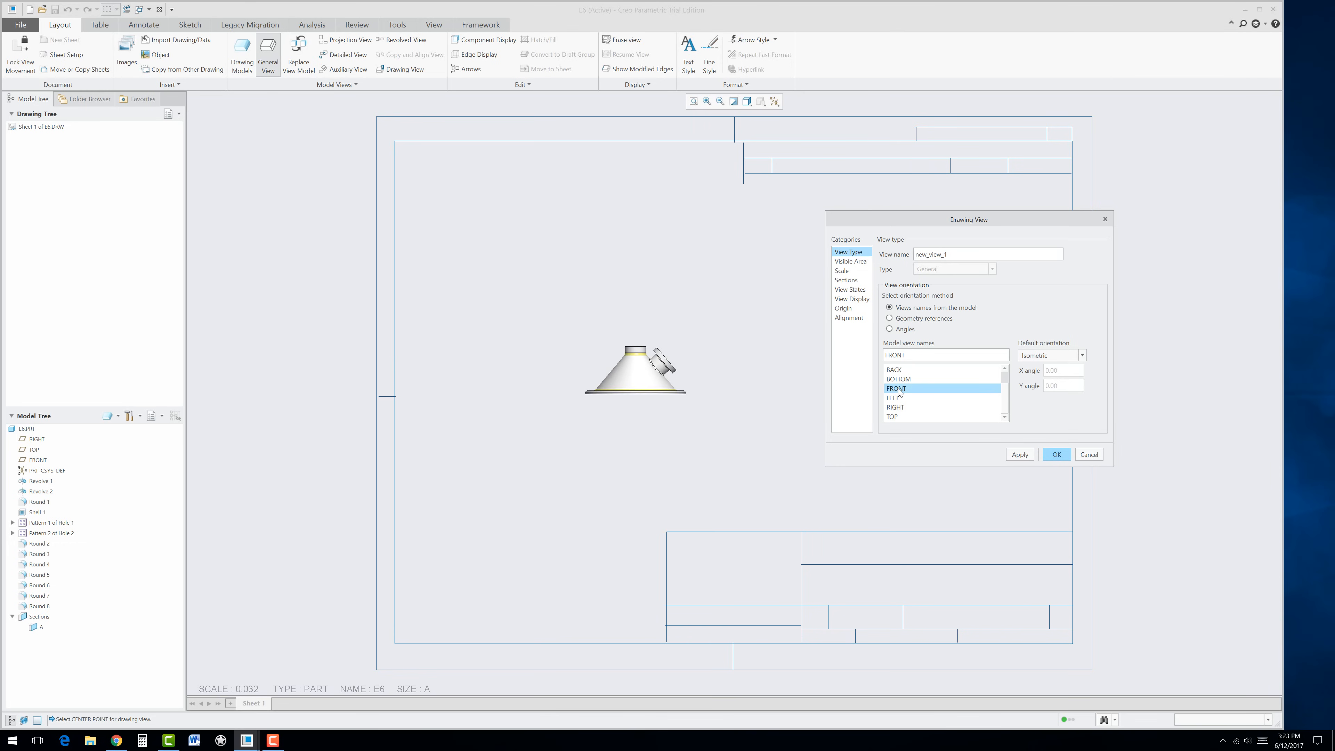
Step: Set the front view's display style to No Hidden and its tangent edges to Phantom, and accept the view settings
left_click(848, 299)
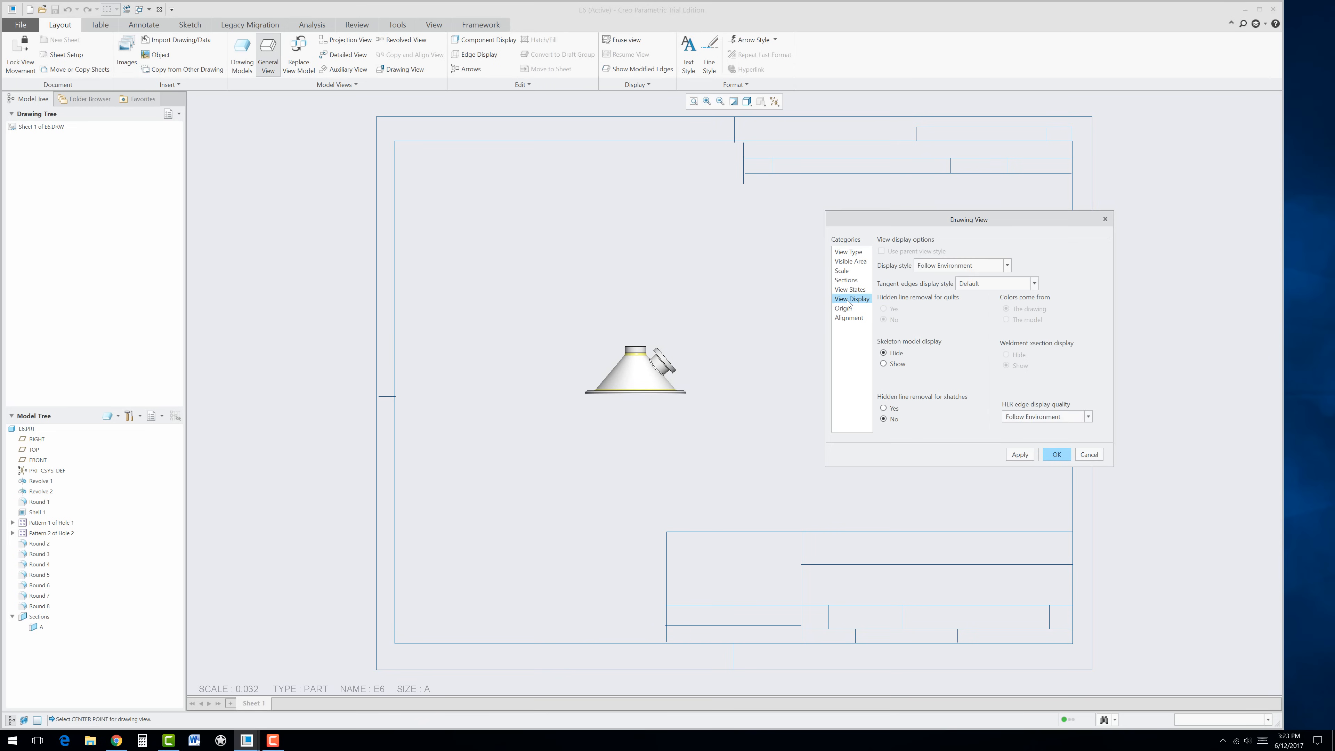
left_click(1009, 266)
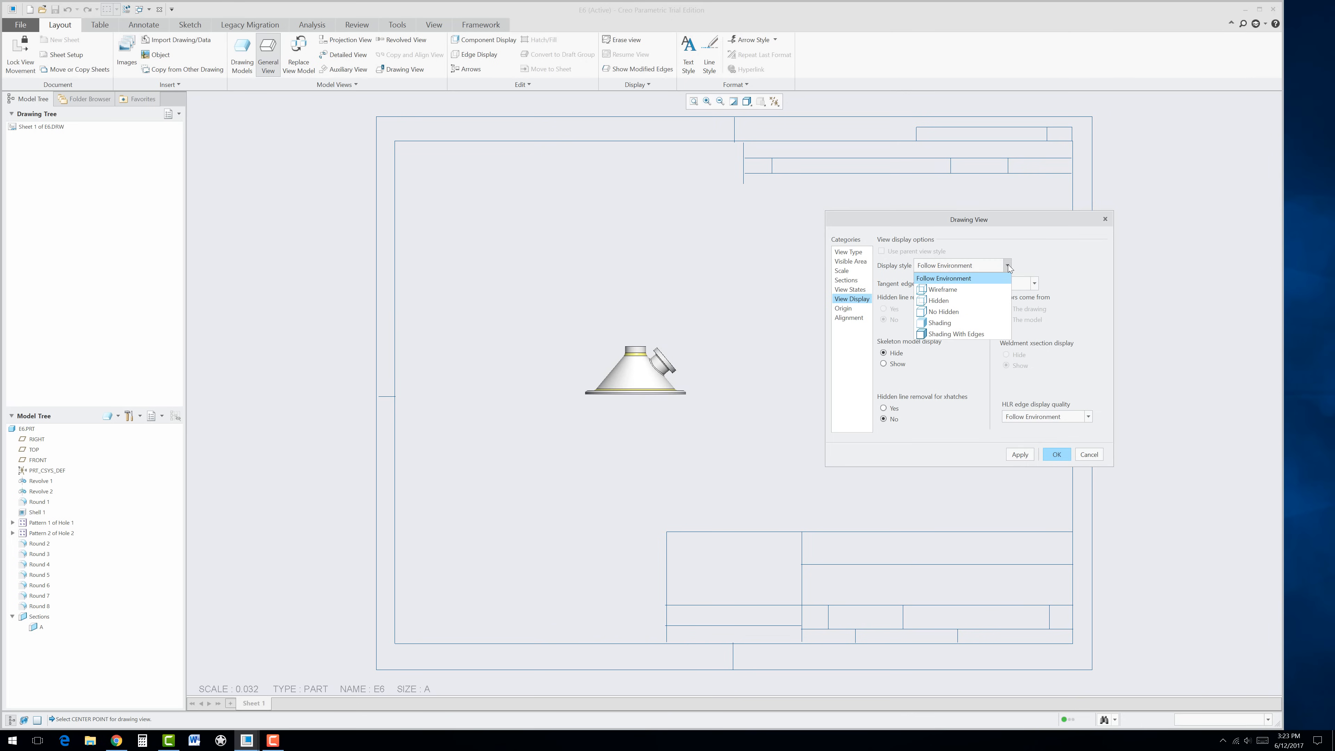
left_click(946, 313)
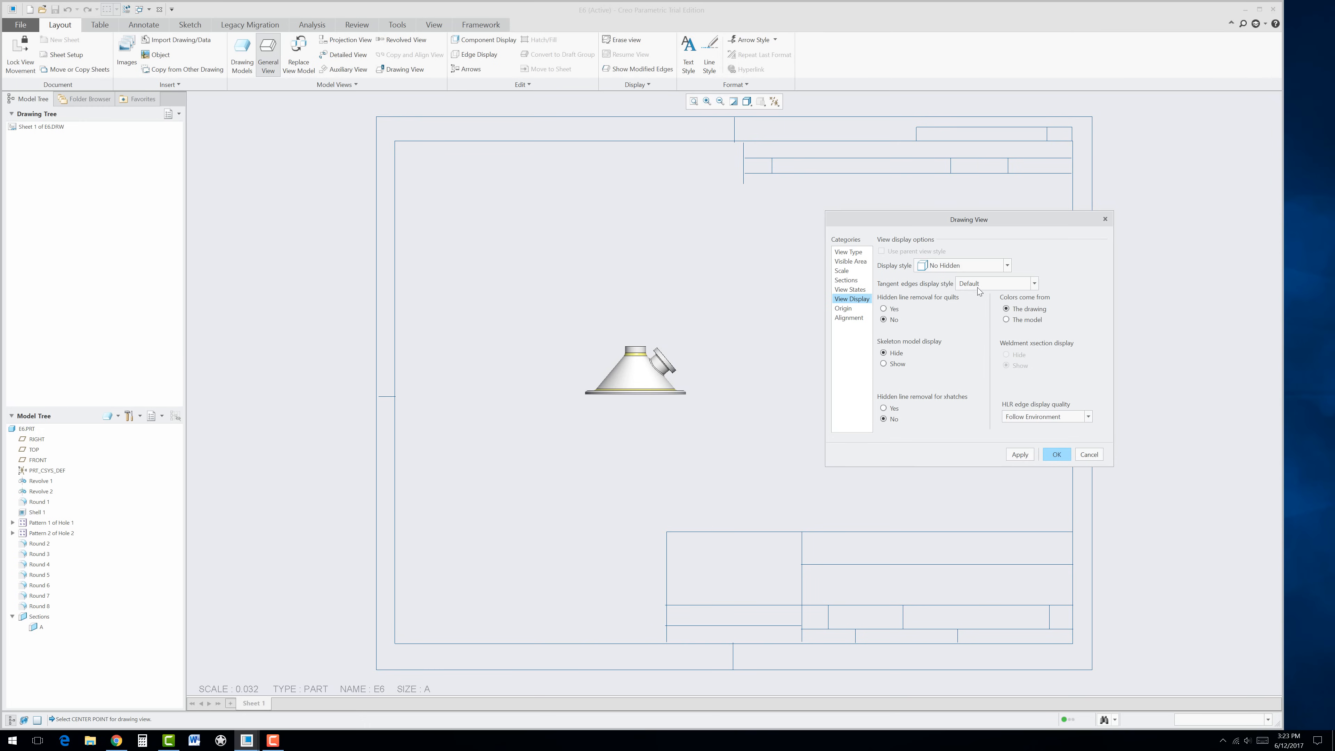
left_click(987, 288)
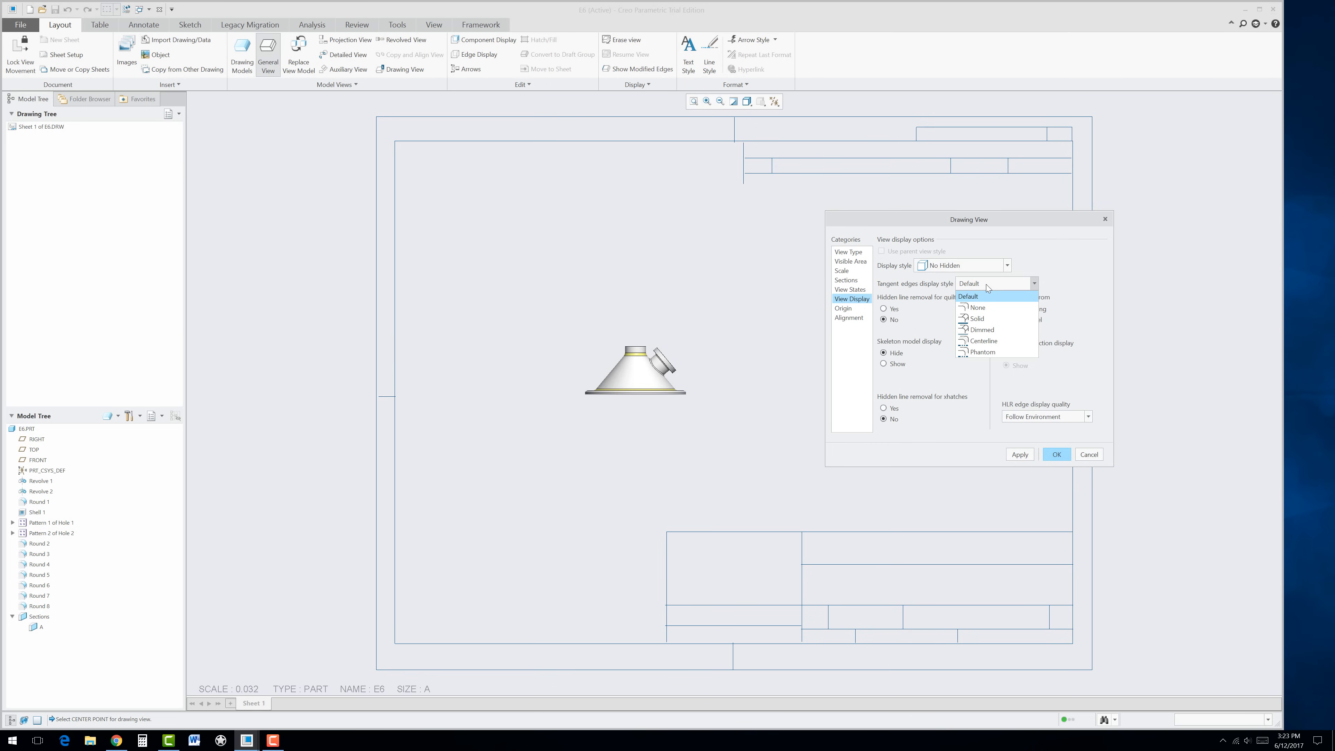
left_click(988, 353)
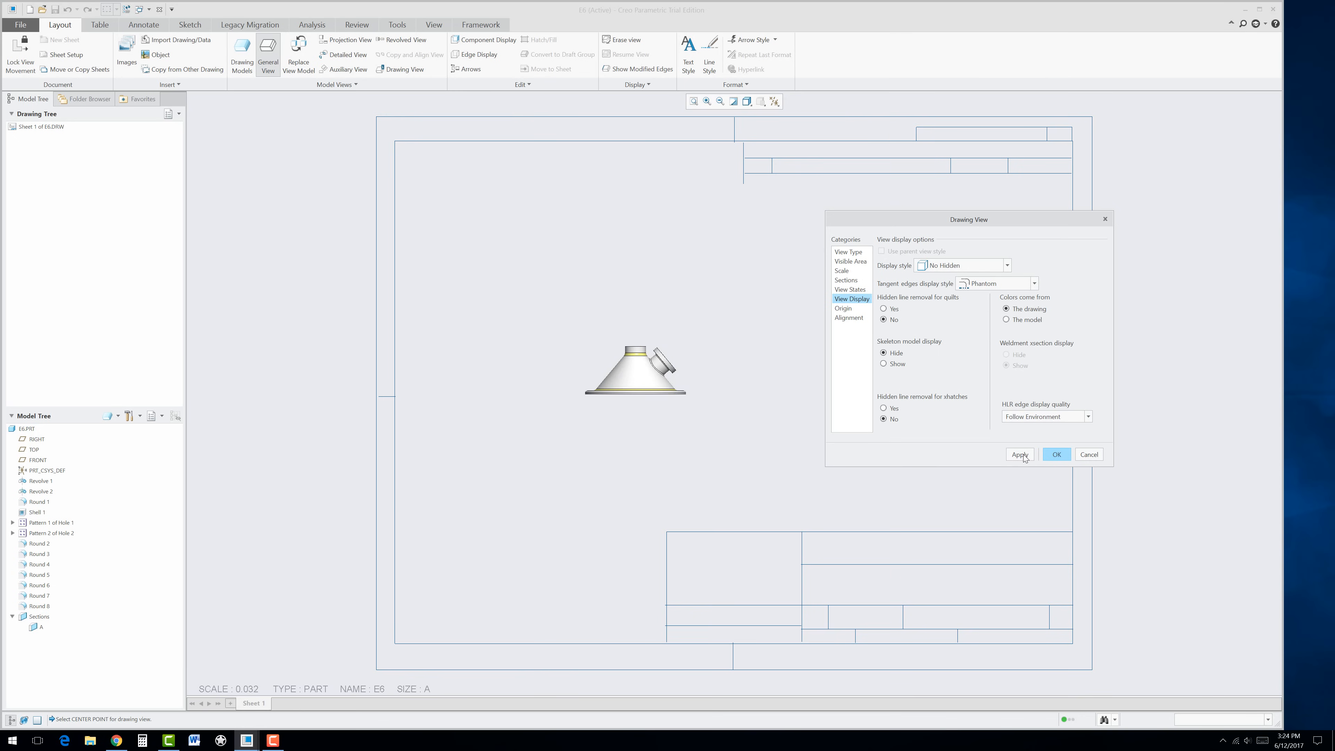
left_click(1057, 454)
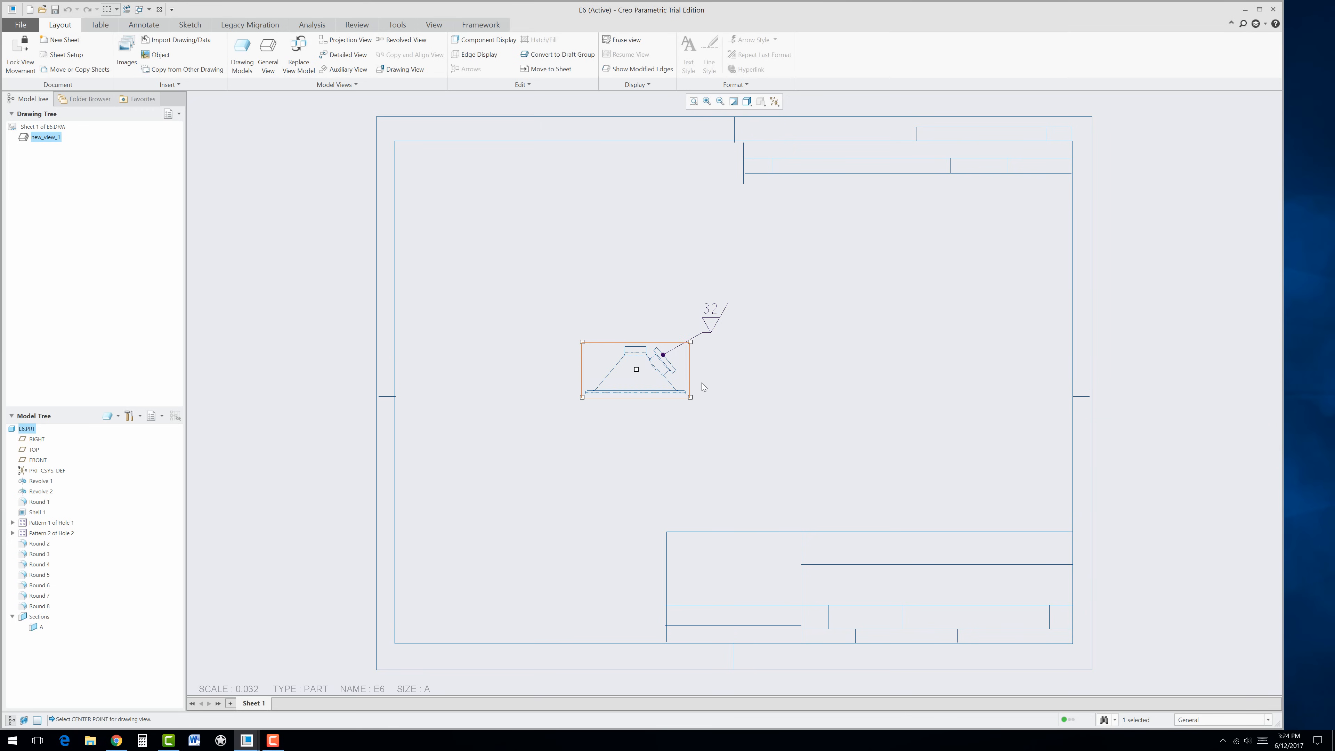
Step: Delete the surface finish symbol attached to the angled flange in the front view
left_click(709, 373)
scroll(709, 358, "up", 3)
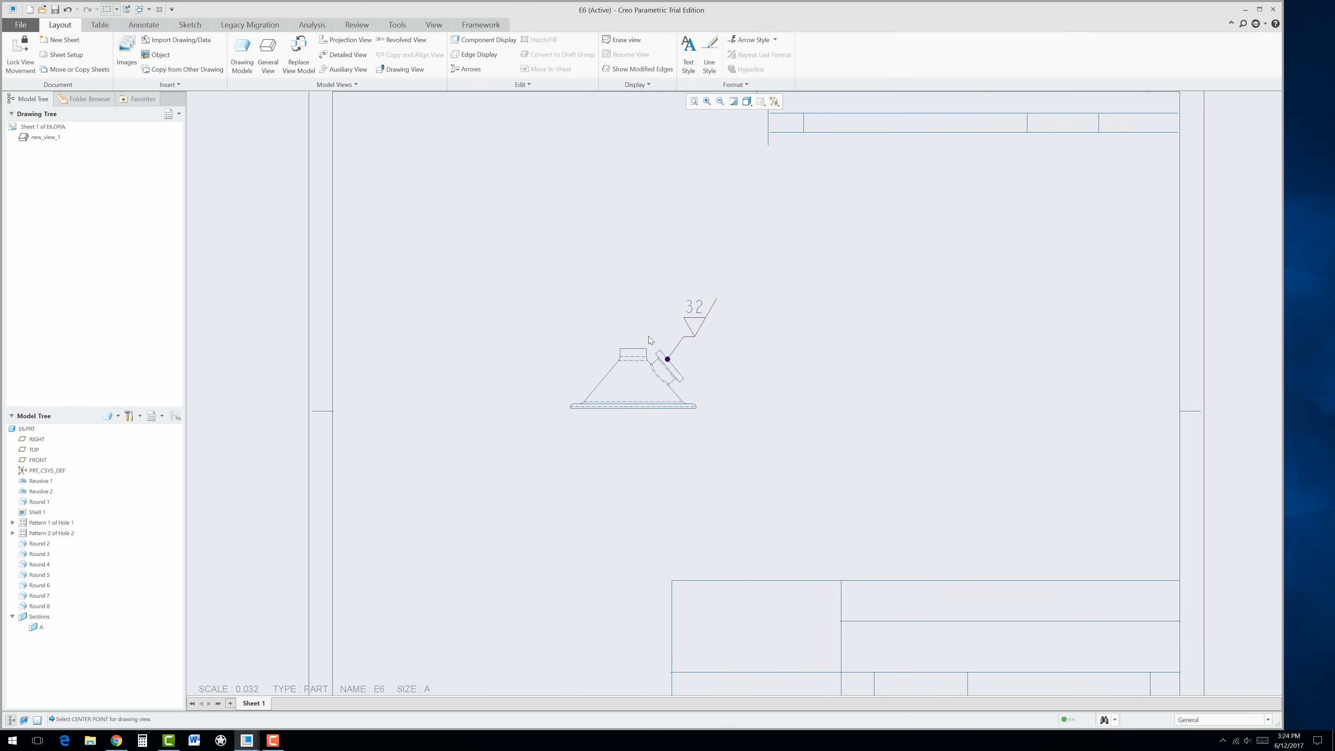
left_click(707, 331)
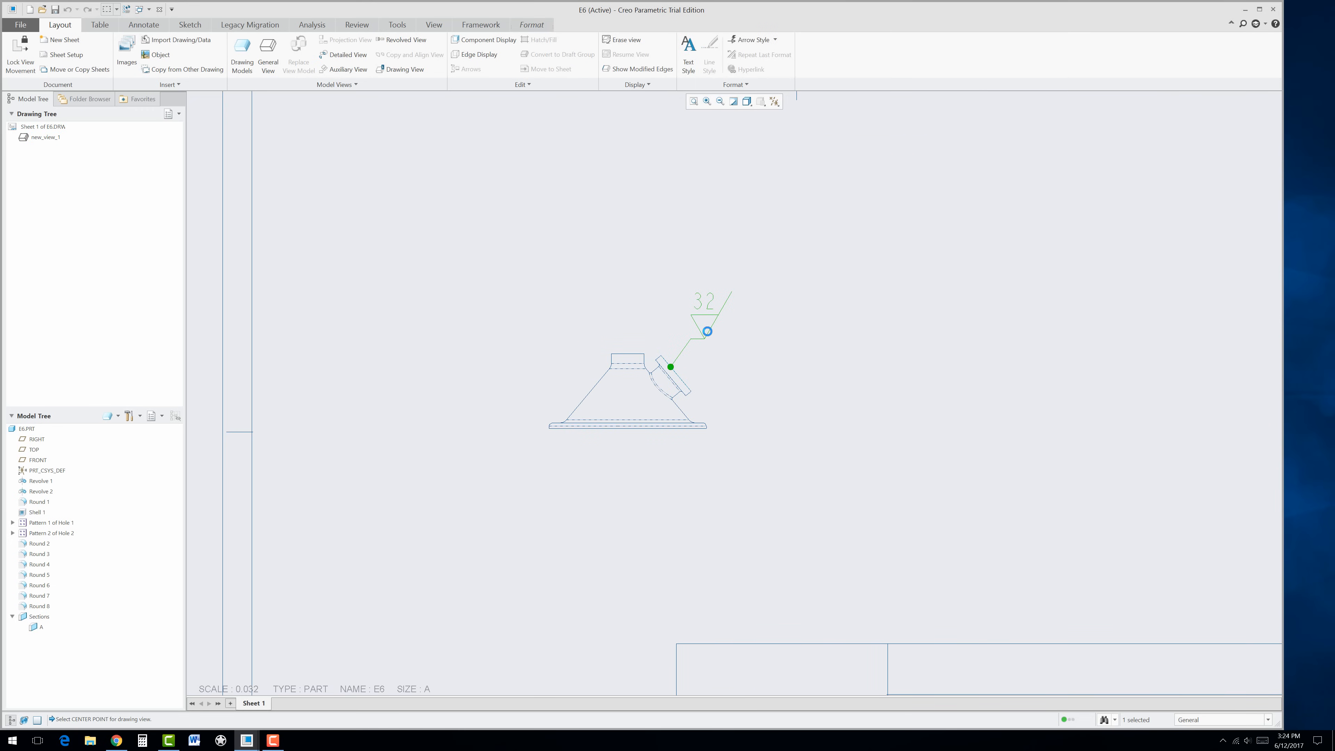
key("Delete")
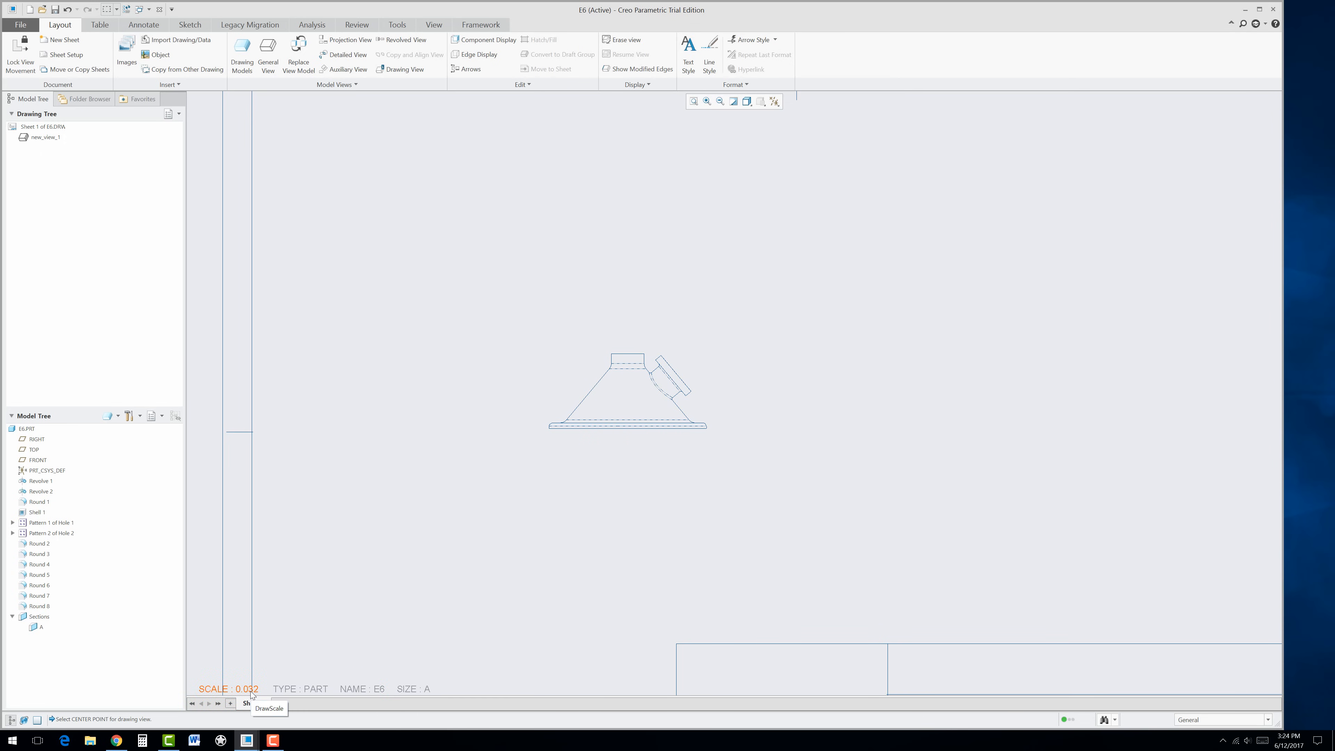
Step: Set the drawing scale to 0.04
scroll(538, 582, "up", 4)
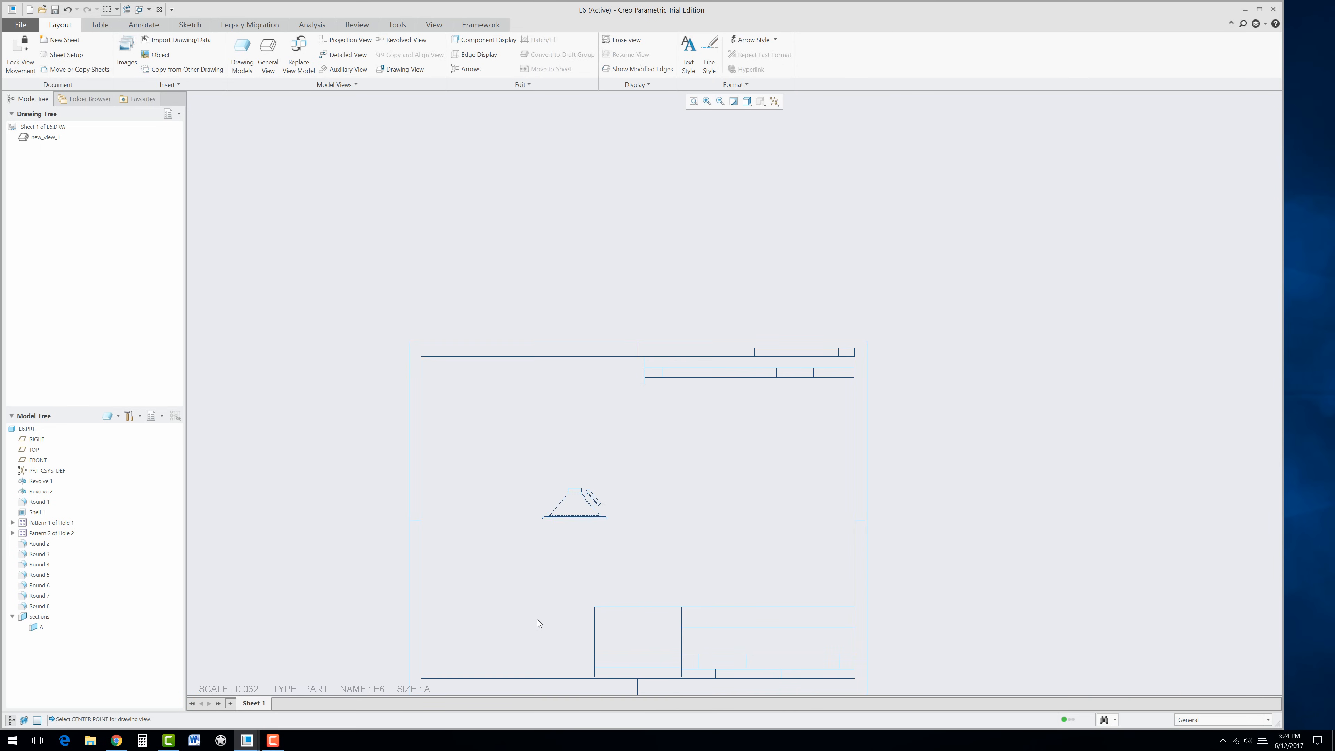
scroll(538, 619, "down", 2)
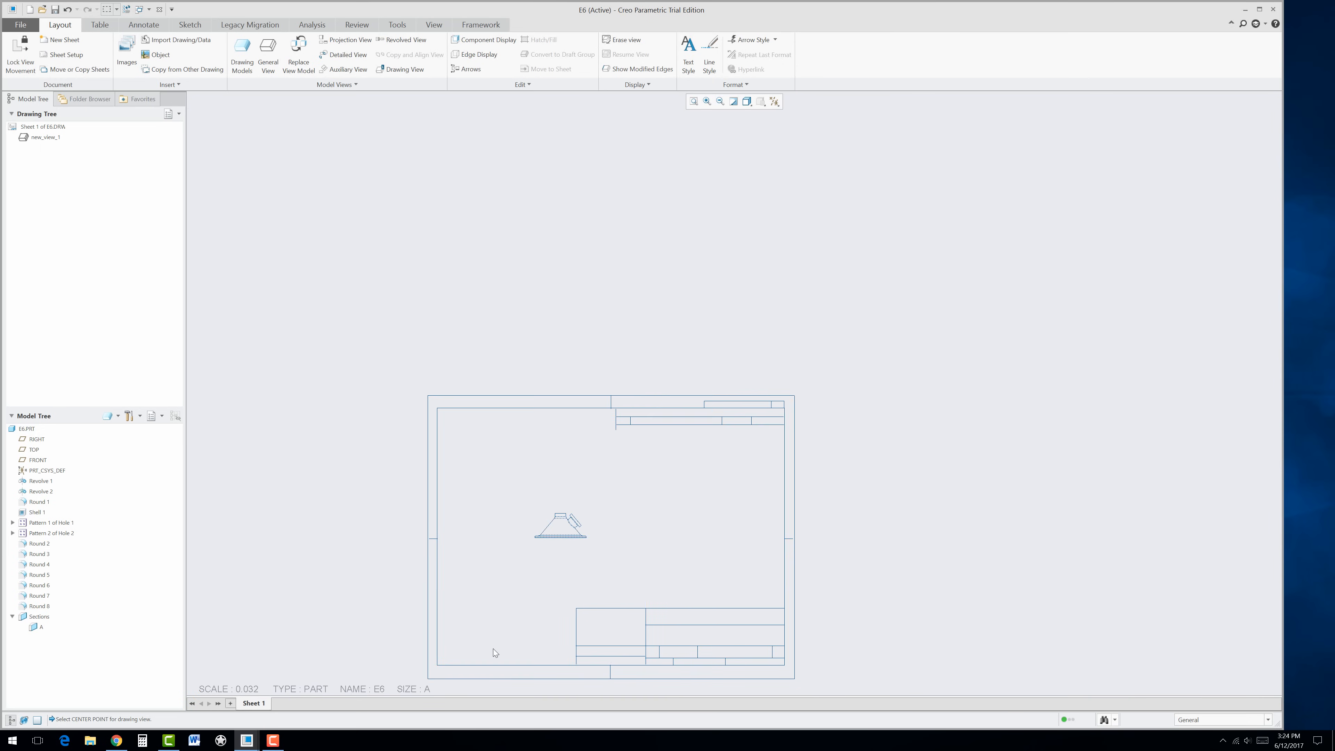
double_click(248, 690)
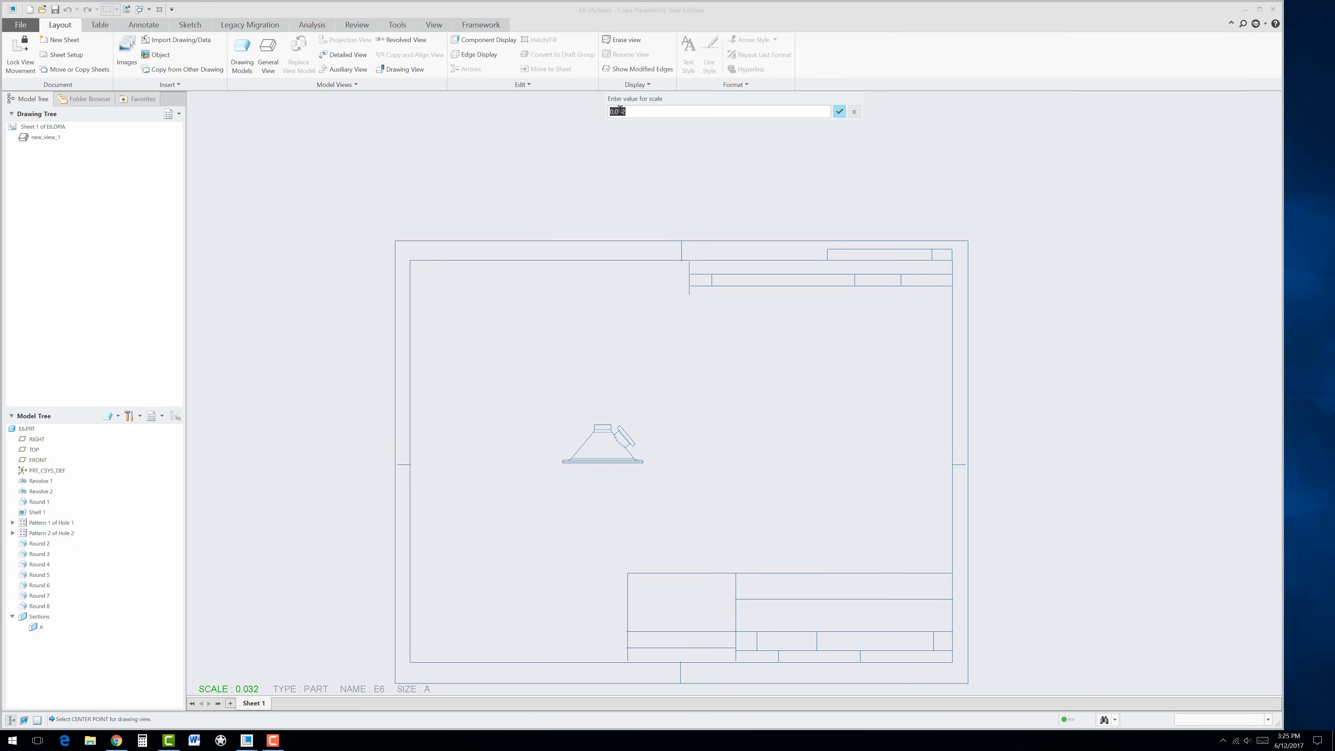
left_click_drag(619, 111, 627, 111)
type("4")
left_click(839, 112)
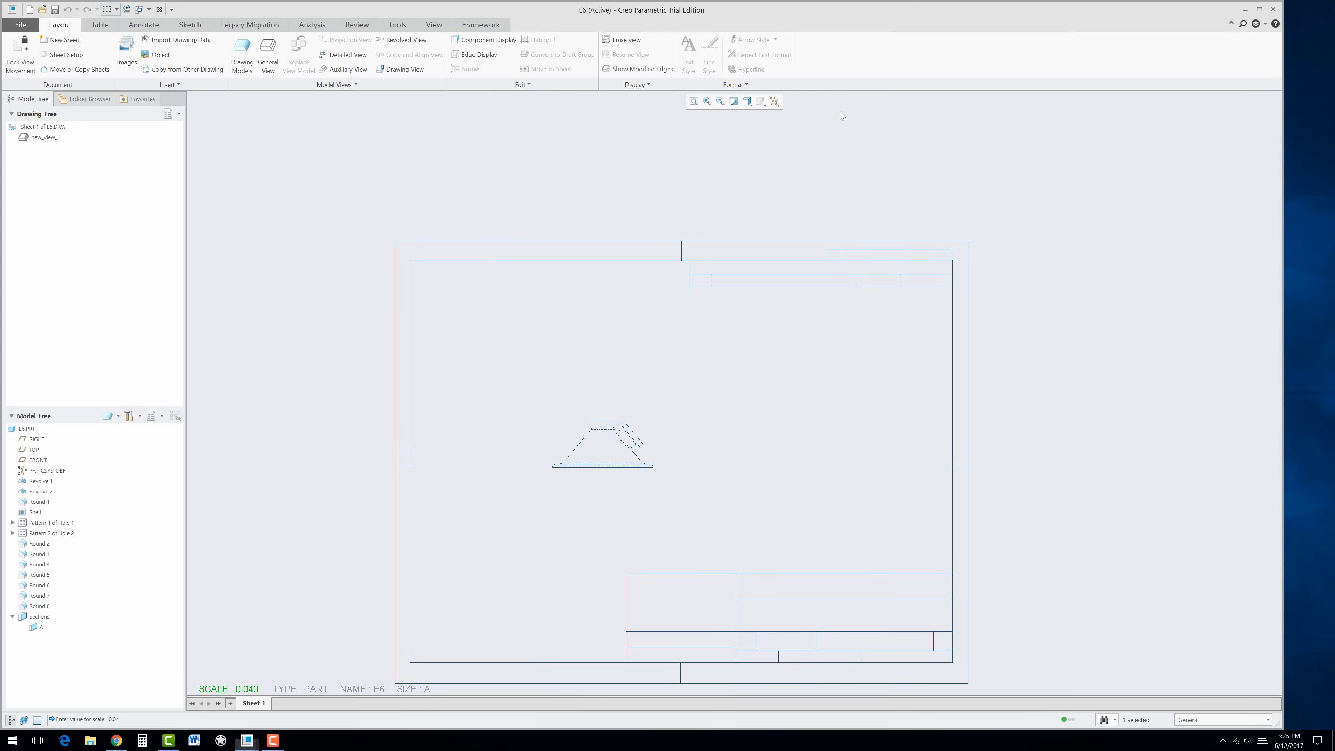
Step: Move the front view to the lower left area of the sheet, beside the title block
left_click(609, 451)
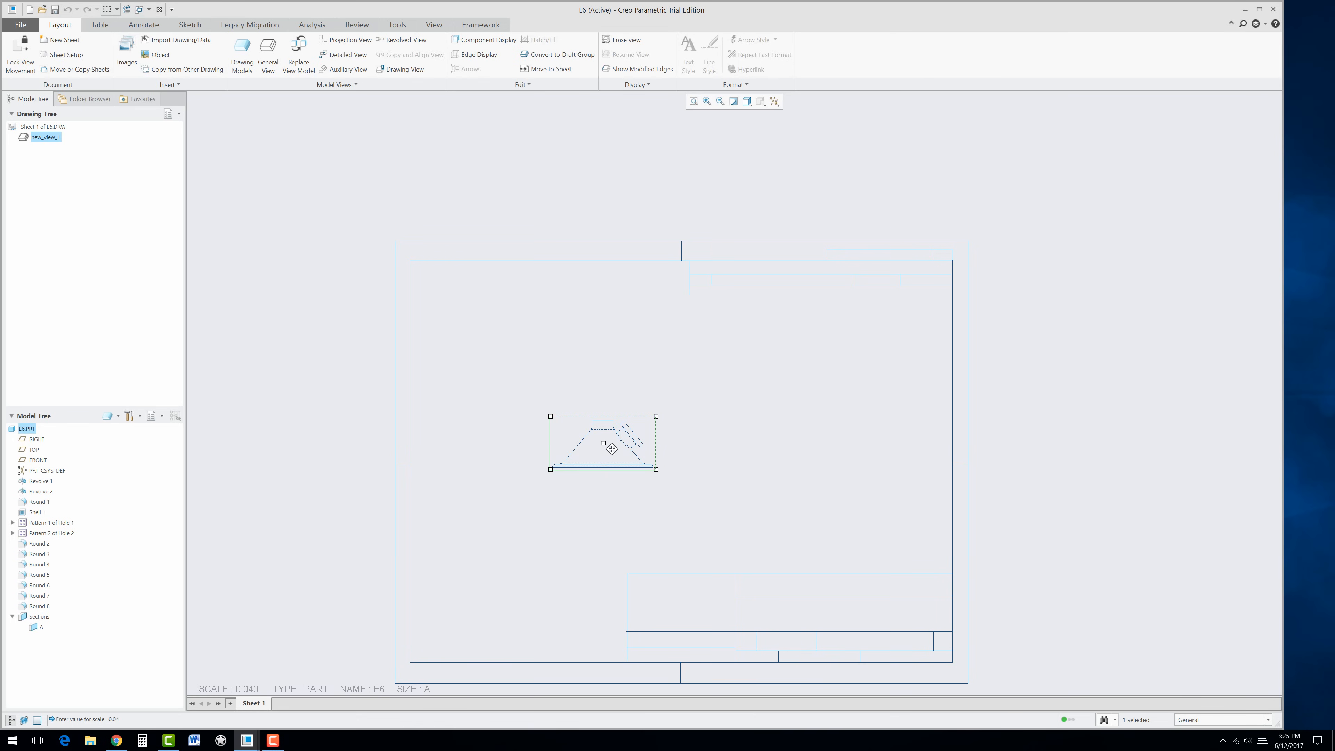
left_click_drag(604, 439, 575, 476)
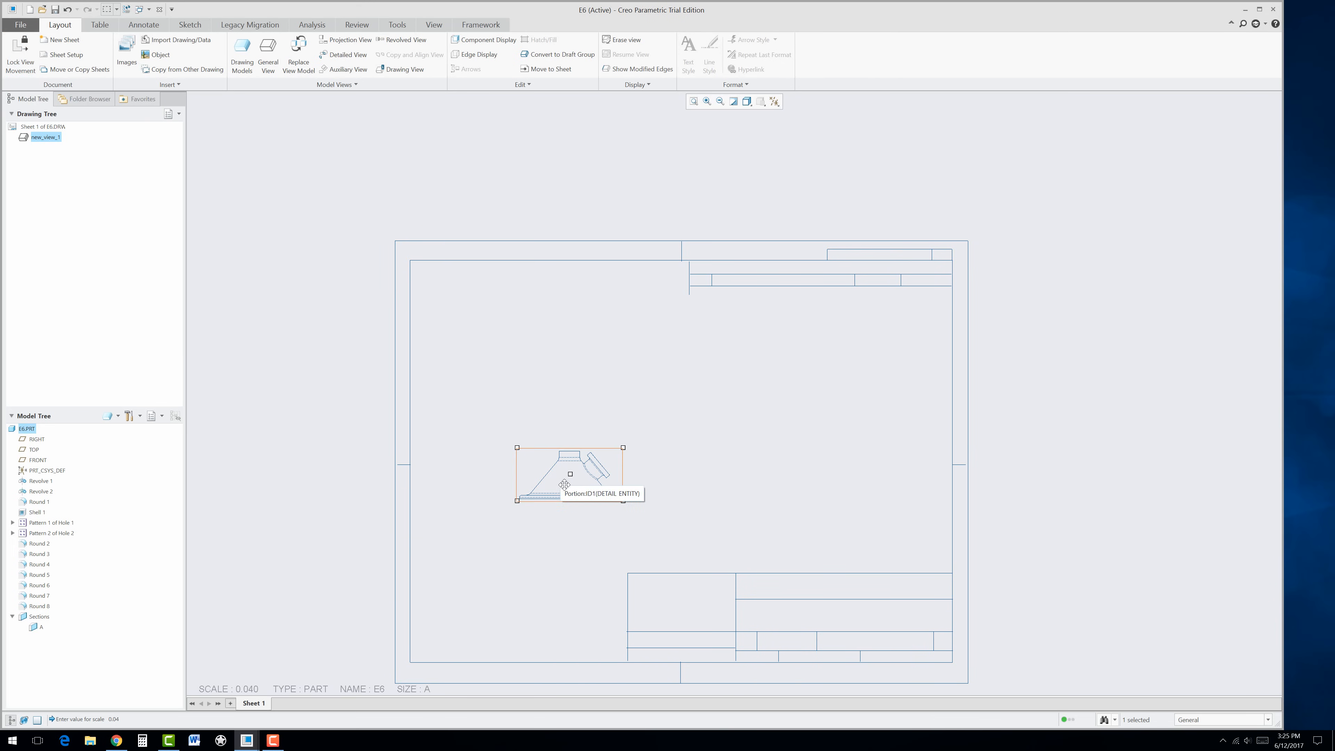
mouse_move(570, 474)
left_mouse_down()
mouse_move(525, 484)
mouse_move(510, 521)
left_mouse_up()
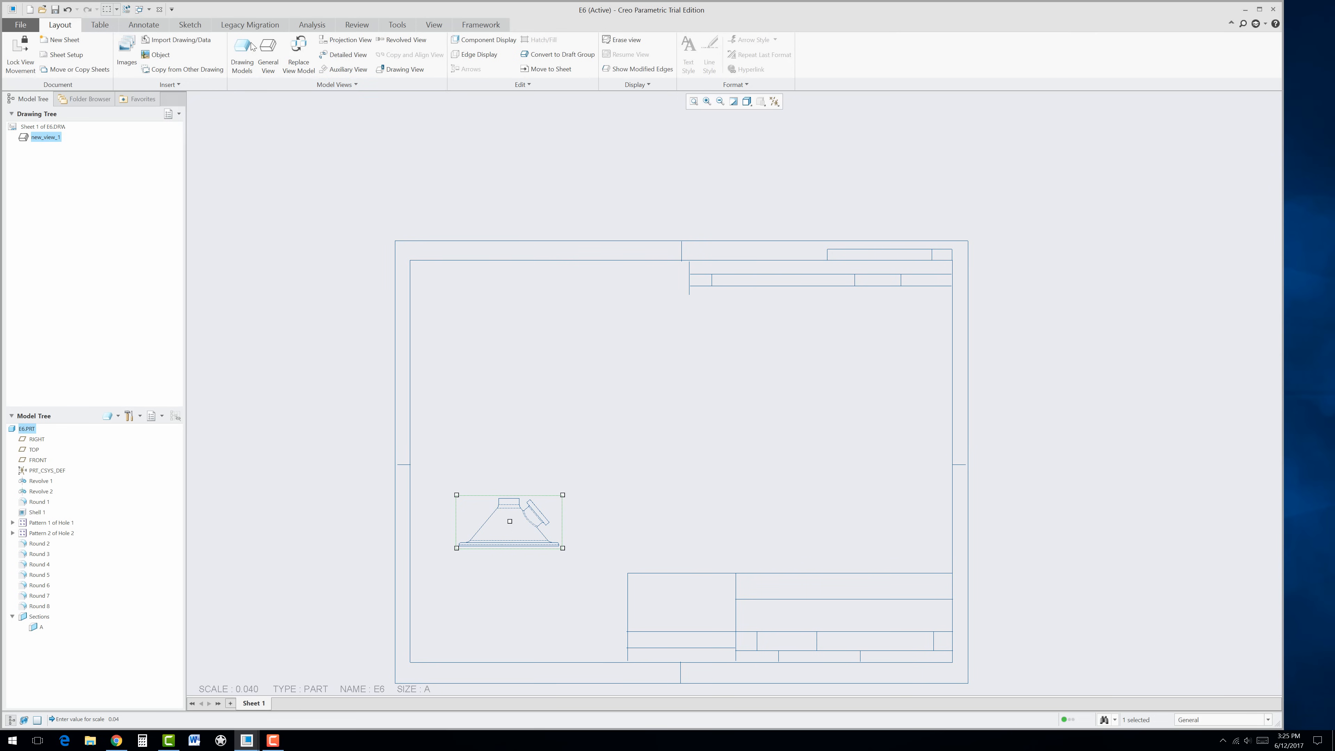
Step: Project a top view above the front view and a right-side view to the right of it
left_click(345, 40)
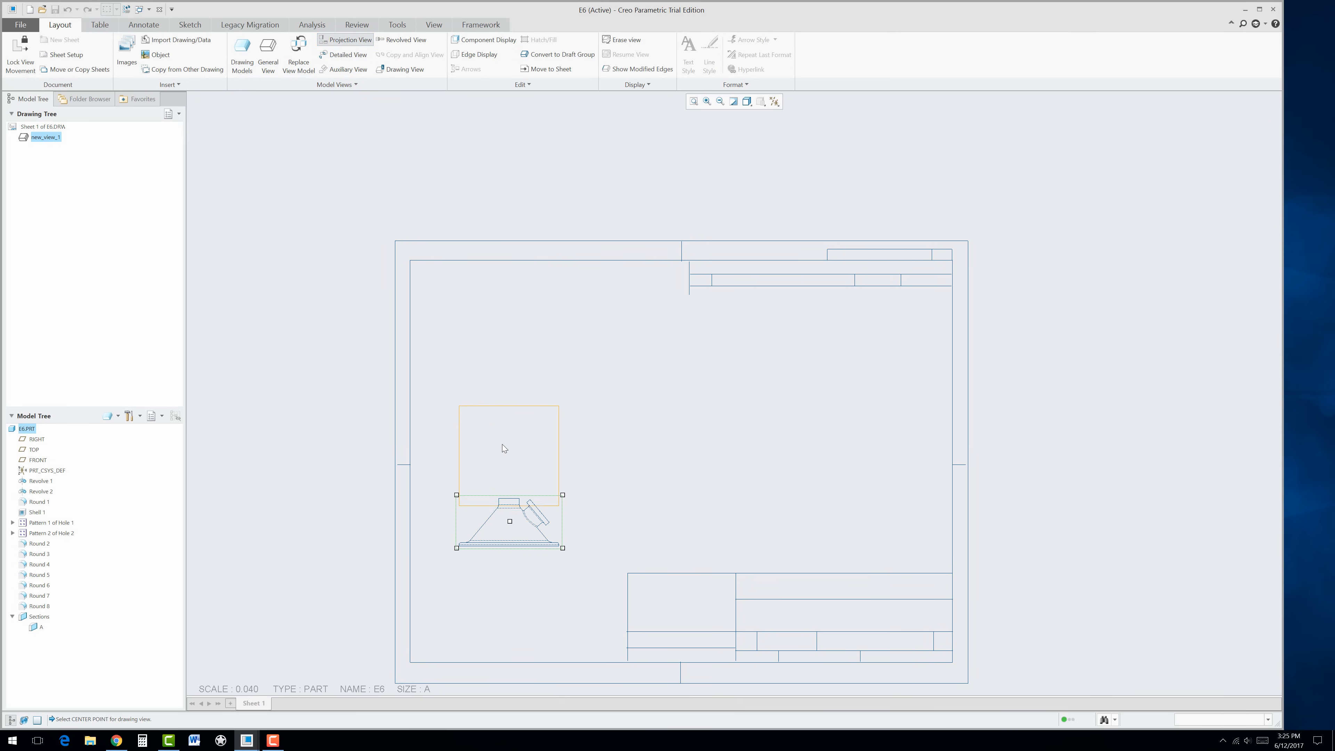
left_click(504, 424)
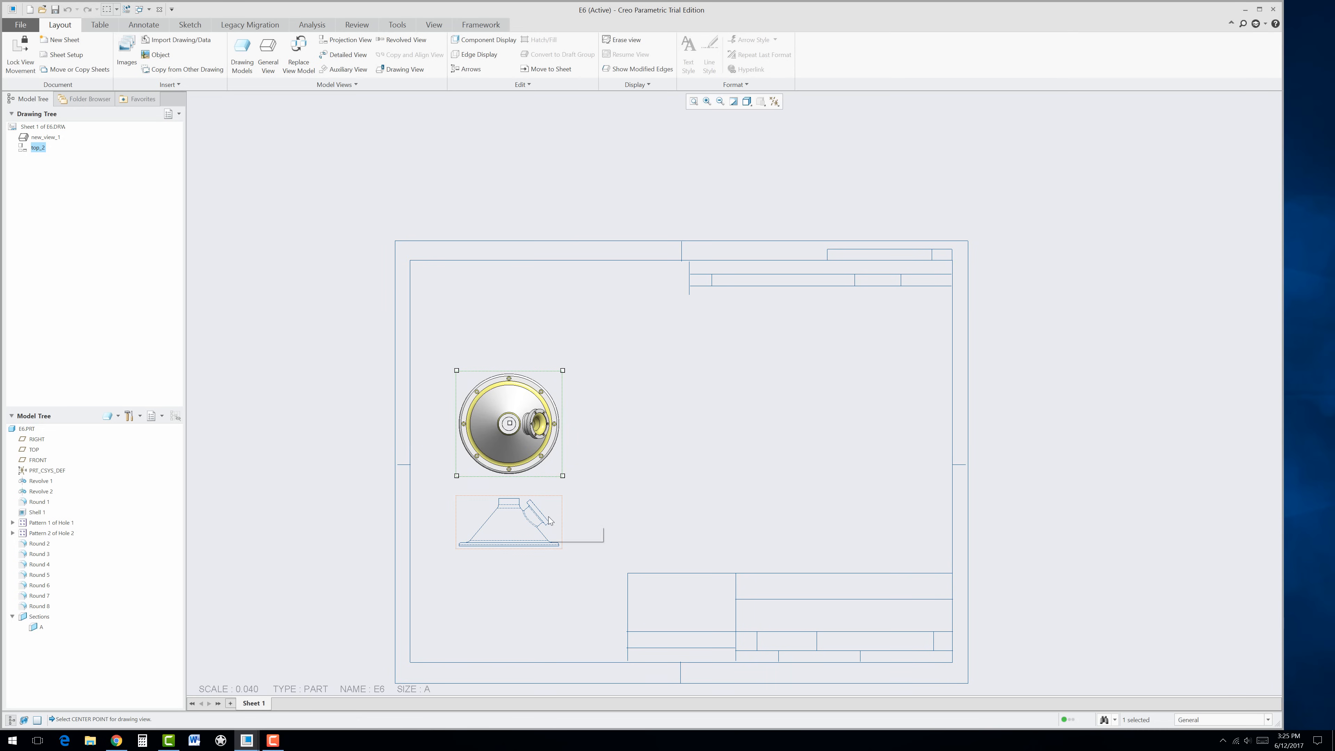
left_click(530, 519)
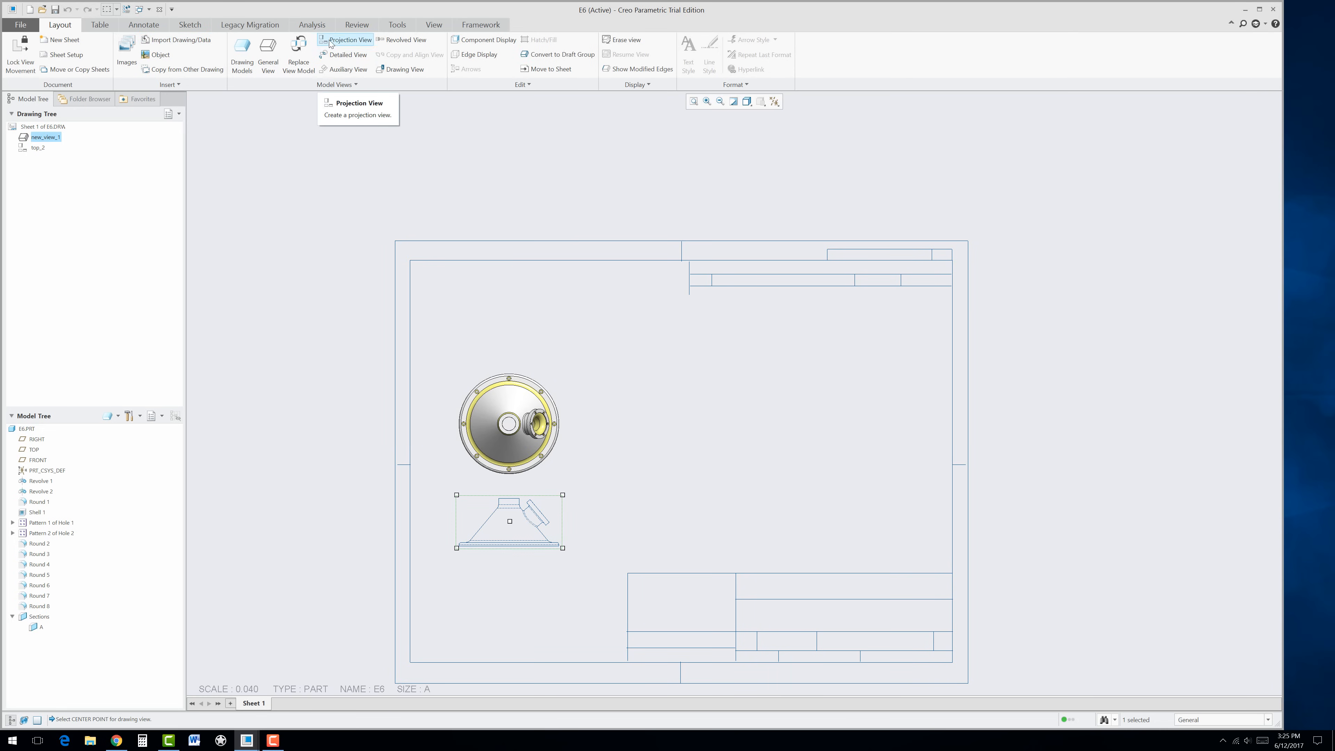
left_click(345, 39)
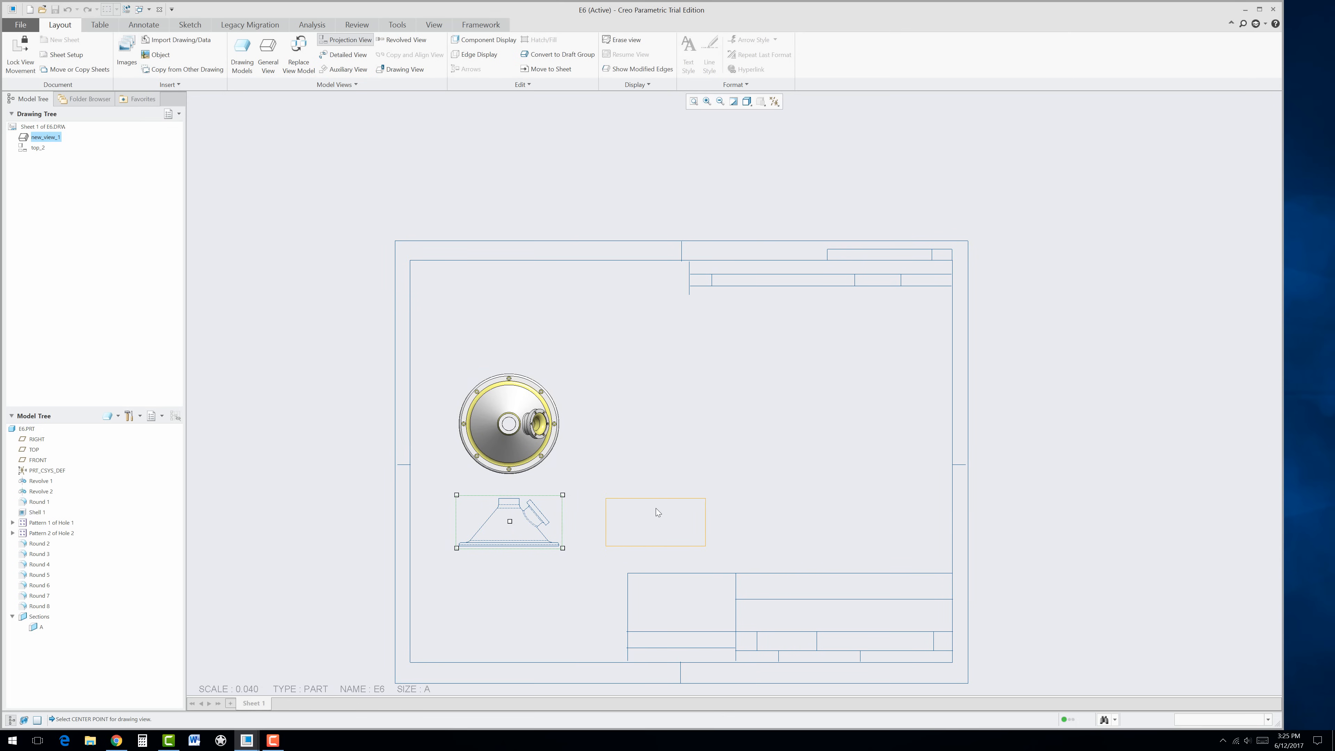
left_click(748, 505)
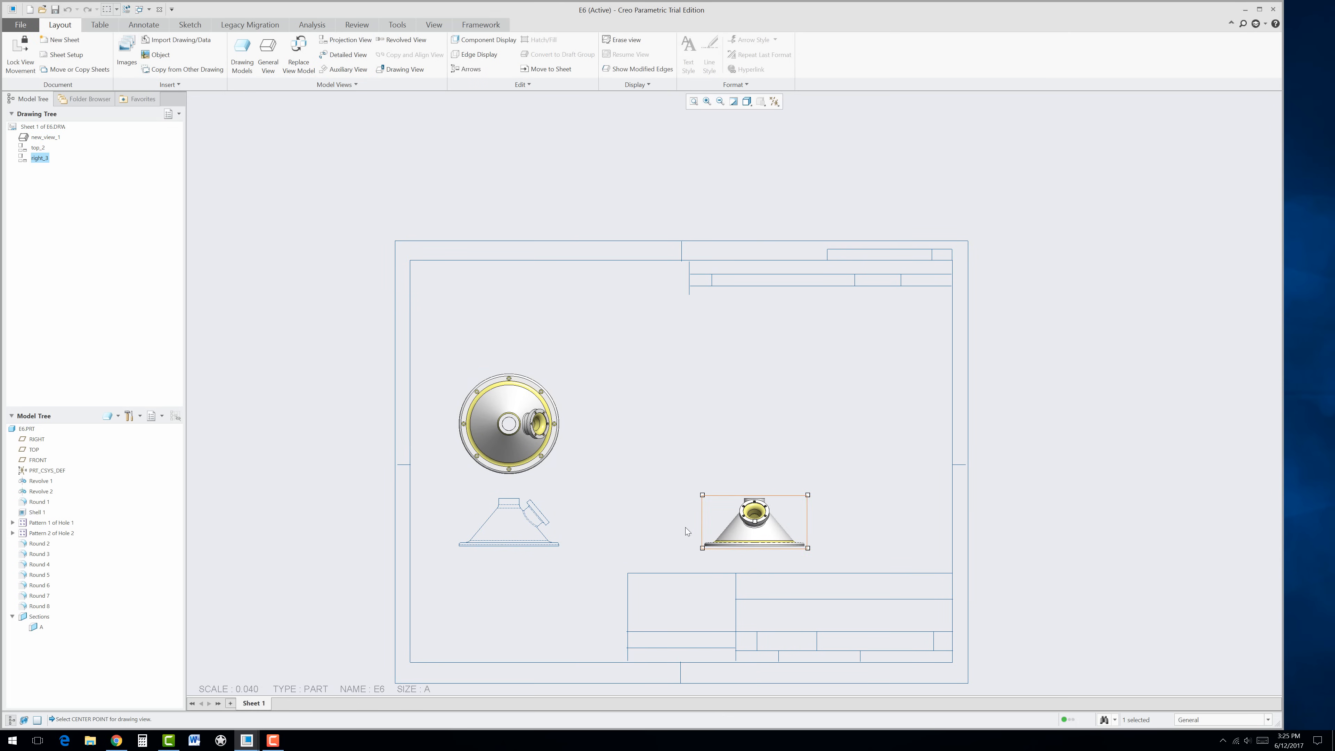
Step: Project another view from the top view, placing it directly above in the upper area of the sheet
left_click(520, 401)
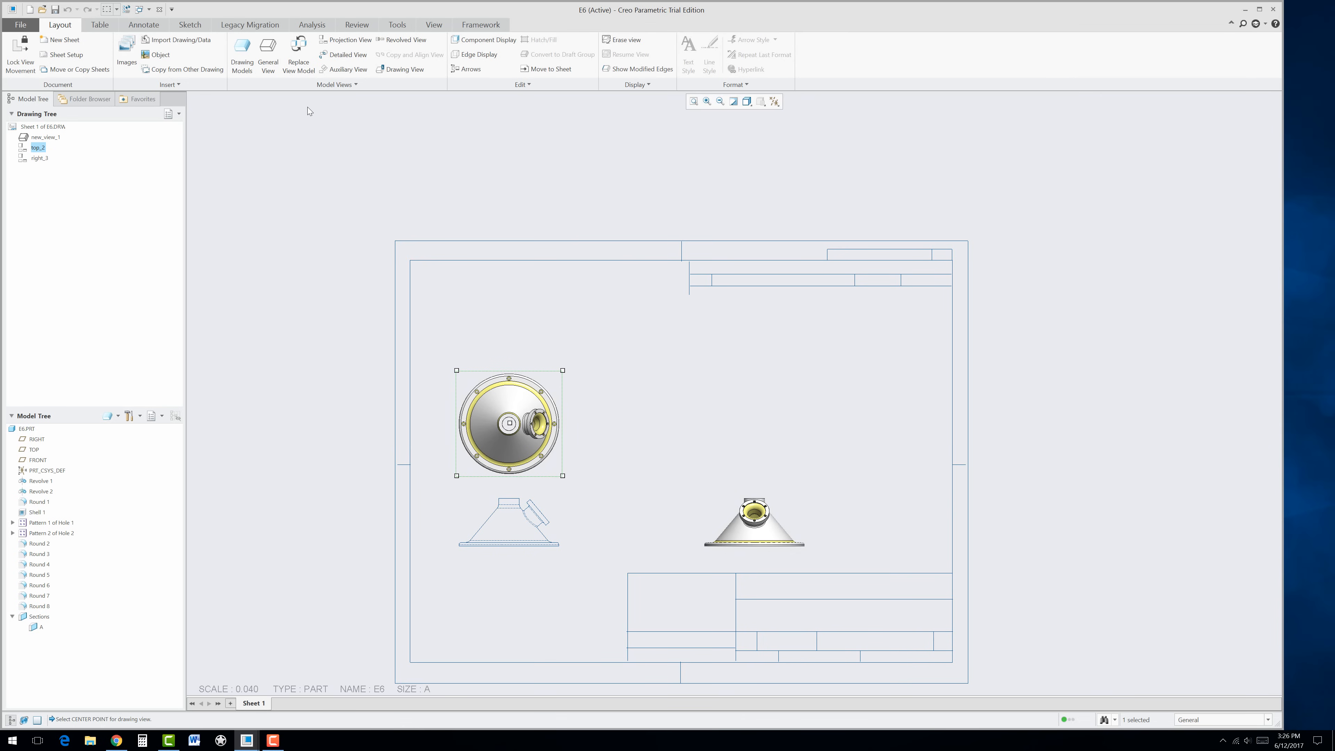
left_click(332, 42)
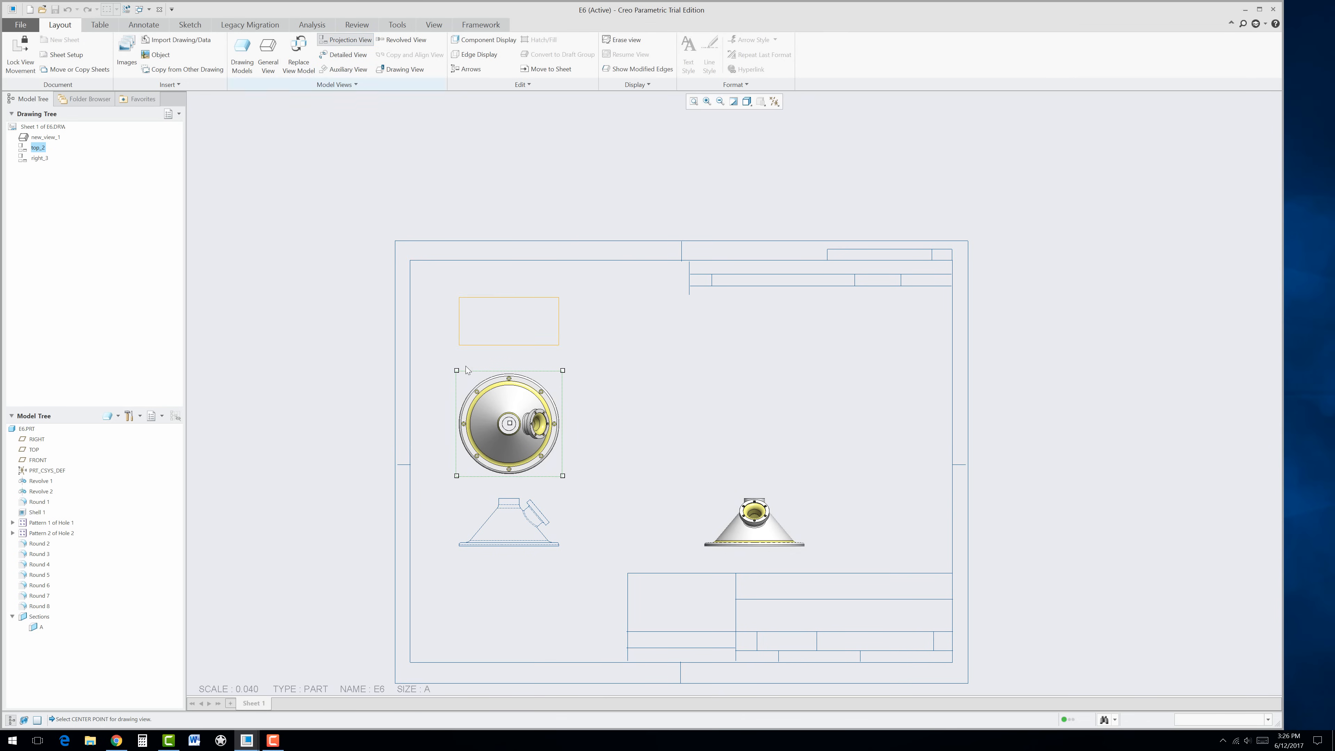
left_click(477, 318)
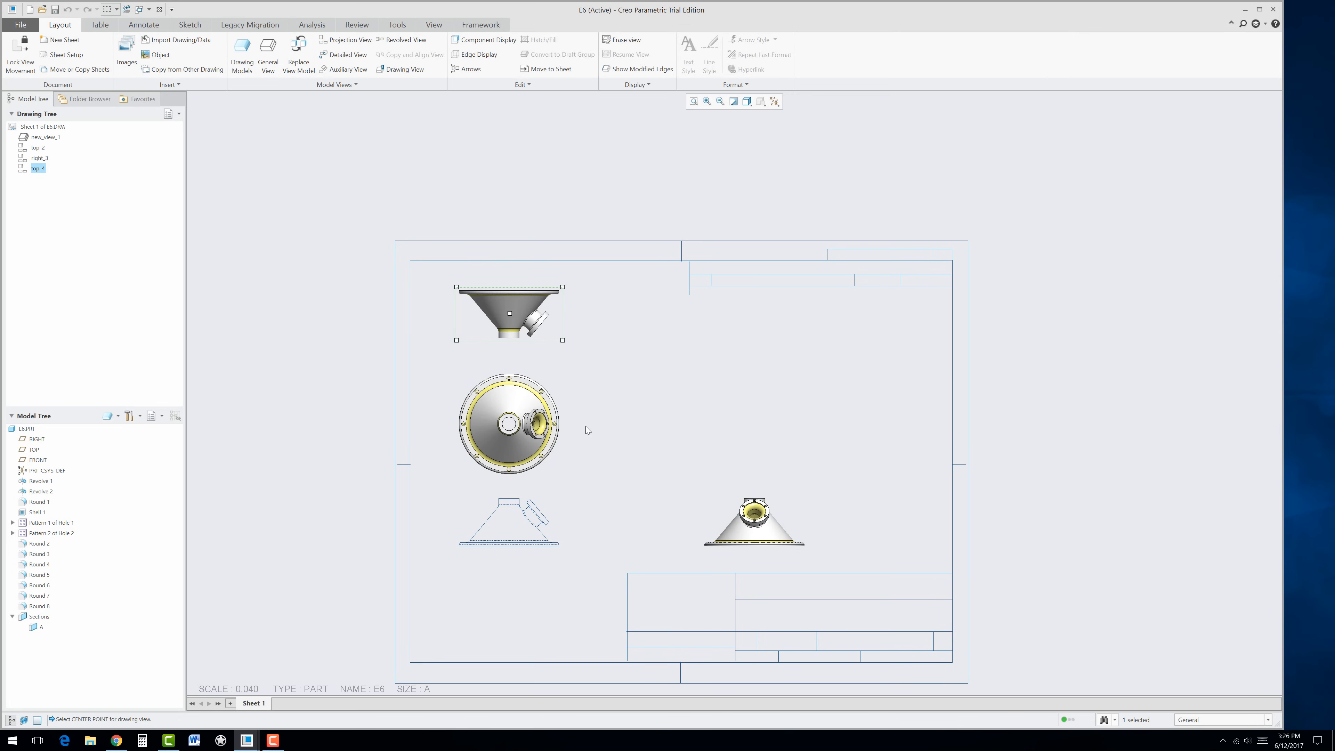
left_click(591, 456)
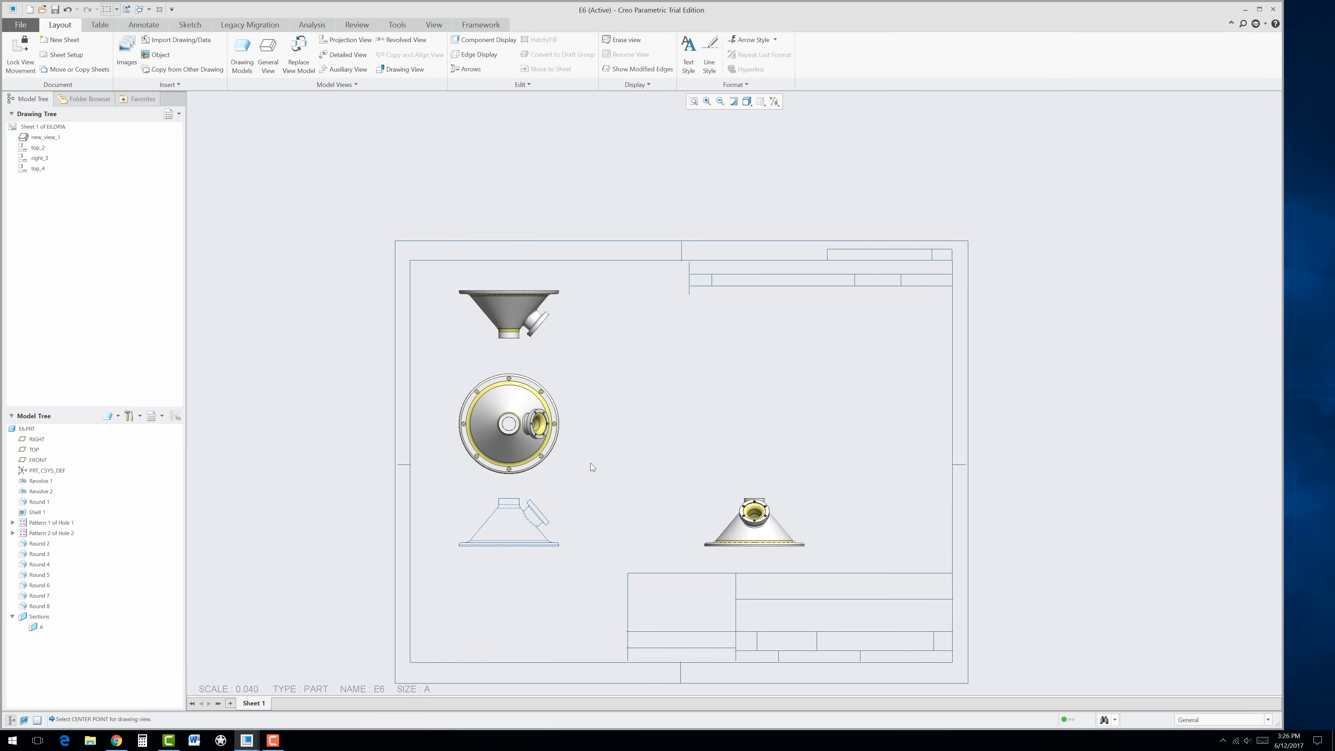
left_click(555, 468)
left_click(557, 335, "ctrl")
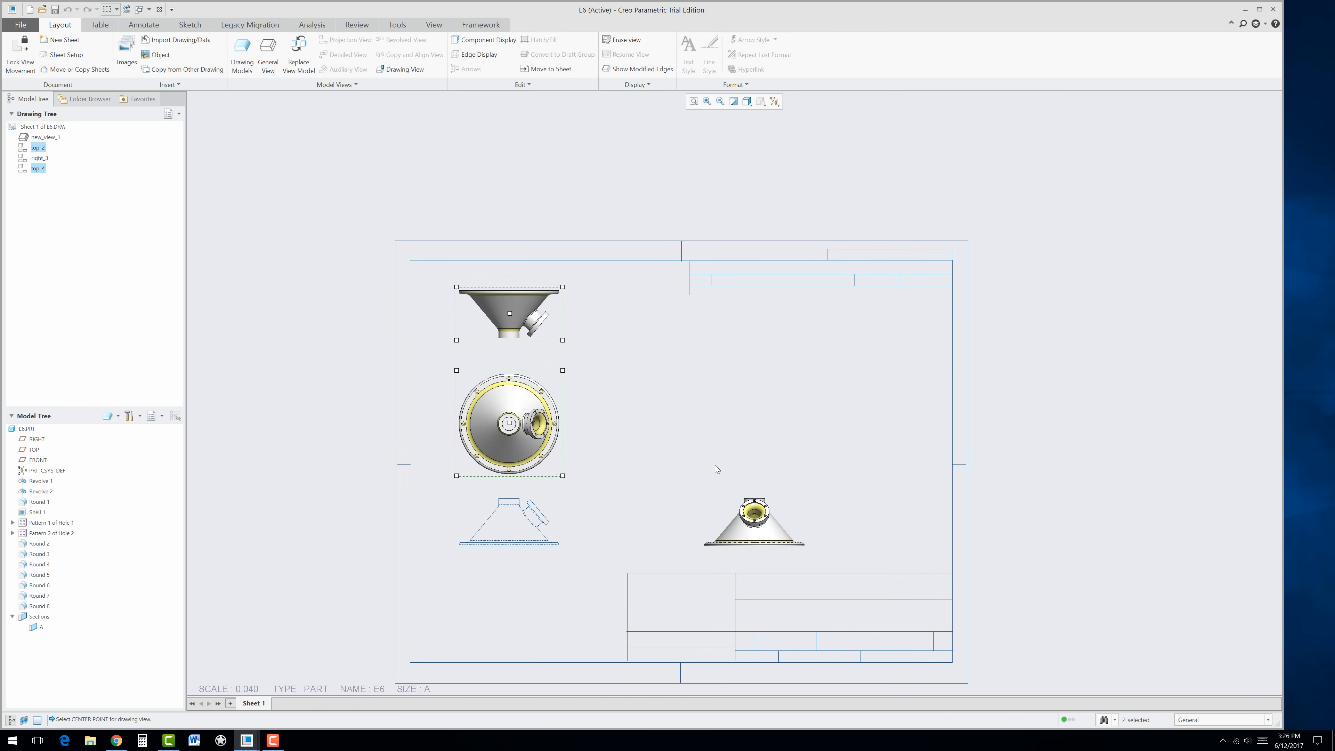
left_click(722, 508, "ctrl")
right_click(720, 511)
Step: Set the display style of the three projected views to No Hidden and change their tangent edges display style from the default
double_click(712, 505)
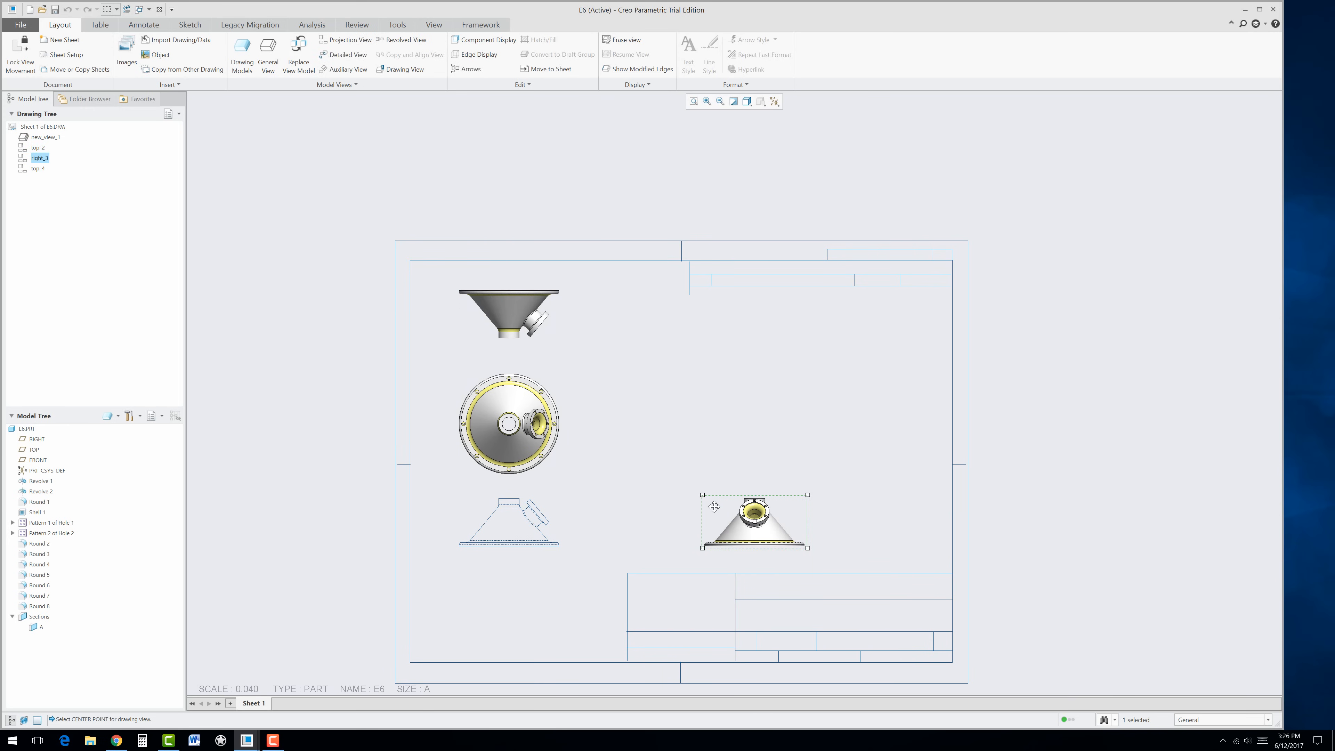
left_click(1096, 455)
left_click(562, 428, "ctrl")
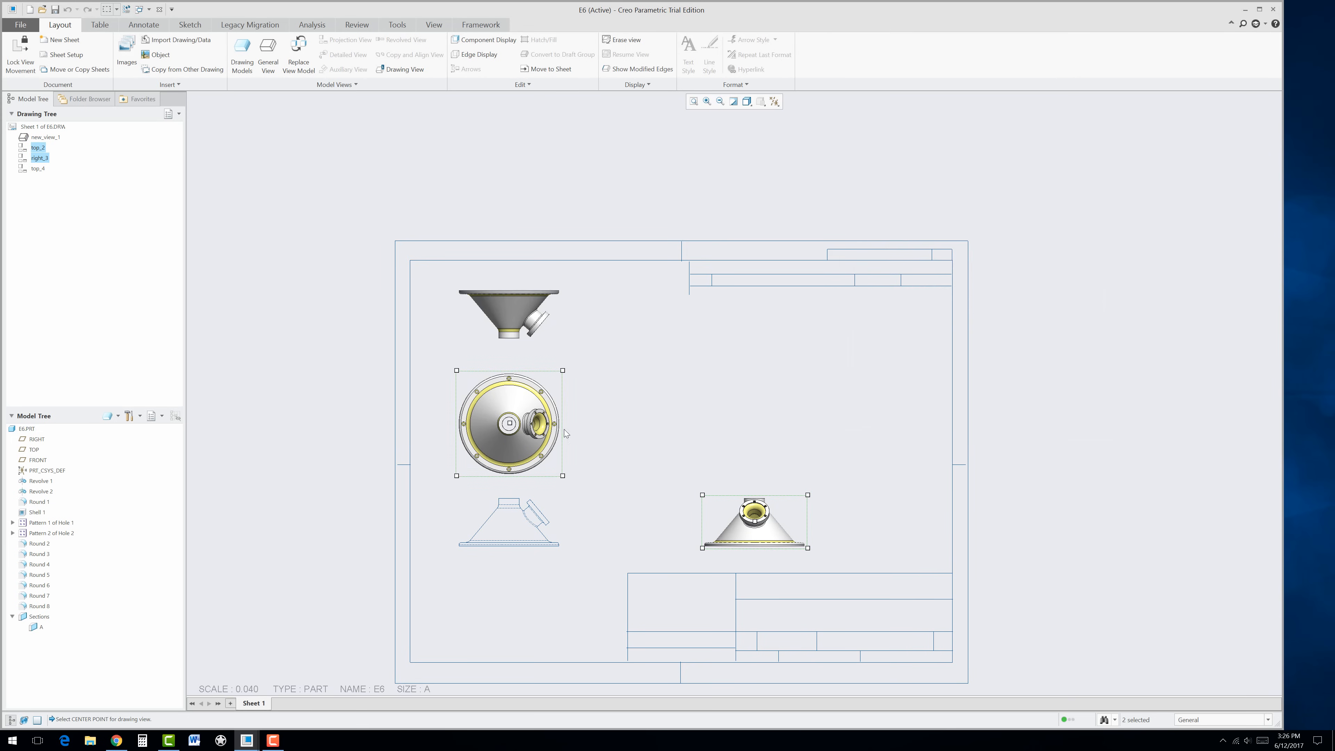
double_click(547, 338, "ctrl")
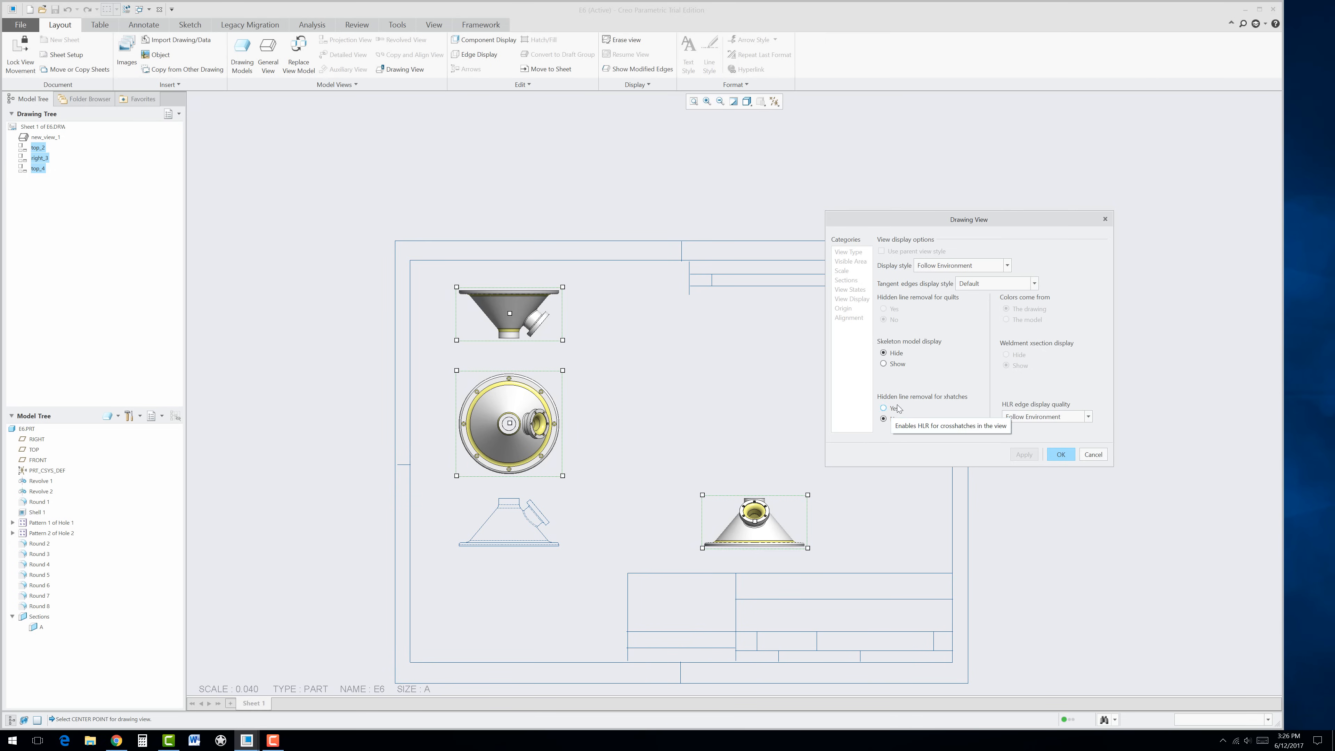
left_click(1007, 265)
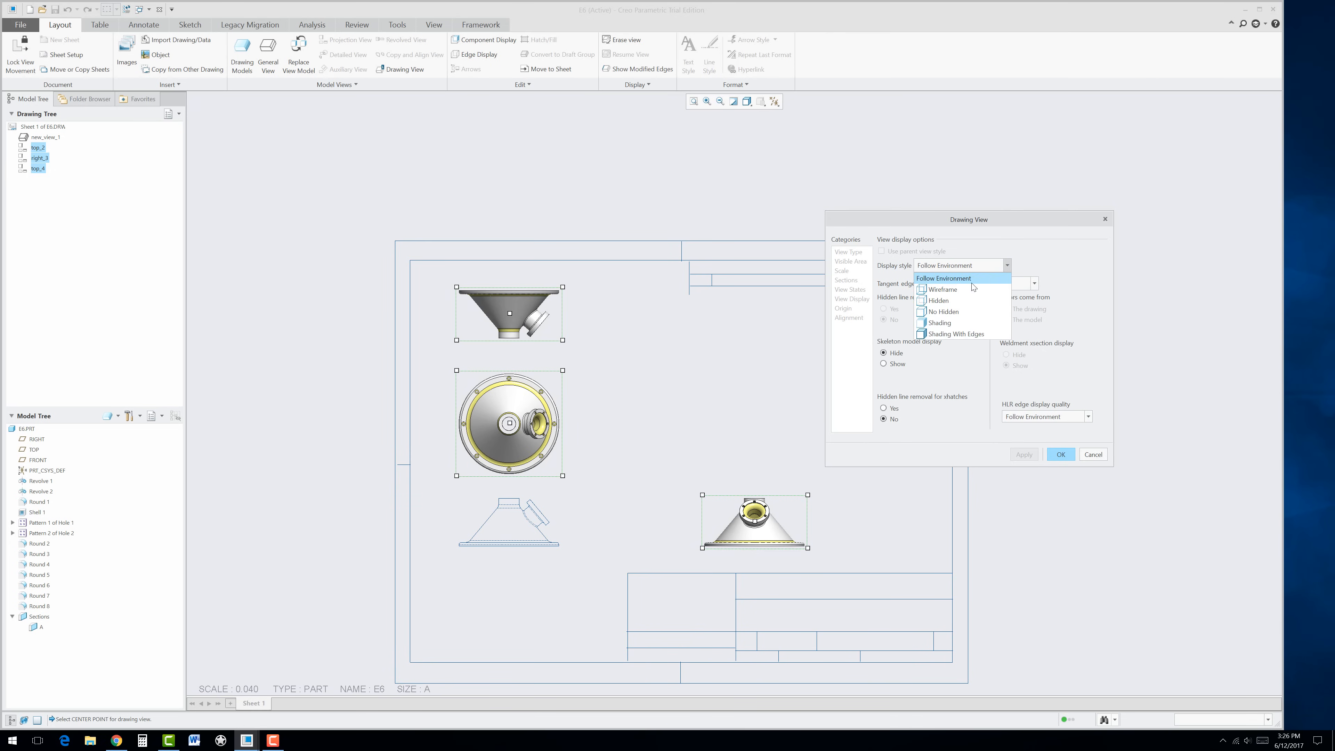
left_click(930, 312)
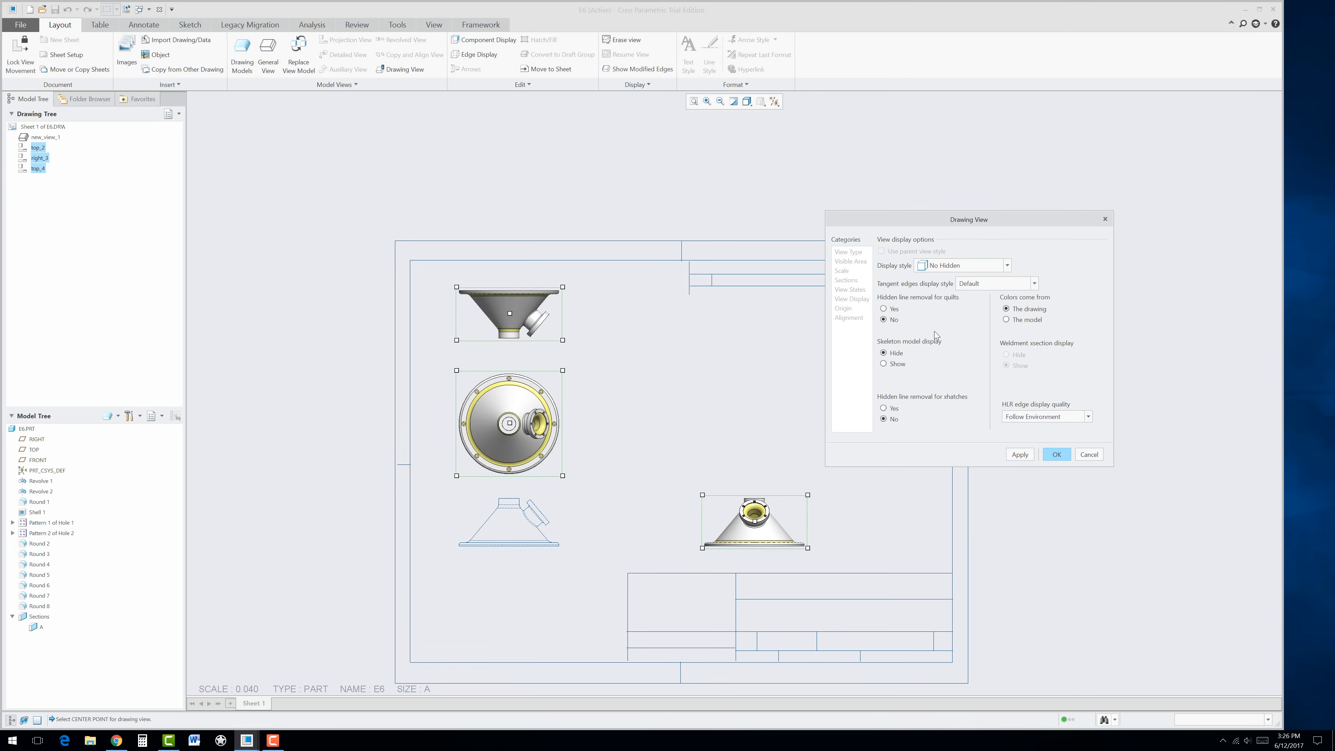
left_click(1034, 284)
left_click(972, 346)
left_click(1020, 454)
left_click(1056, 455)
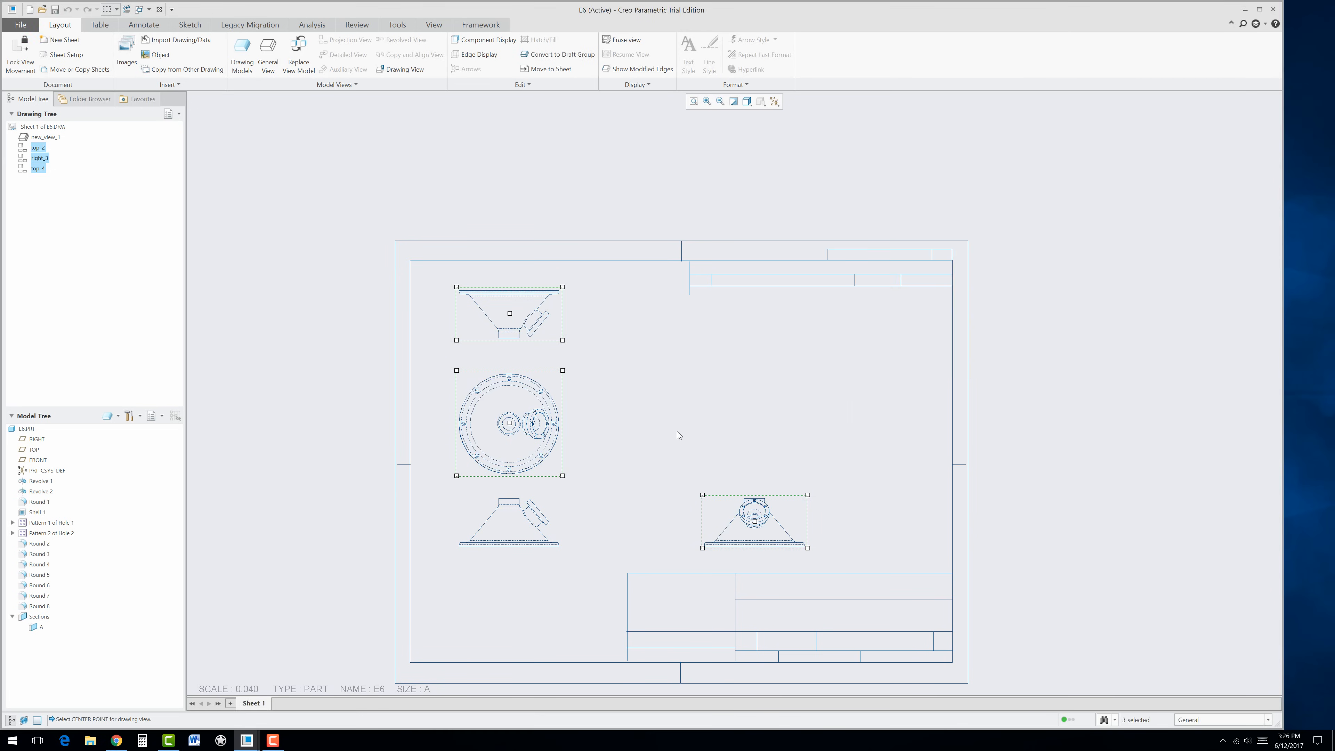
left_click(652, 450)
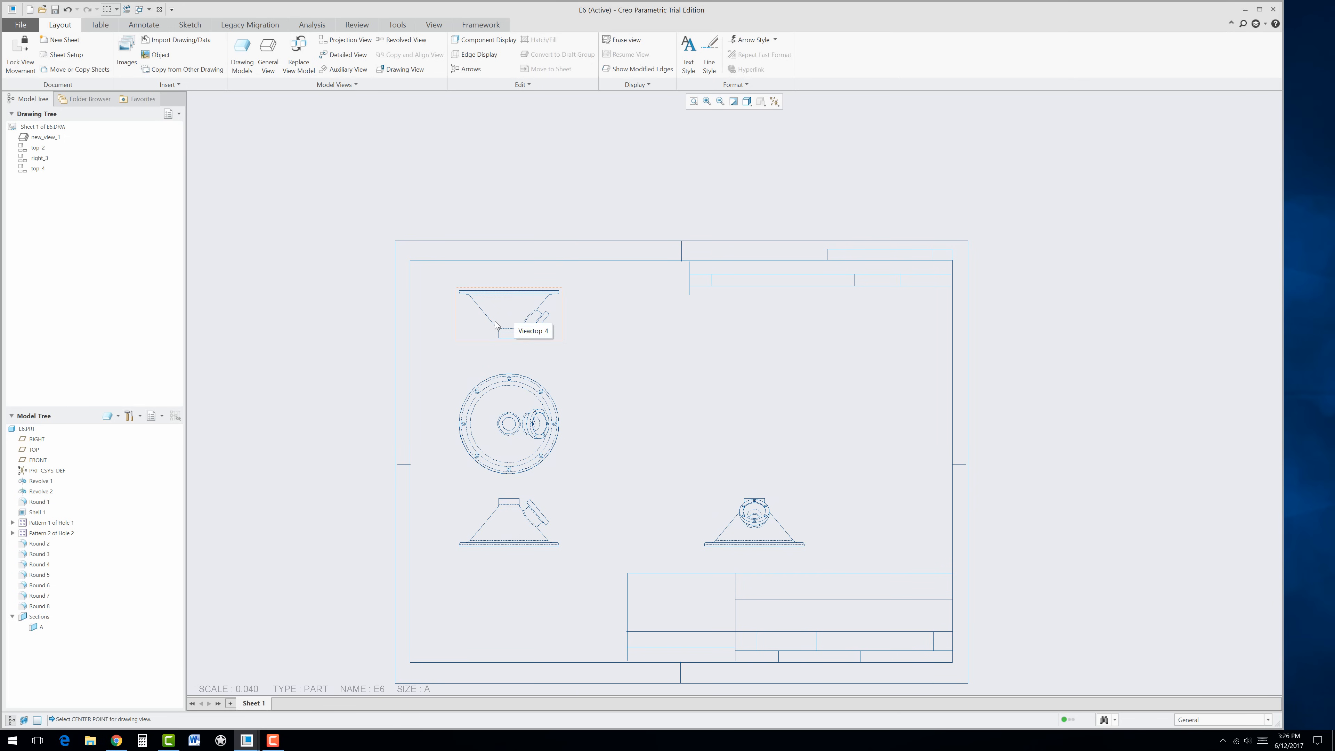
Step: Give the uppermost projected view a 2D cross-section and start a new planar, single section named B
scroll(494, 304, "up", 2)
scroll(494, 308, "up", 2)
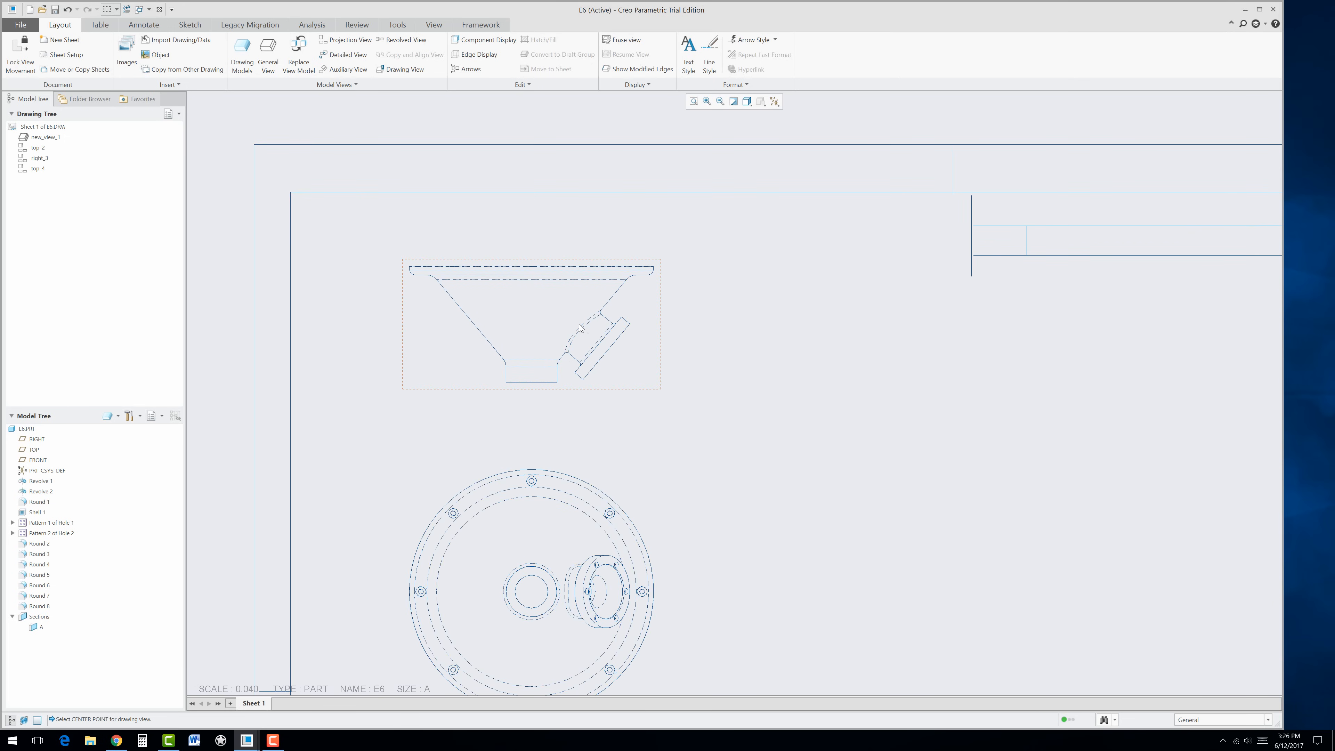
double_click(630, 347)
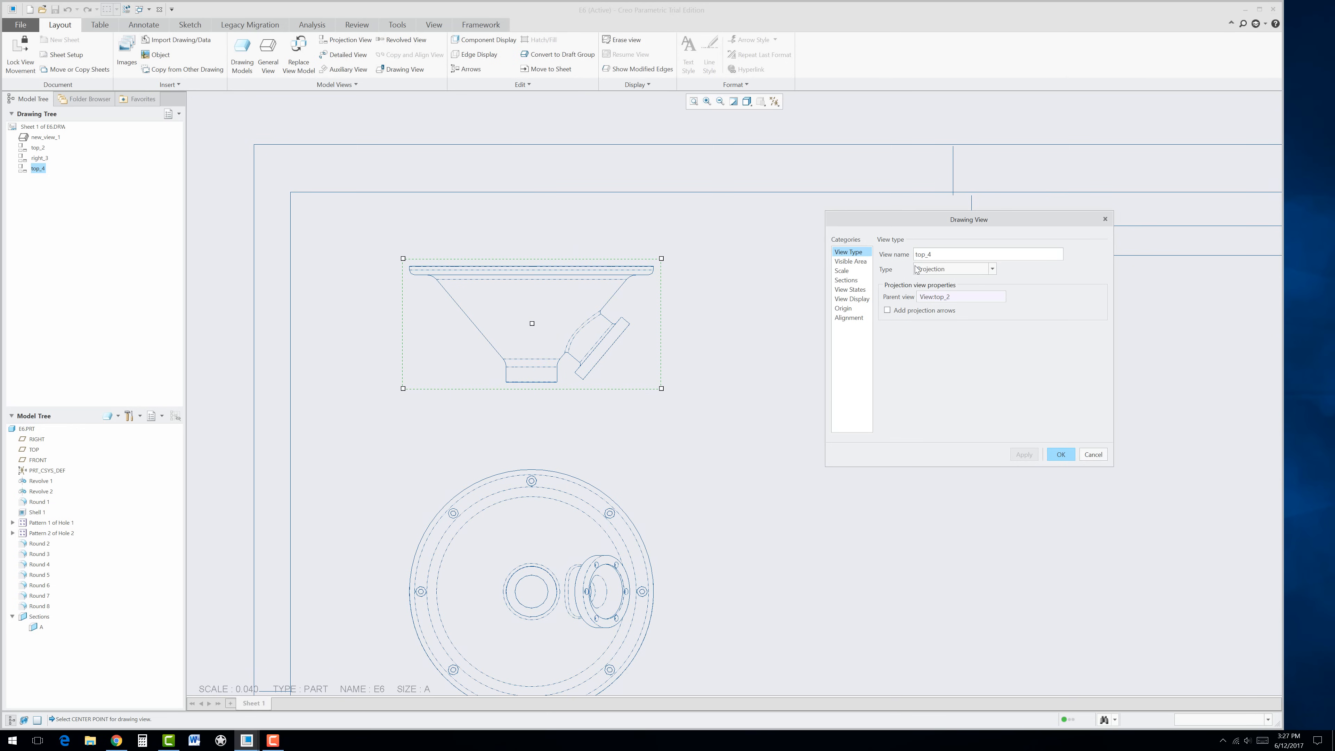
left_click(847, 281)
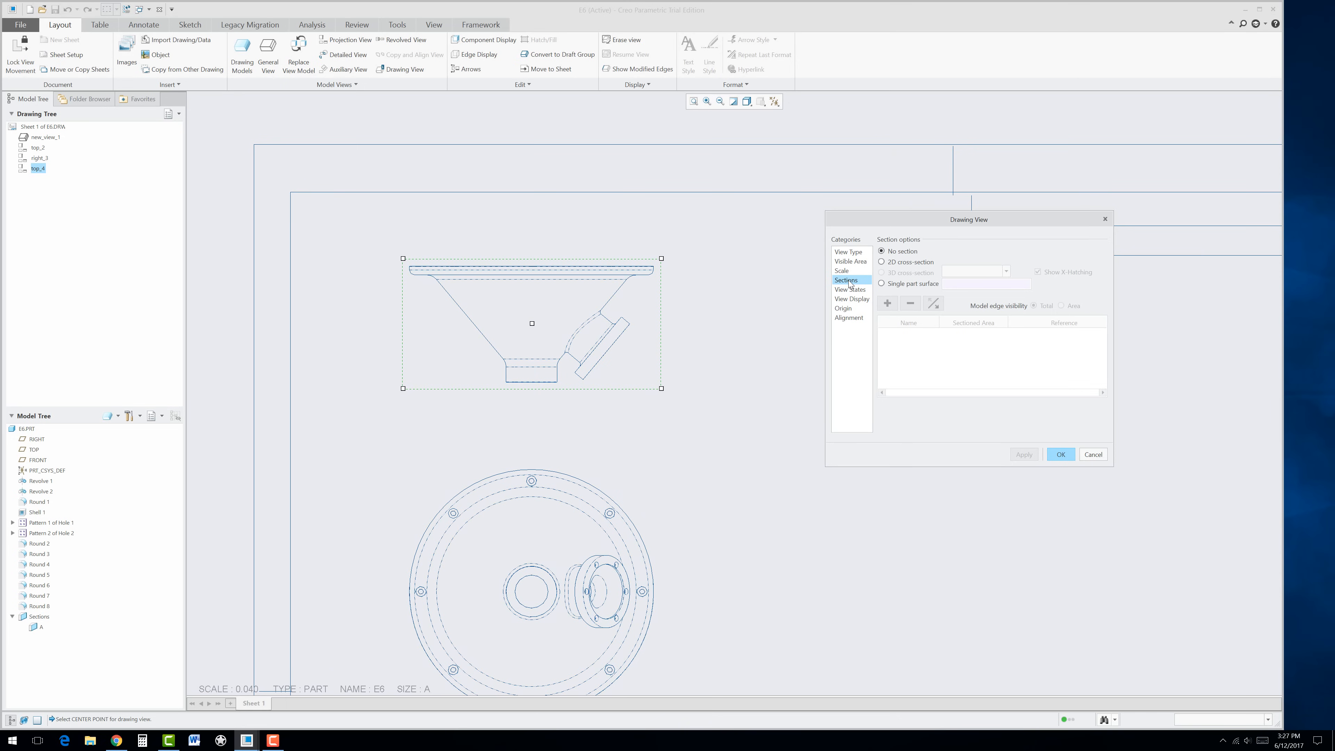
left_click(891, 265)
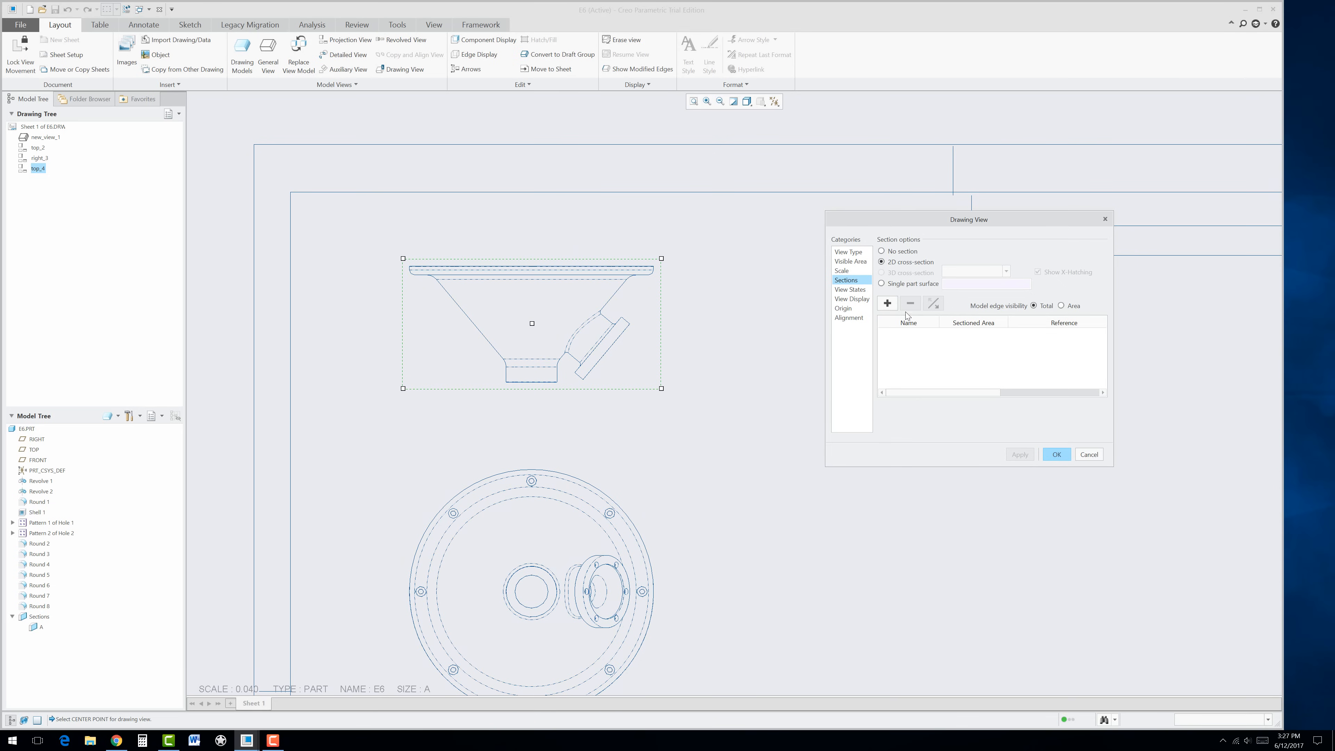
left_click(888, 306)
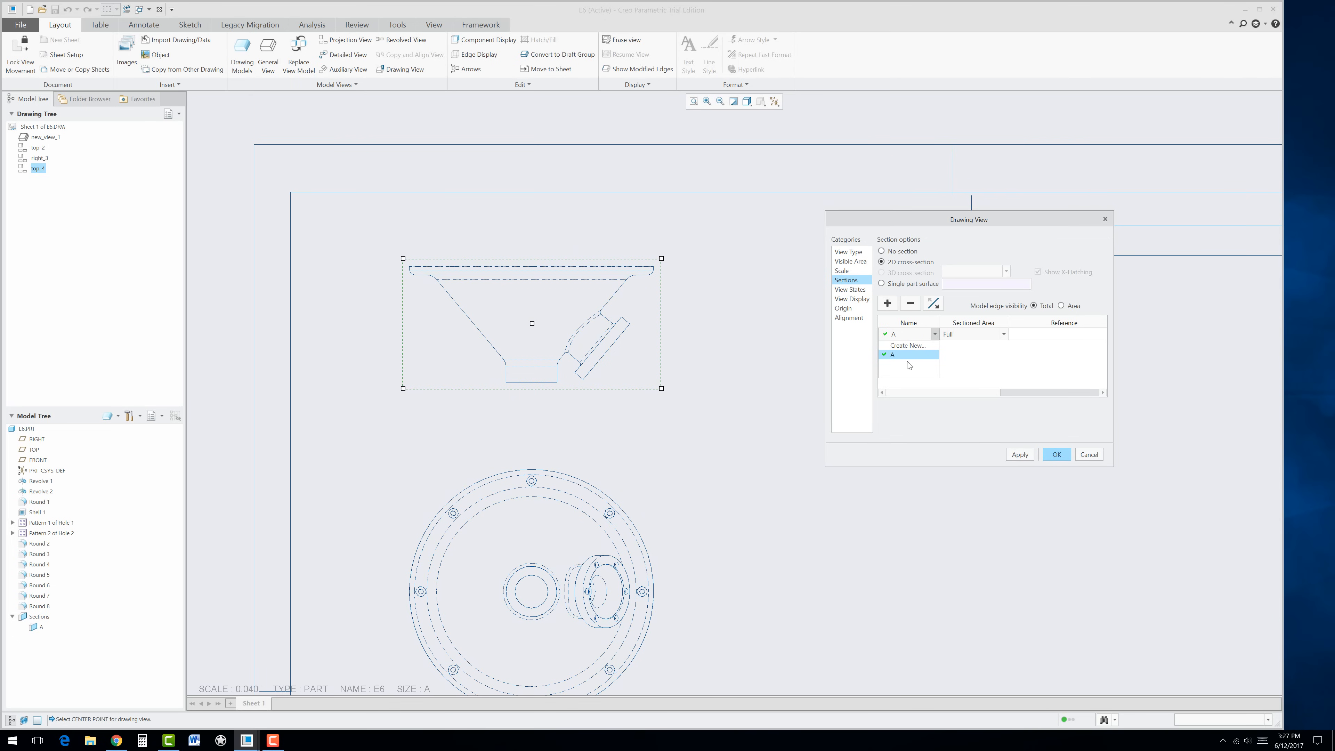
left_click(896, 346)
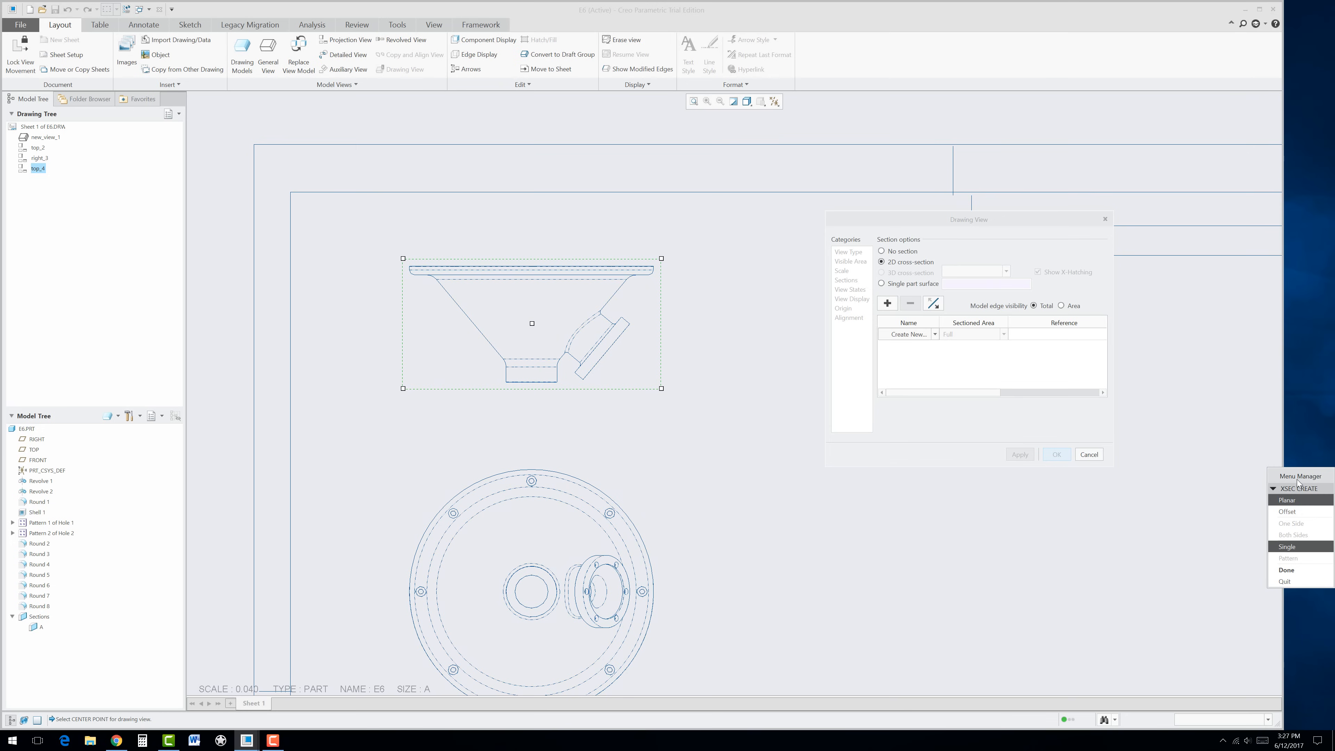
left_click_drag(1298, 476, 1175, 461)
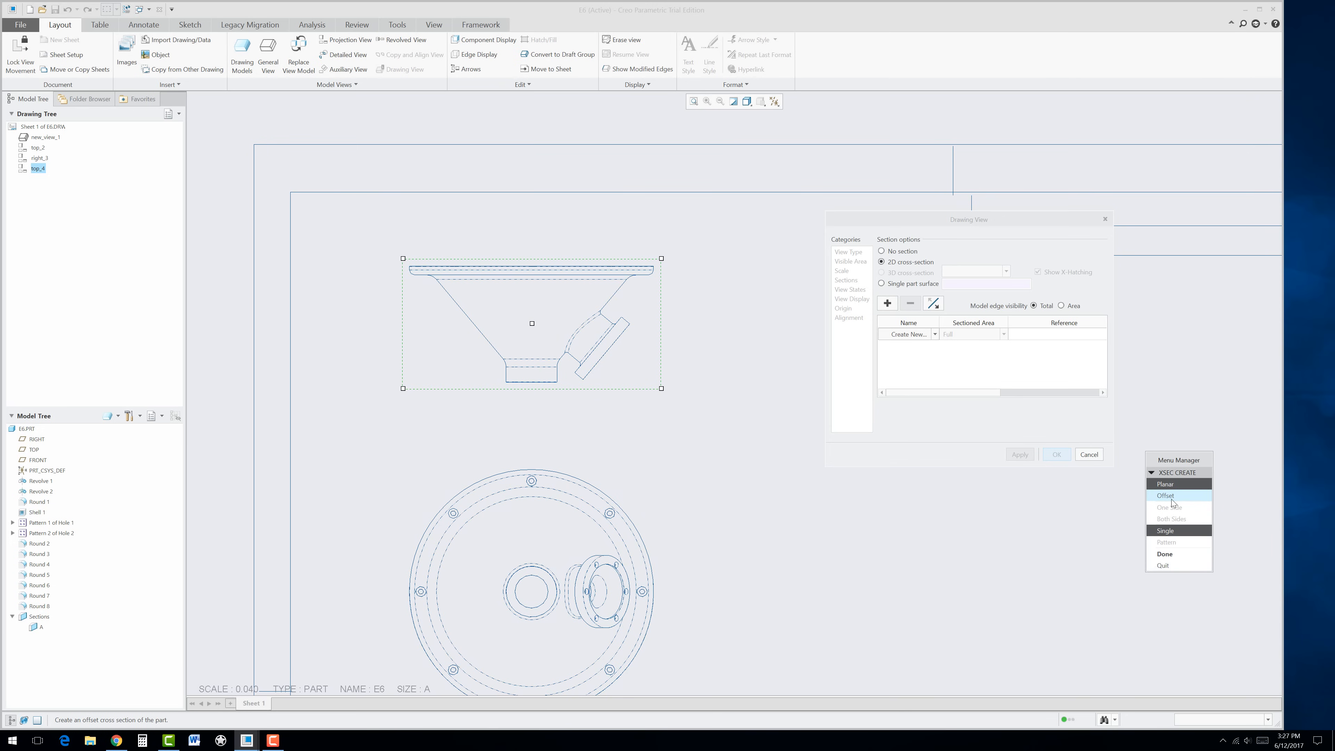
left_click(1168, 555)
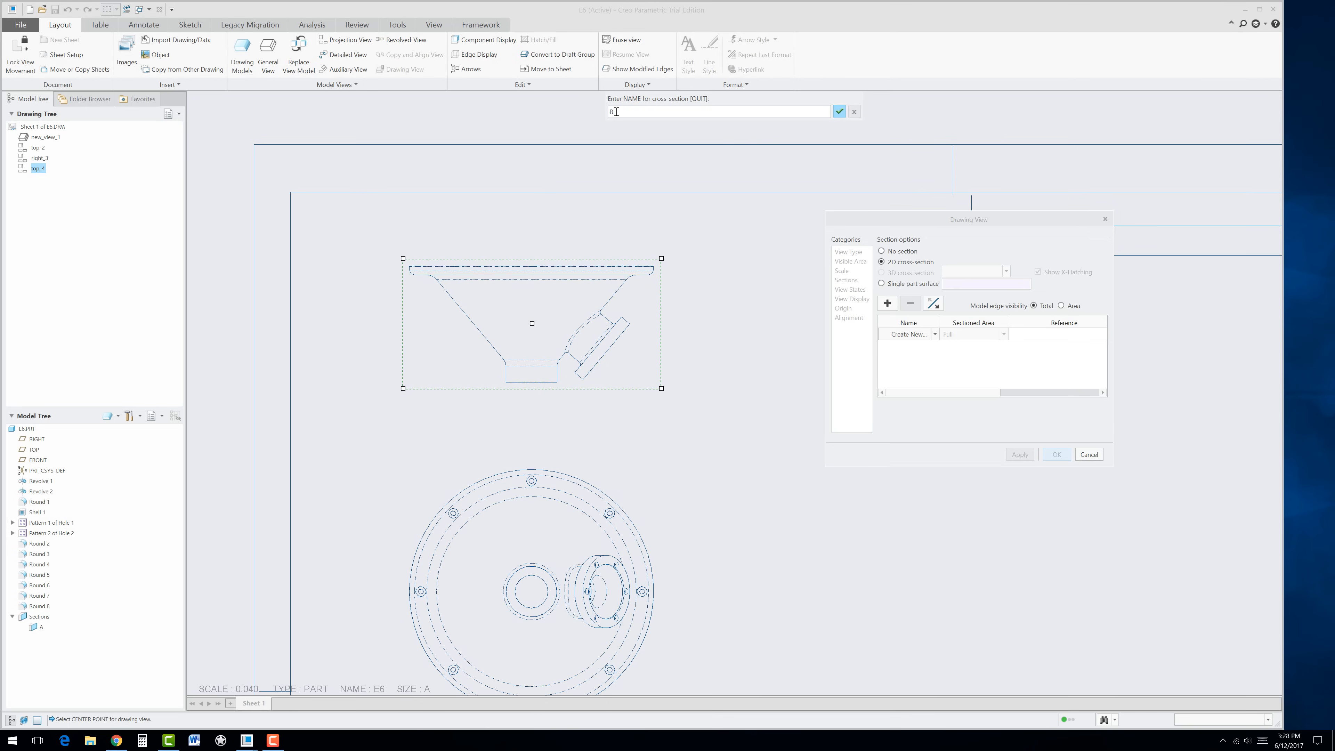
type("B")
left_click(839, 111)
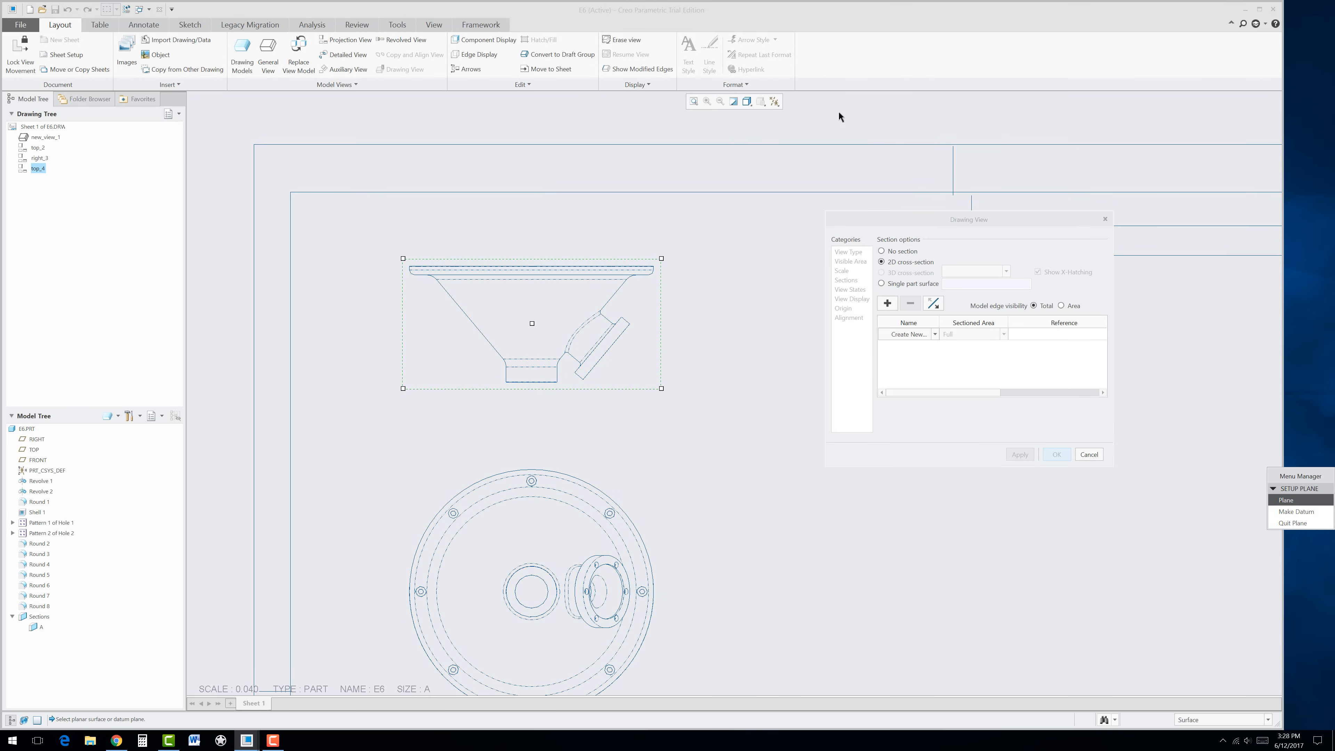
Step: Turn on datum plane display and cut full section B along the horizontal datum plane through the centre of the top view
left_click_drag(1303, 480, 1213, 476)
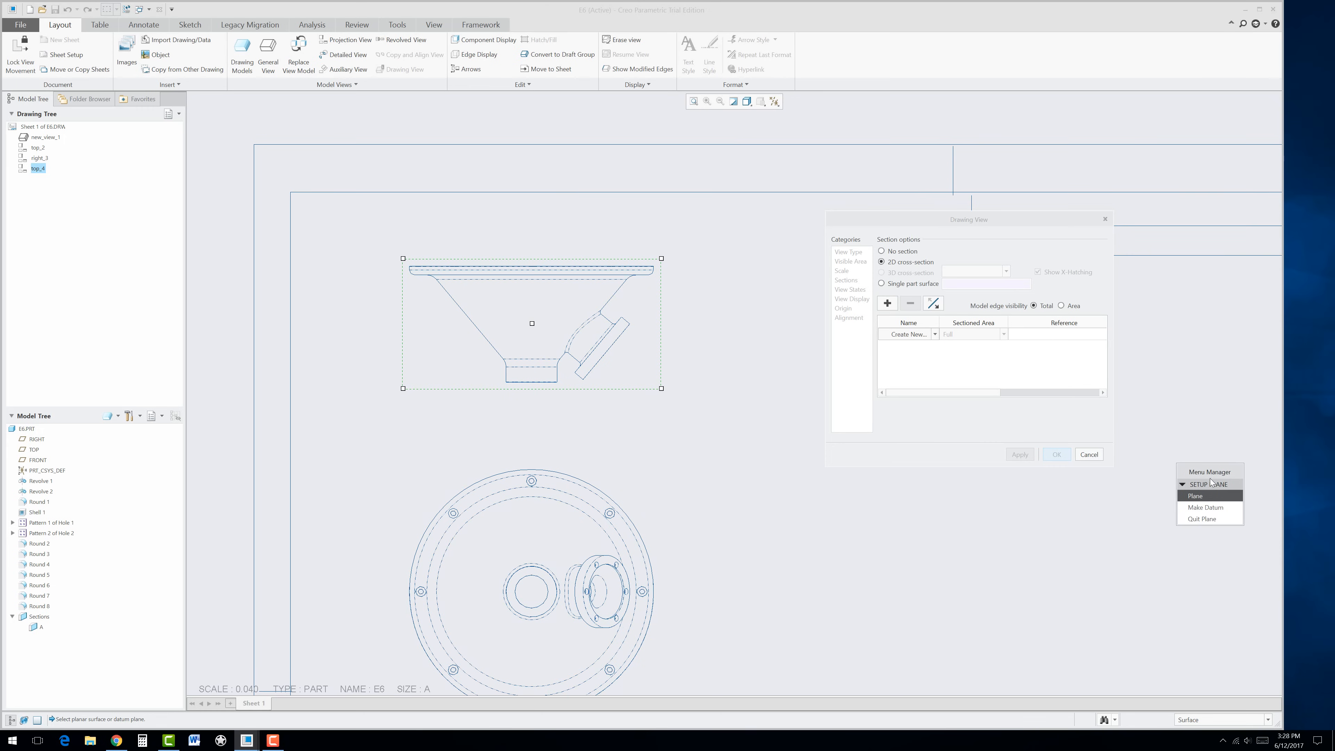
left_click(1193, 498)
left_click(774, 101)
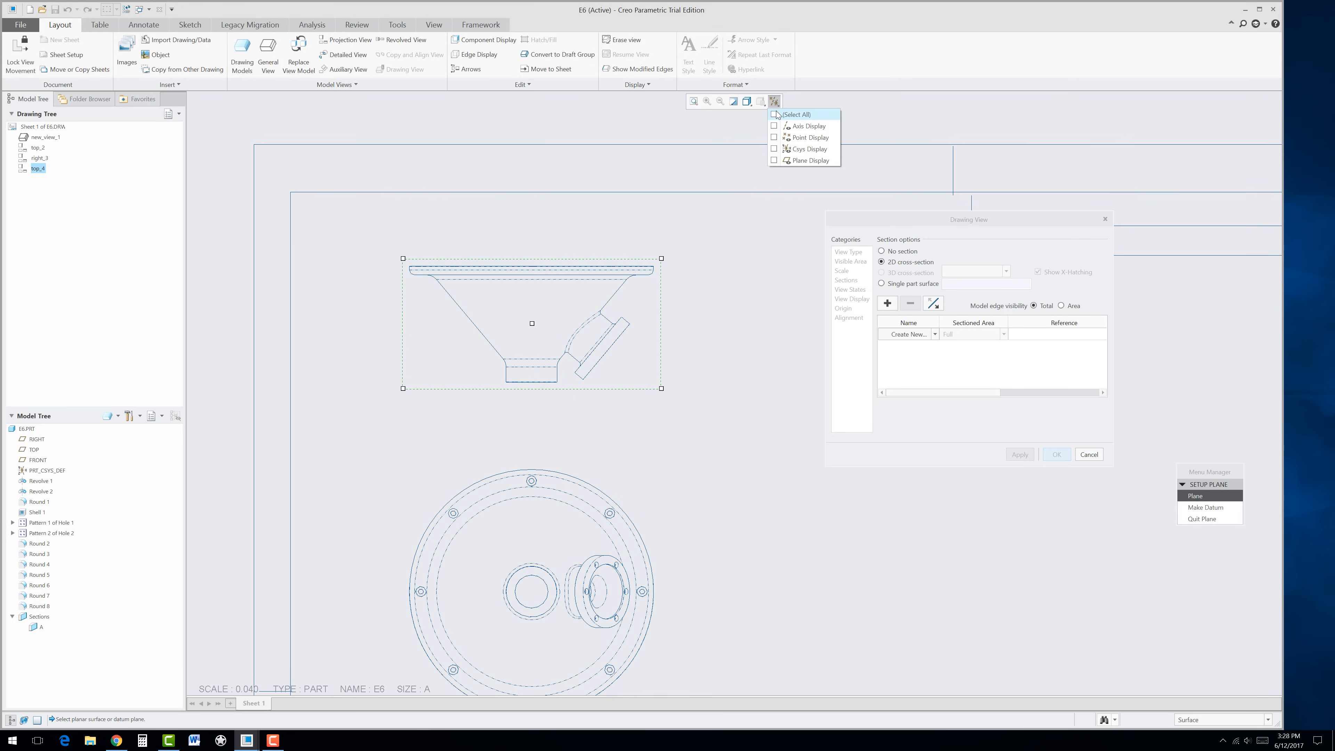
left_click(773, 161)
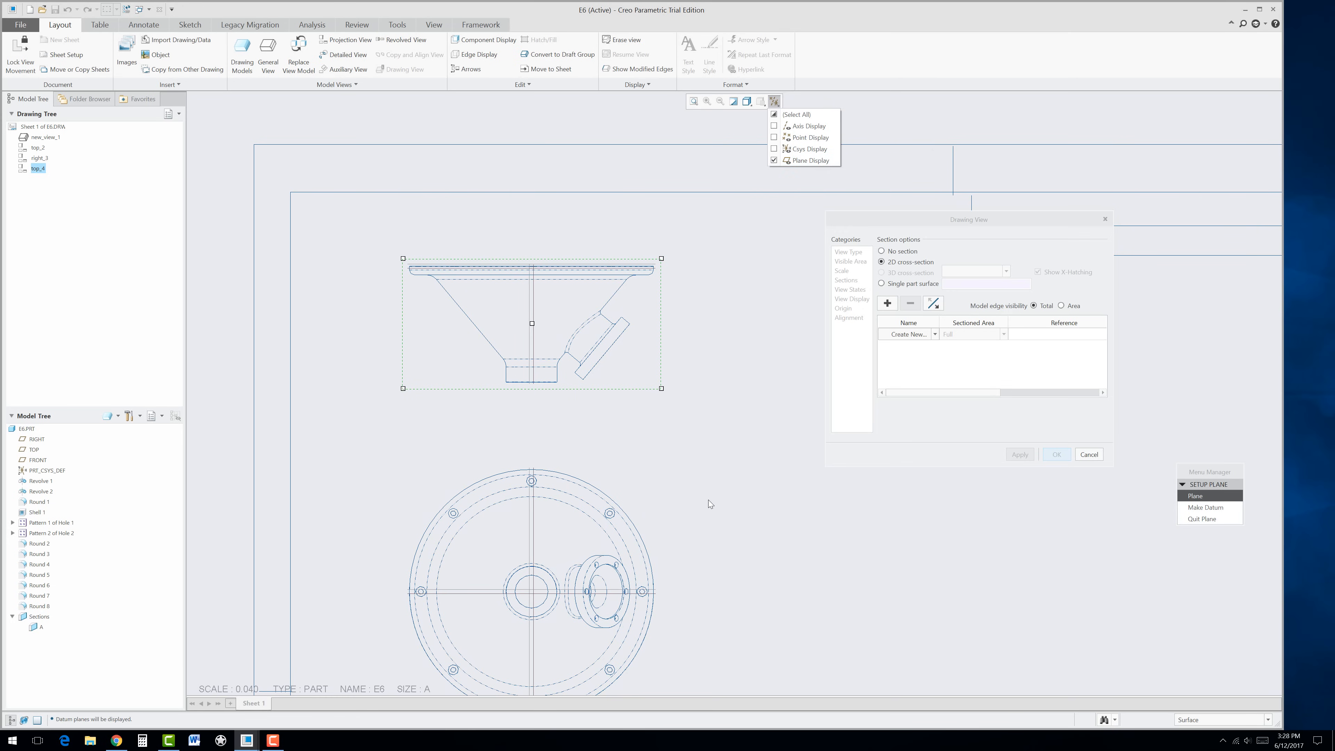
left_click(610, 596)
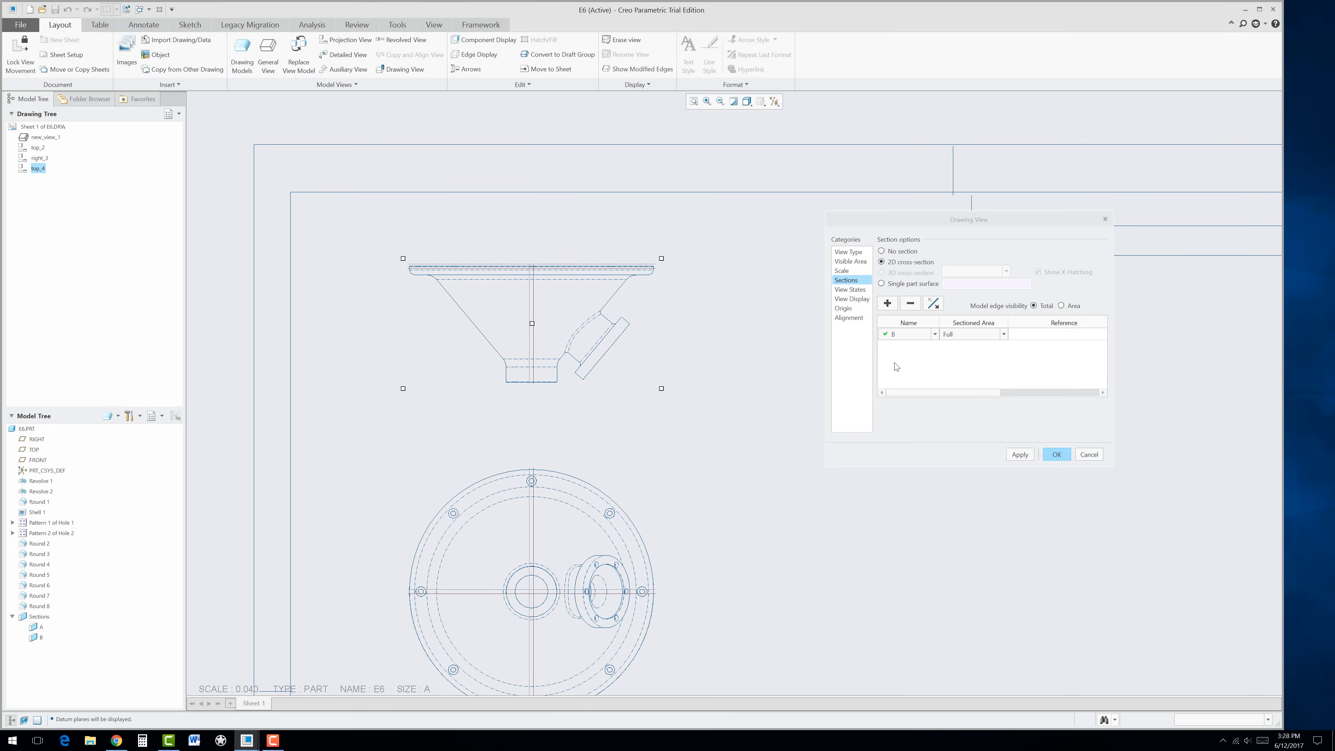
left_click(1020, 455)
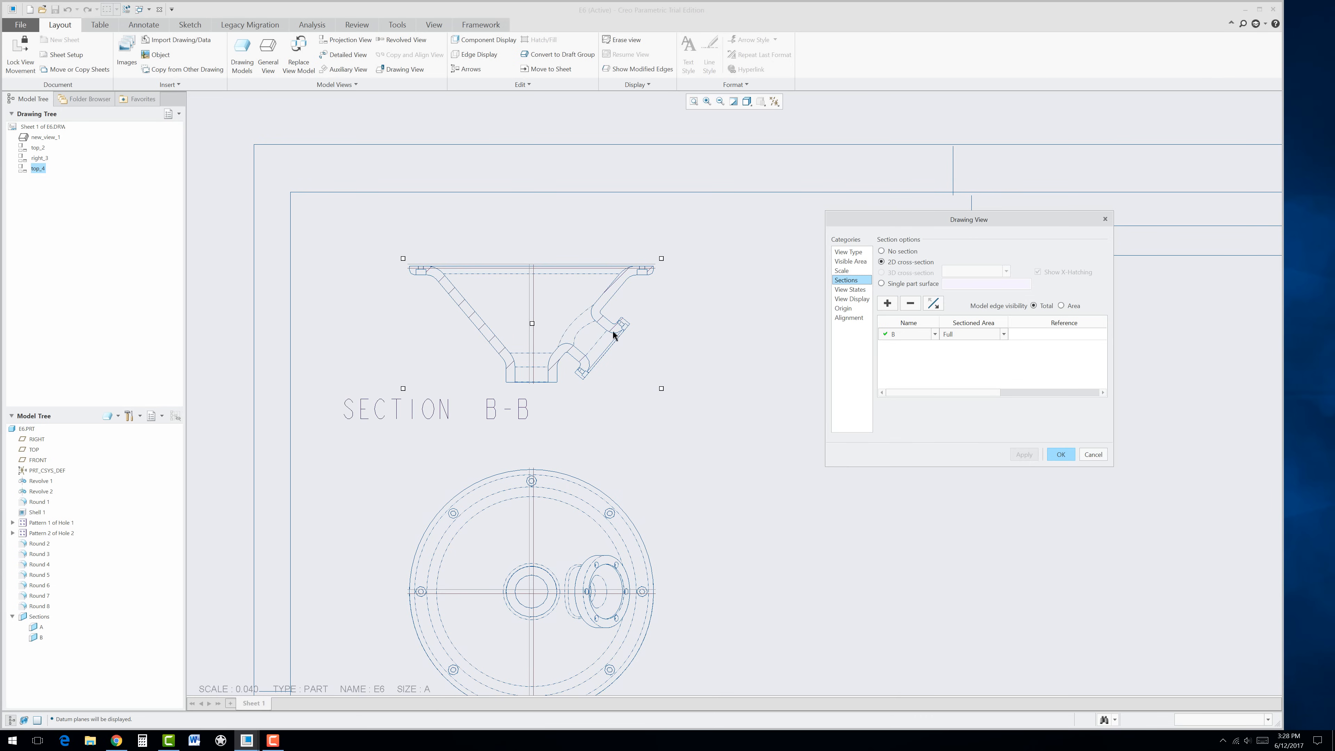
left_click(1061, 455)
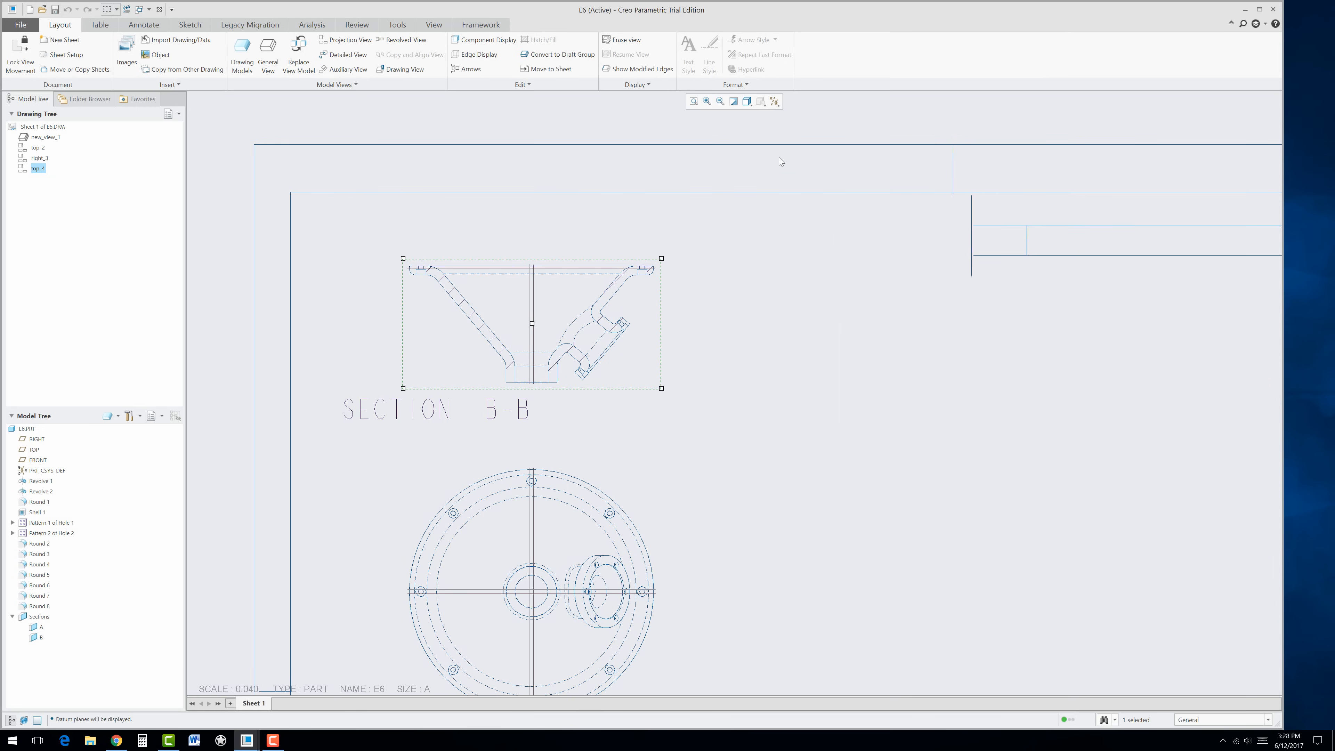
Step: Hide the datum planes and centre the SECTION B-B label beneath the section view
left_click(774, 101)
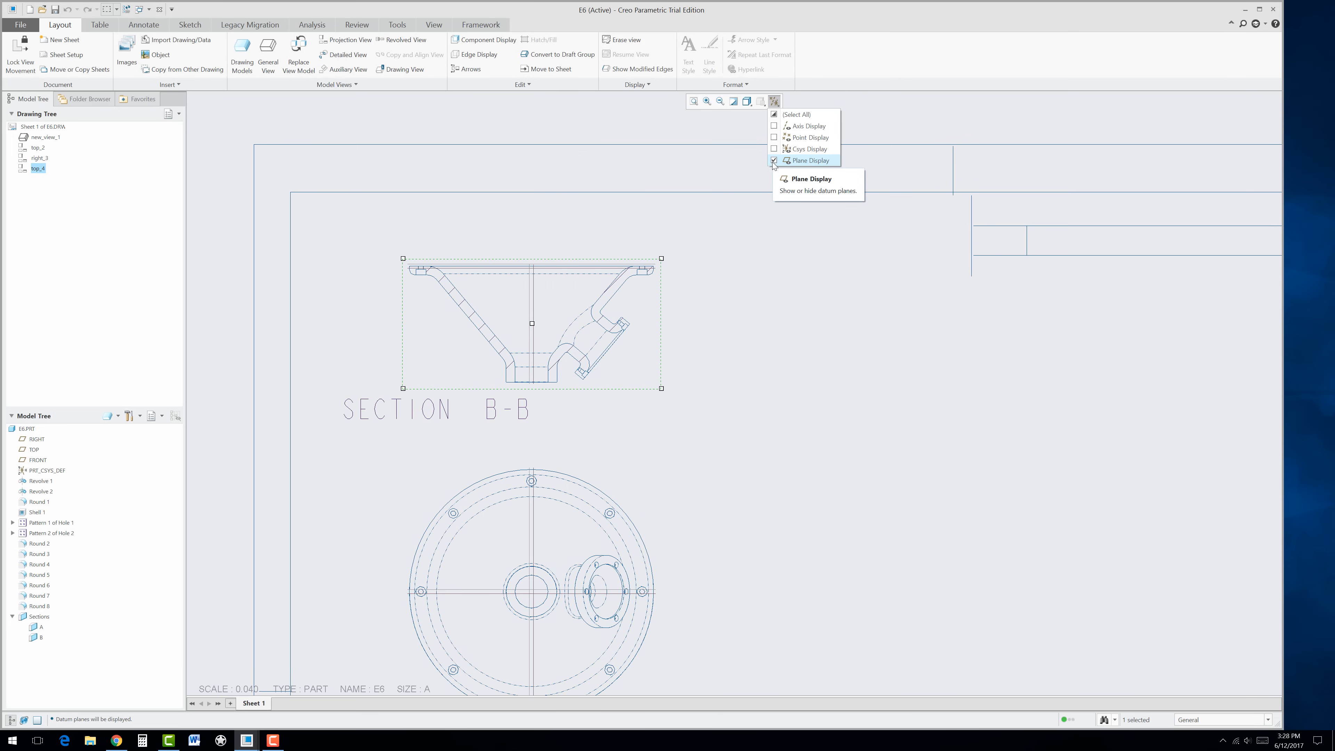
left_click(773, 160)
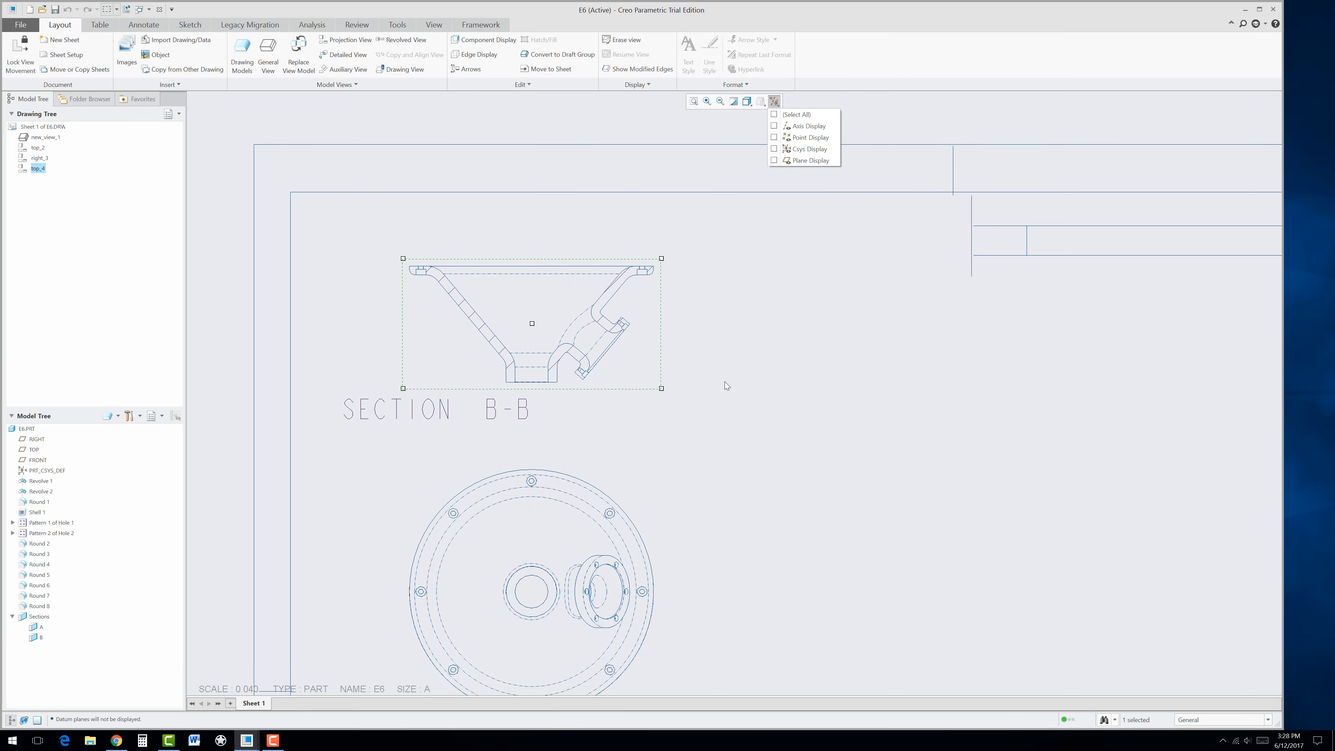
left_click(484, 413)
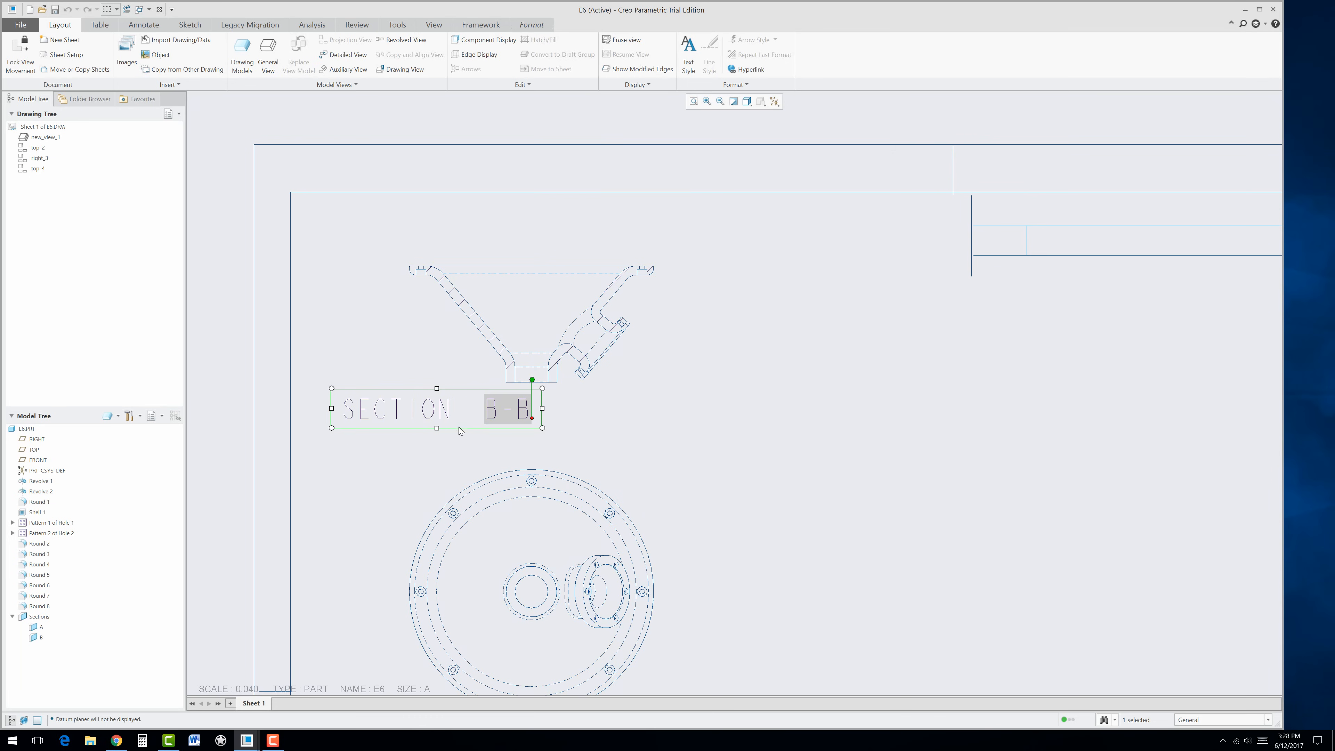
left_click_drag(461, 430, 647, 429)
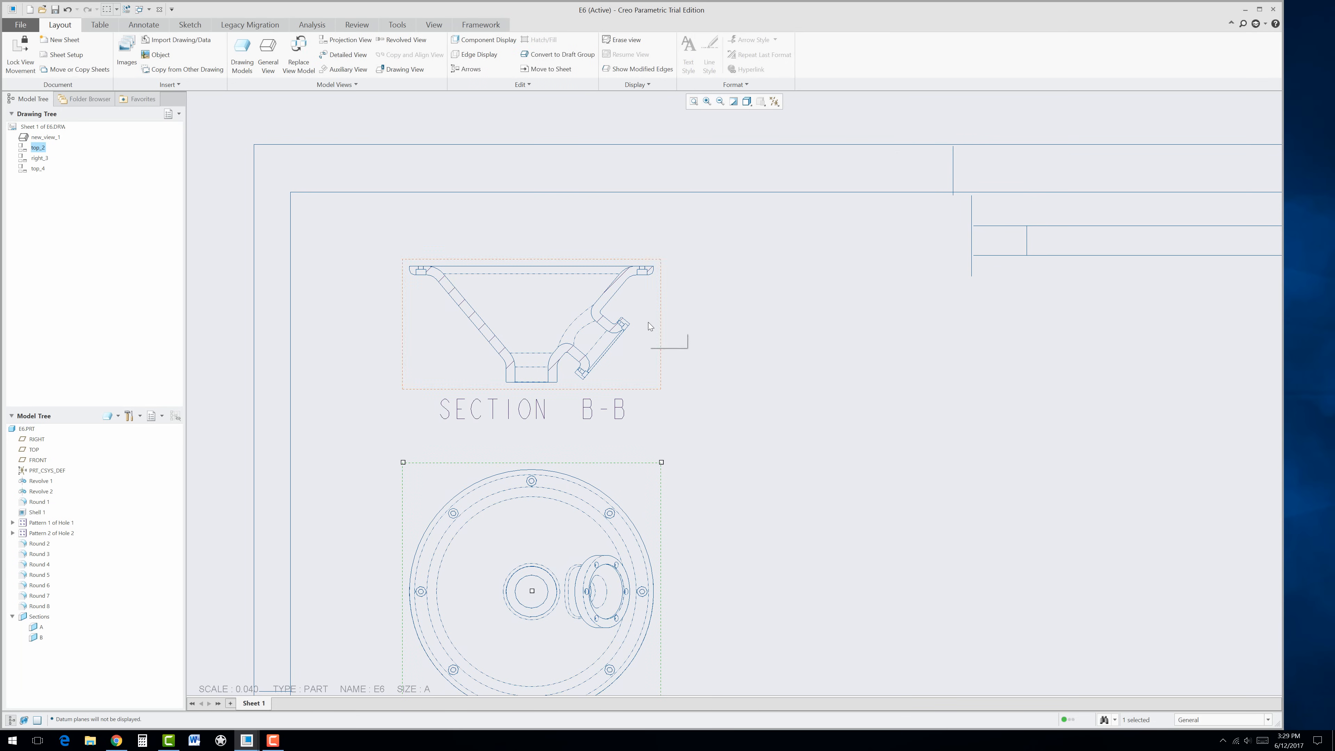
Step: Halve the overall cross-hatch spacing in section view B-B
double_click(482, 333)
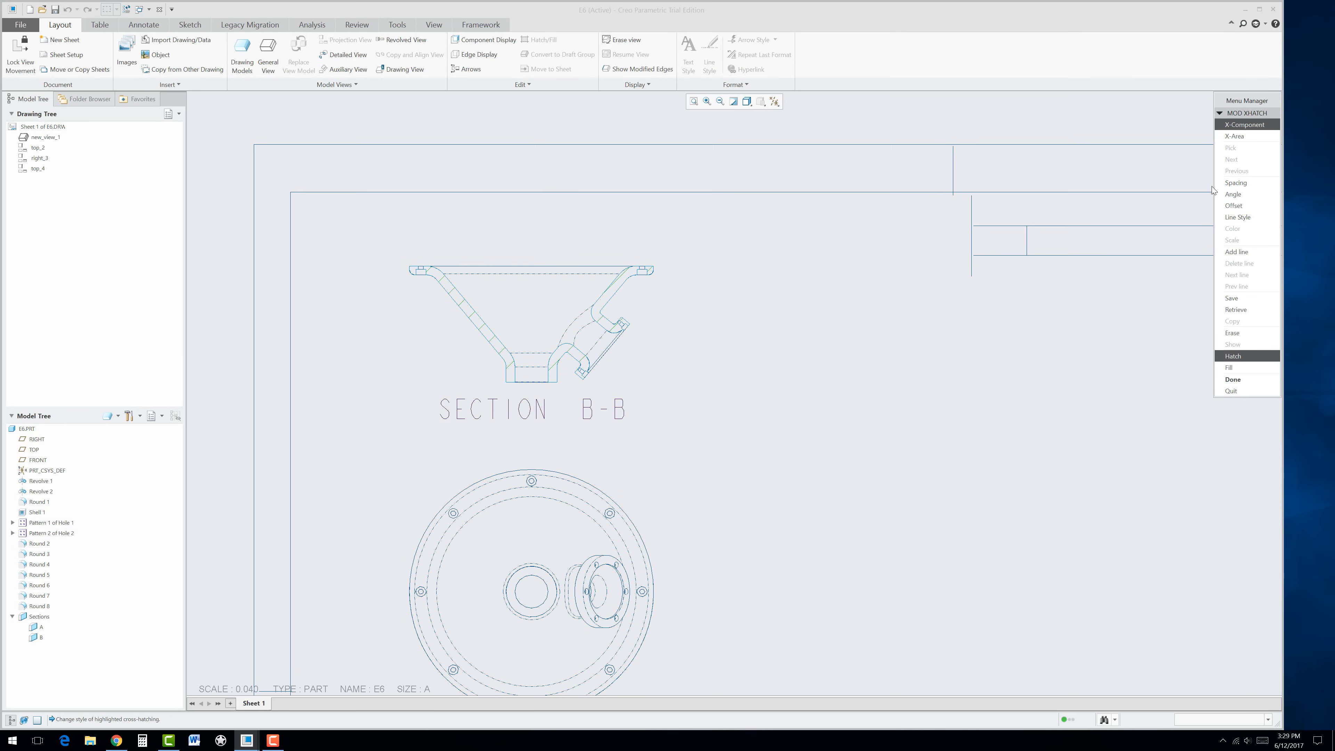
left_click(1236, 183)
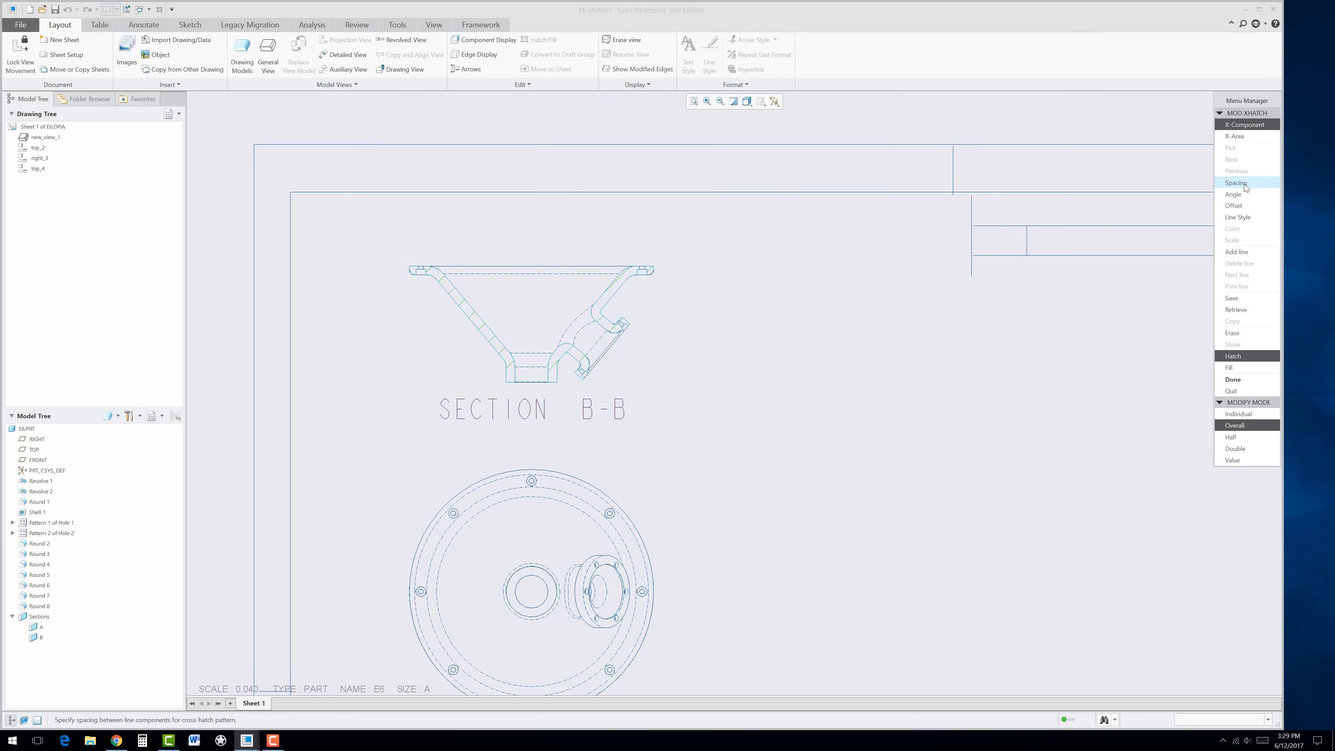
left_click(1231, 438)
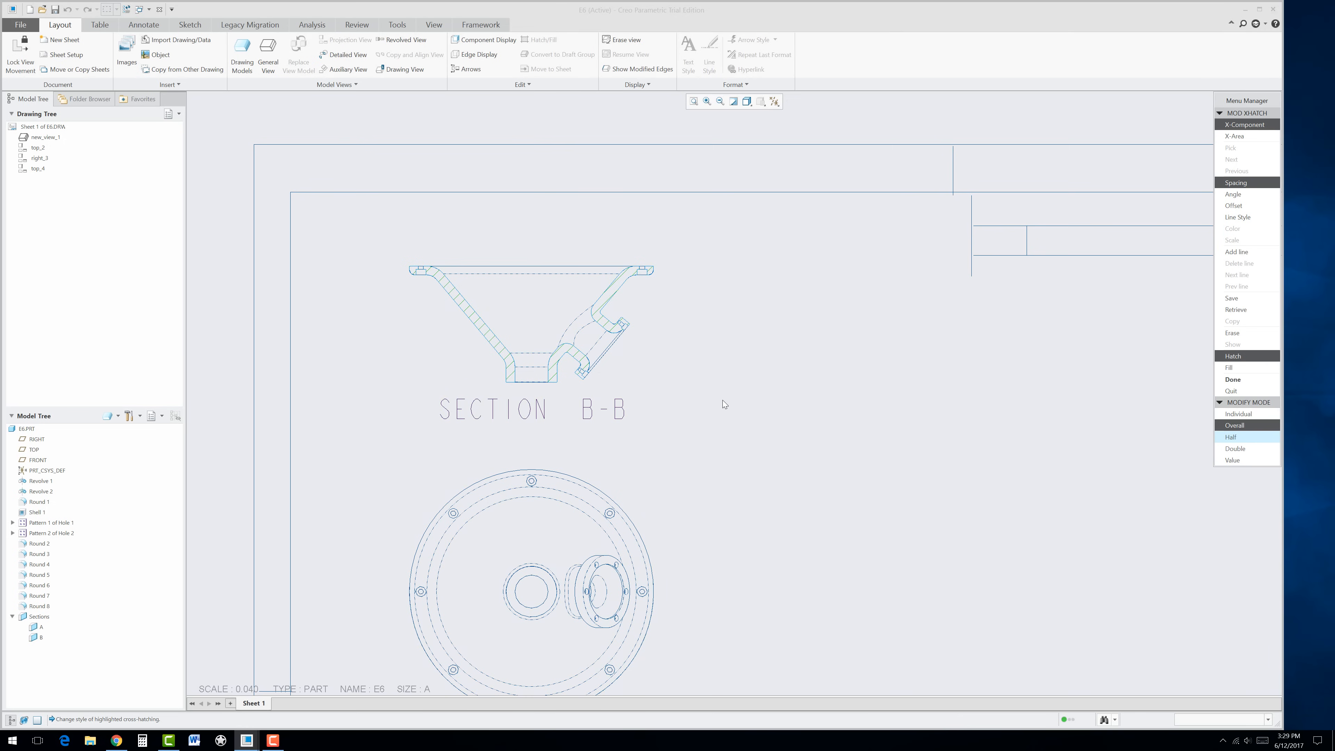
left_click(1234, 380)
left_click(918, 412)
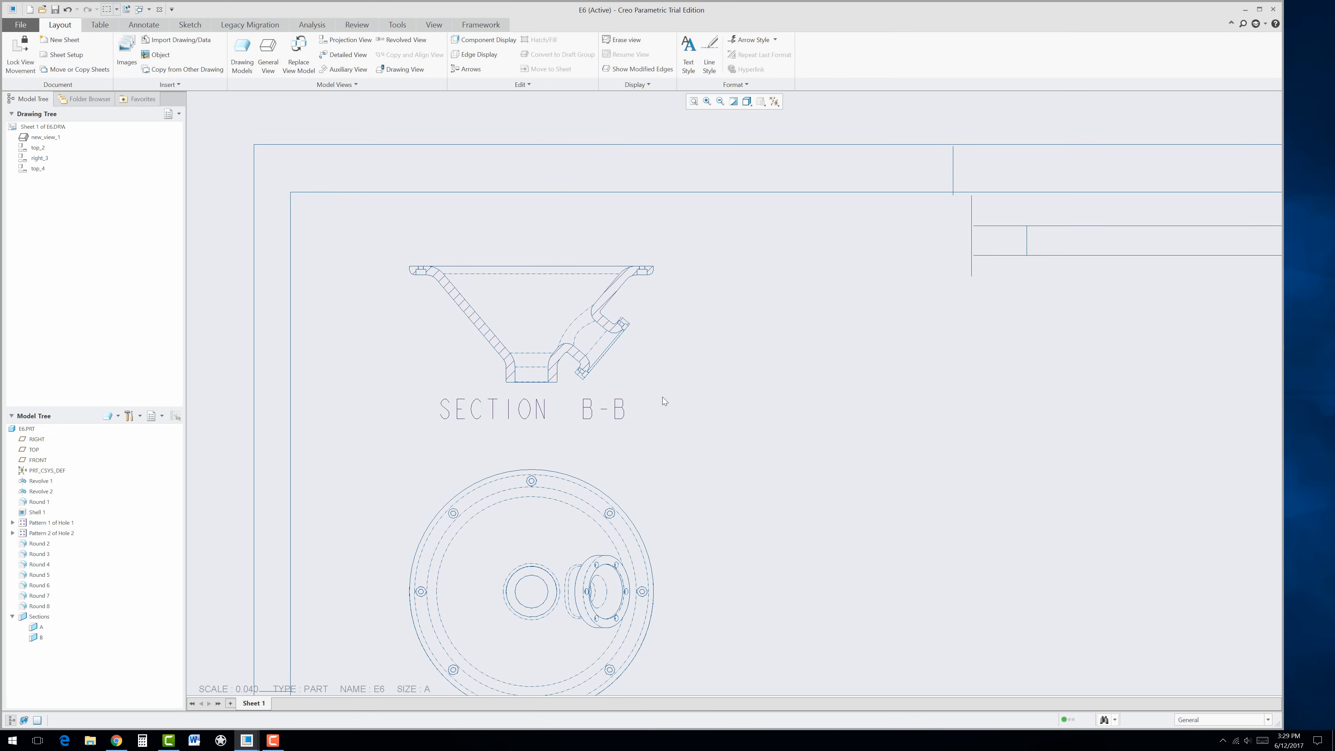
Step: Create a detailed view of section B-B's upper-right flange corner with a roughly circular boundary around it, placed to the right of the section
scroll(705, 491, "up", 2)
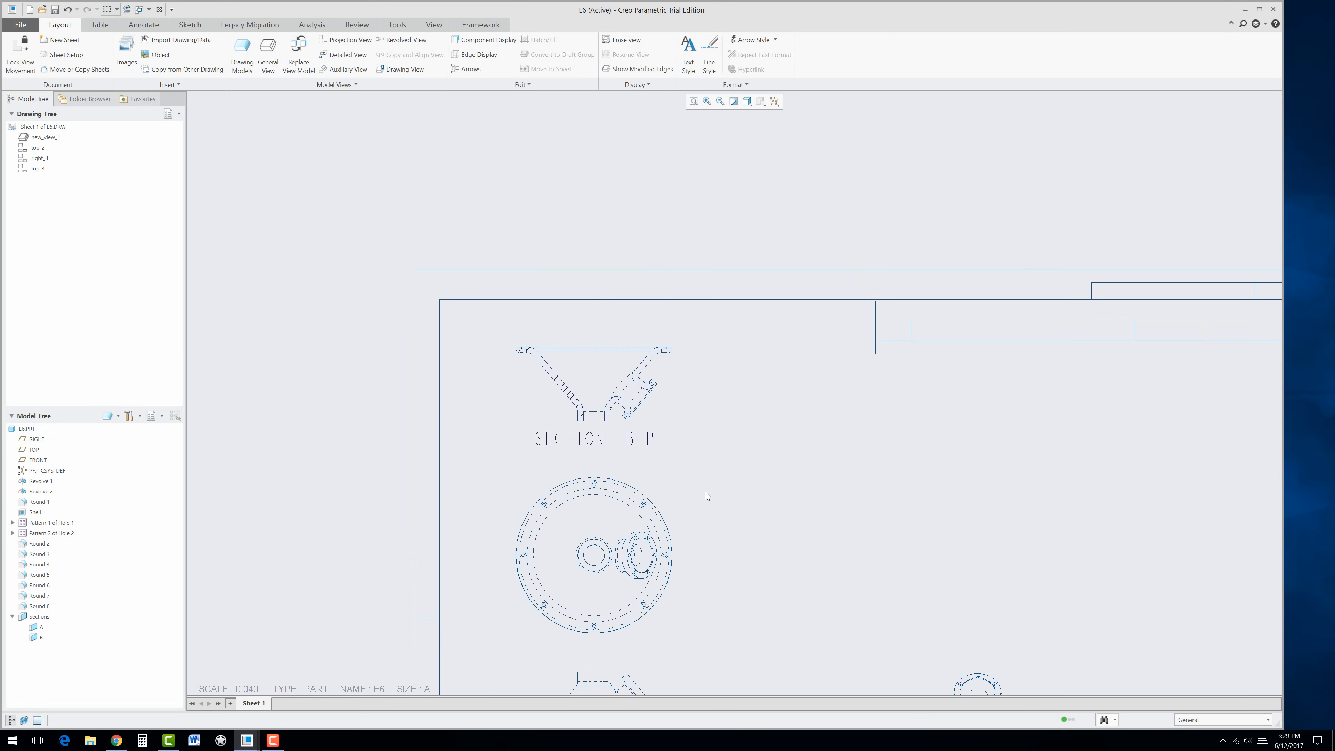
scroll(666, 401, "down", 1)
scroll(662, 403, "down", 2)
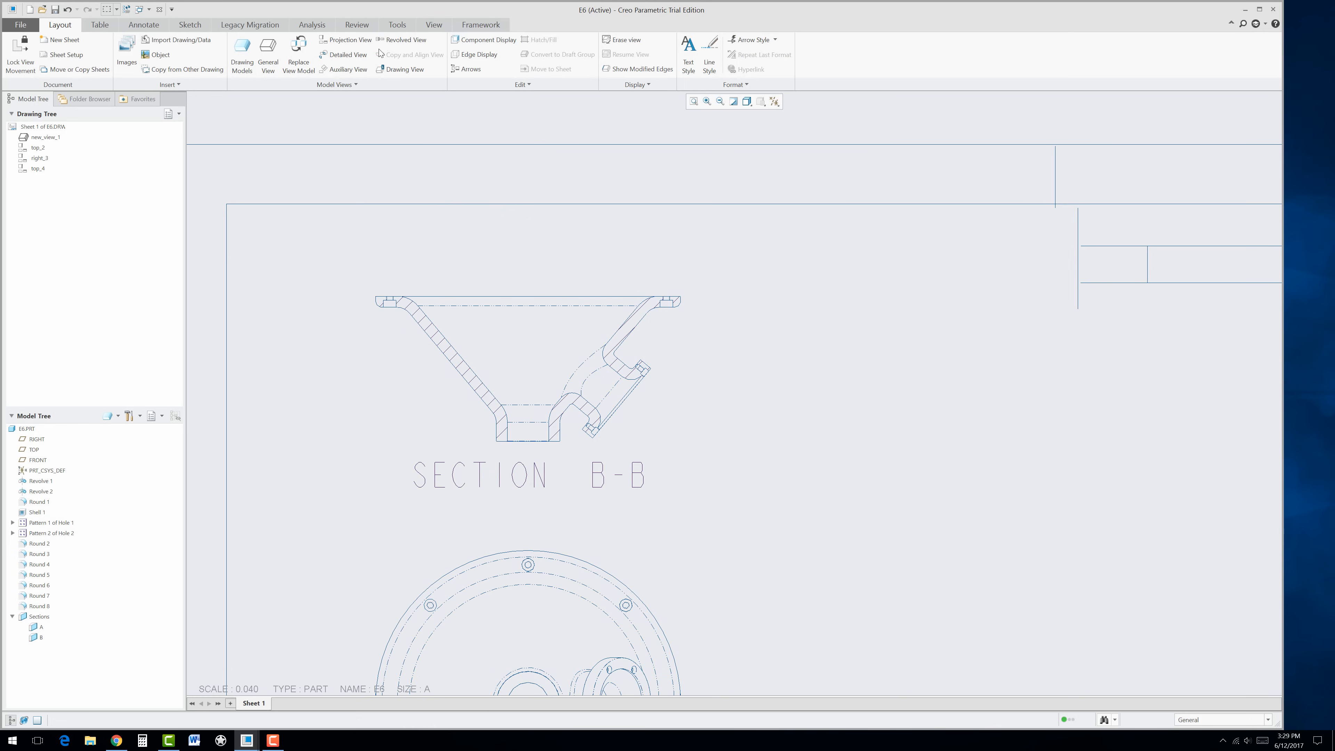
left_click(351, 57)
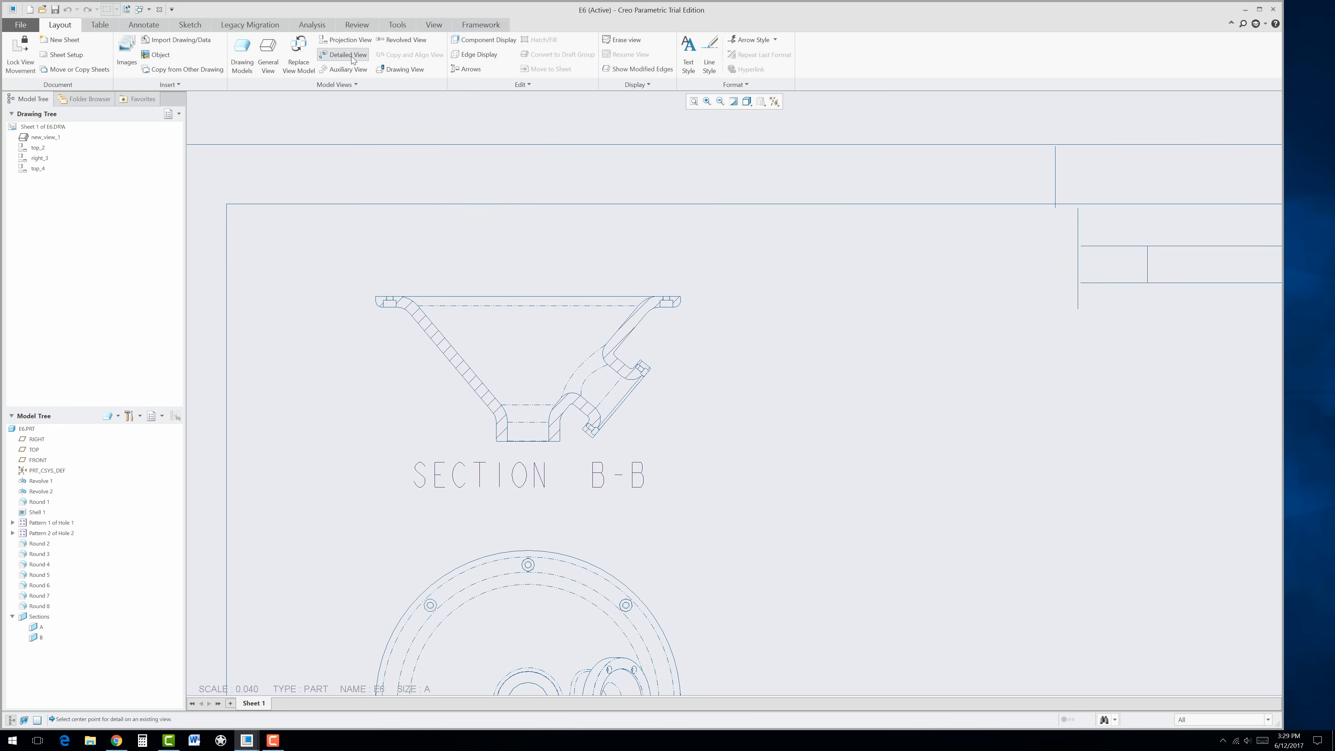
left_click(666, 298)
left_click(664, 258)
left_click(622, 304)
left_click(664, 336)
left_click(706, 297)
middle_click(724, 285)
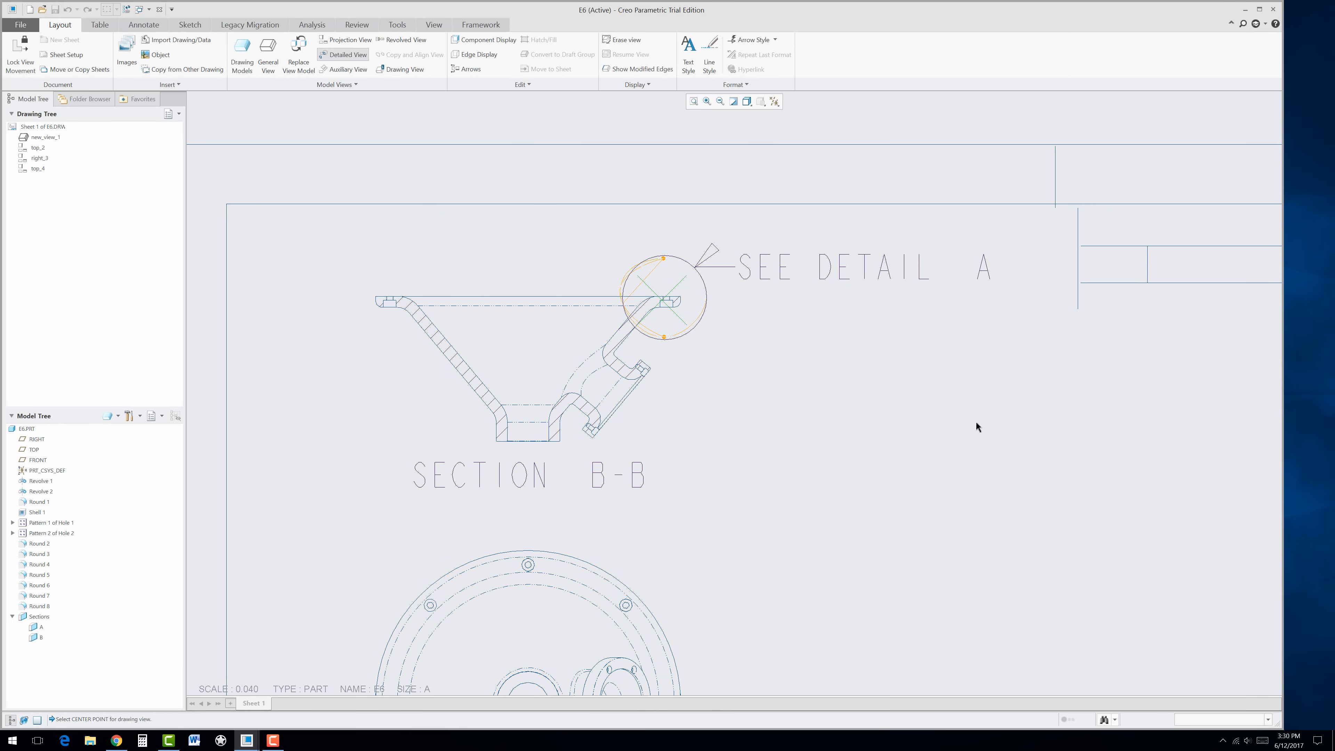
left_click(988, 422)
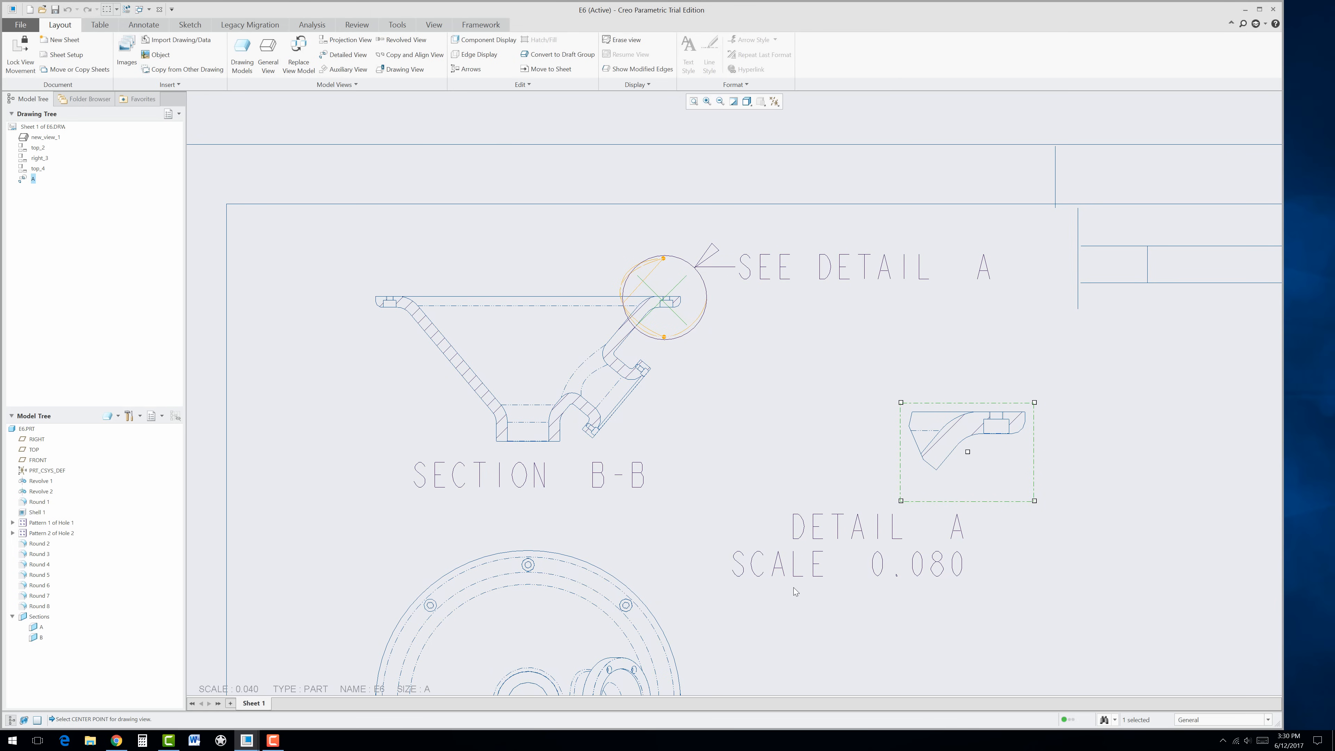
Step: Move the DETAIL A scale label beneath its detail view and shift the SEE DETAIL A note up and away from the boundary circle
left_click(843, 518)
left_click_drag(836, 504, 949, 508)
left_click(807, 438)
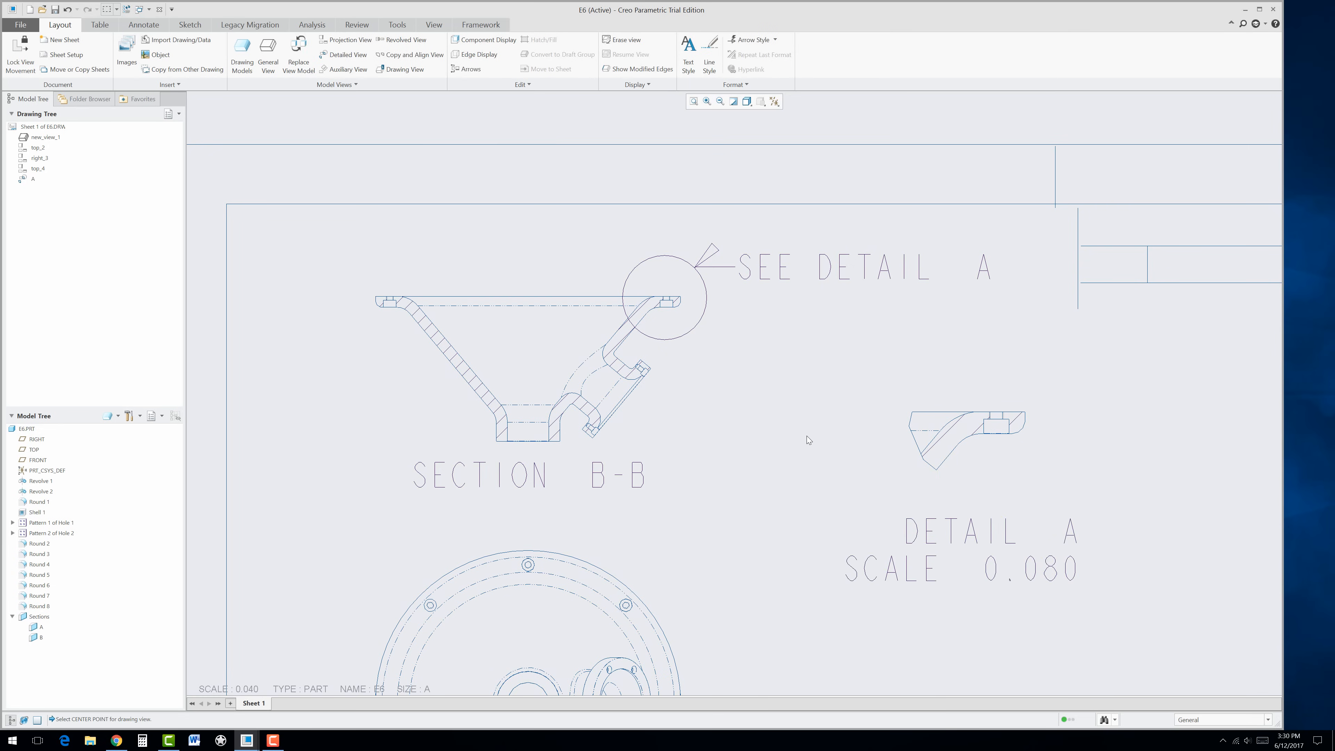
left_click(820, 290)
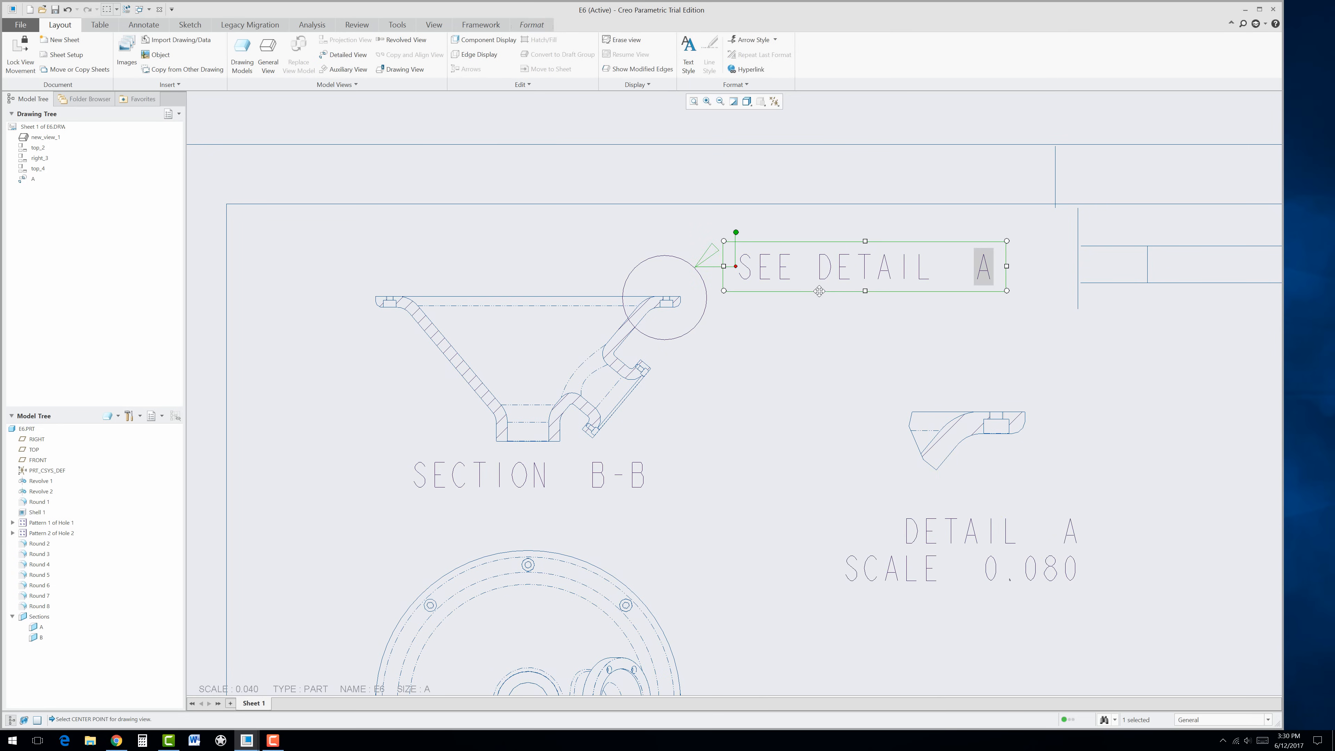
left_click_drag(820, 289, 893, 244)
left_click(751, 423)
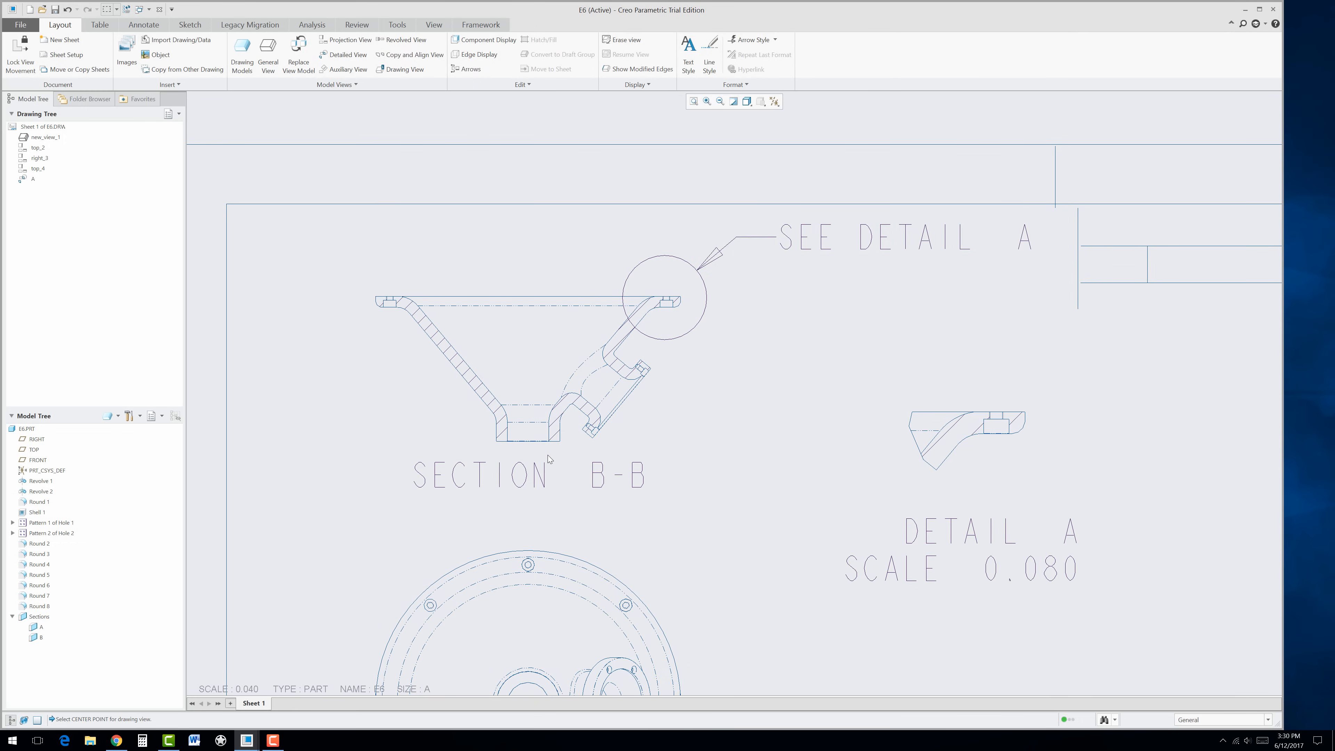
Step: Create an auxiliary view projected from the angled flange's outer face in the front view, placed to the right of the top view
scroll(546, 458, "up", 3)
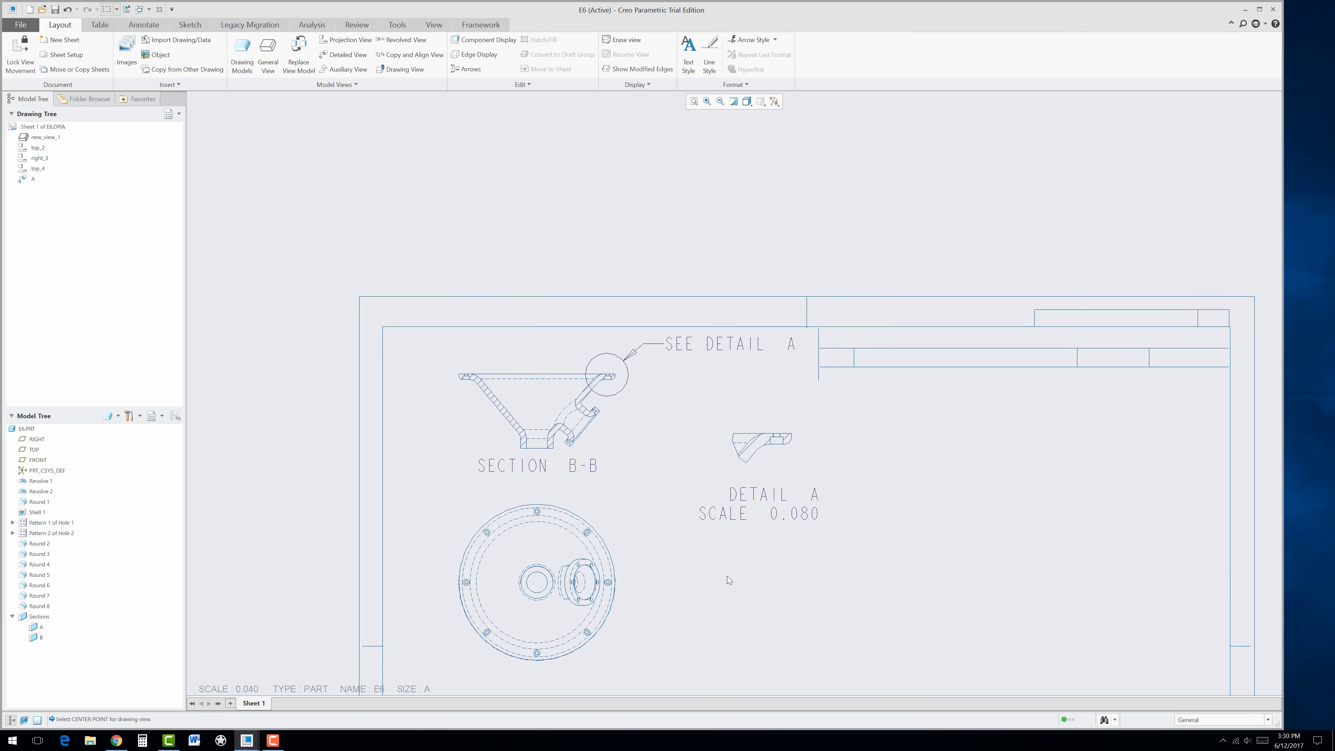
scroll(805, 533, "down", 1)
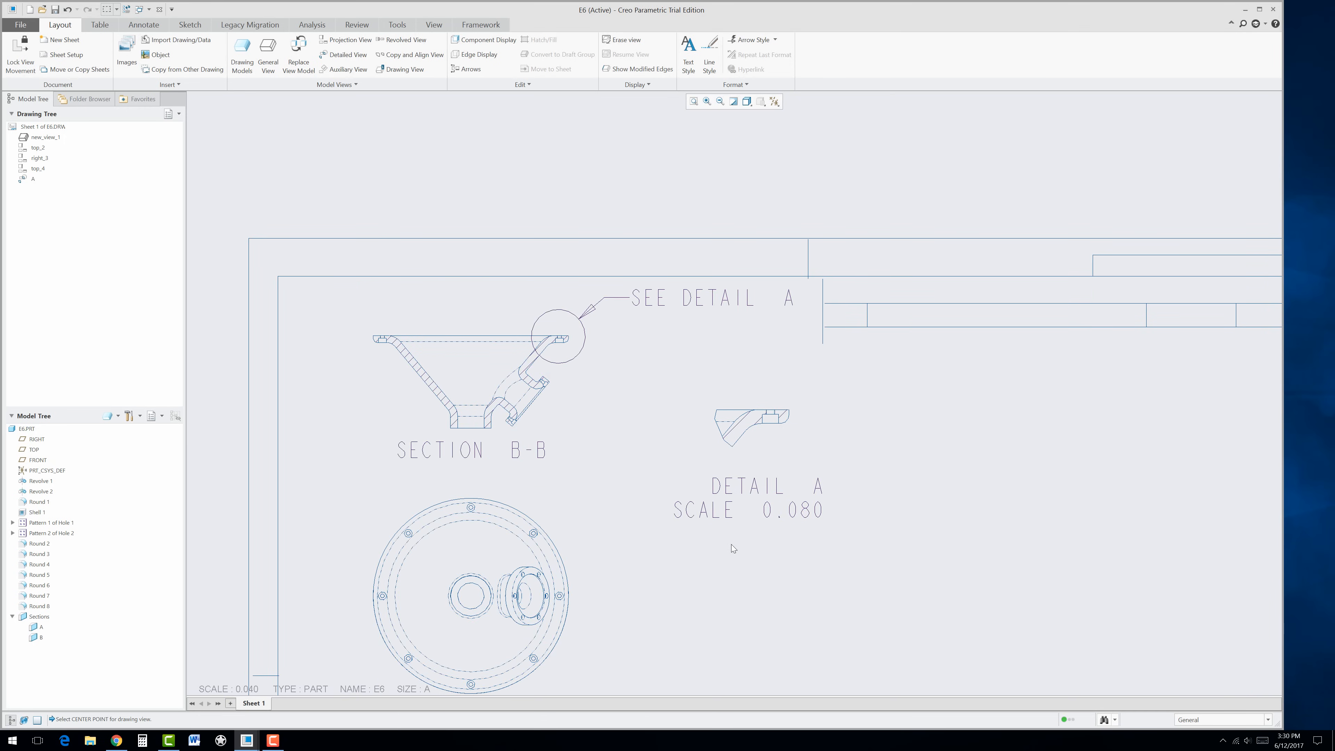
scroll(732, 545, "up", 5)
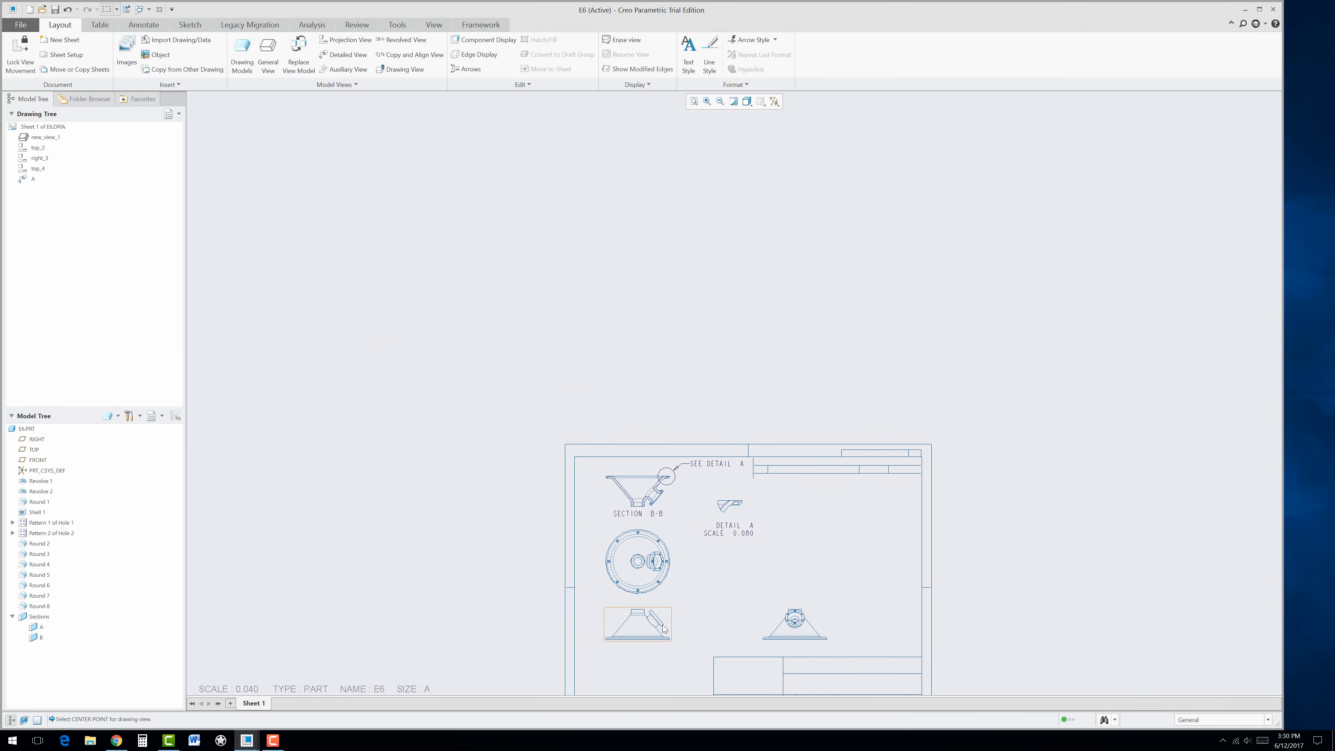
scroll(664, 629, "down", 1)
scroll(674, 613, "down", 2)
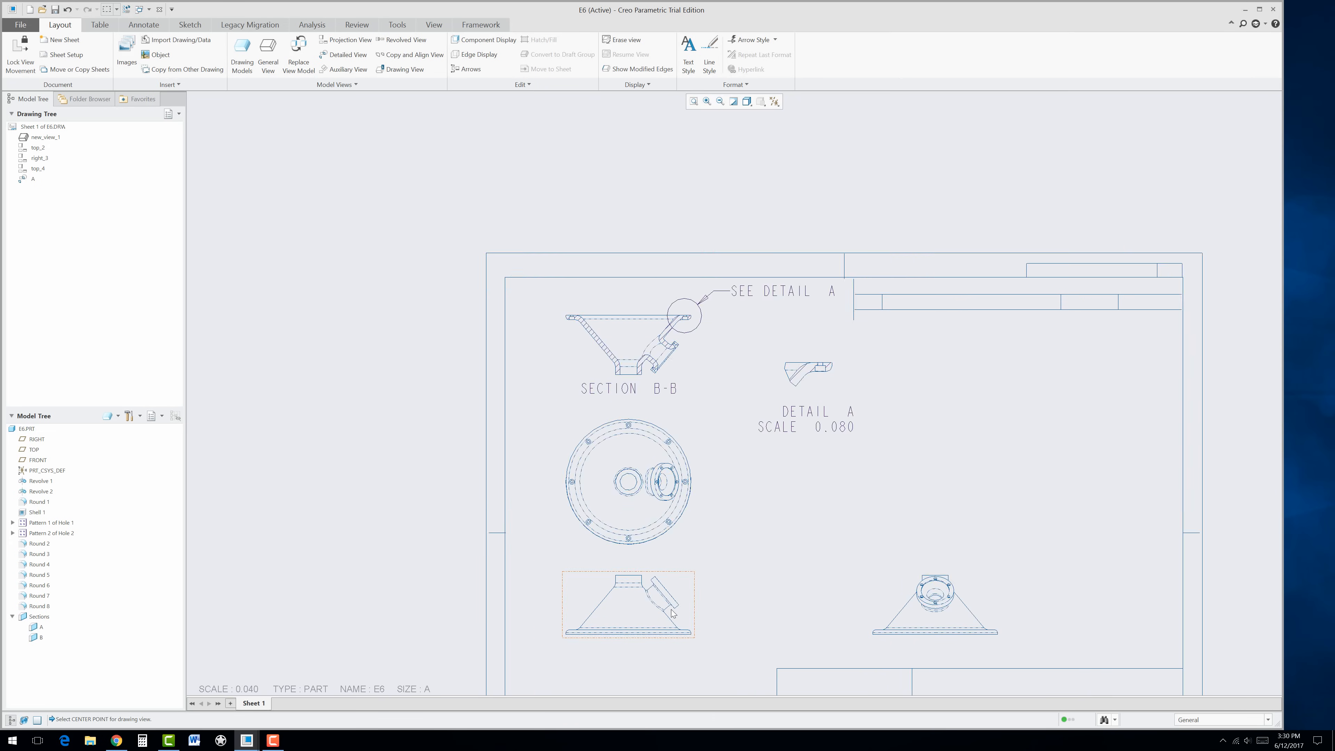
scroll(672, 612, "down", 2)
scroll(660, 576, "down", 1)
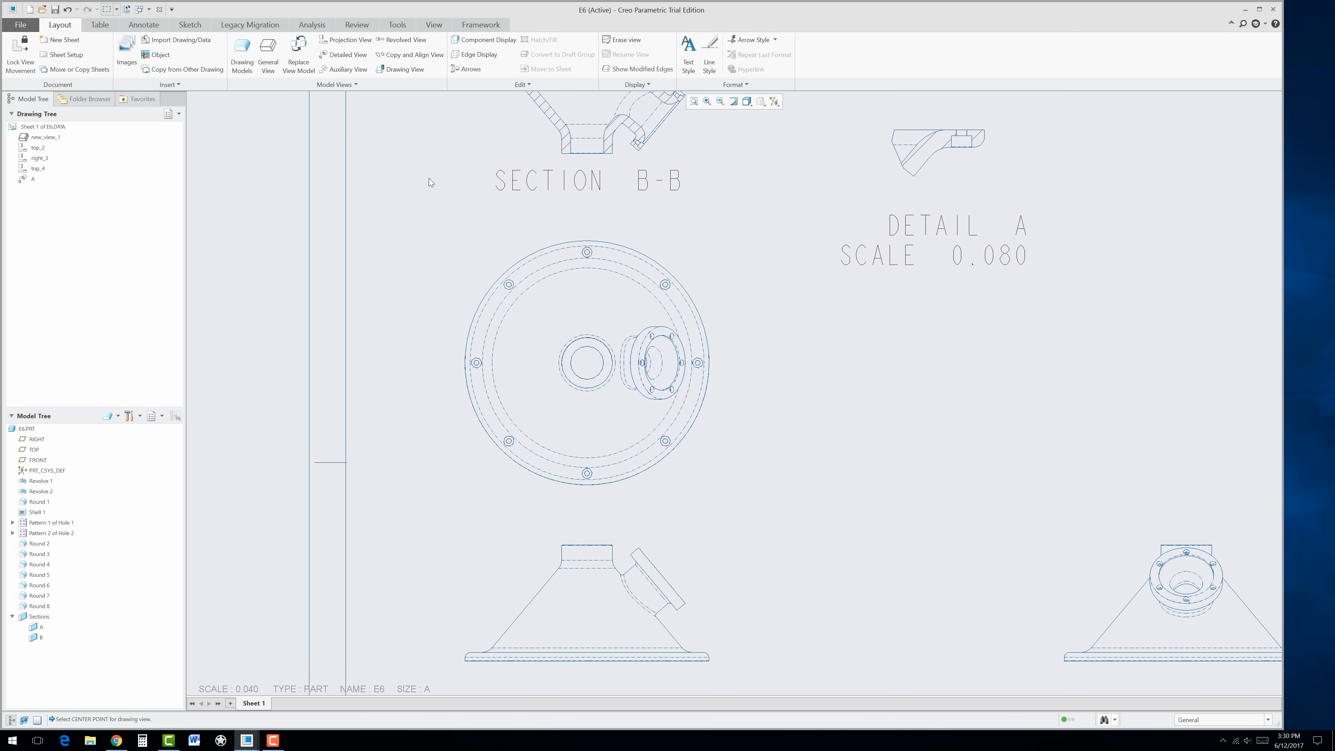
left_click(339, 70)
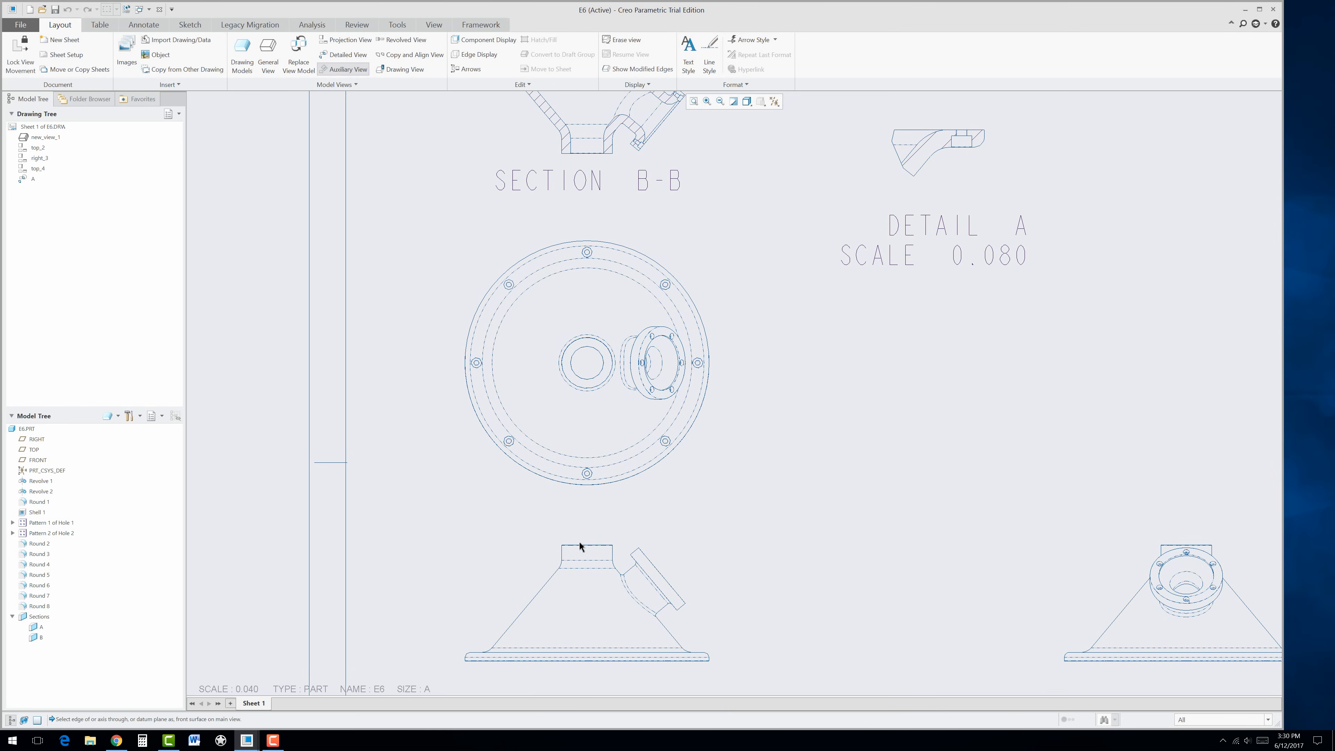
left_click(660, 573)
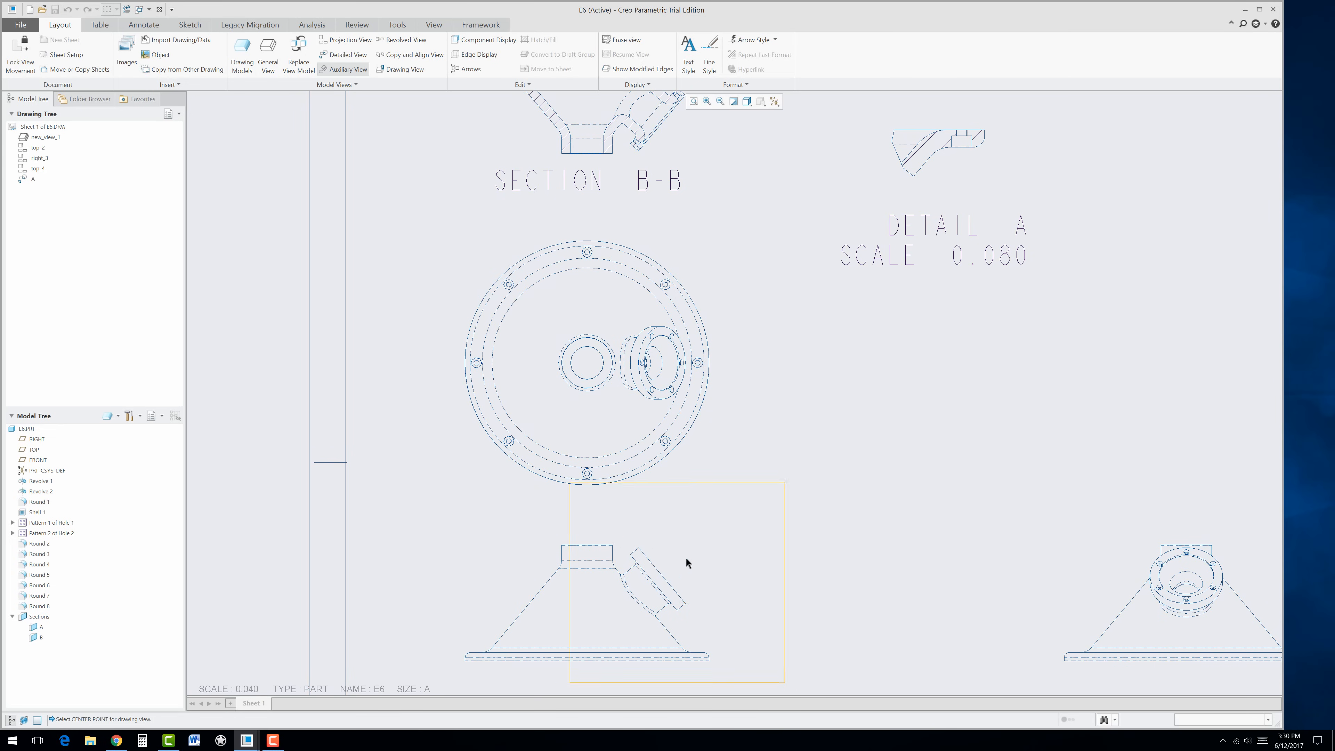
left_click(872, 430)
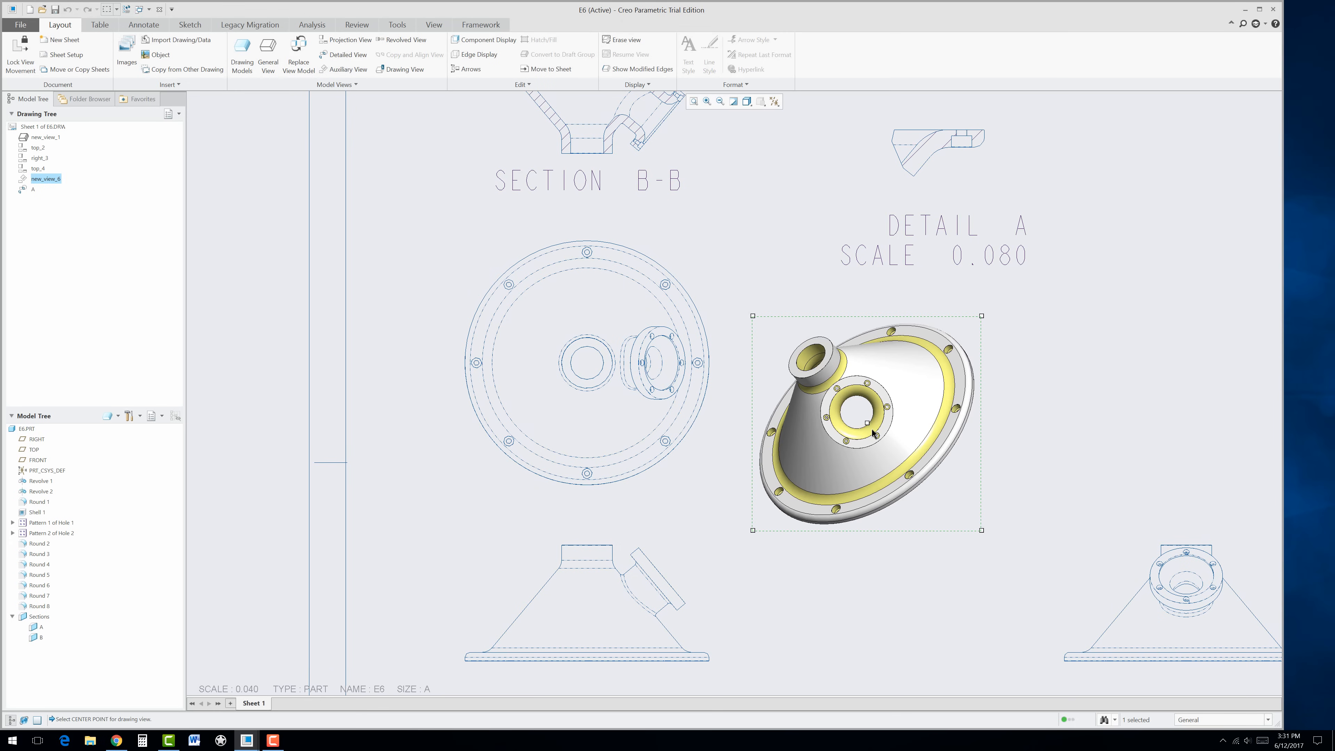
Step: Set the auxiliary view's display style to No Hidden and its tangent edges display style to Phantom
double_click(894, 436)
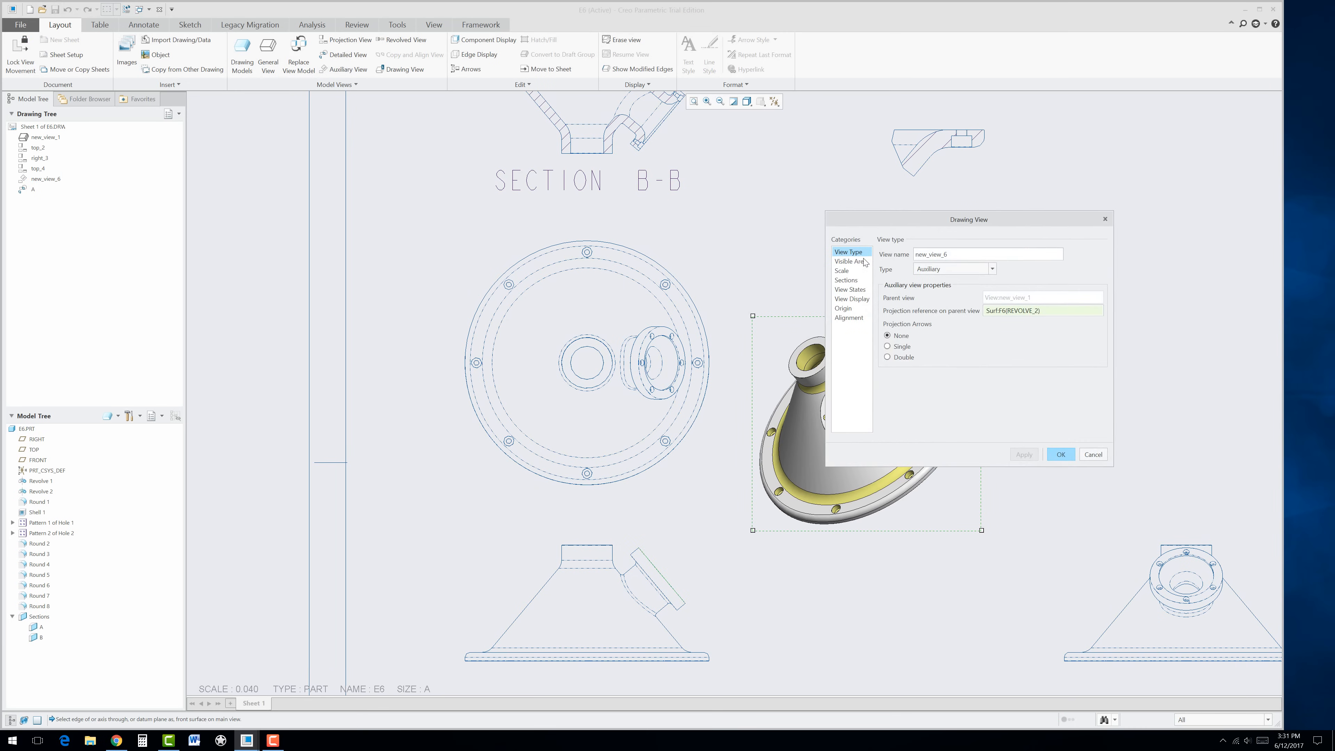
left_click(850, 299)
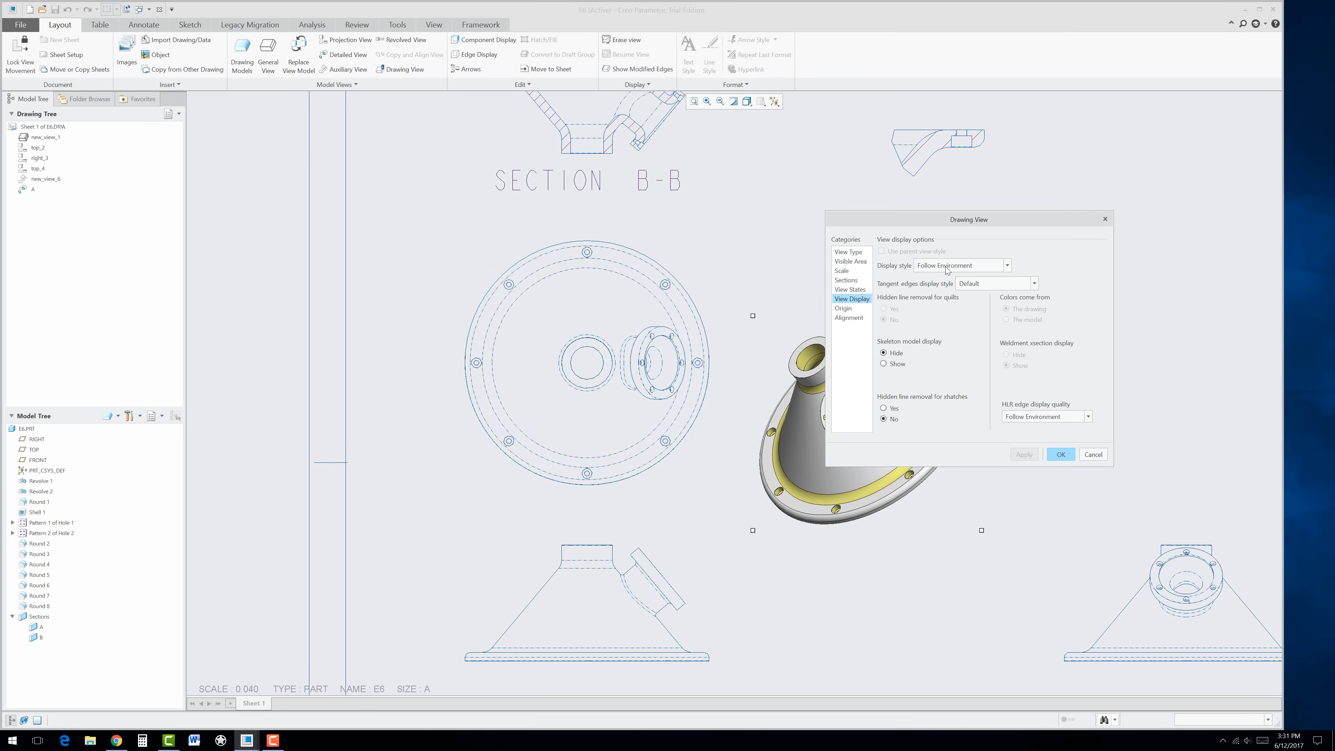
left_click(962, 269)
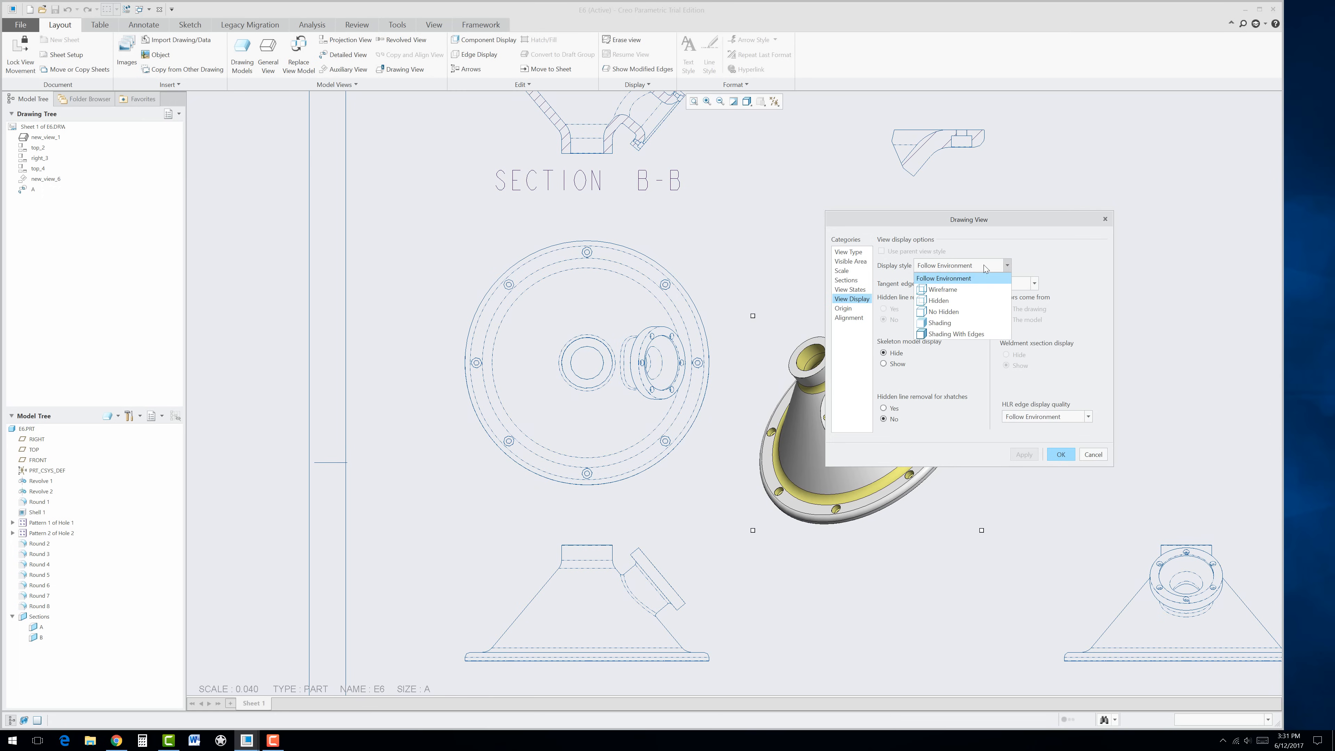
left_click(941, 312)
left_click(1007, 286)
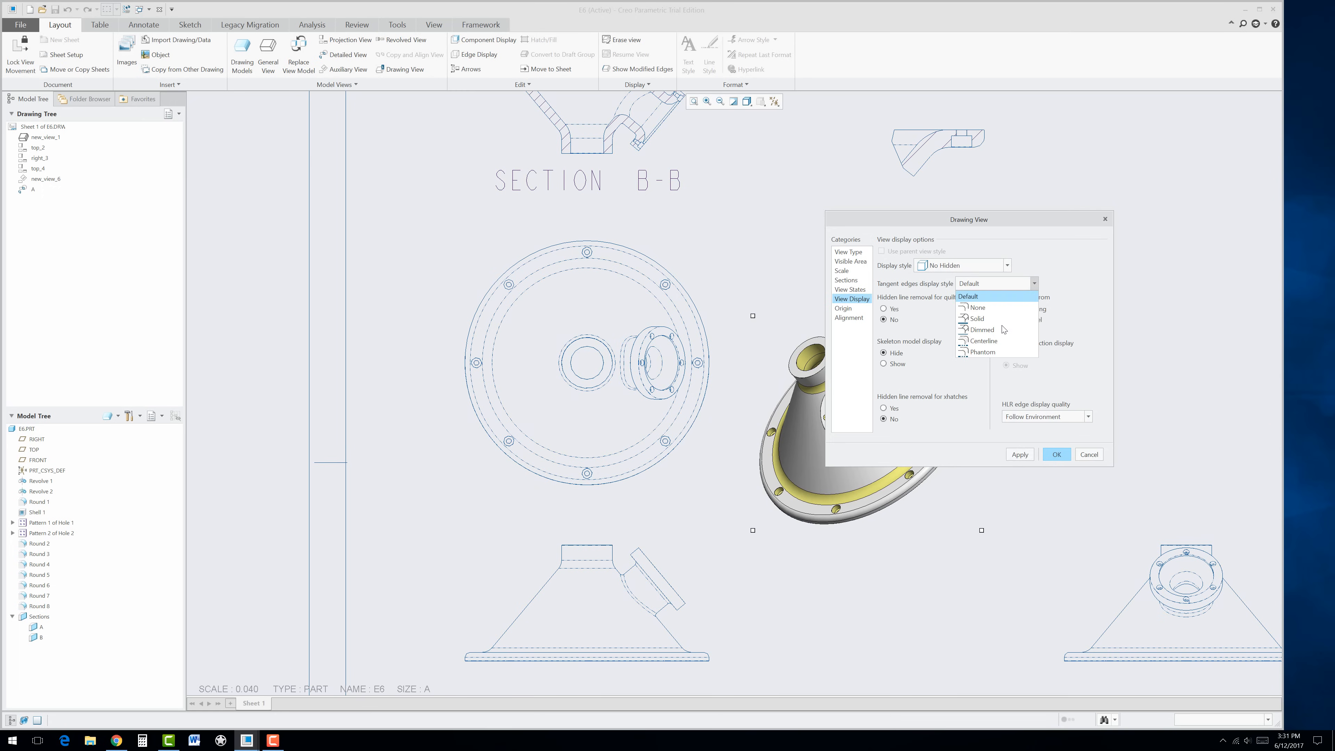
left_click(989, 352)
left_click(1033, 458)
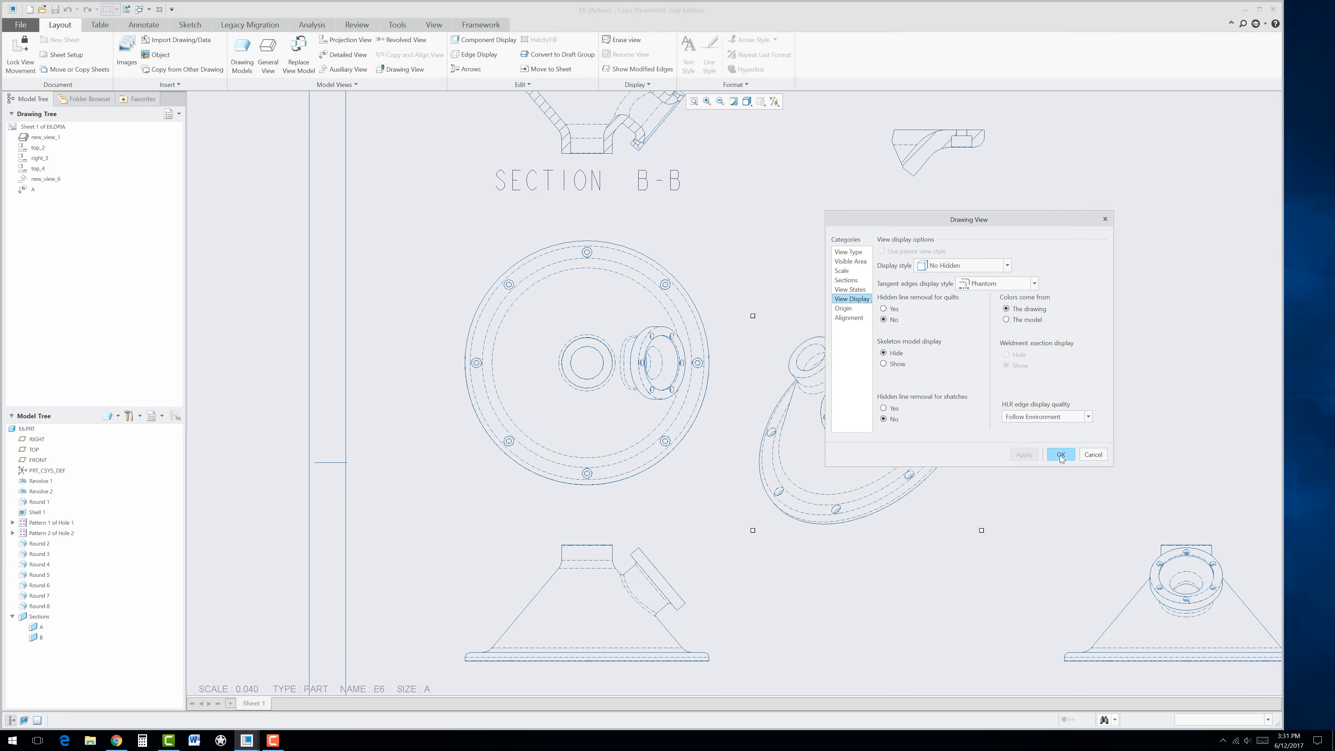
left_click(1061, 458)
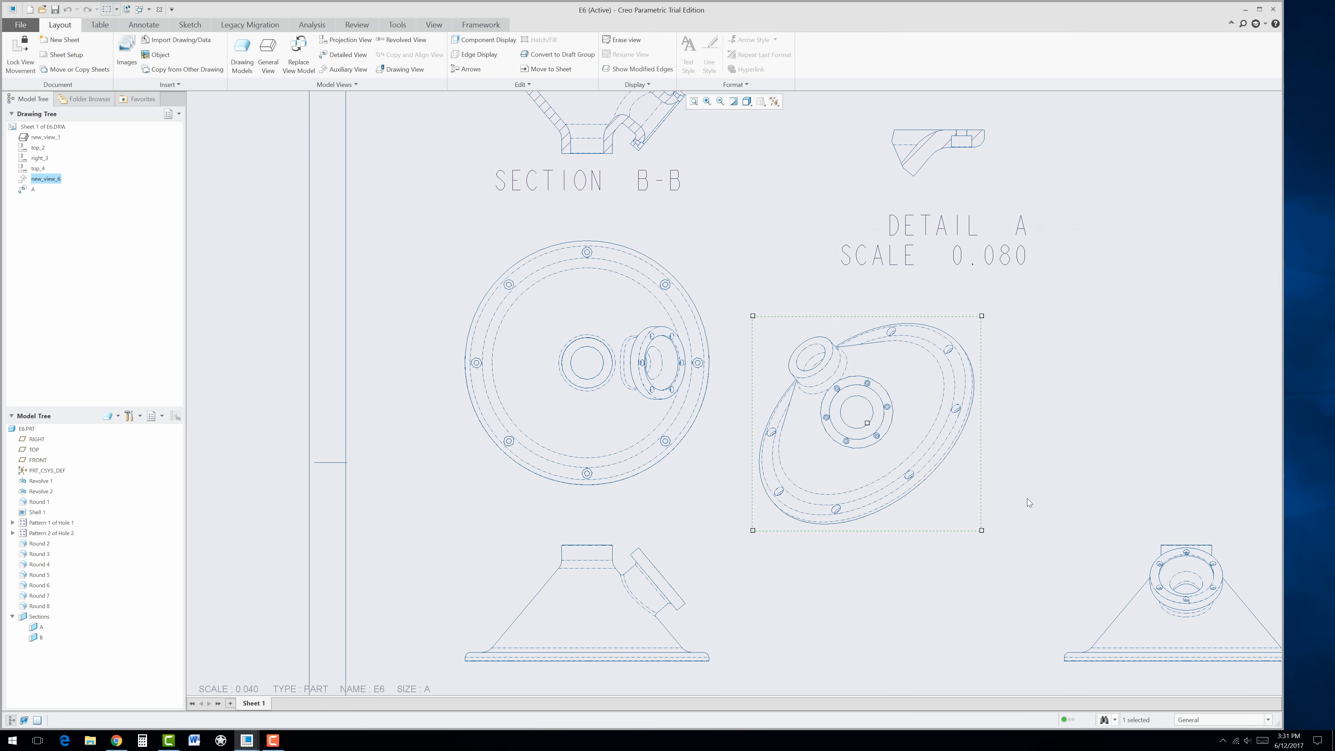
Step: Shift the auxiliary view slightly farther from the front view along its projection direction
left_click(779, 529)
left_click_drag(907, 429, 926, 414)
left_click(864, 599)
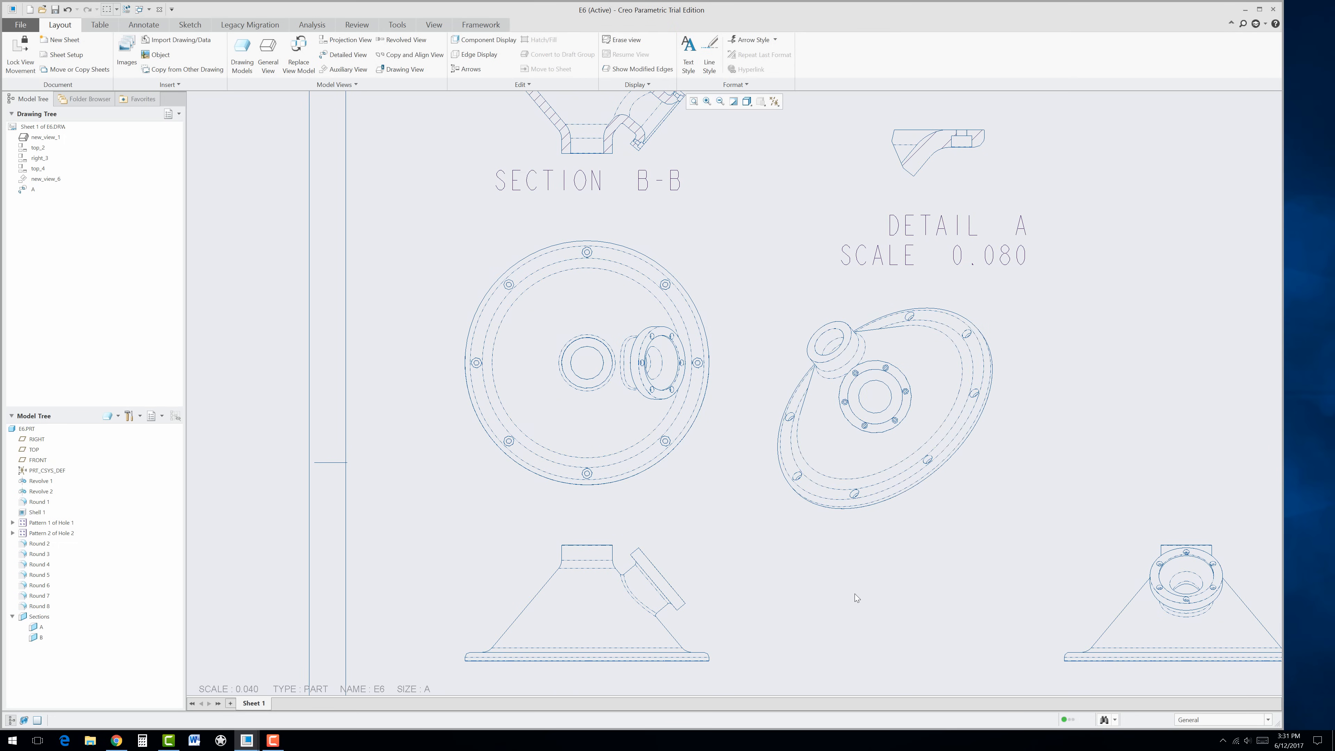
Step: Add the cutting-plane arrows of section B-B to the top view
scroll(760, 515, "down", 2)
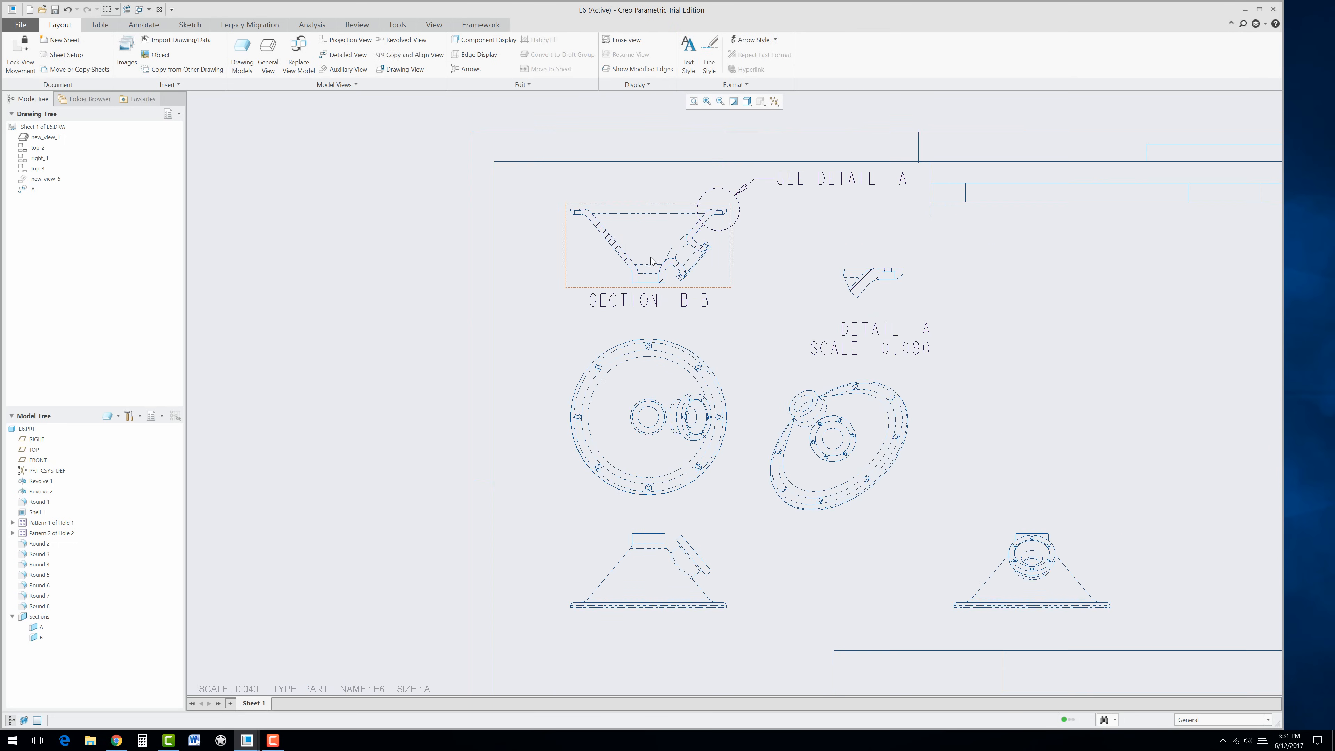
scroll(651, 257, "up", 3)
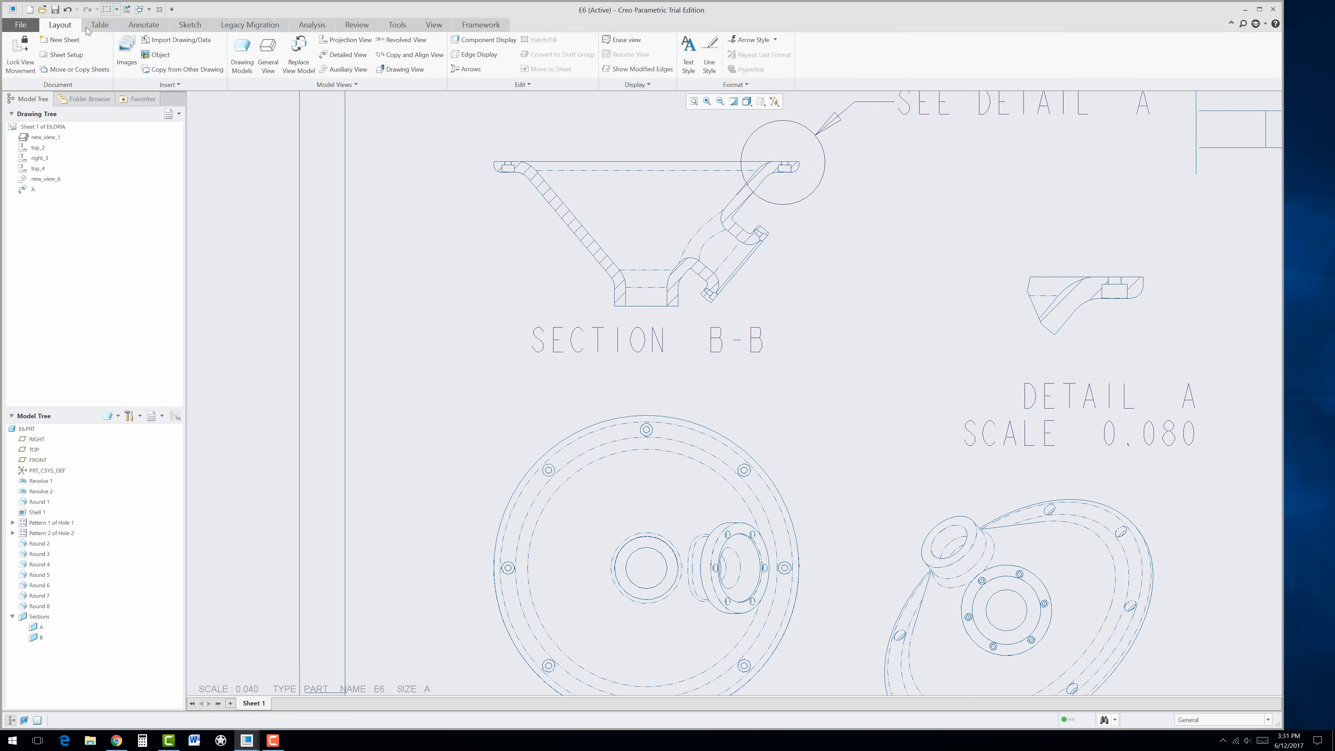
left_click(471, 70)
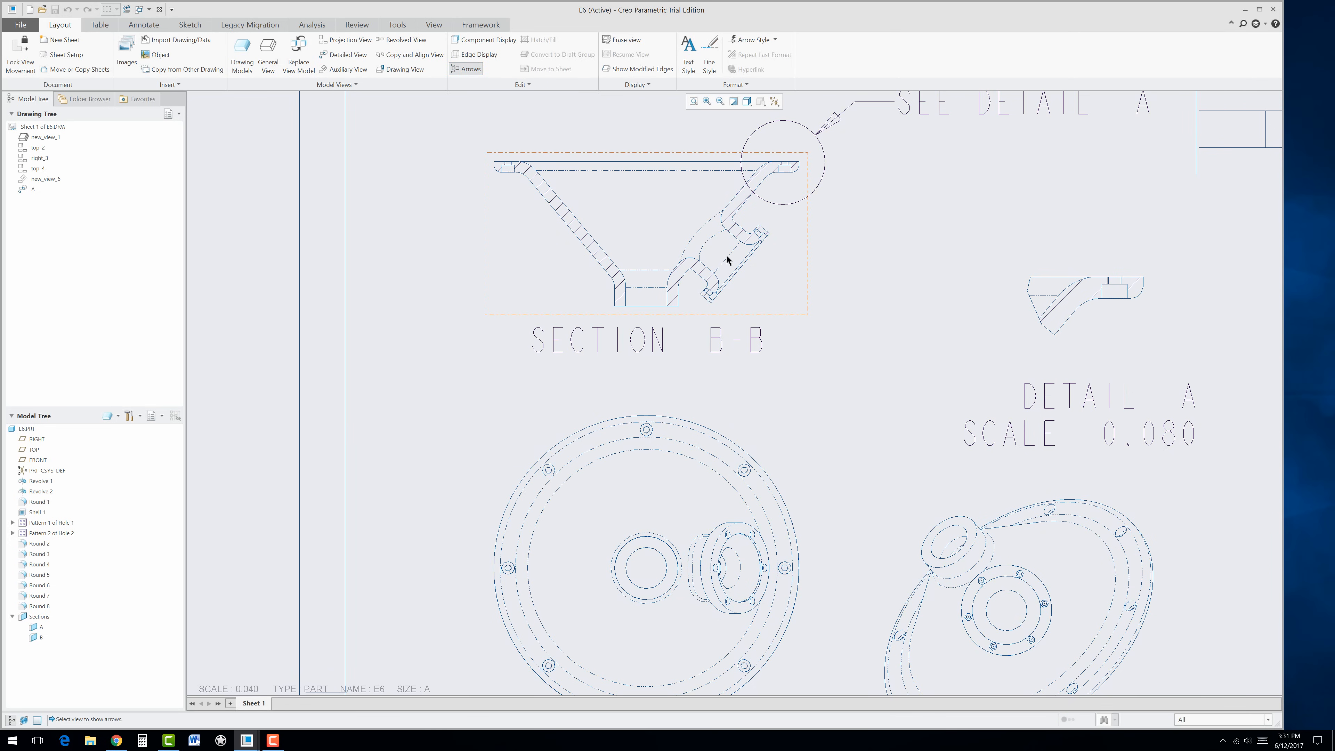
left_click(758, 274)
left_click(774, 455)
scroll(793, 477, "down", 2)
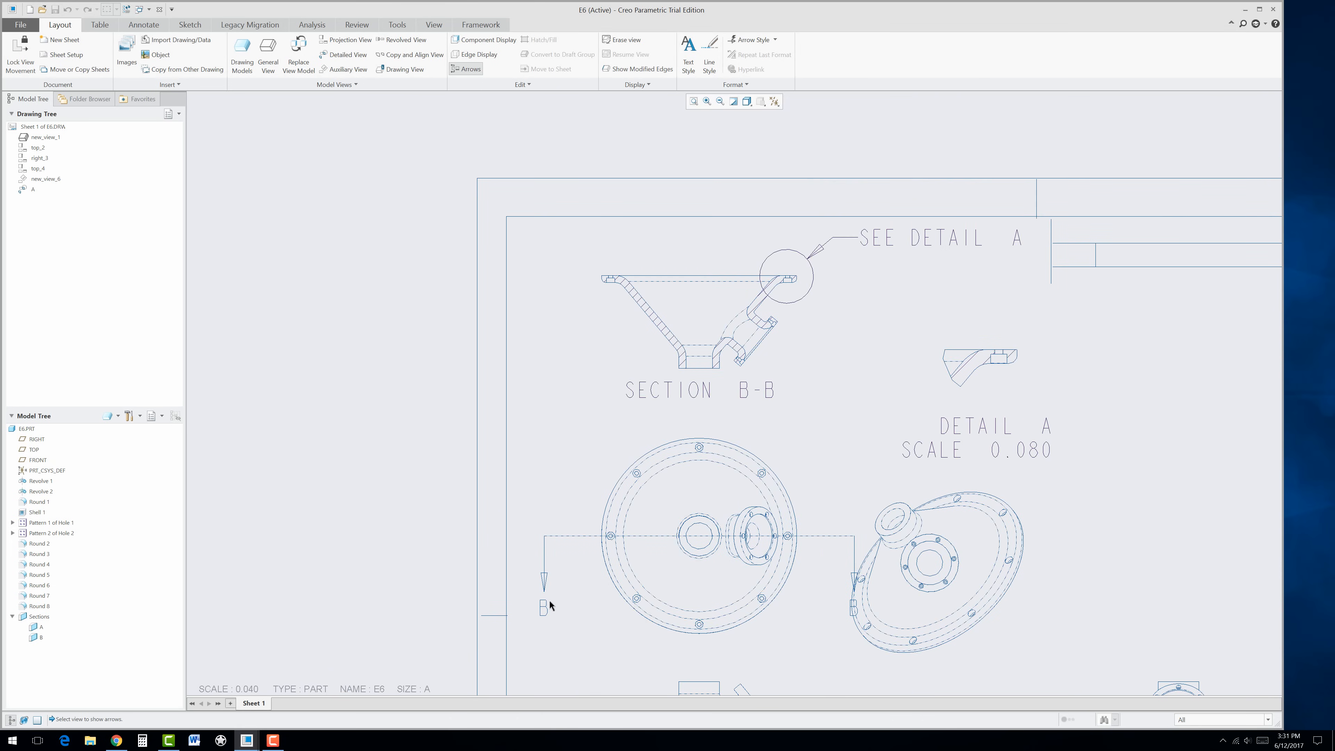
middle_click(574, 582)
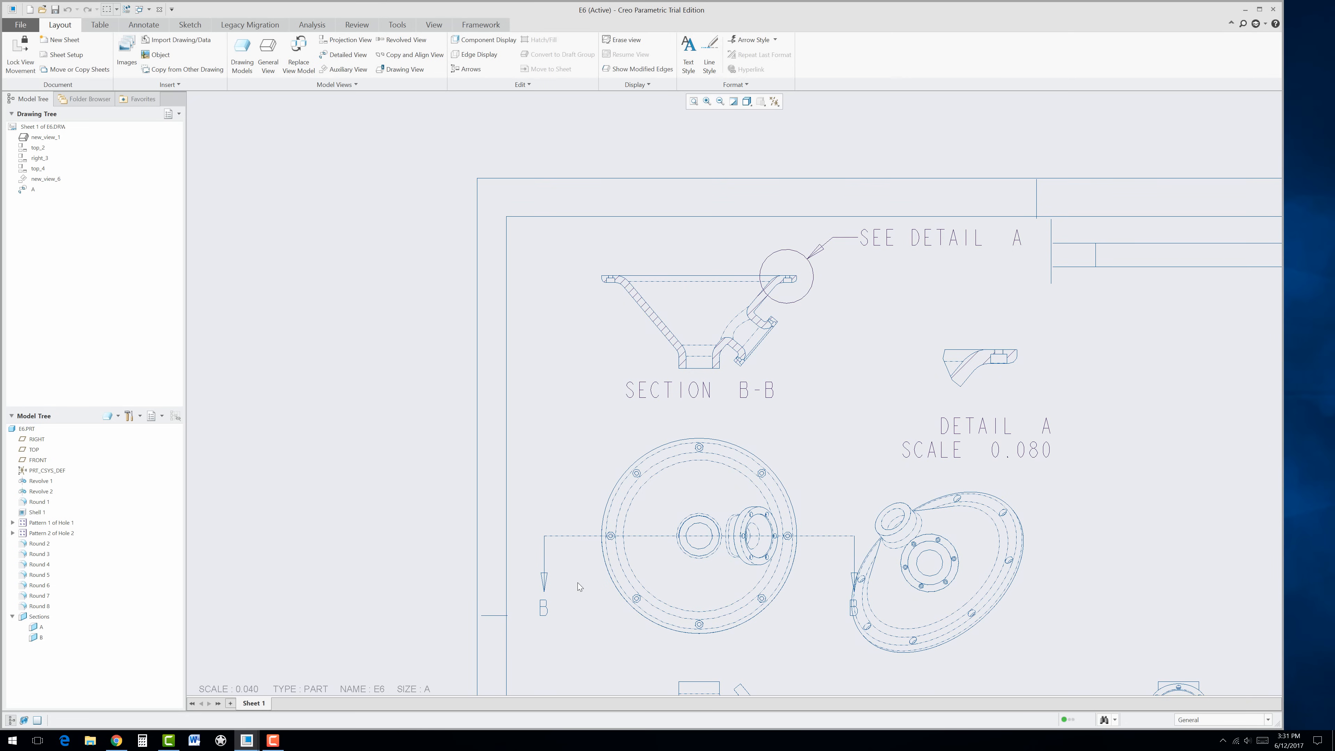
Step: Pull both B section arrows in closer to the top view so they clear the auxiliary view
left_click(855, 596)
left_click_drag(854, 596, 815, 590)
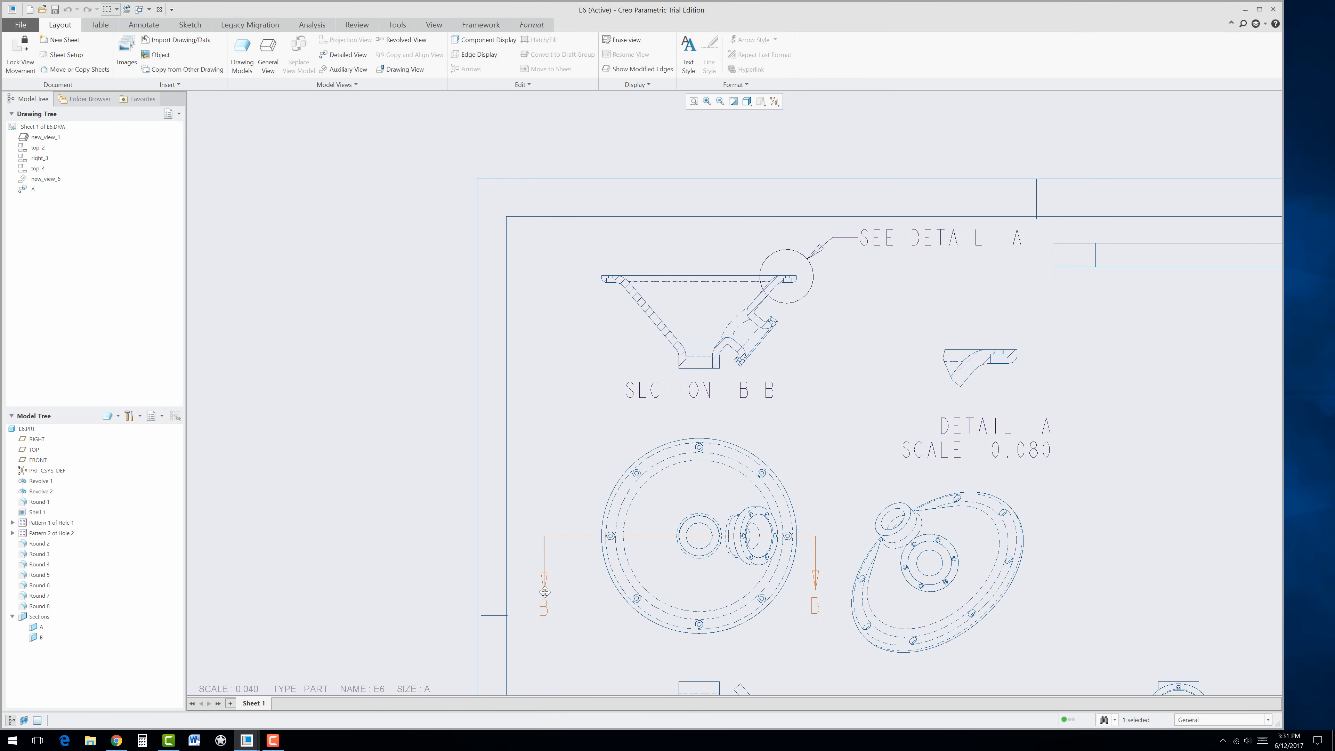
left_click_drag(546, 592, 580, 591)
left_click(600, 615)
left_click(836, 456)
Step: Insert a general view with no combined state in the open area beyond the auxiliary view, above the right view
scroll(732, 445, "up", 1)
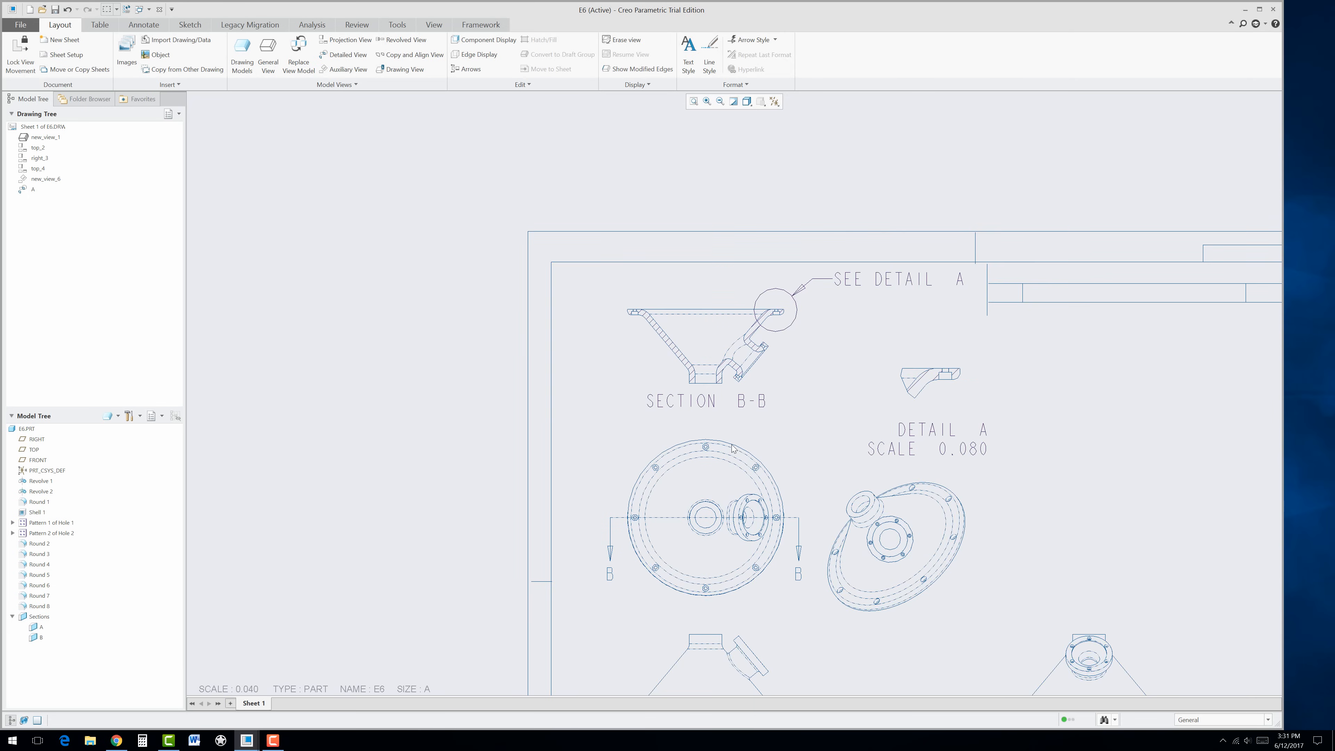
scroll(734, 447, "up", 1)
scroll(797, 557, "down", 2)
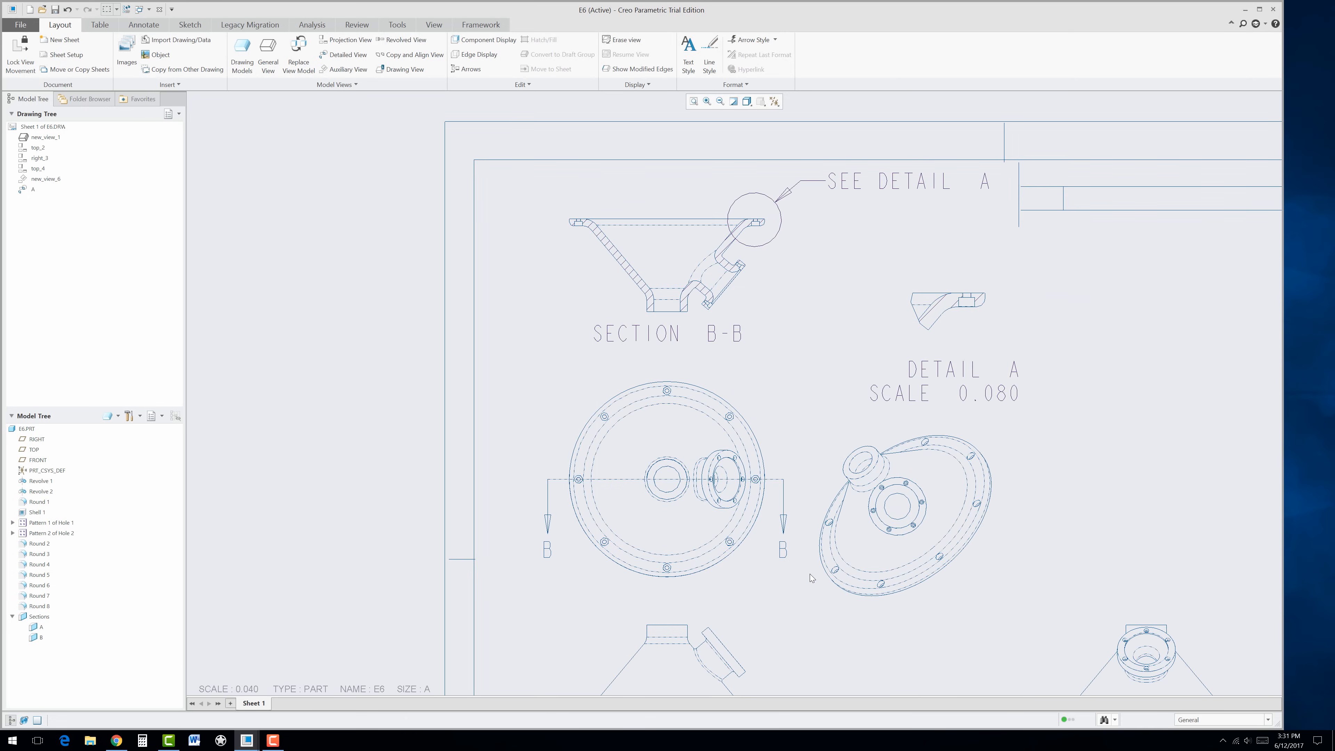
scroll(788, 556, "up", 2)
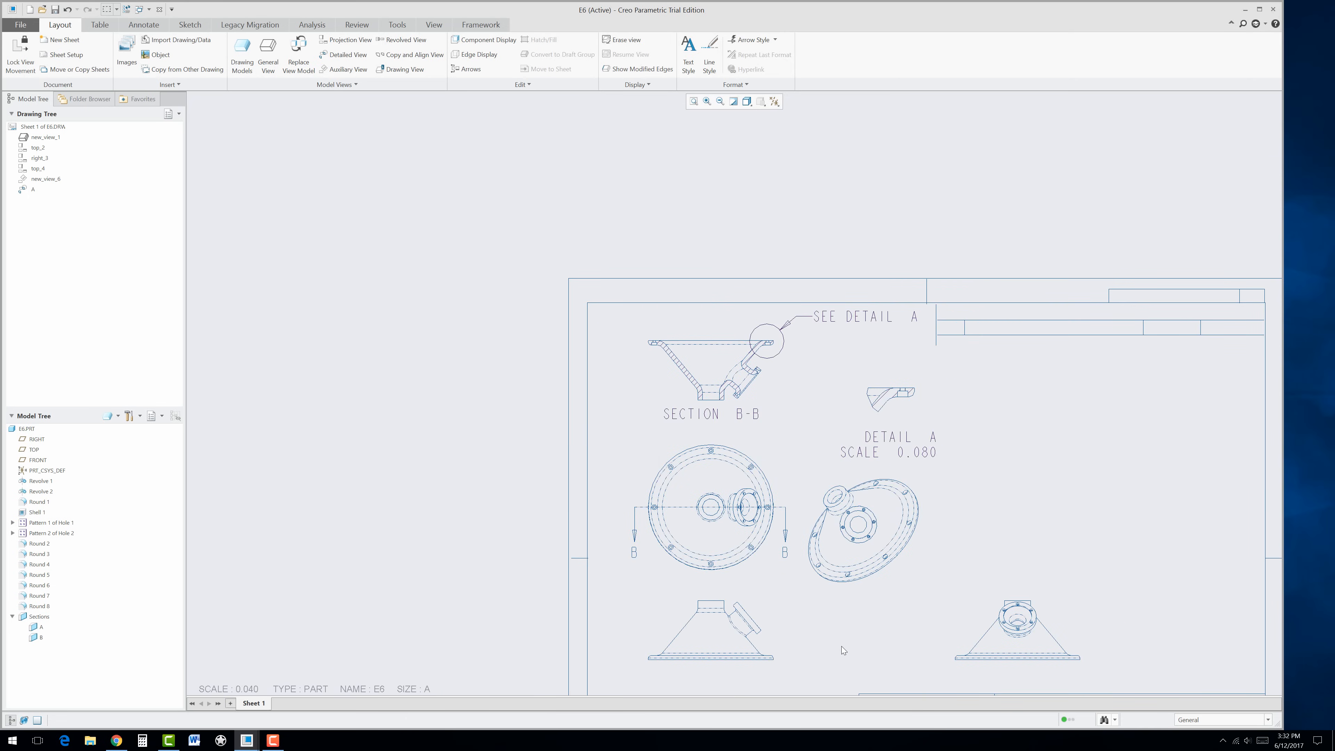
scroll(841, 639, "down", 1)
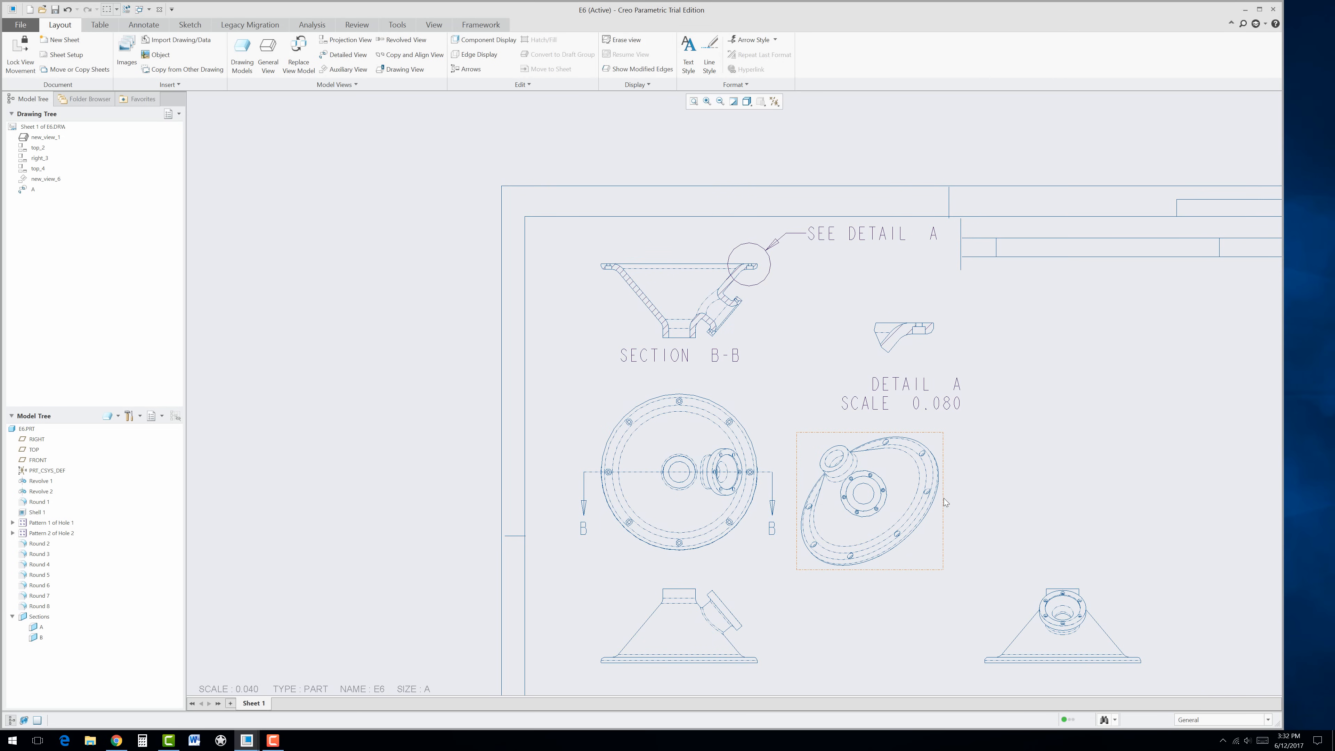
left_click(943, 500)
left_click(1046, 457)
left_click(274, 52)
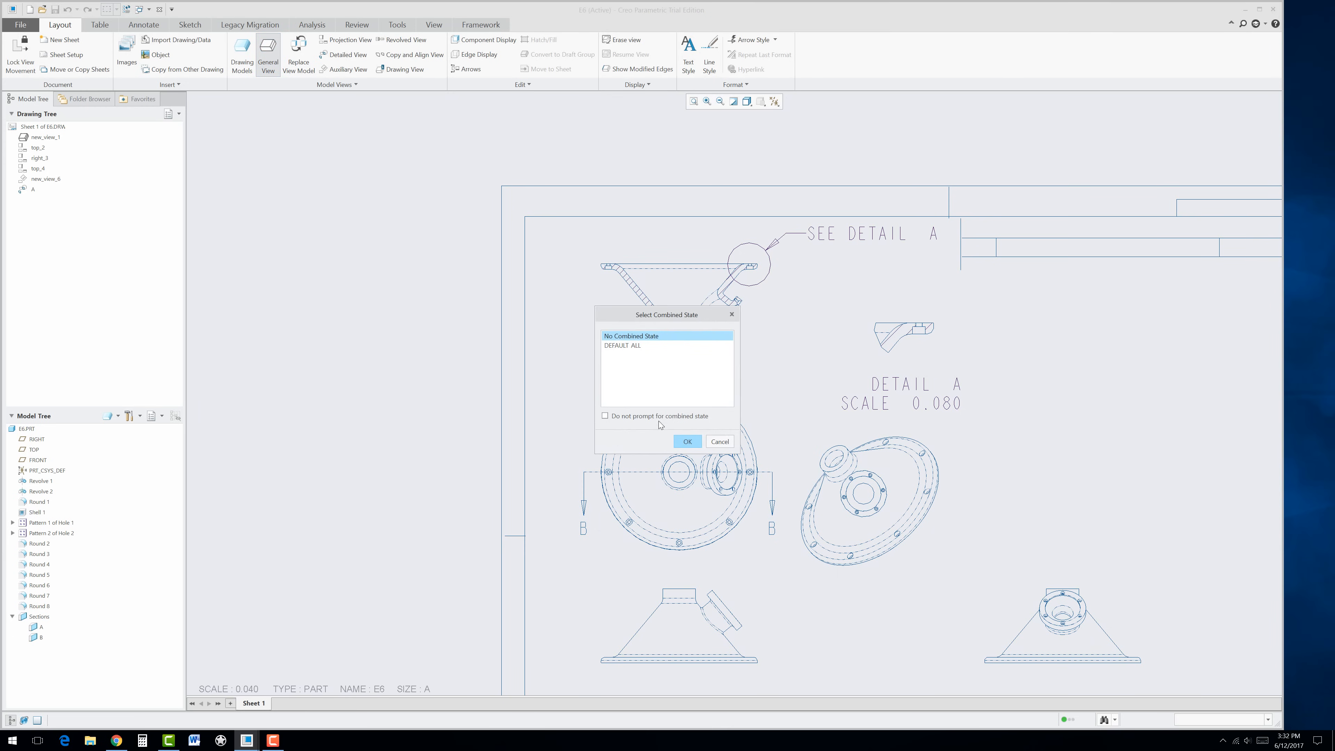
left_click(687, 442)
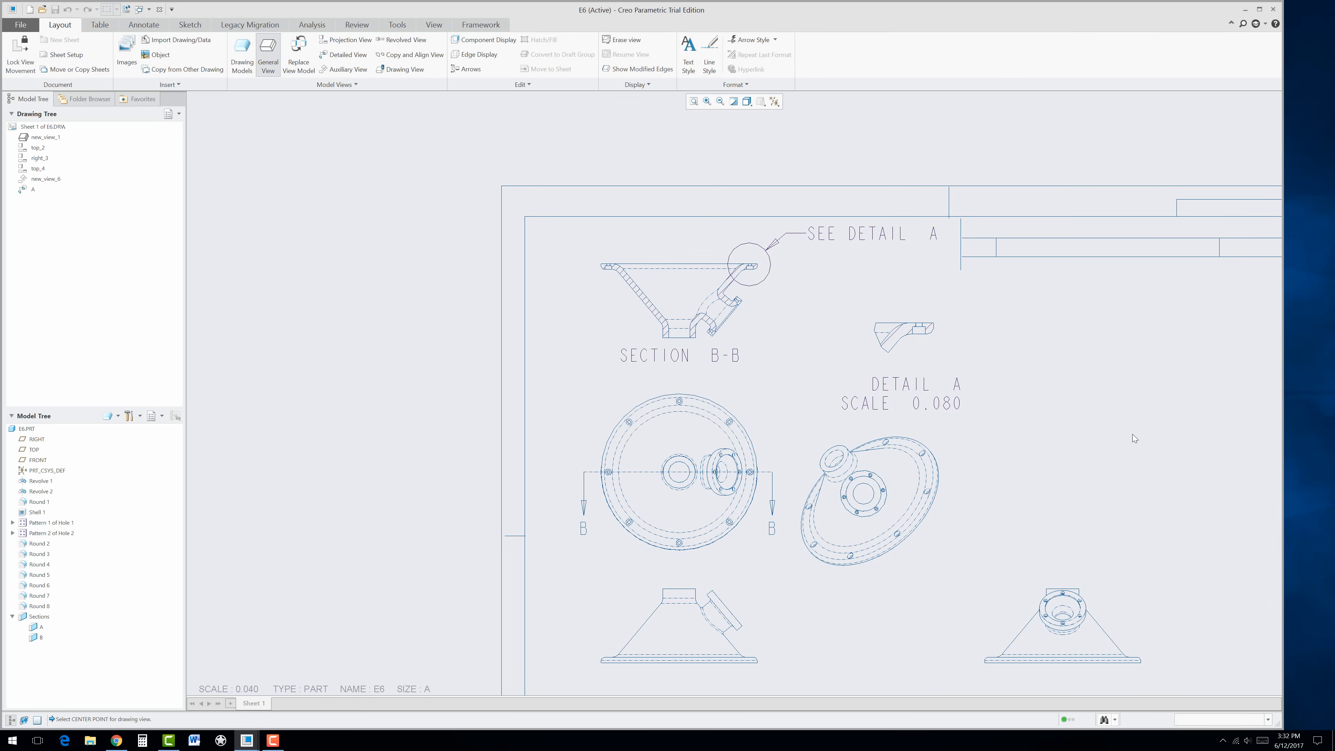
left_click(1142, 433)
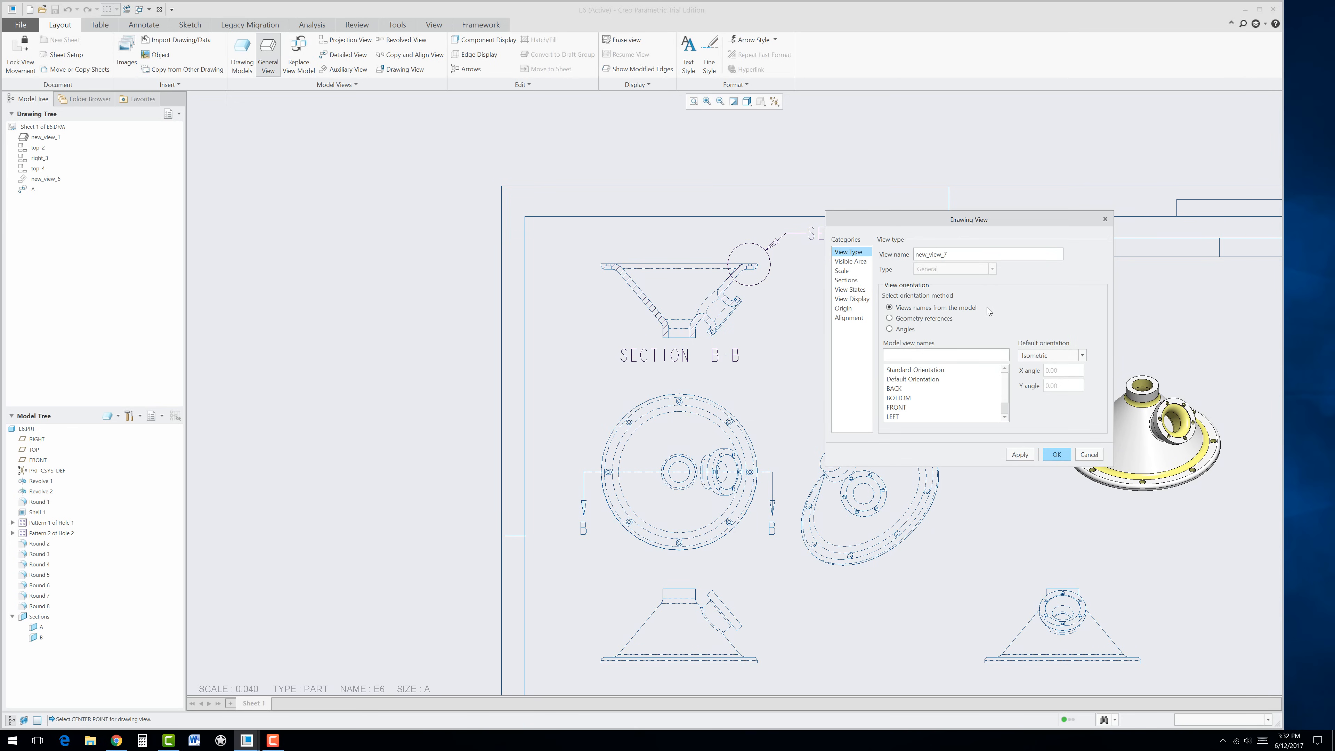
Step: Give the new isometric general view a custom scale of 0.060 and accept the view settings
left_click(842, 272)
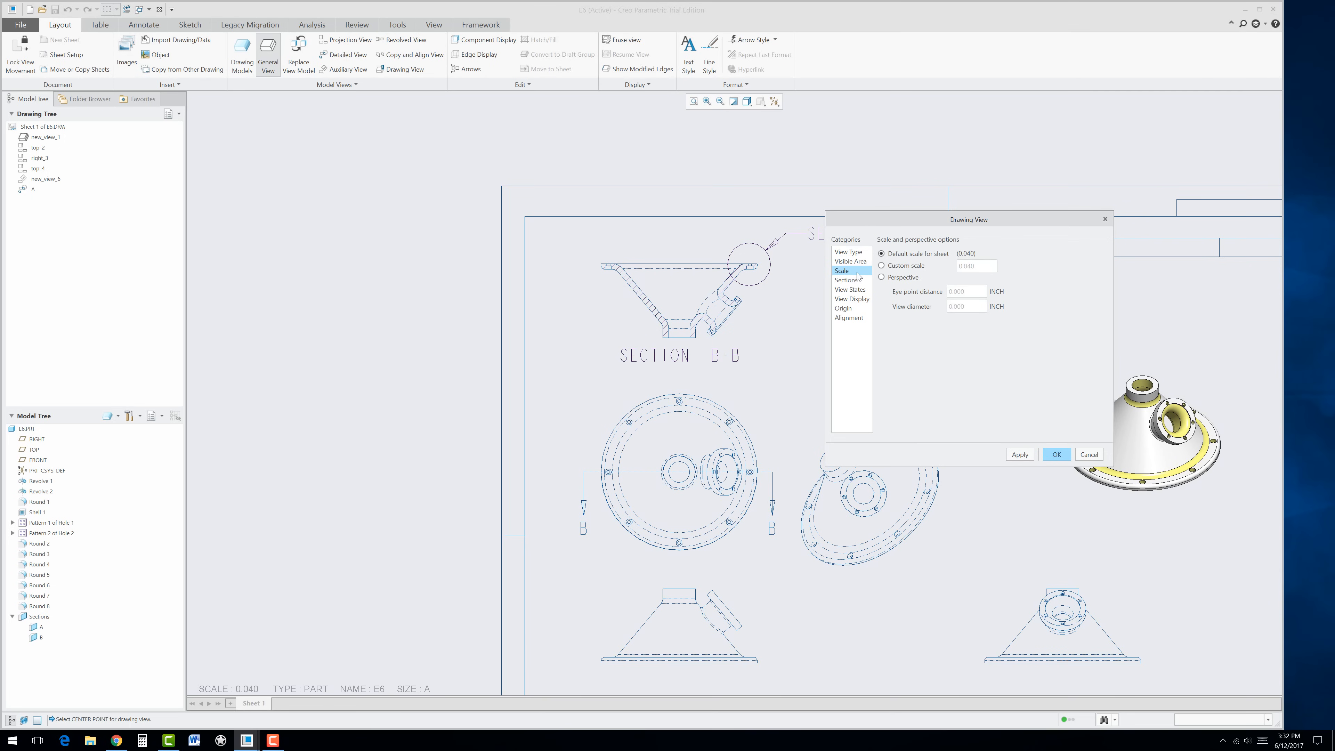
left_click(882, 266)
left_click_drag(969, 266, 972, 266)
type("6")
left_click(1023, 458)
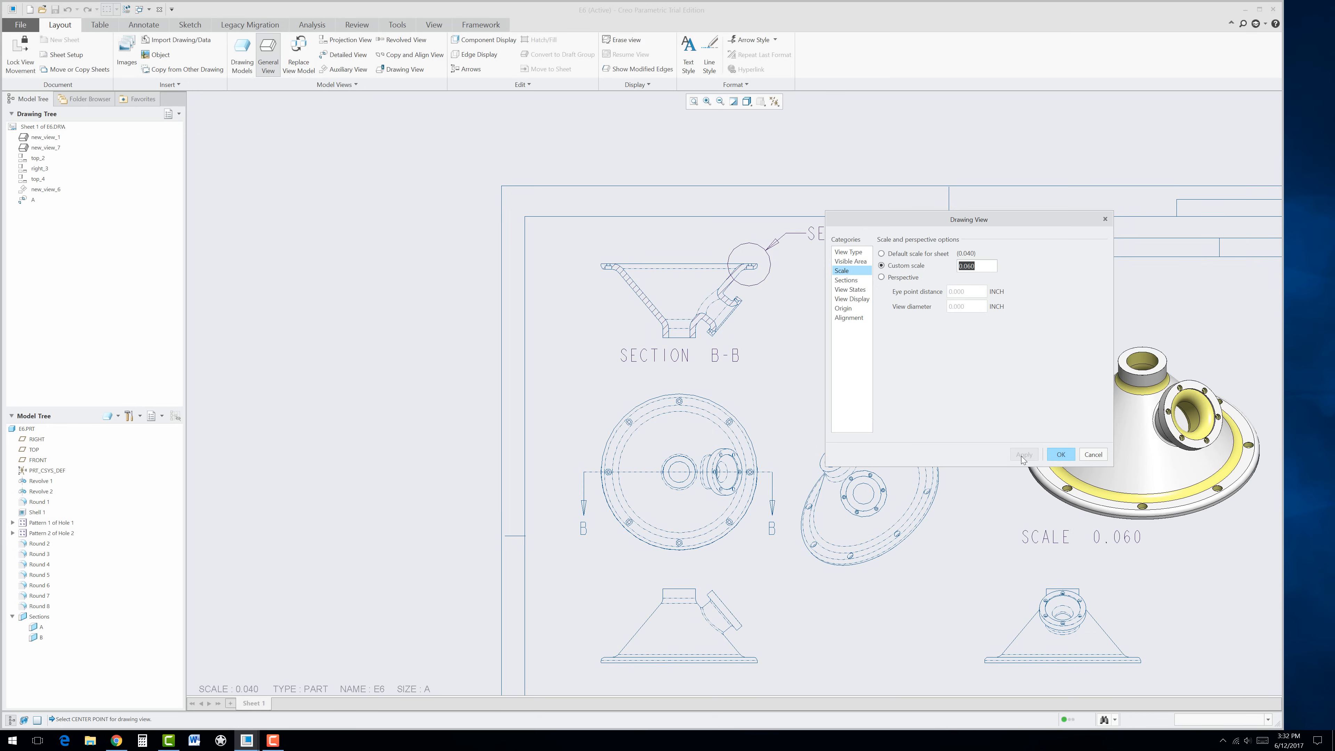
left_click(1061, 455)
Step: Center the scale note beneath the isometric view and shift that view farther up and away from the auxiliary view
left_click(1070, 536)
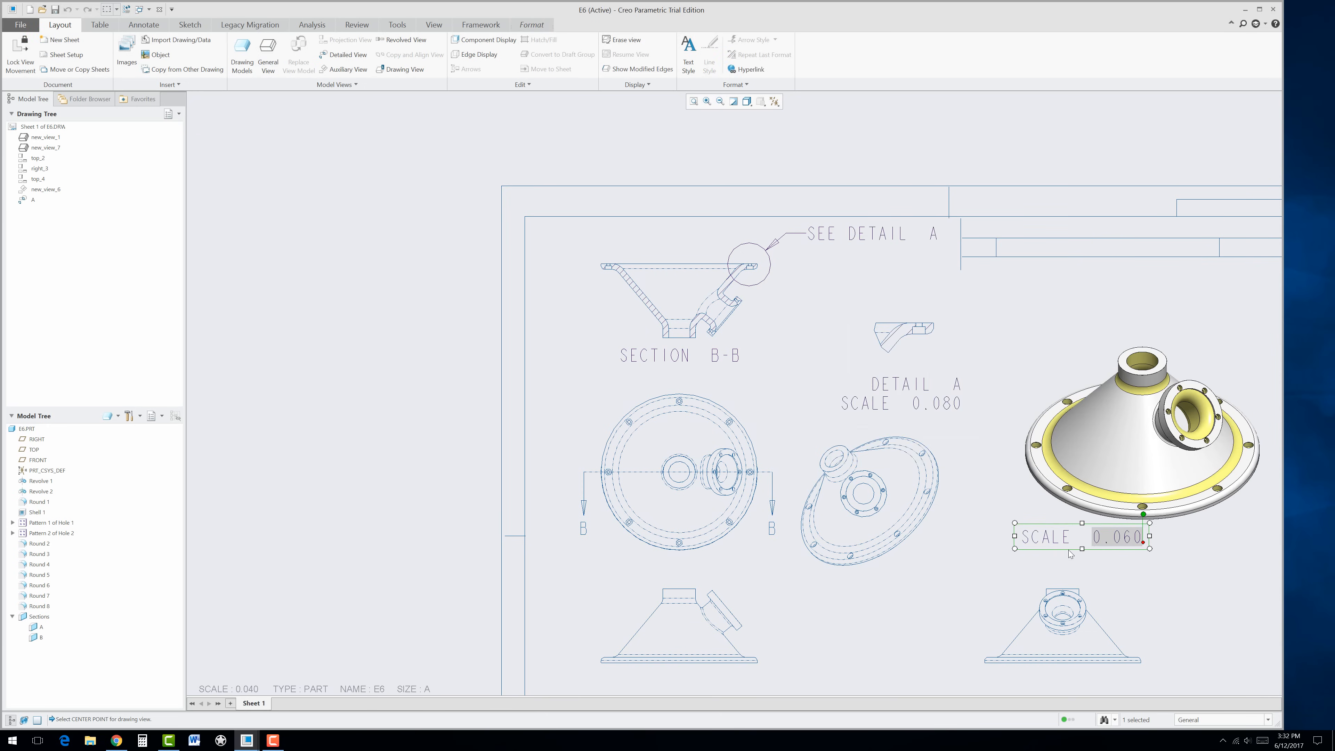
left_click_drag(1068, 548, 1140, 552)
left_click(960, 511)
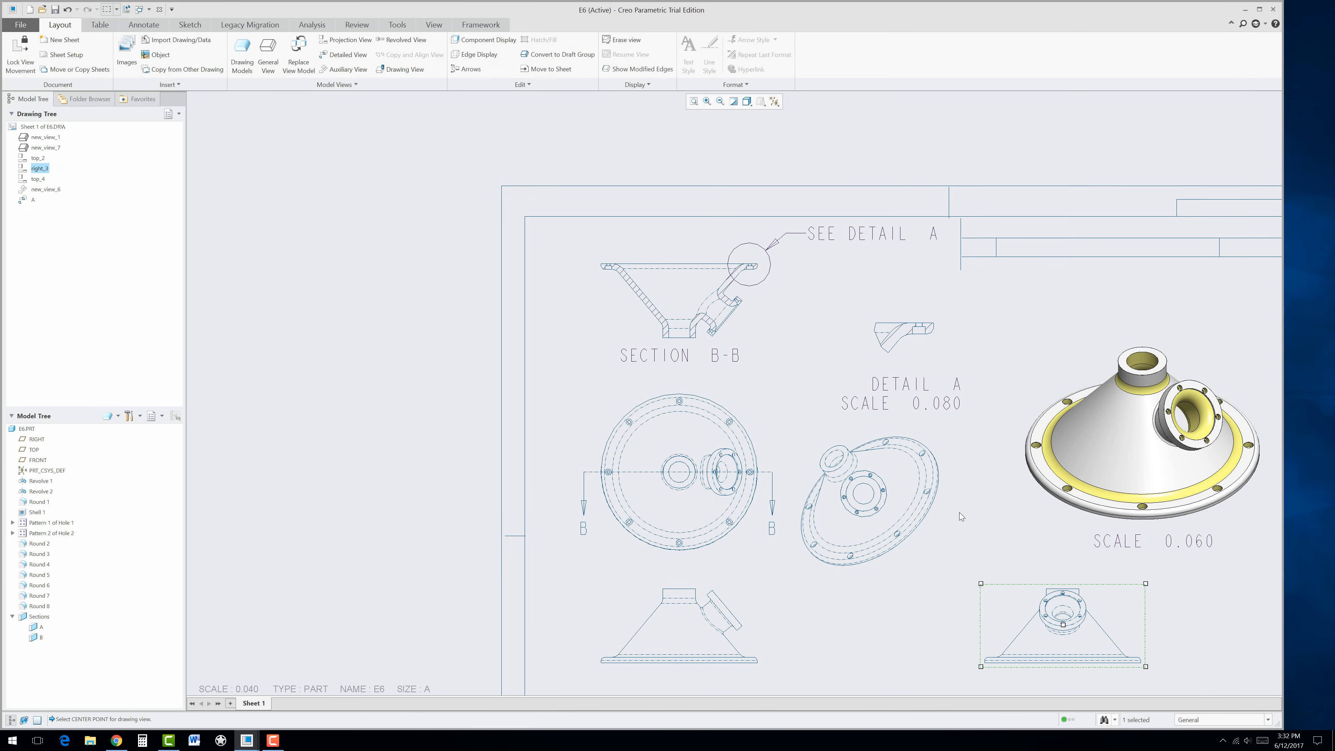
scroll(944, 544, "down", 2)
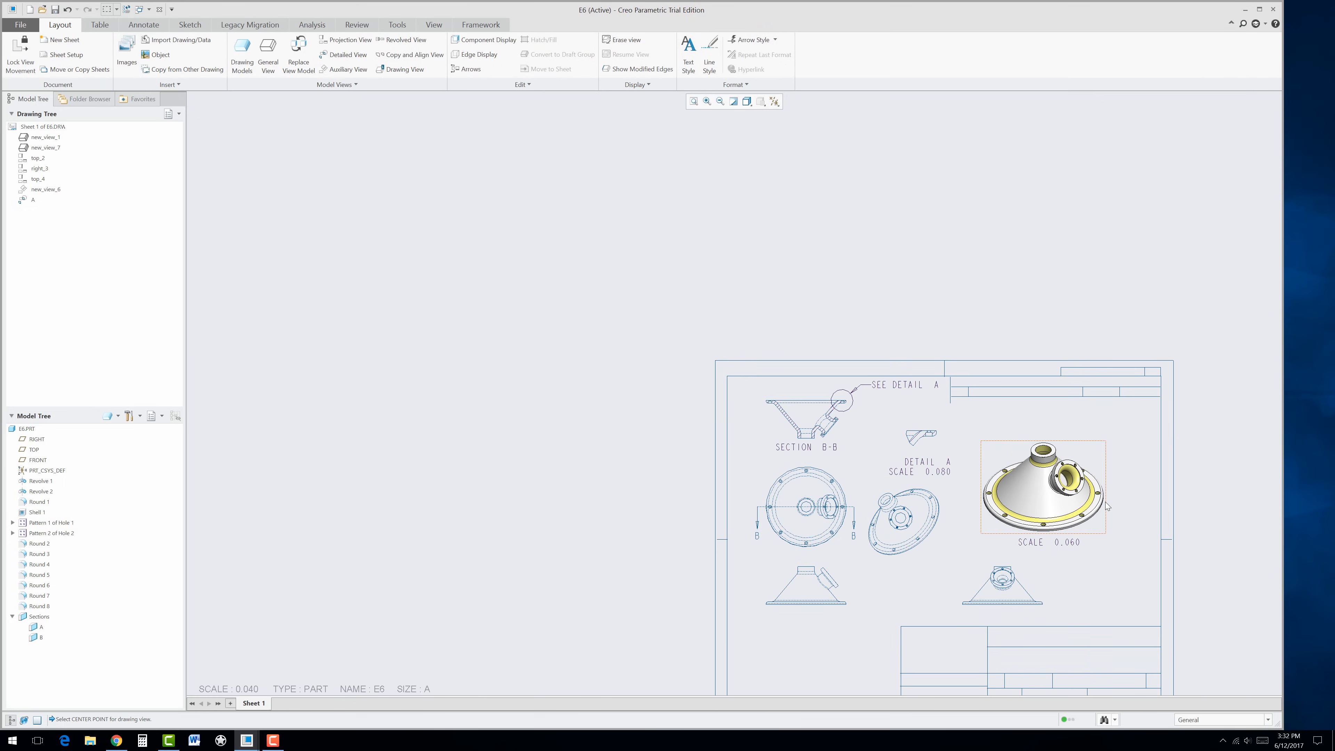
left_click(1107, 504)
left_click_drag(1106, 504, 1141, 483)
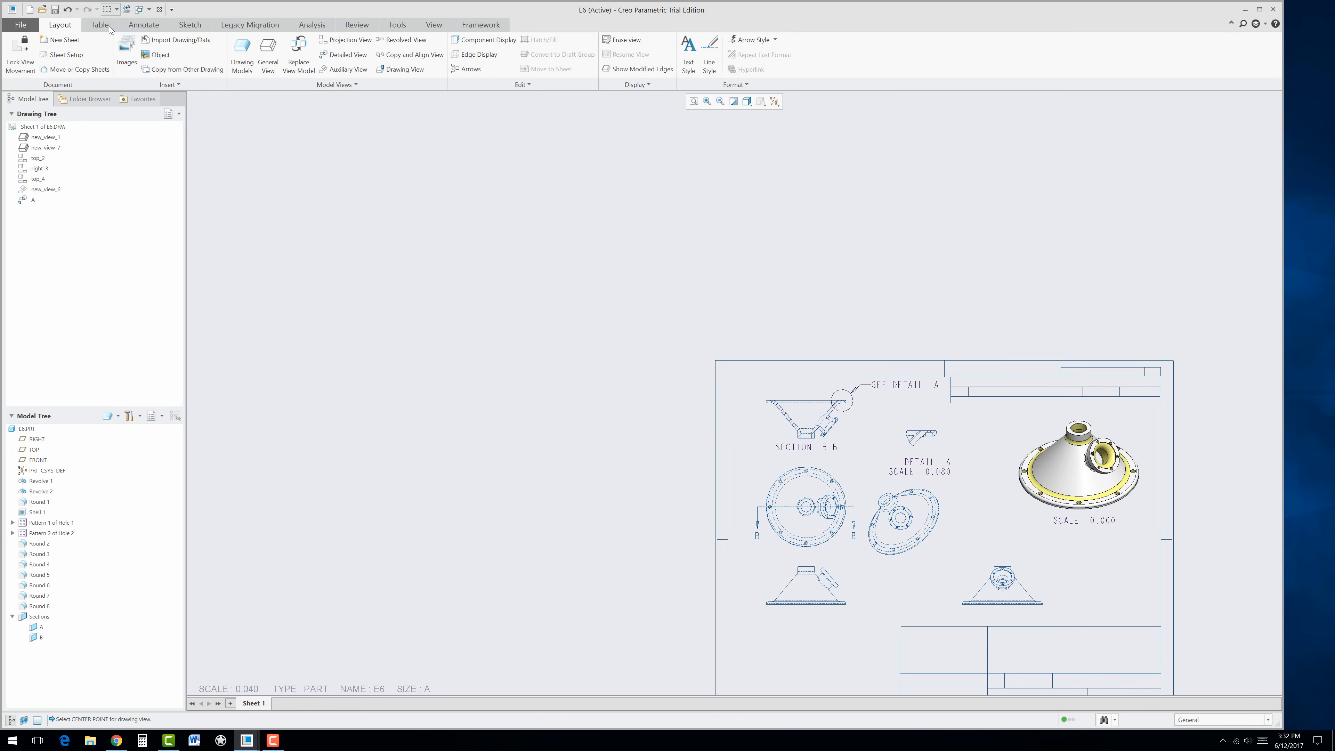
Step: Dimension the front view's overall height from the flange base to the neck's top edge, placing it beside the left of the part
left_click(140, 29)
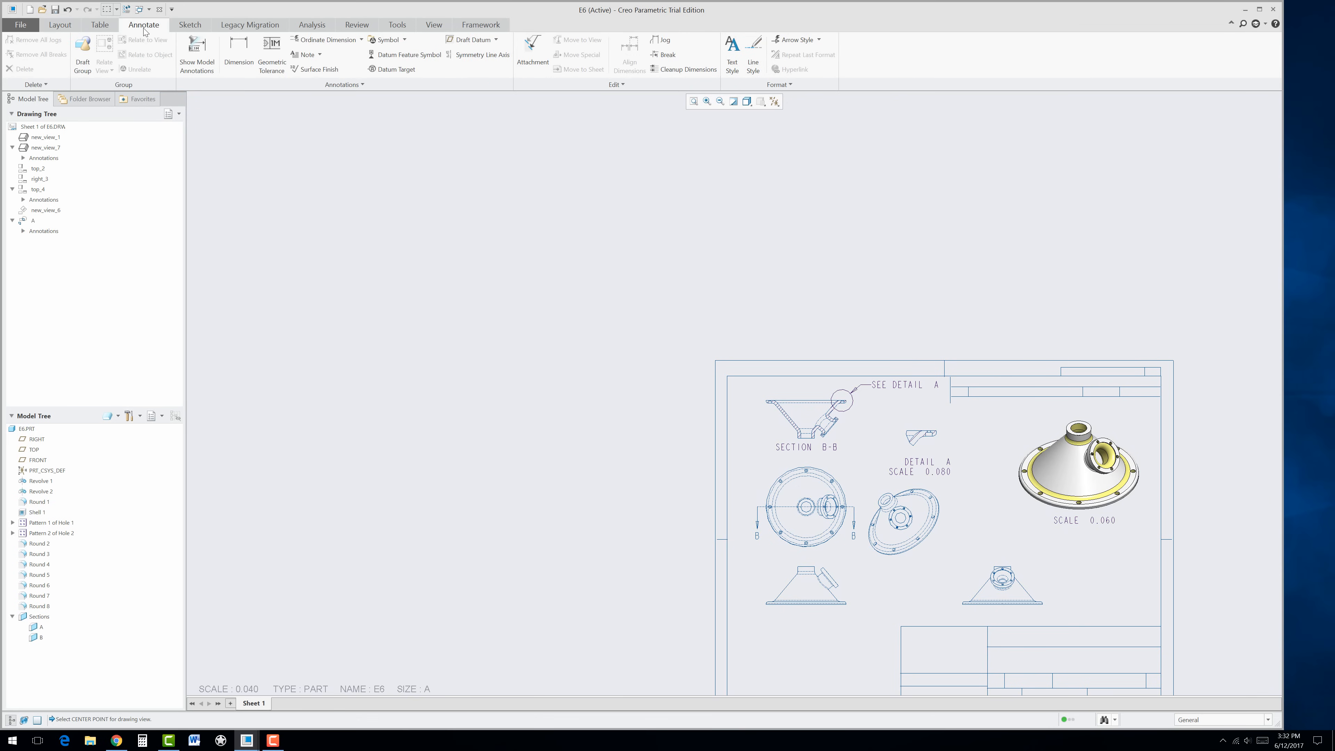
left_click(240, 59)
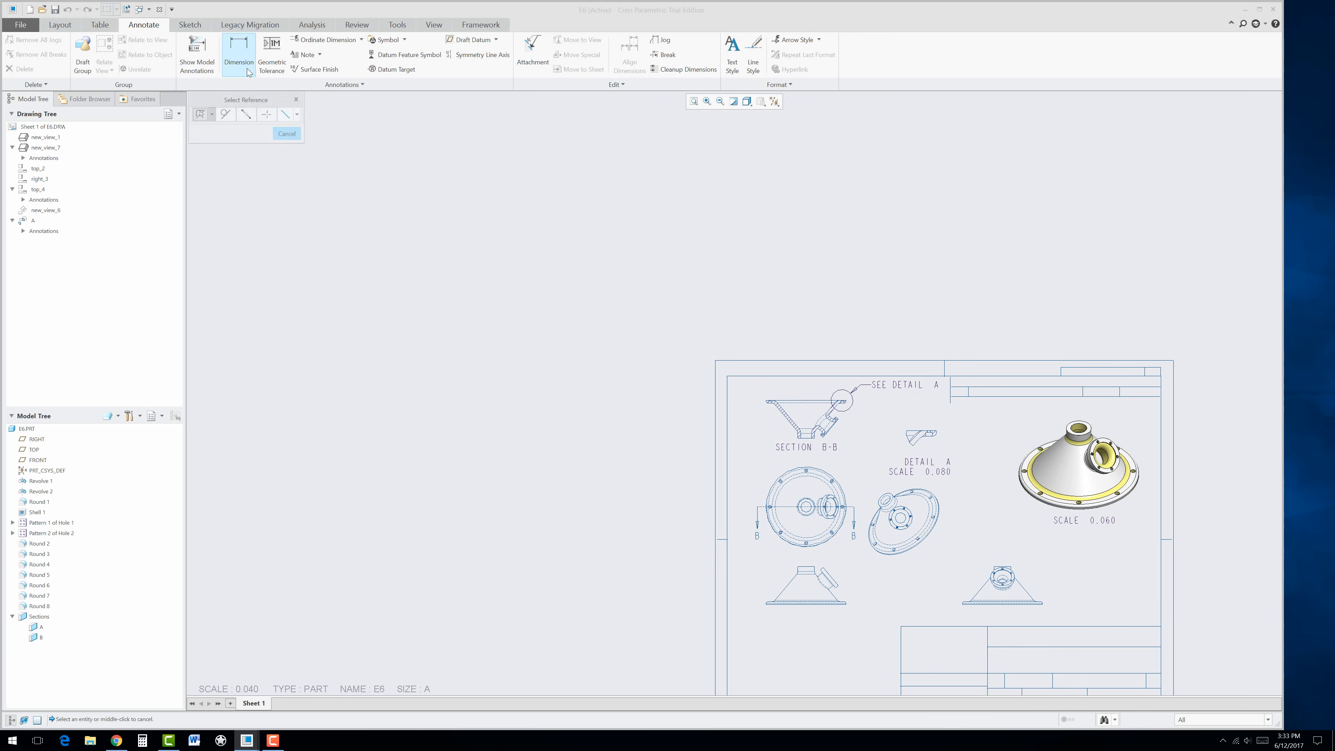
scroll(805, 582, "up", 1)
scroll(805, 582, "up", 3)
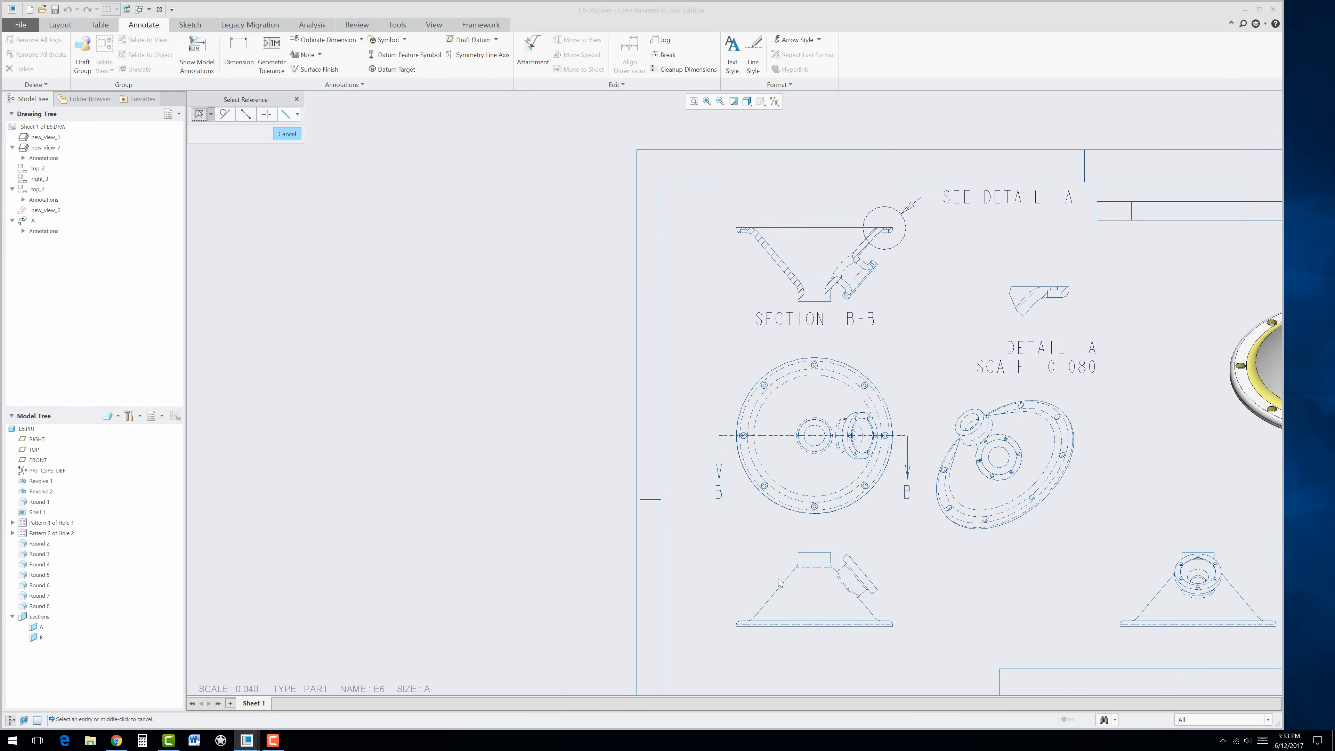
scroll(791, 635, "up", 2)
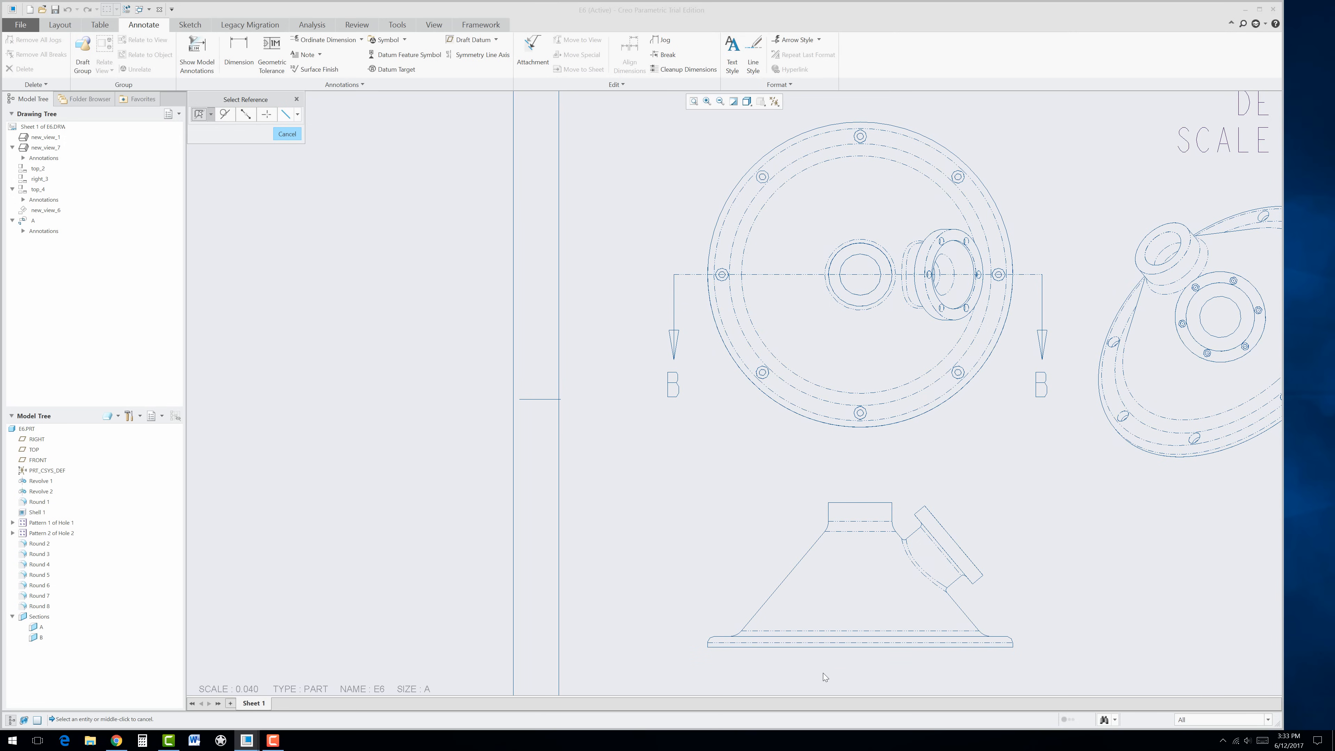
left_click(818, 648)
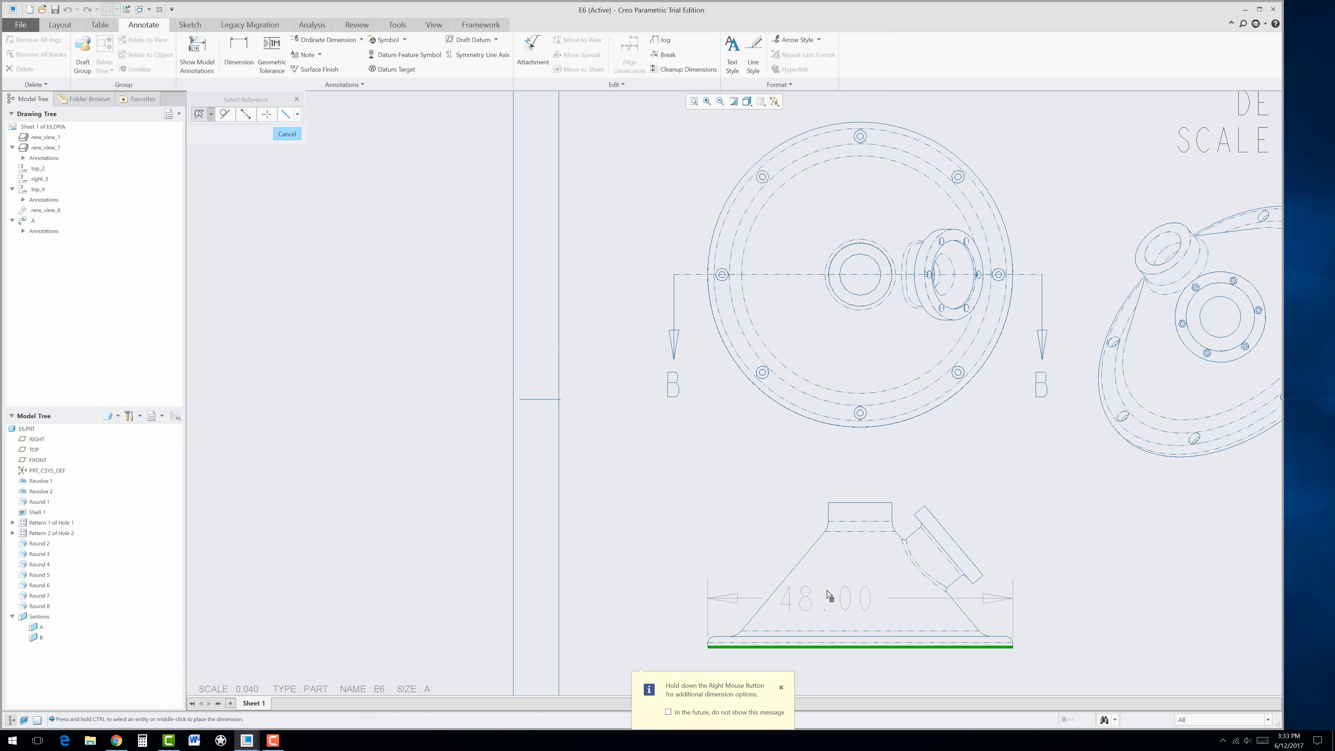
left_click(848, 507, "ctrl")
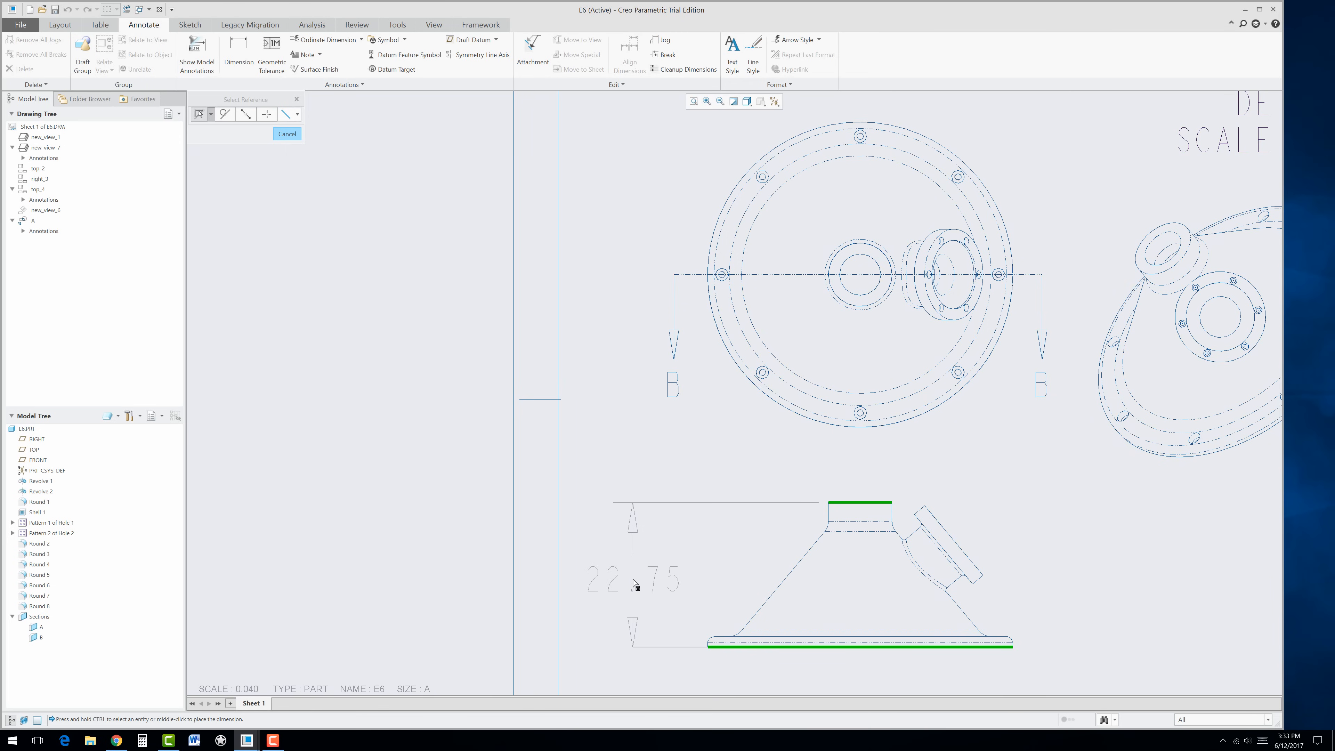
middle_click(635, 584)
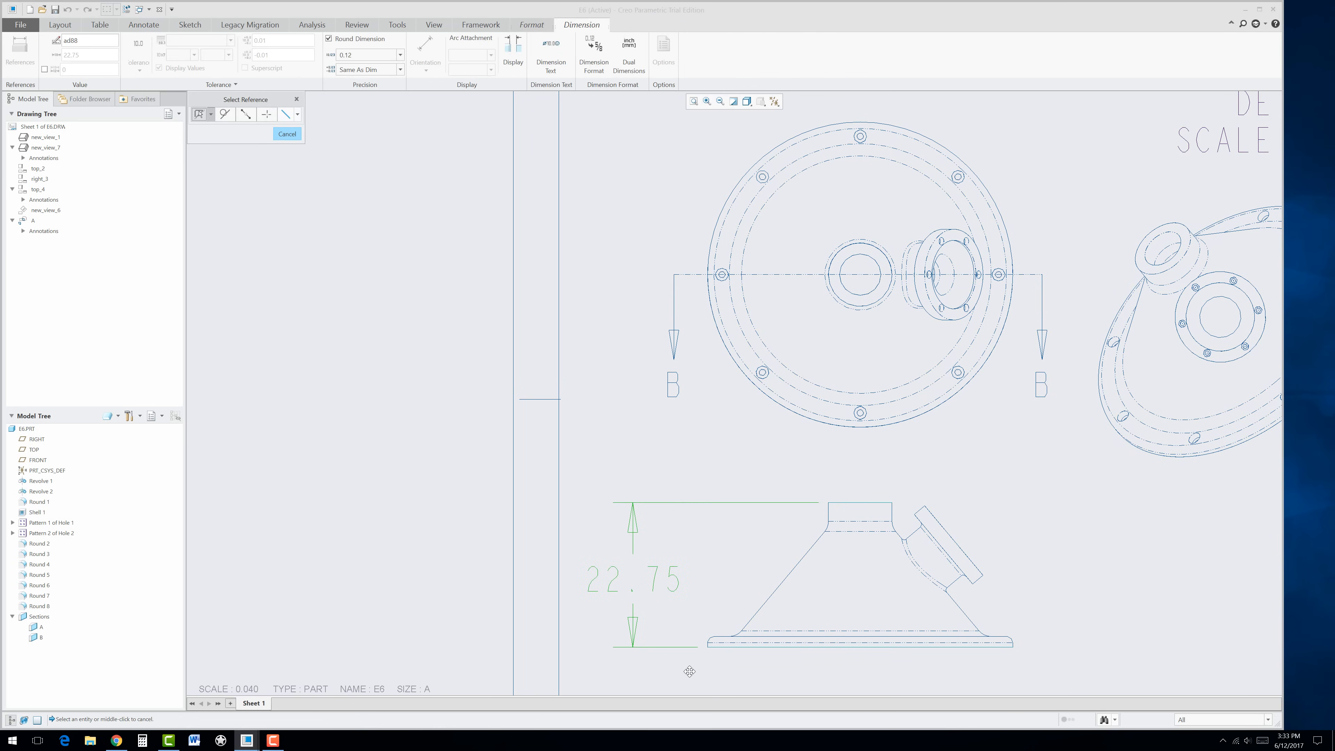
Step: Add a diameter dimension to the flange's outer circle in the top view, placing its text outside the circle toward the upper right
scroll(777, 664, "down", 2)
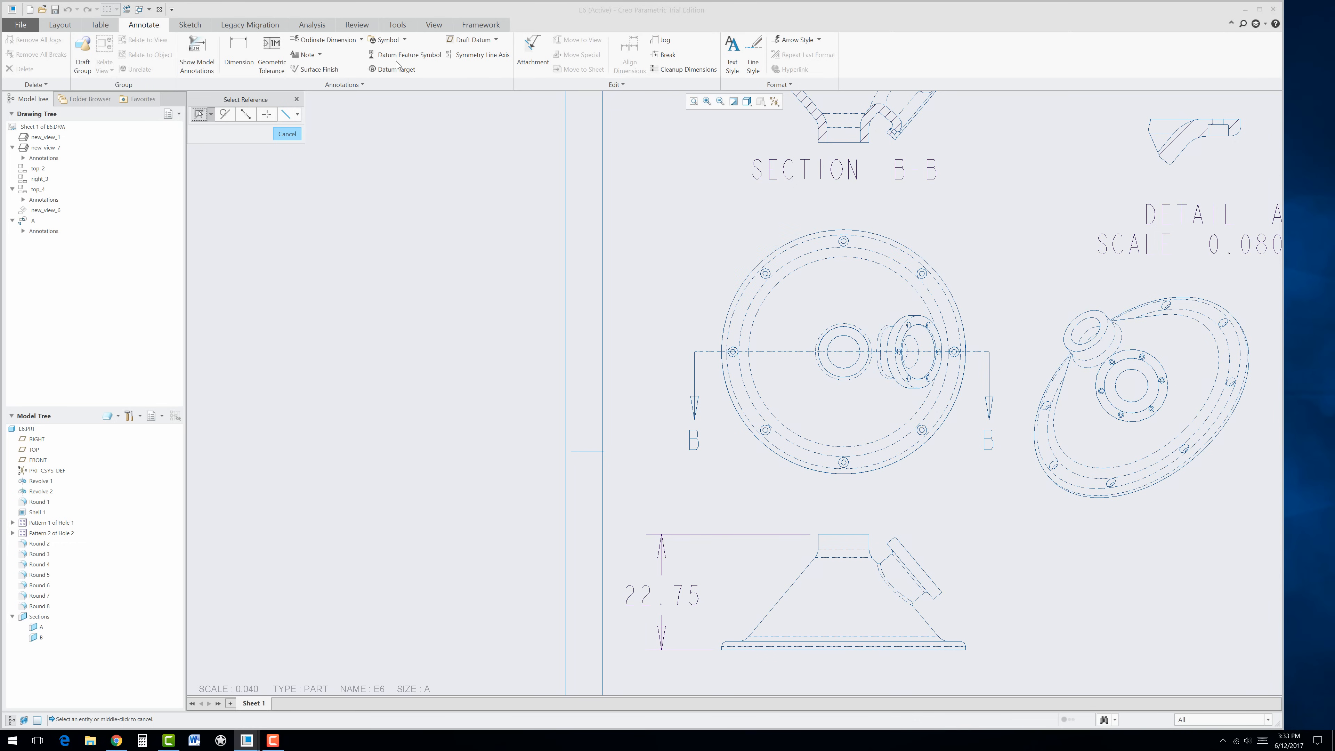
left_click(243, 53)
scroll(935, 446, "up", 1)
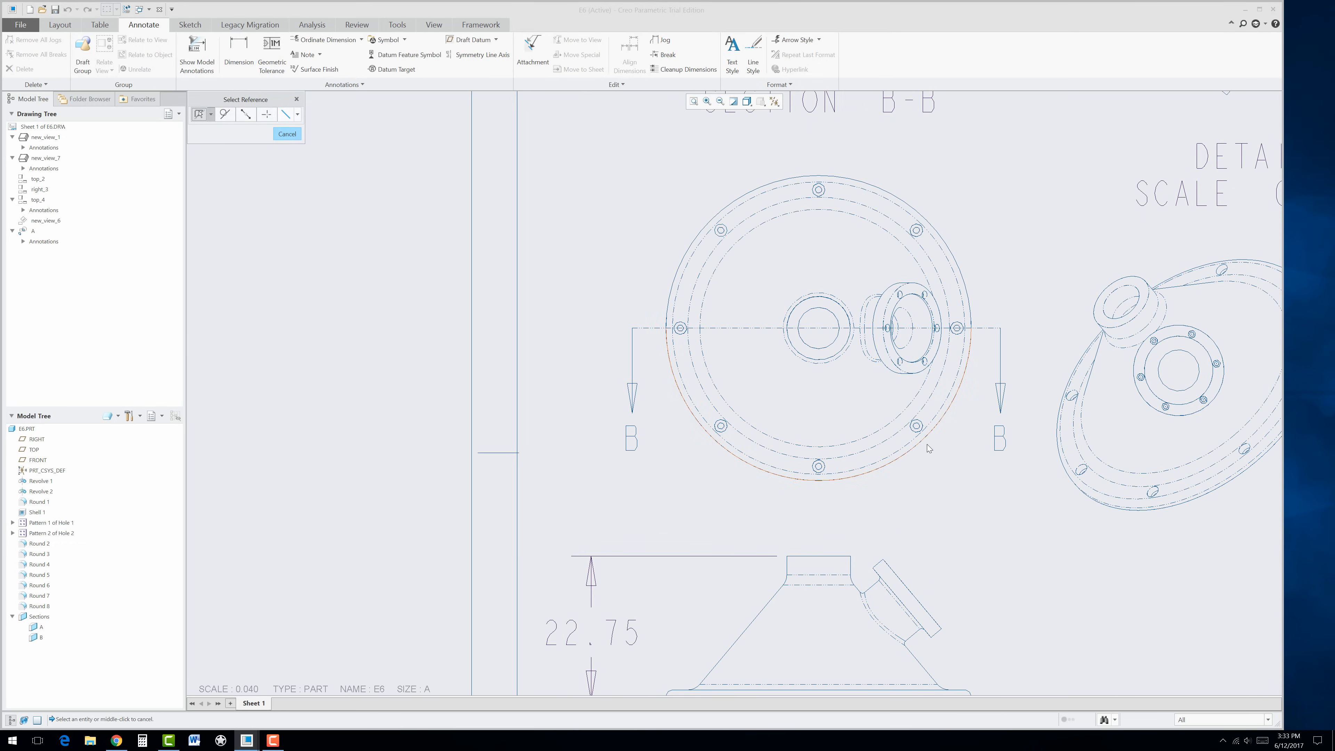
left_click(907, 455)
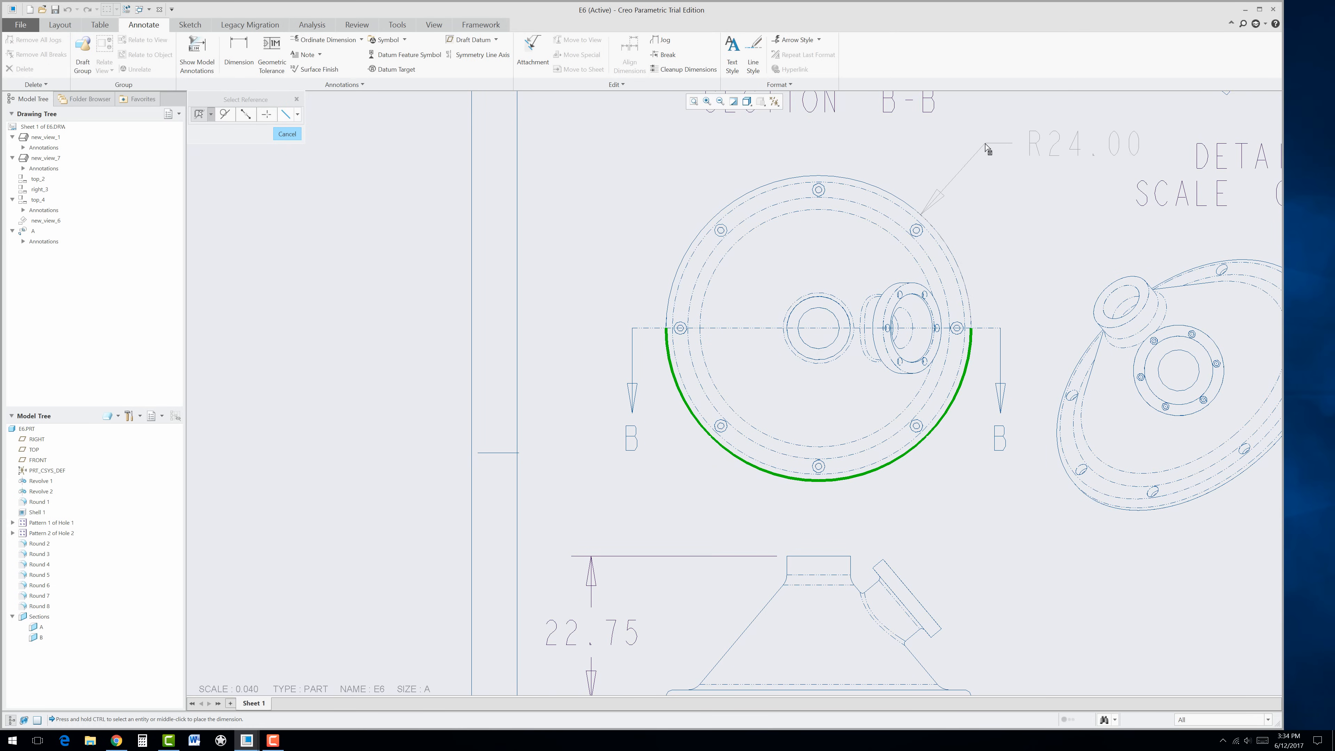
right_click(985, 144)
left_click(1012, 150)
right_click(986, 146)
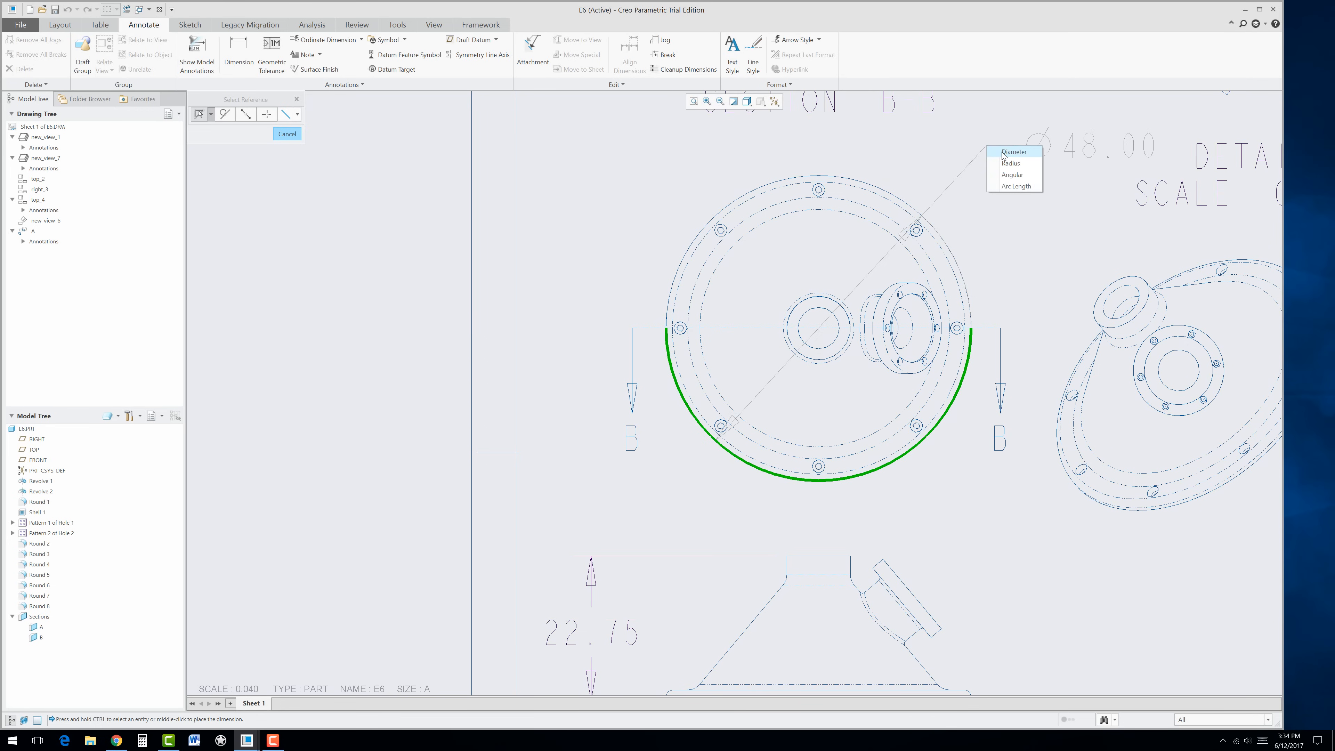
left_click(1003, 151)
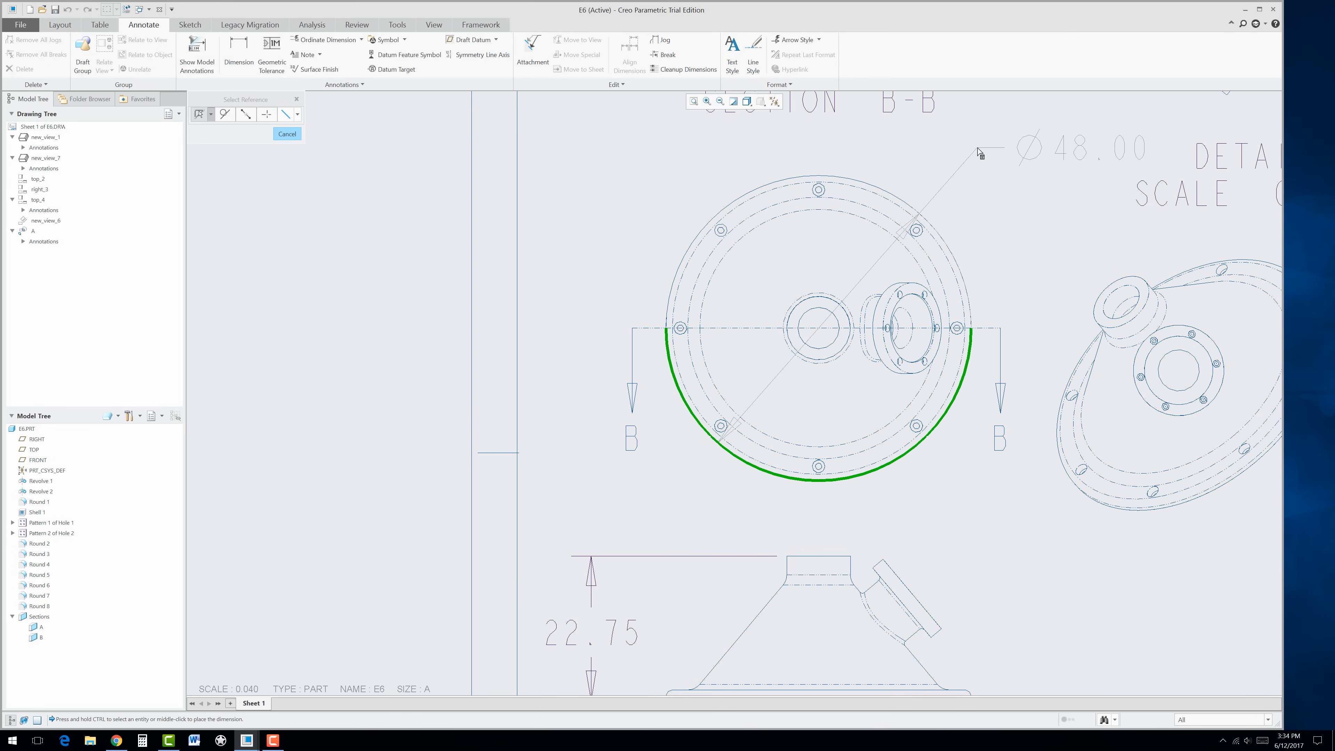
middle_click(981, 154)
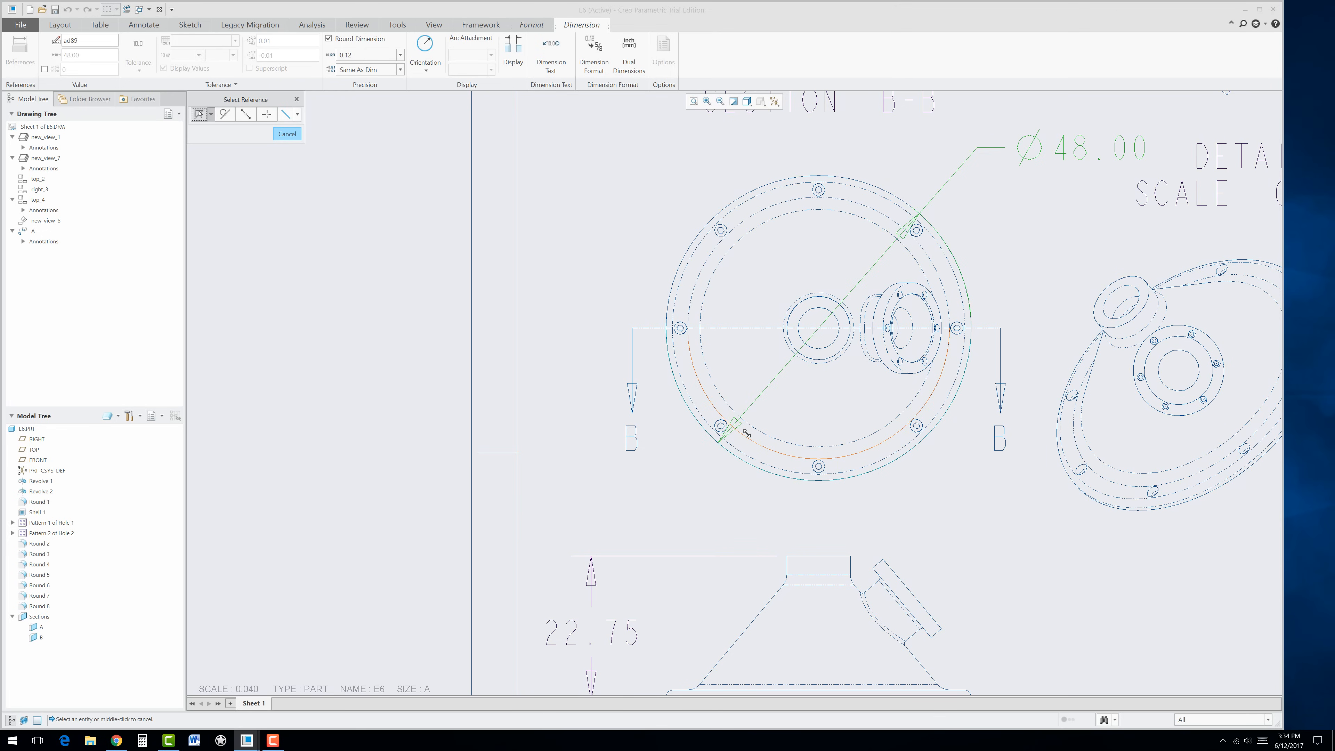
Step: Flip the arrow direction of the flange diameter dimension
left_click(514, 58)
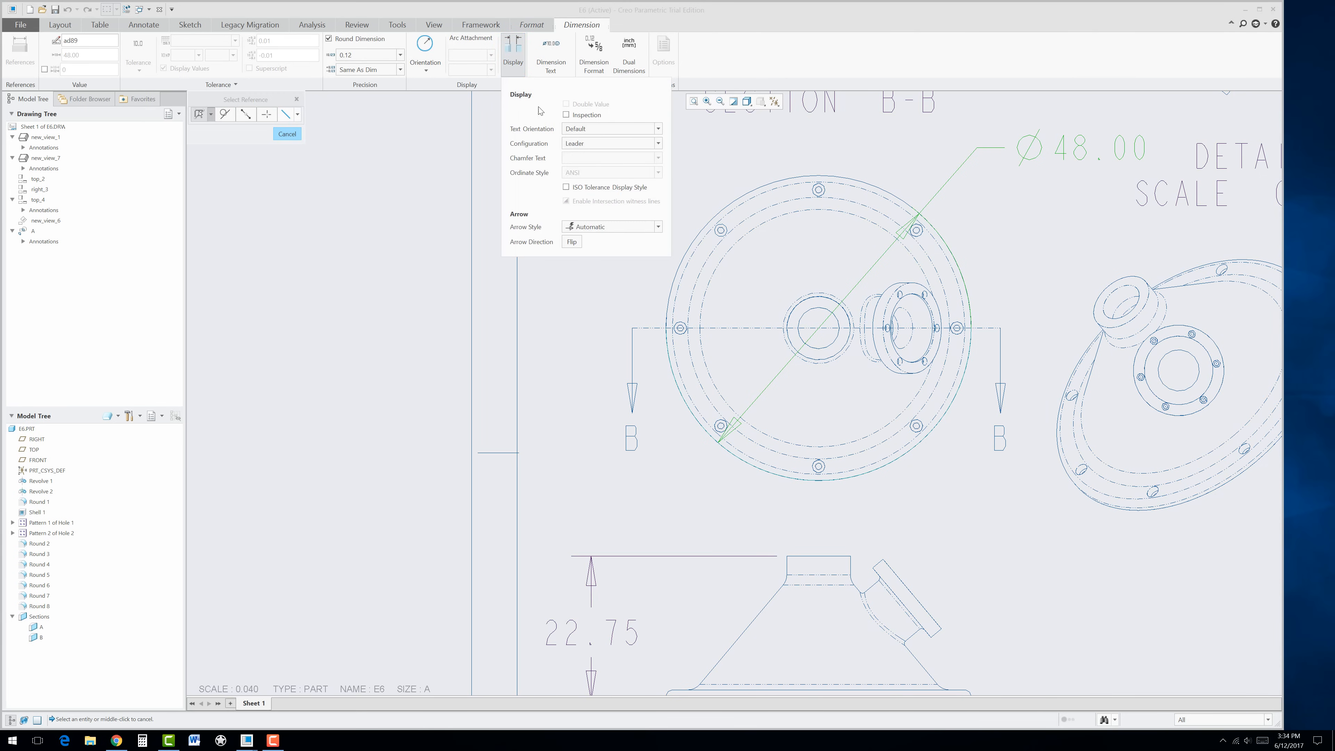
left_click(572, 242)
Step: Review the flange diameter dimension's arrow style, inspection, text orientation and configuration options without changing them
left_click(607, 228)
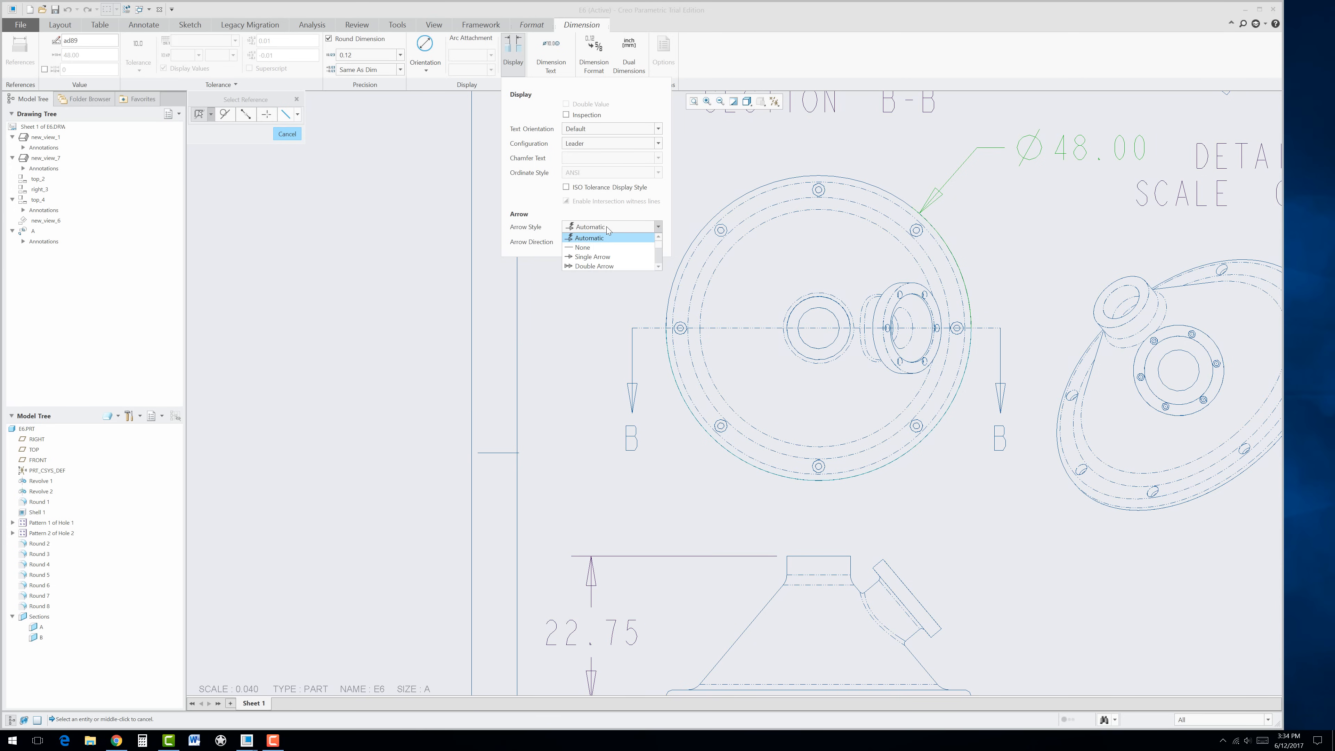
left_click(607, 228)
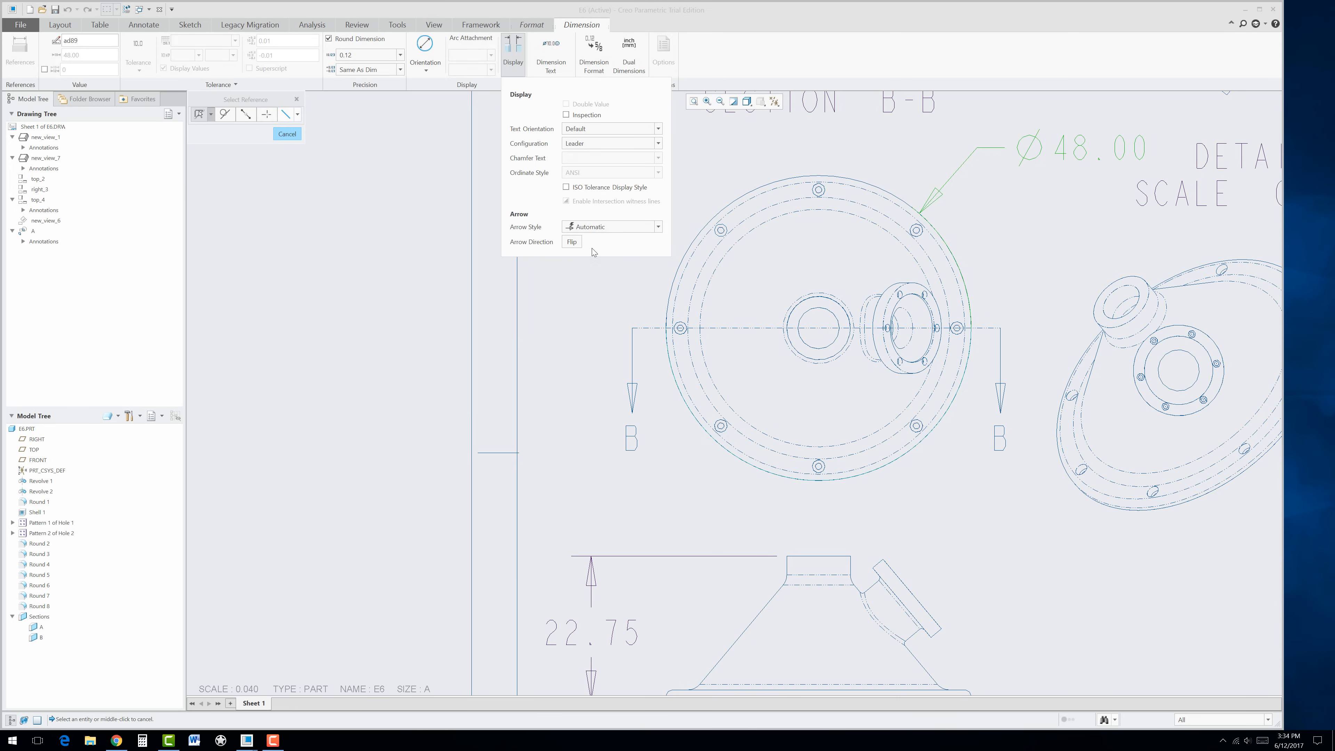
left_click(566, 115)
left_click(566, 114)
left_click(590, 129)
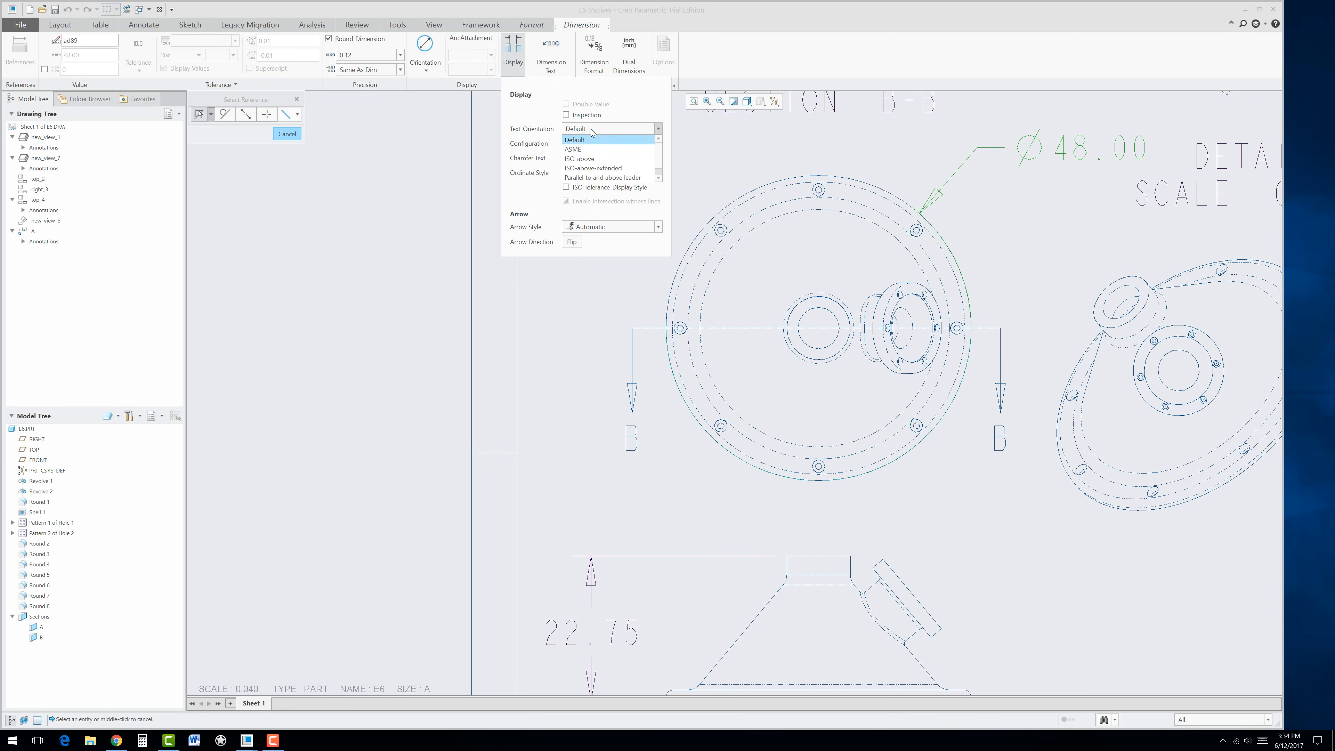
left_click(591, 128)
left_click(588, 144)
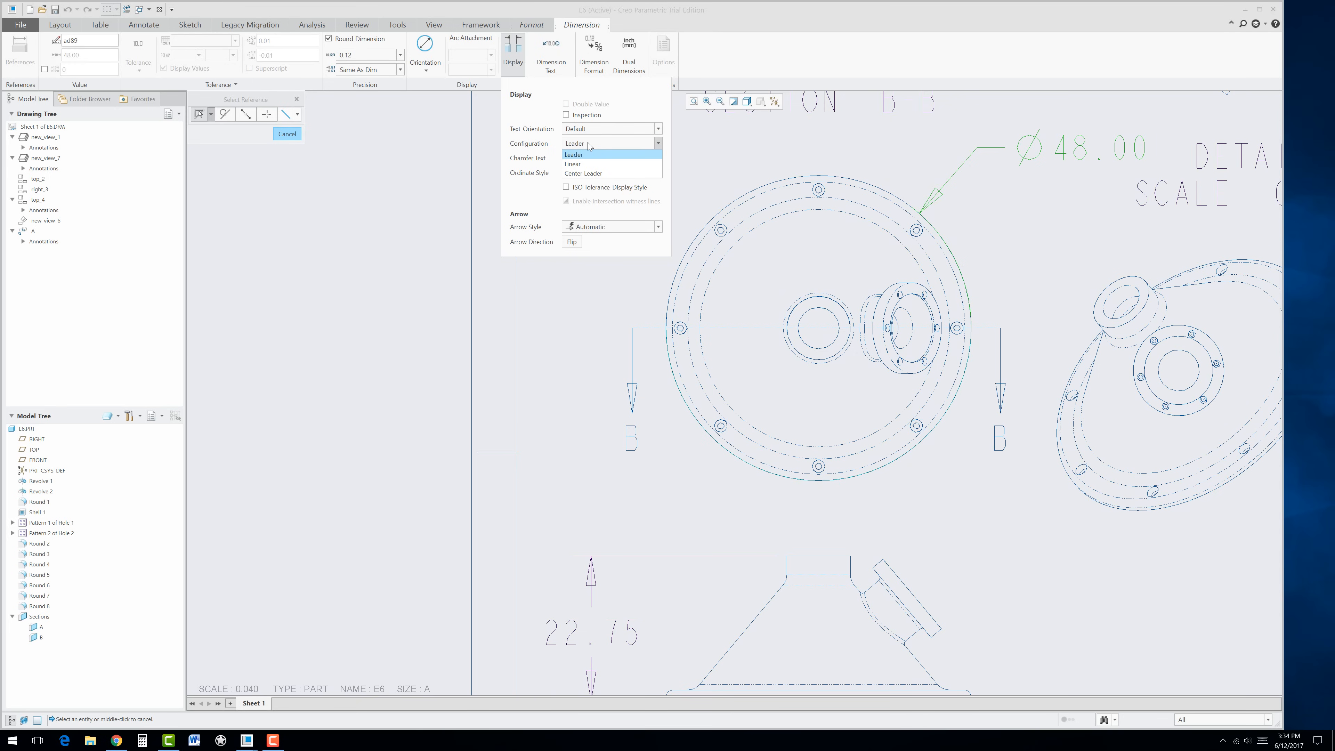
left_click(588, 147)
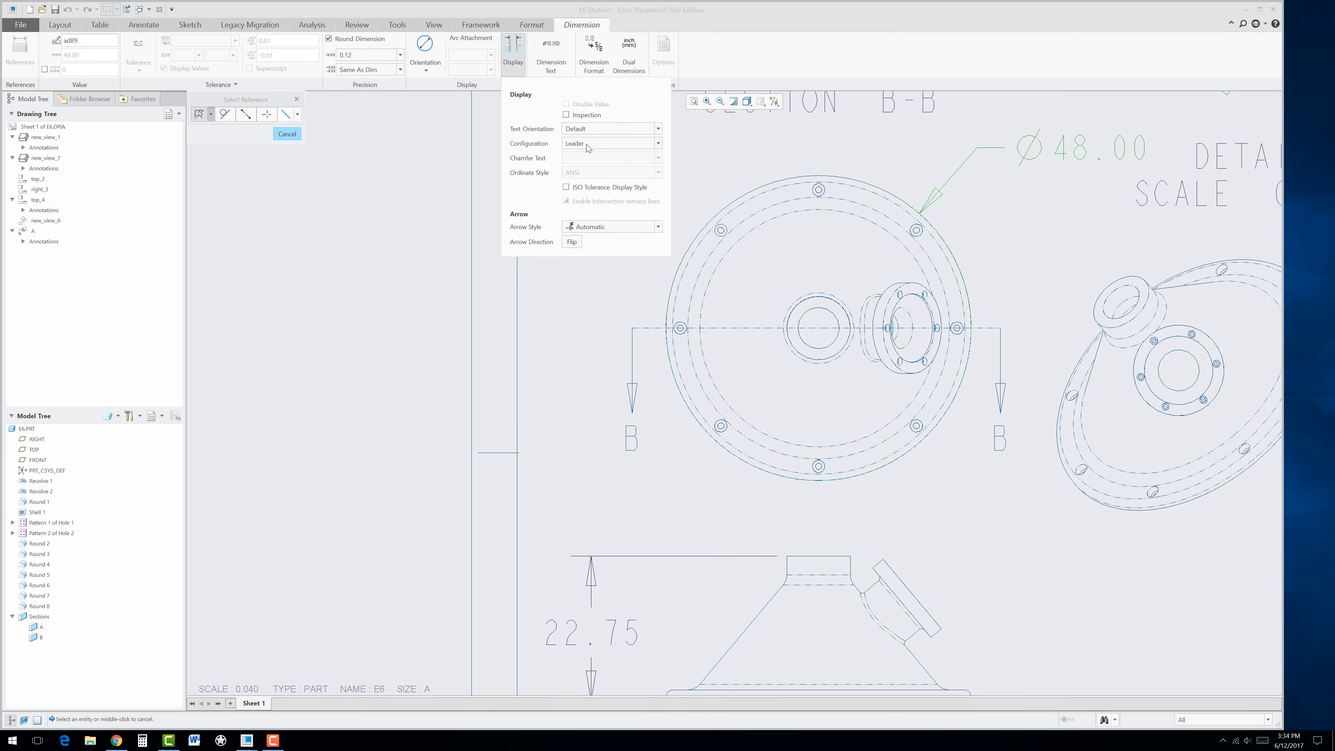
left_click(729, 161)
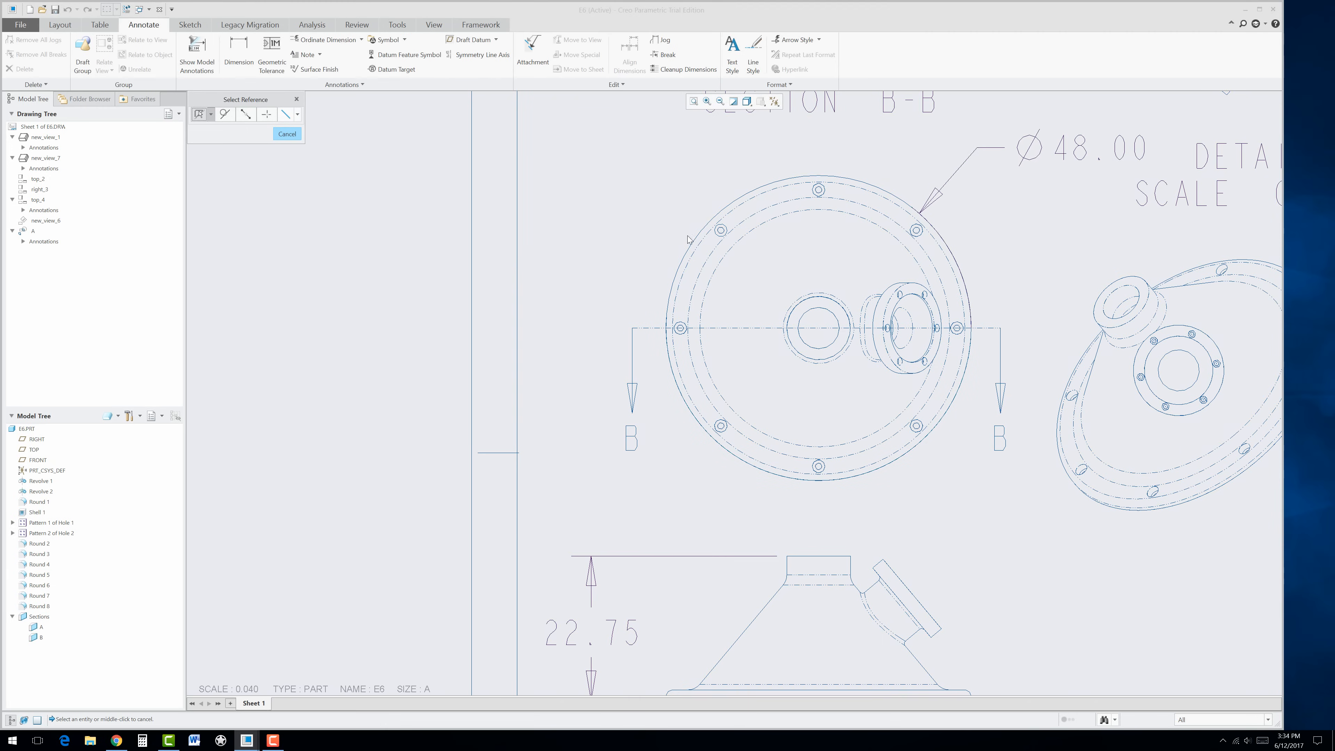
Step: Preview the model dimensions that Show Model Annotations offers for the base revolve feature in the top view
scroll(656, 315, "down", 2)
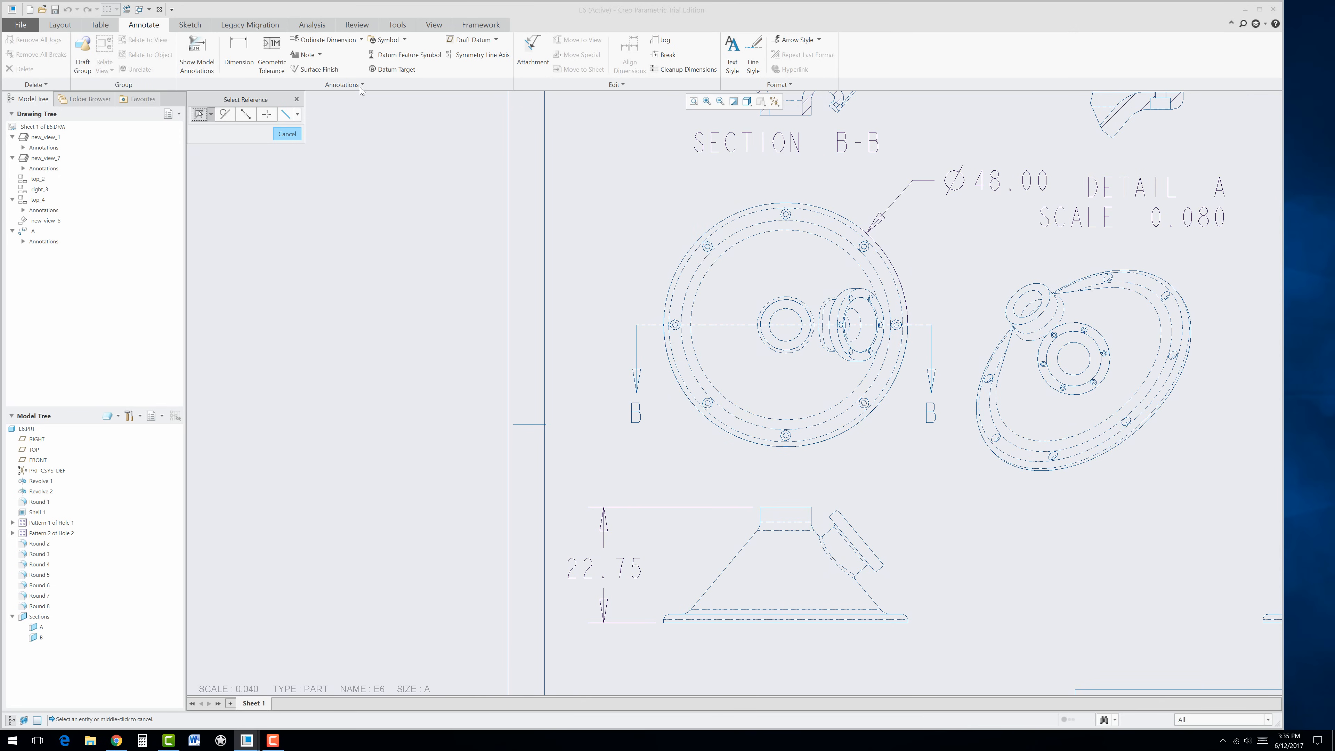
left_click(200, 48)
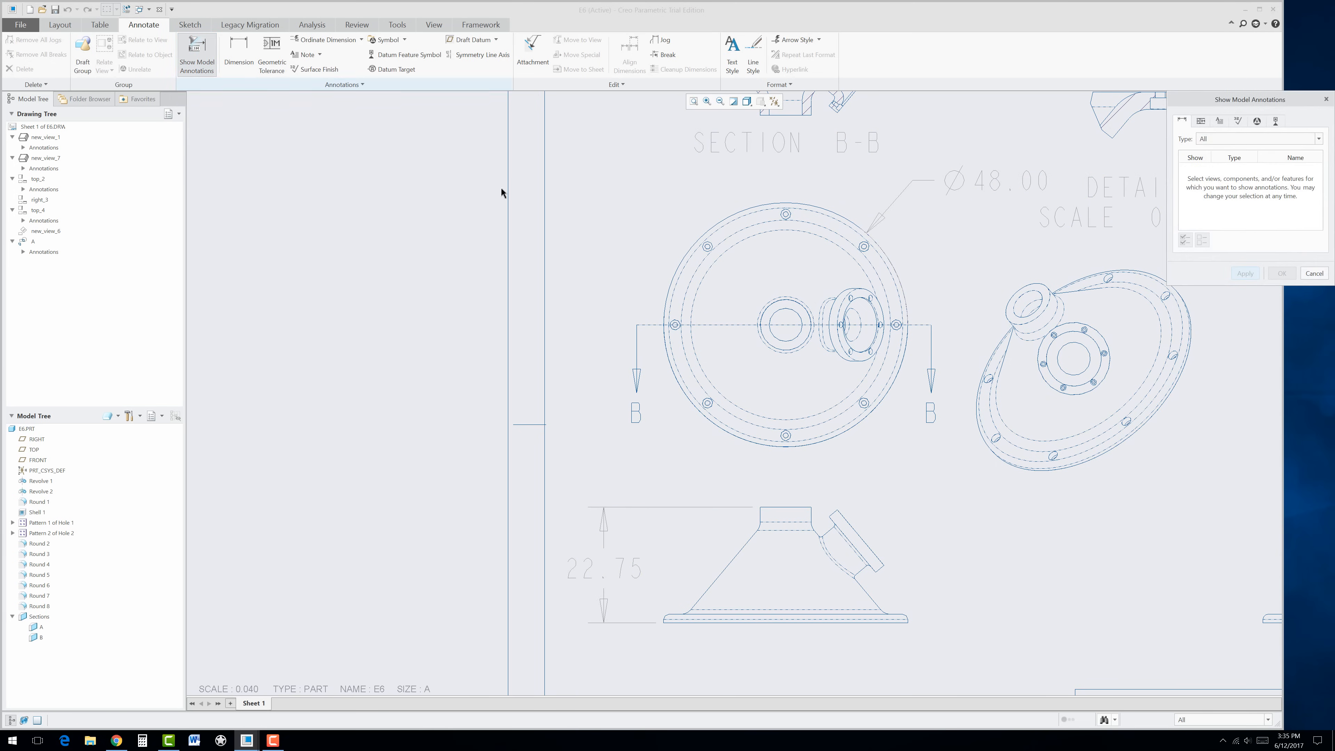
left_click(756, 294)
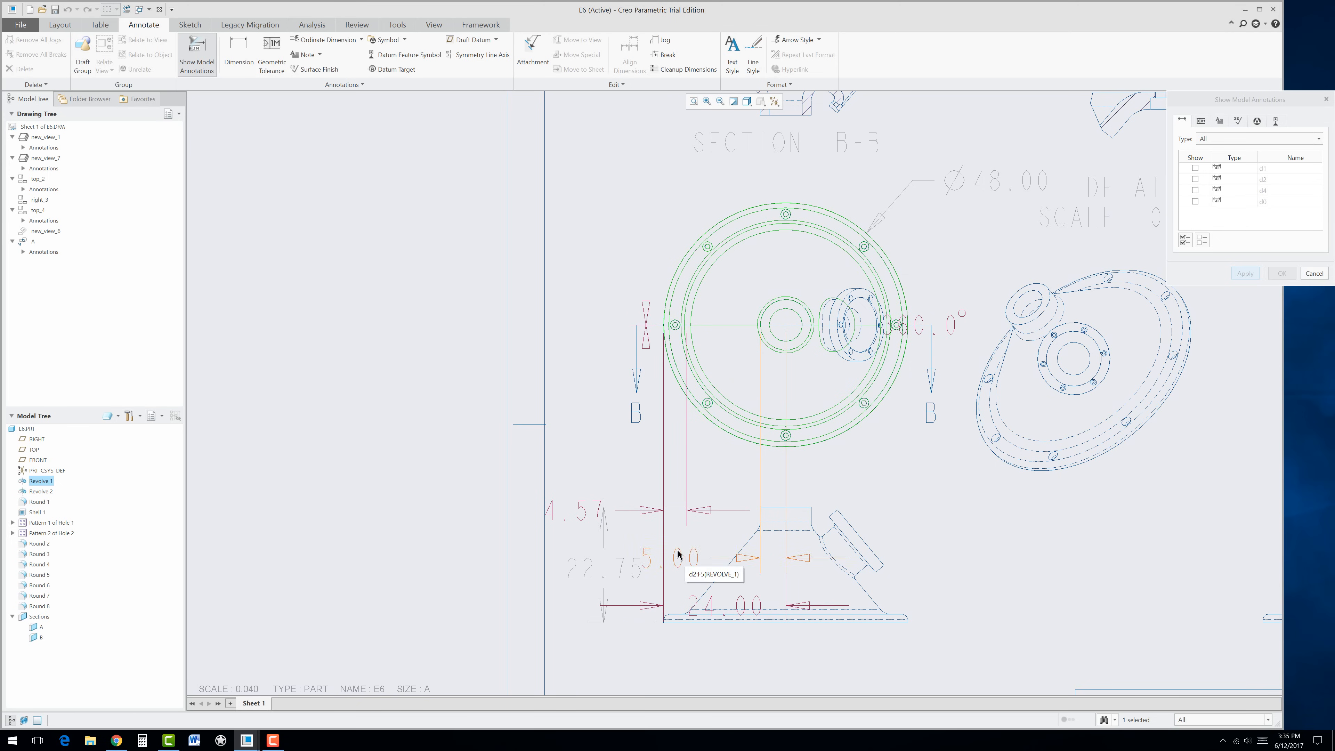
Step: Show all of the model's datum axes in the top view as centerlines for the body and flange bolt holes
left_click(671, 242)
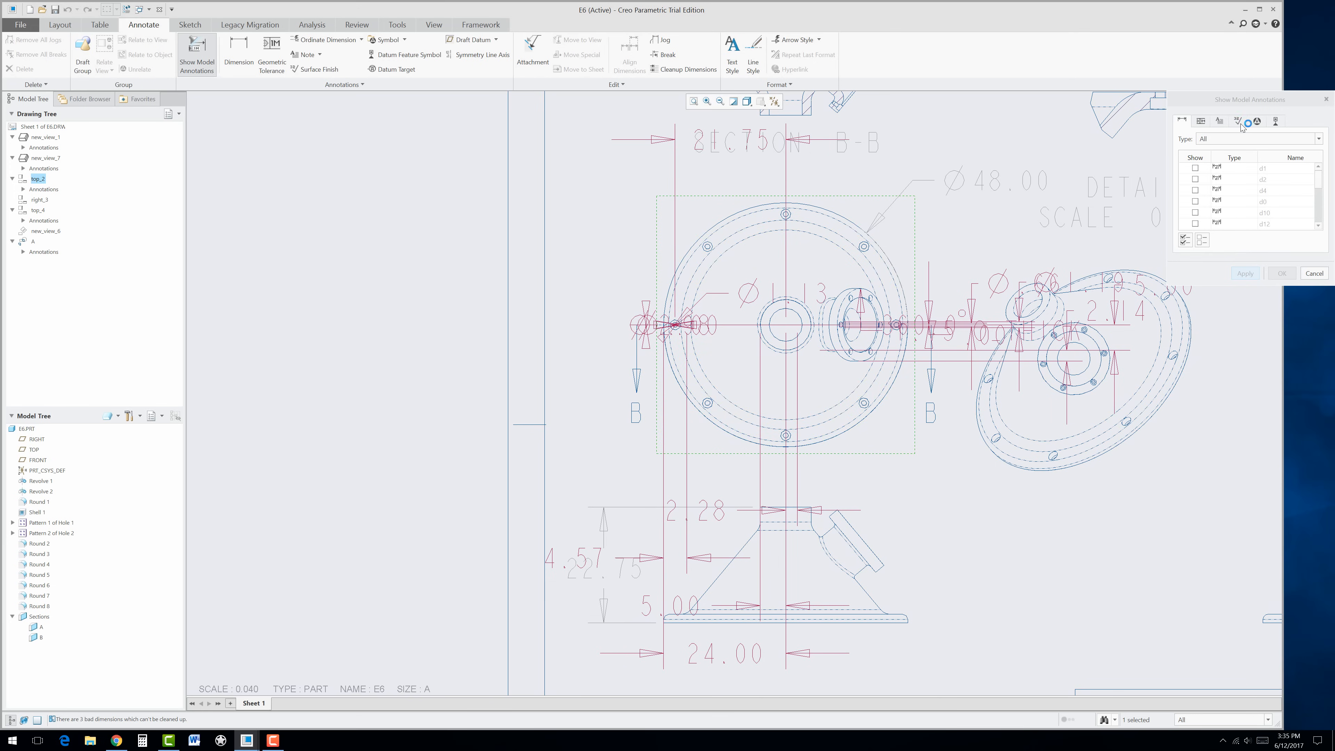
left_click(1278, 125)
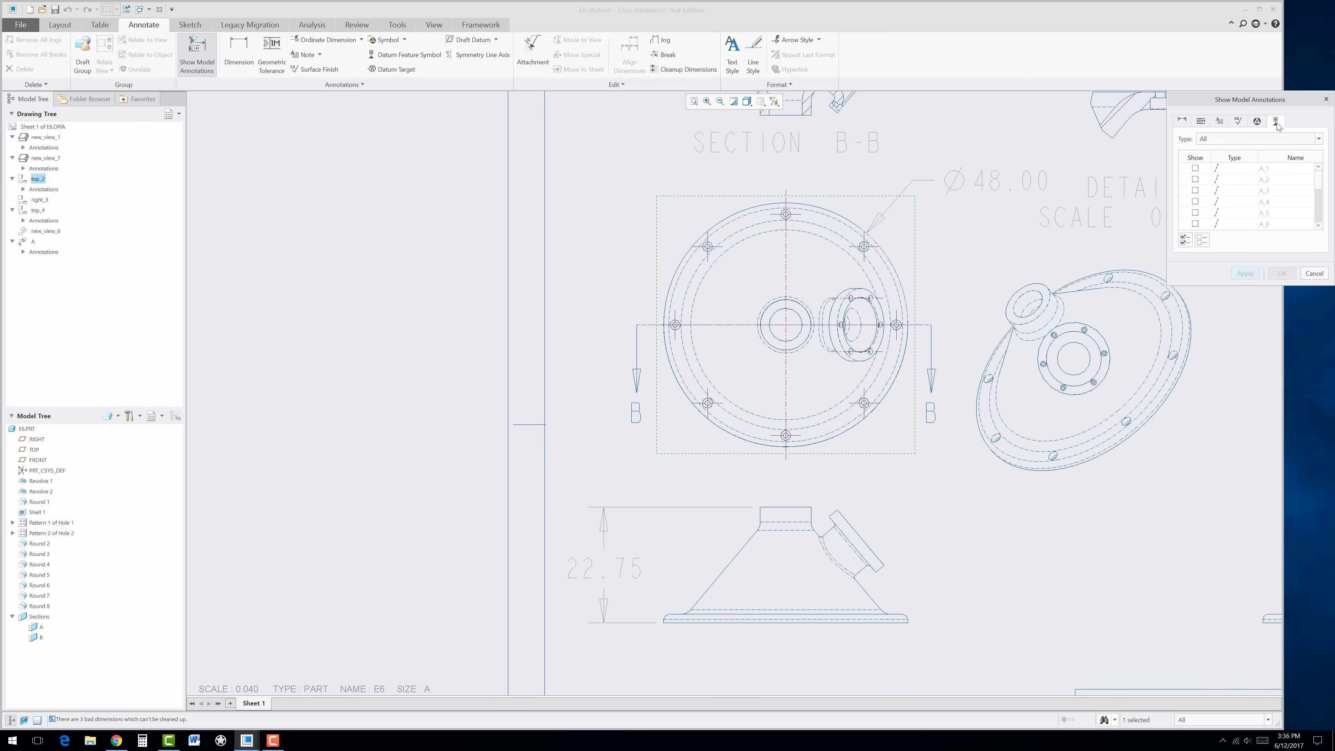
left_click(810, 328)
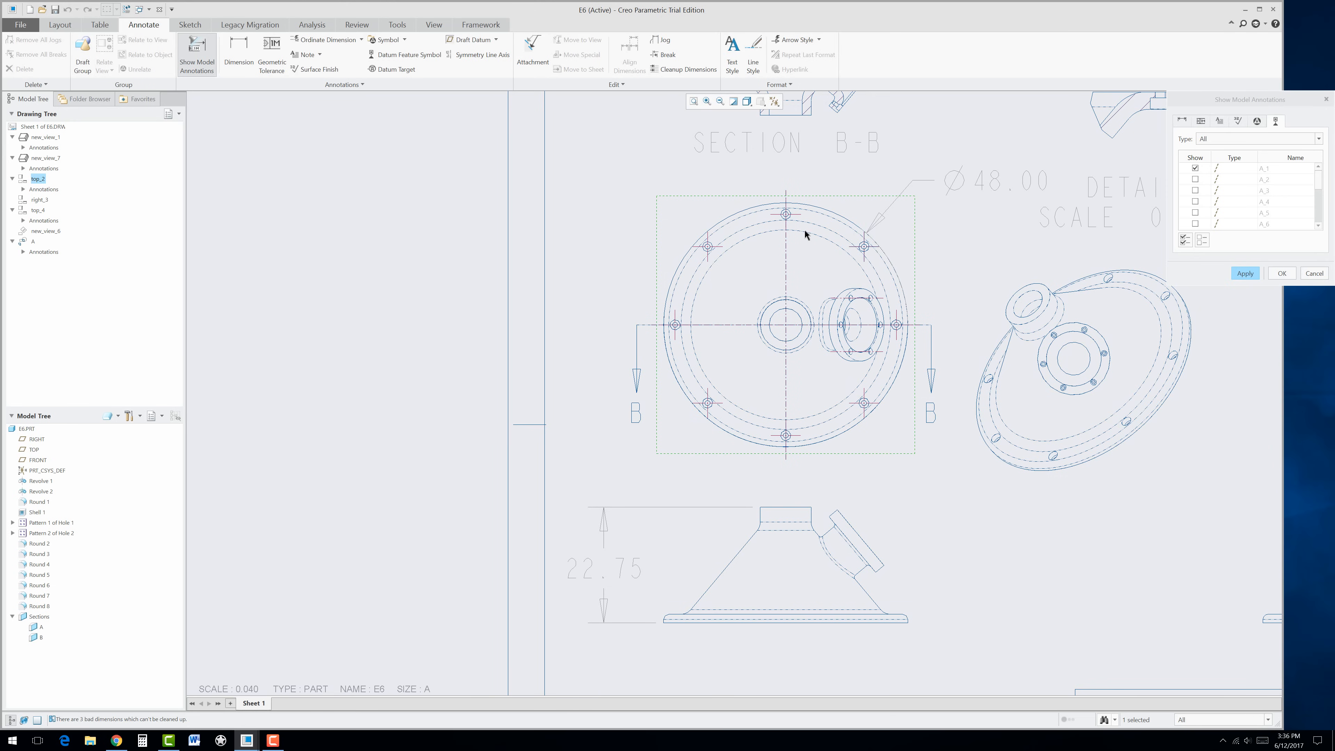
left_click(895, 334)
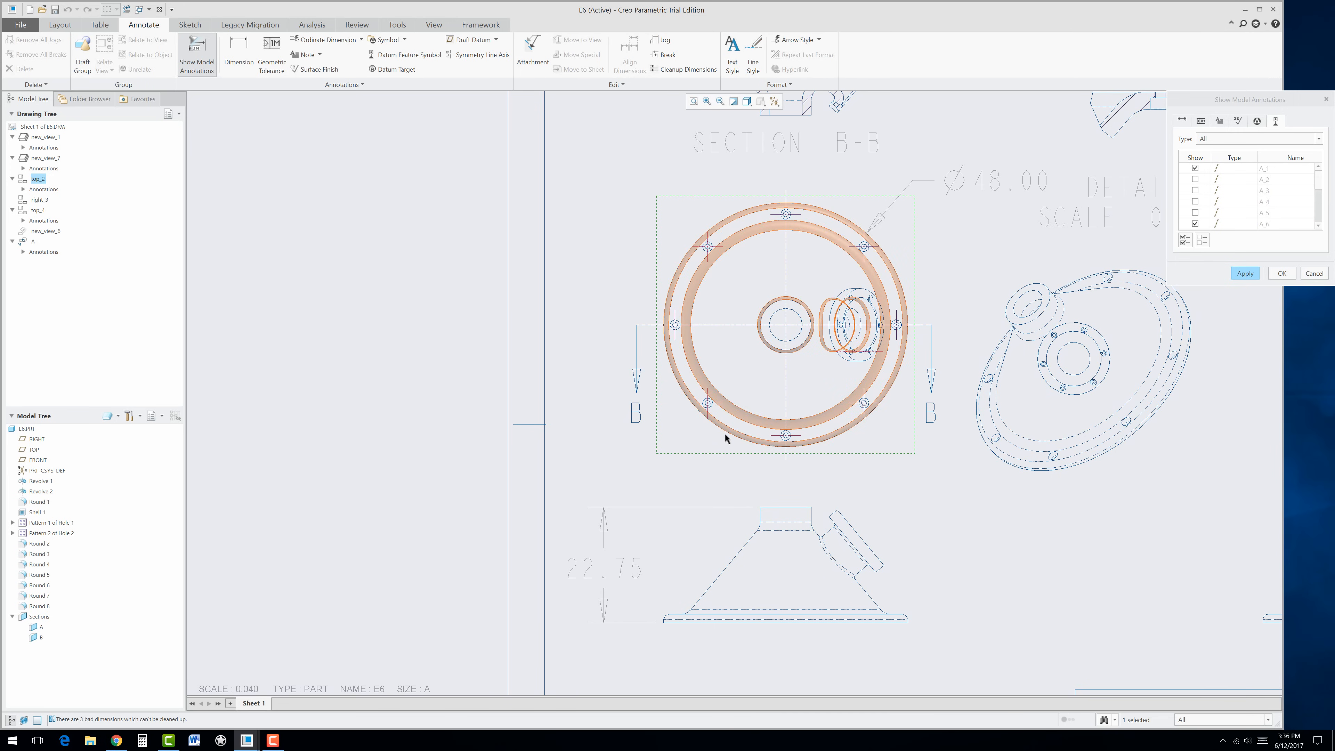
left_click(707, 407)
left_click(788, 437)
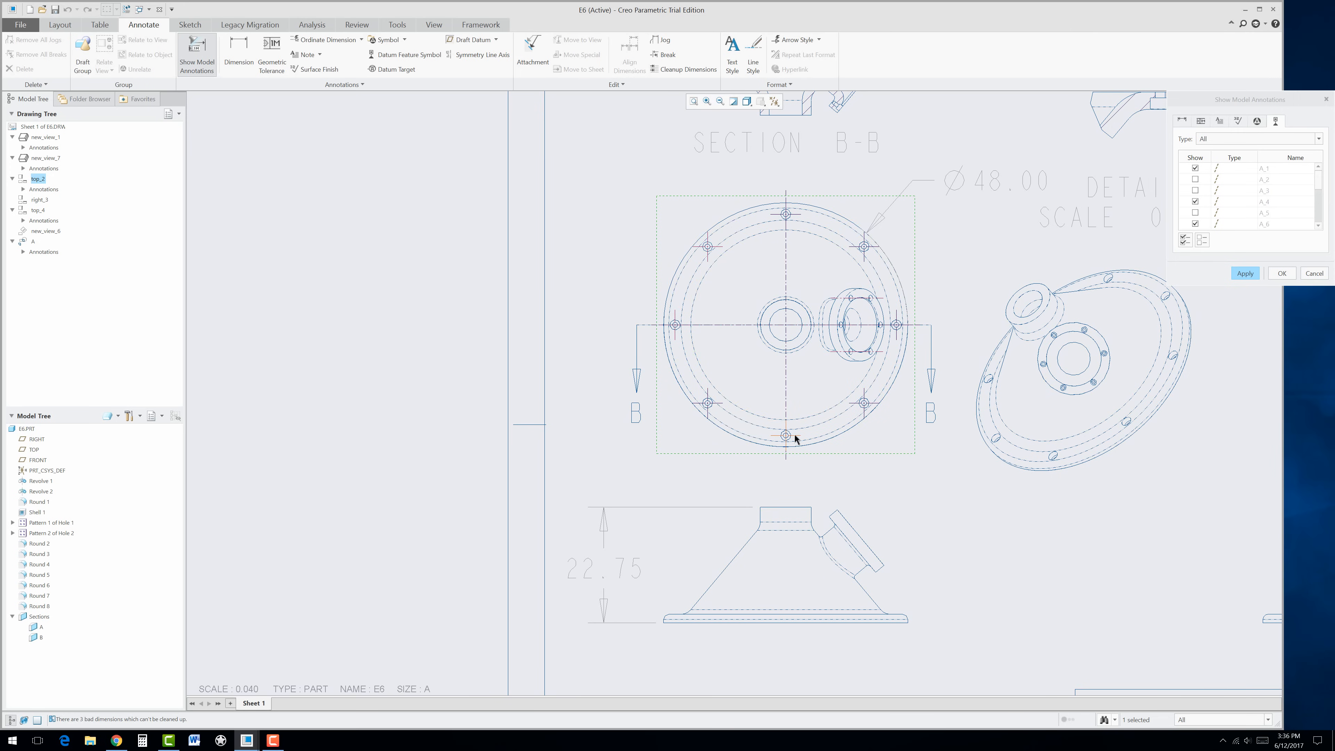
left_click(675, 325)
left_click(1196, 180)
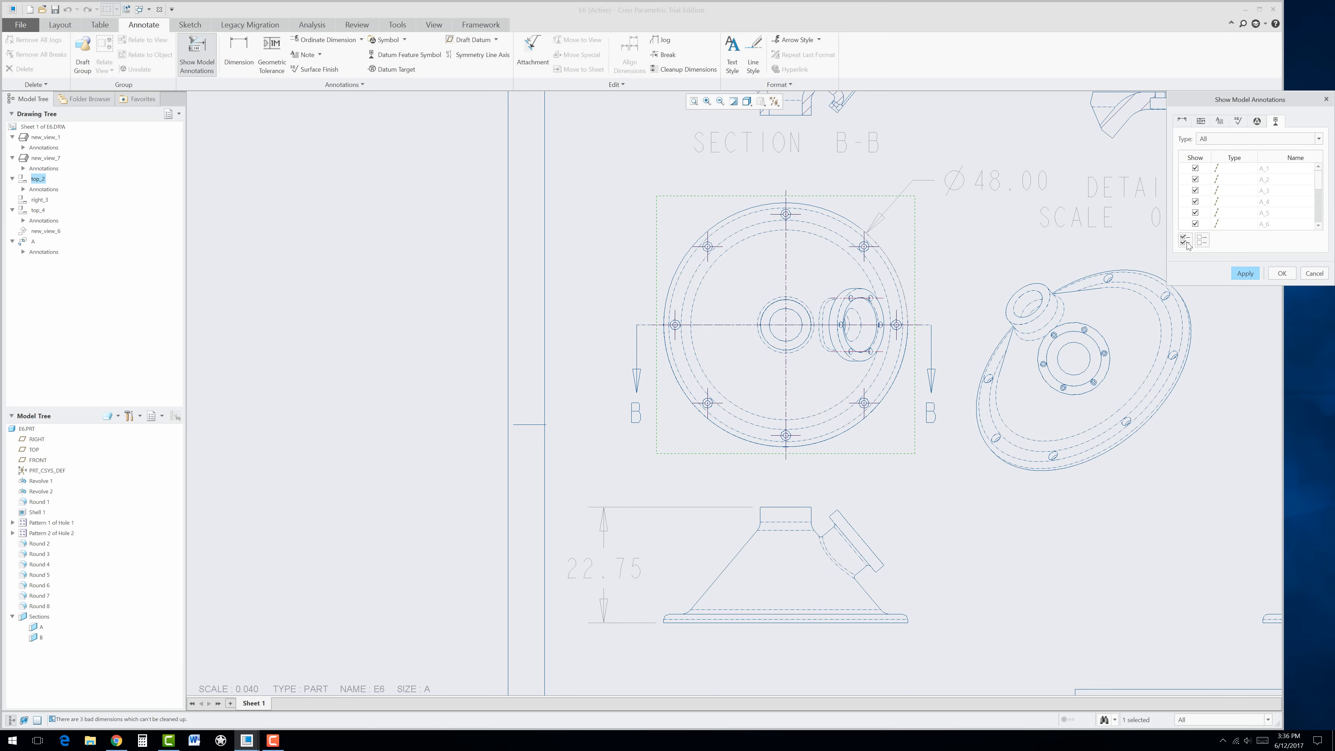
left_click(1246, 274)
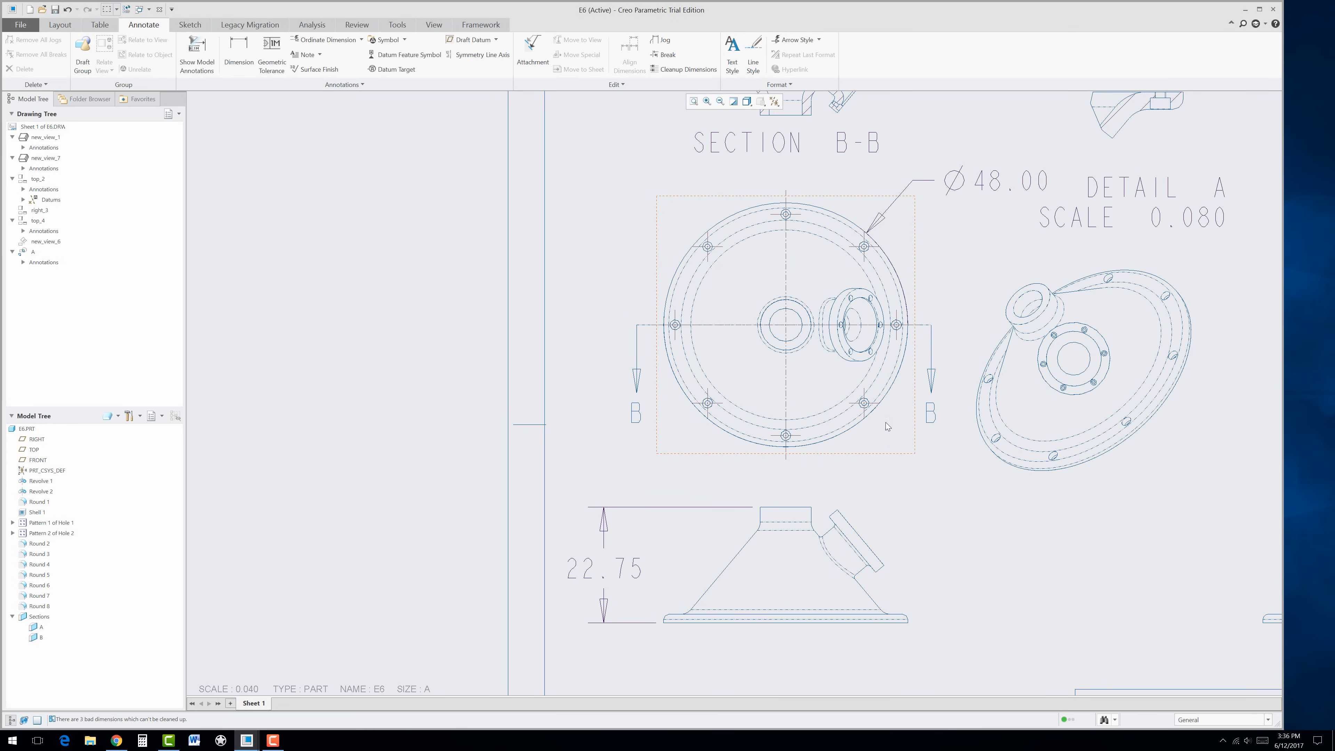
left_click(869, 433)
left_click(1020, 484)
Step: Show only the 3/4-10 UNC tapped hole model note on the auxiliary view
left_click(1074, 359)
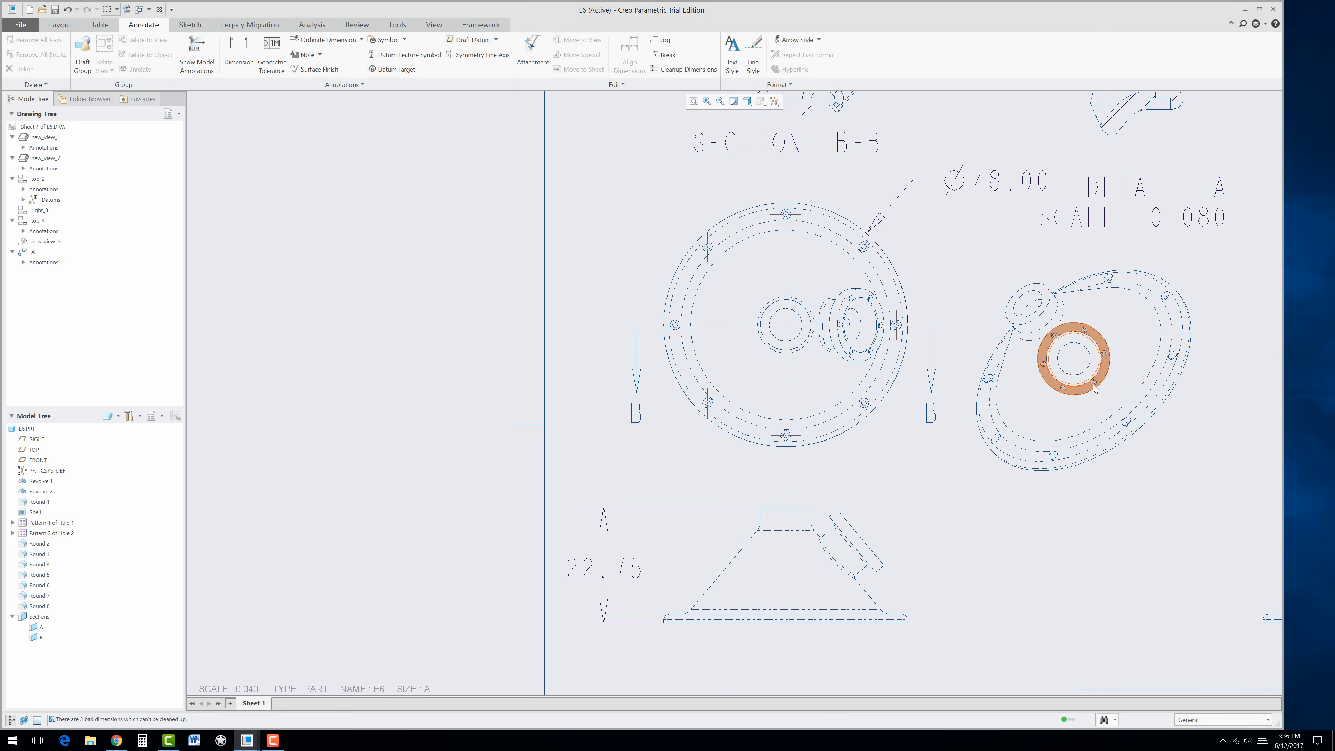
left_click(1170, 420)
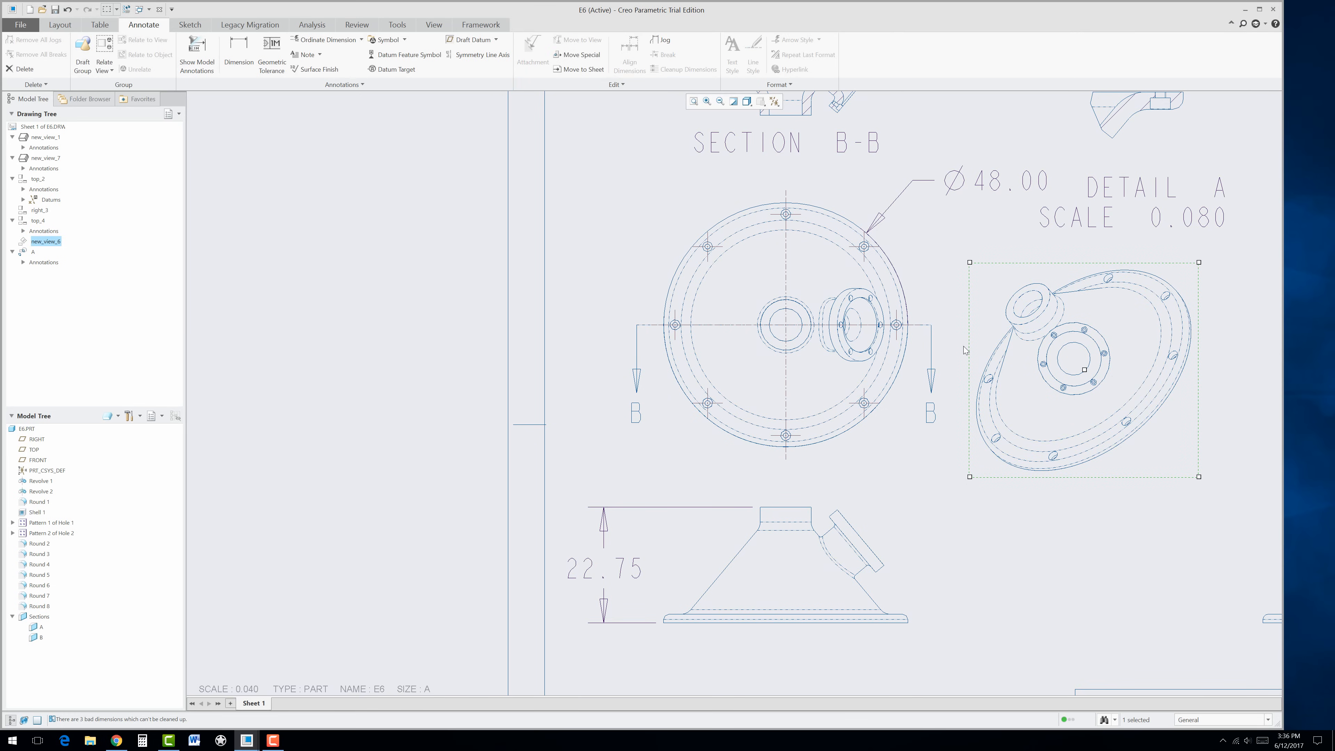
left_click(1074, 359)
left_click(1070, 359)
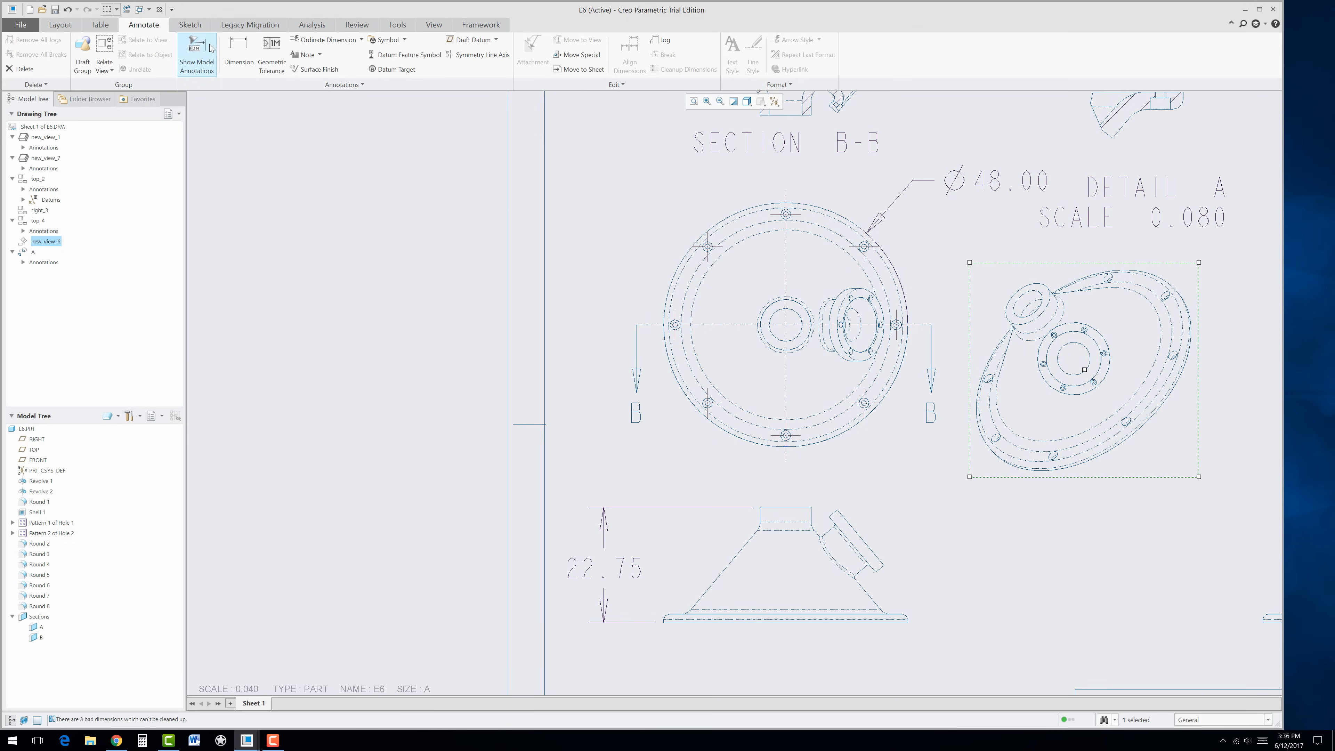
left_click(199, 54)
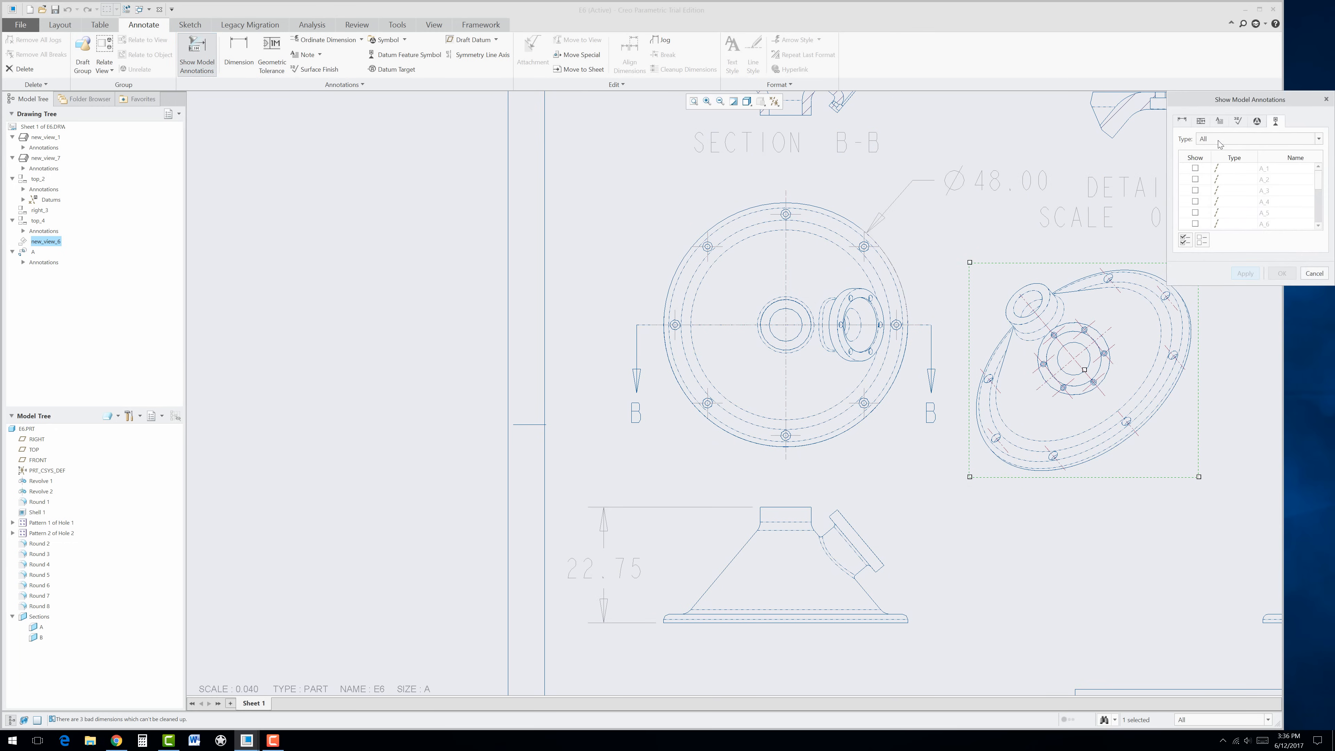
left_click(1202, 121)
left_click(1220, 121)
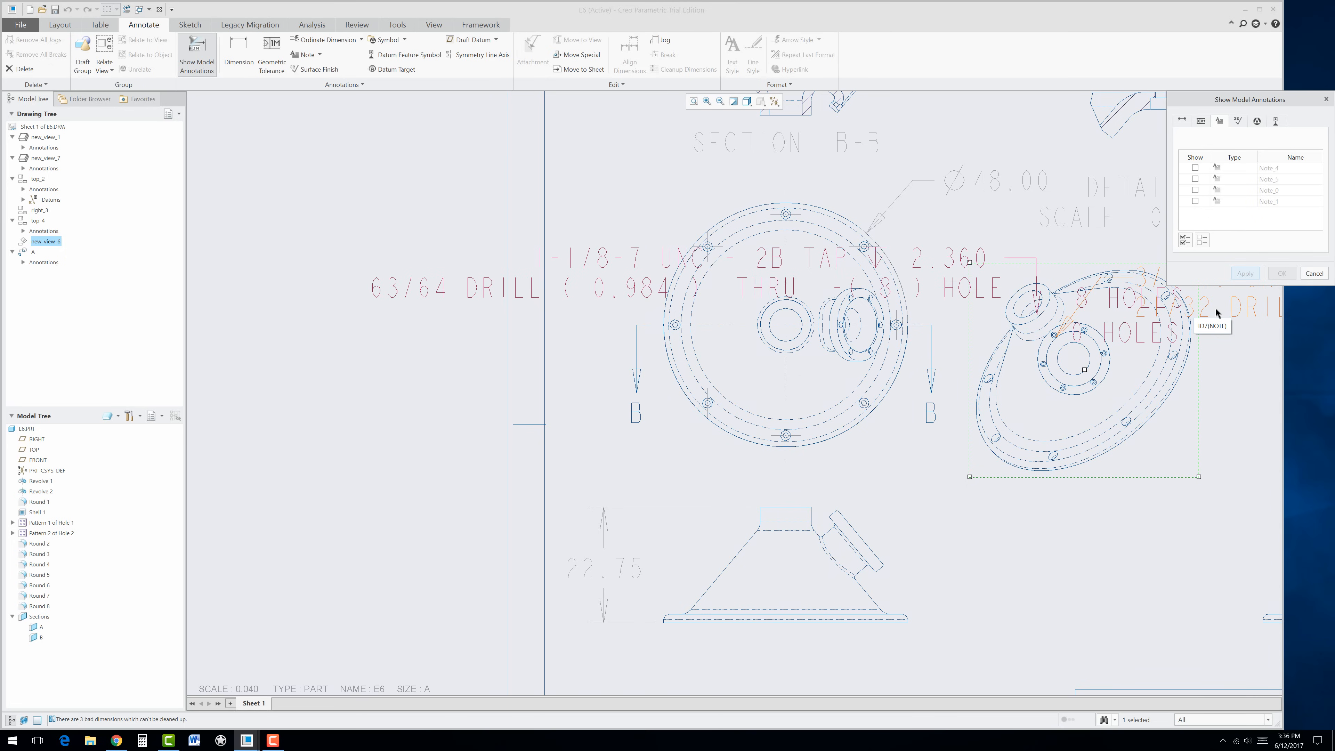
scroll(1215, 306, "up", 5)
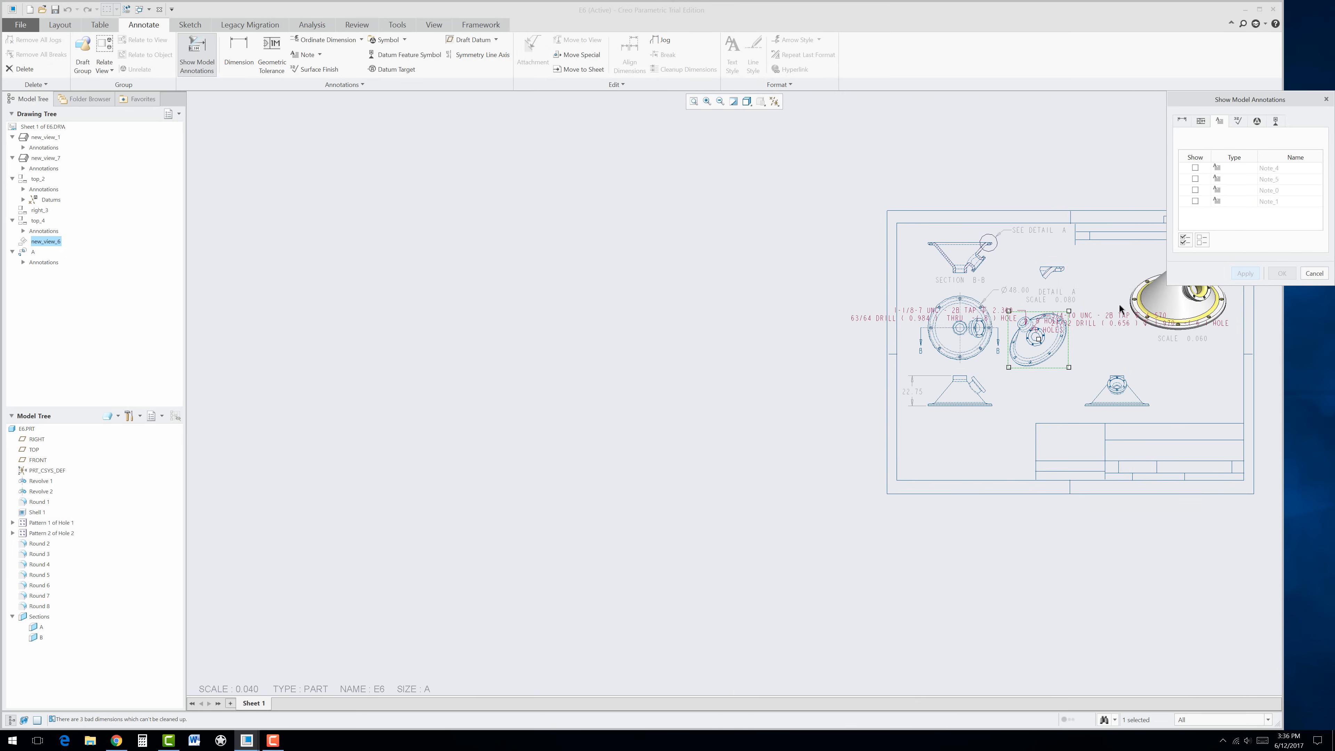
scroll(1119, 302, "down", 5)
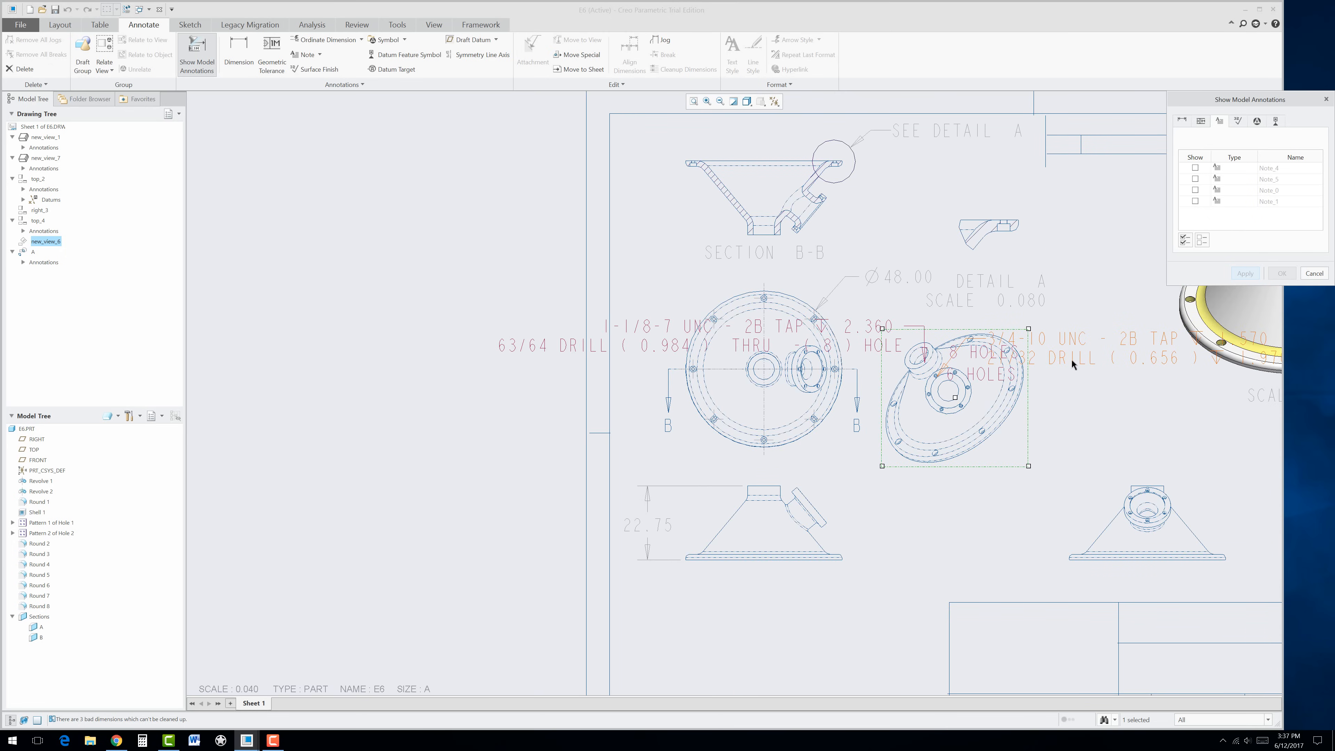
left_click(1072, 360)
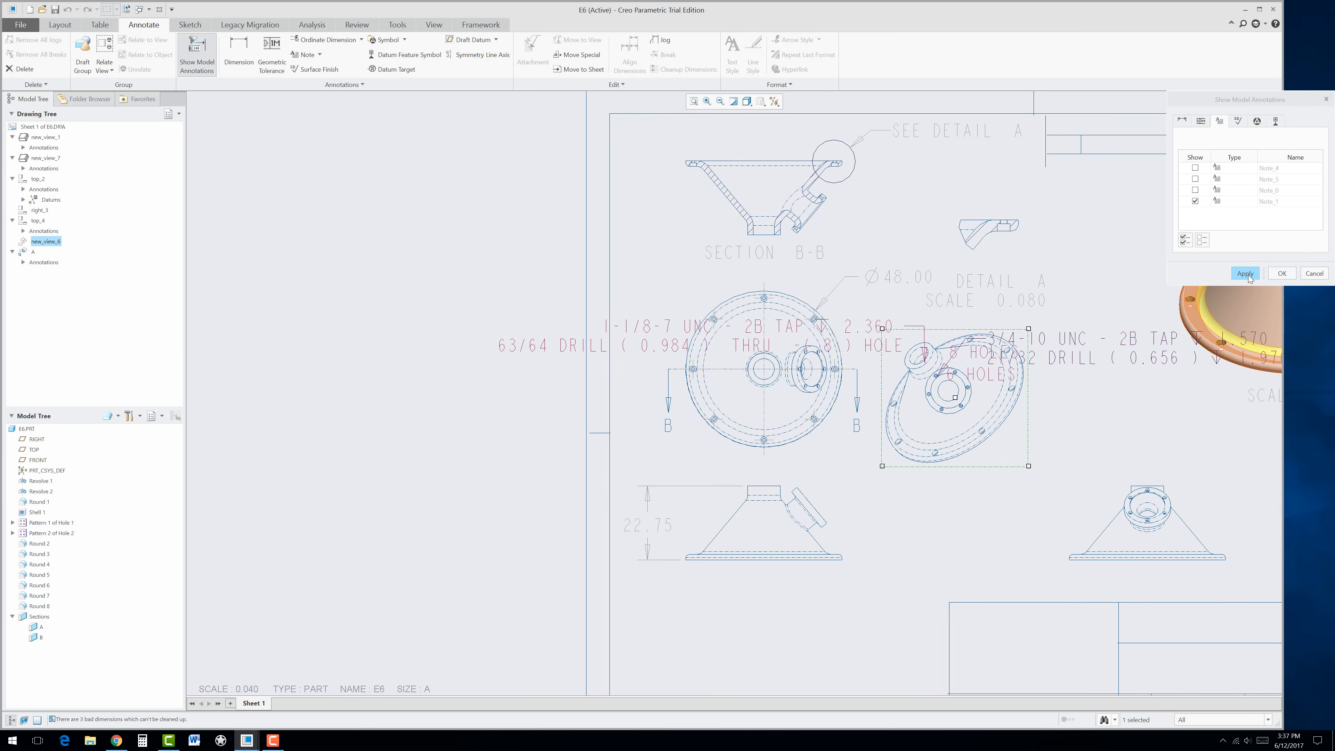
left_click(1245, 273)
left_click(1315, 274)
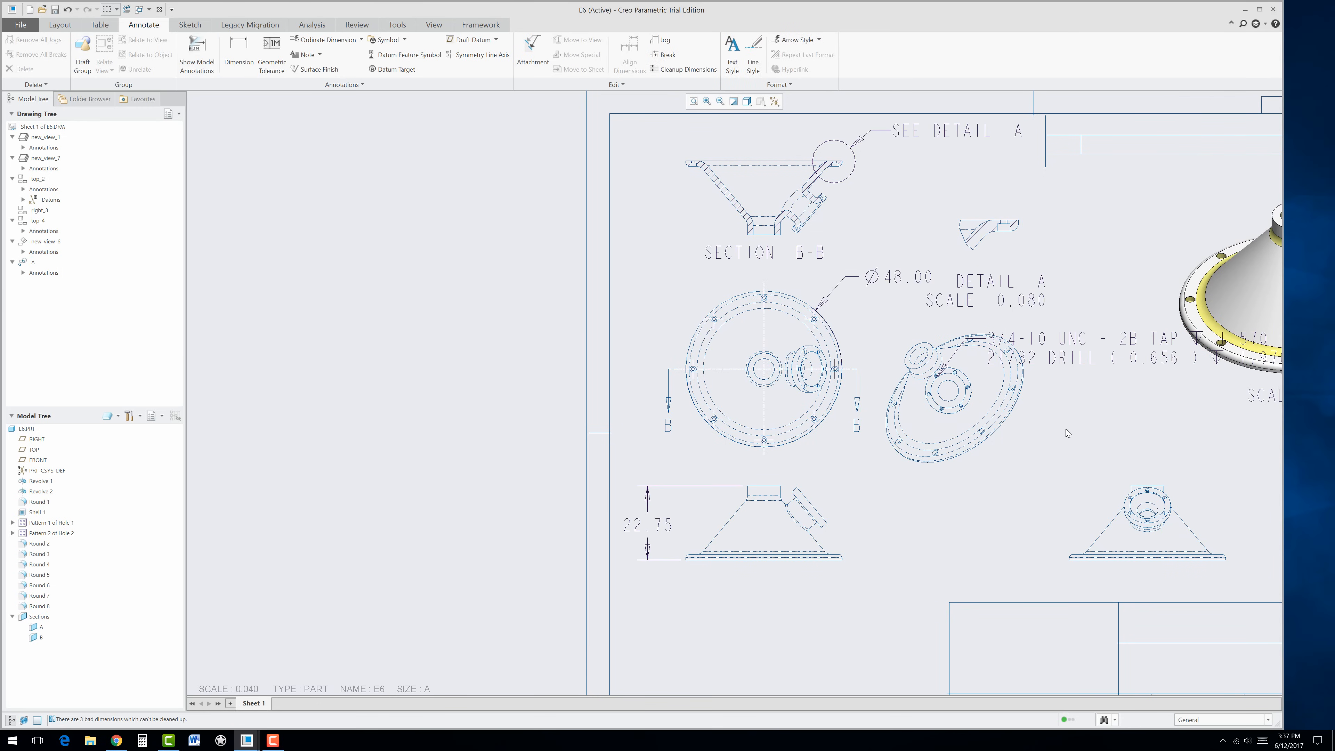
Step: Move the 3/4-10 UNC hole note below and to the right of the auxiliary view
left_click(1074, 347)
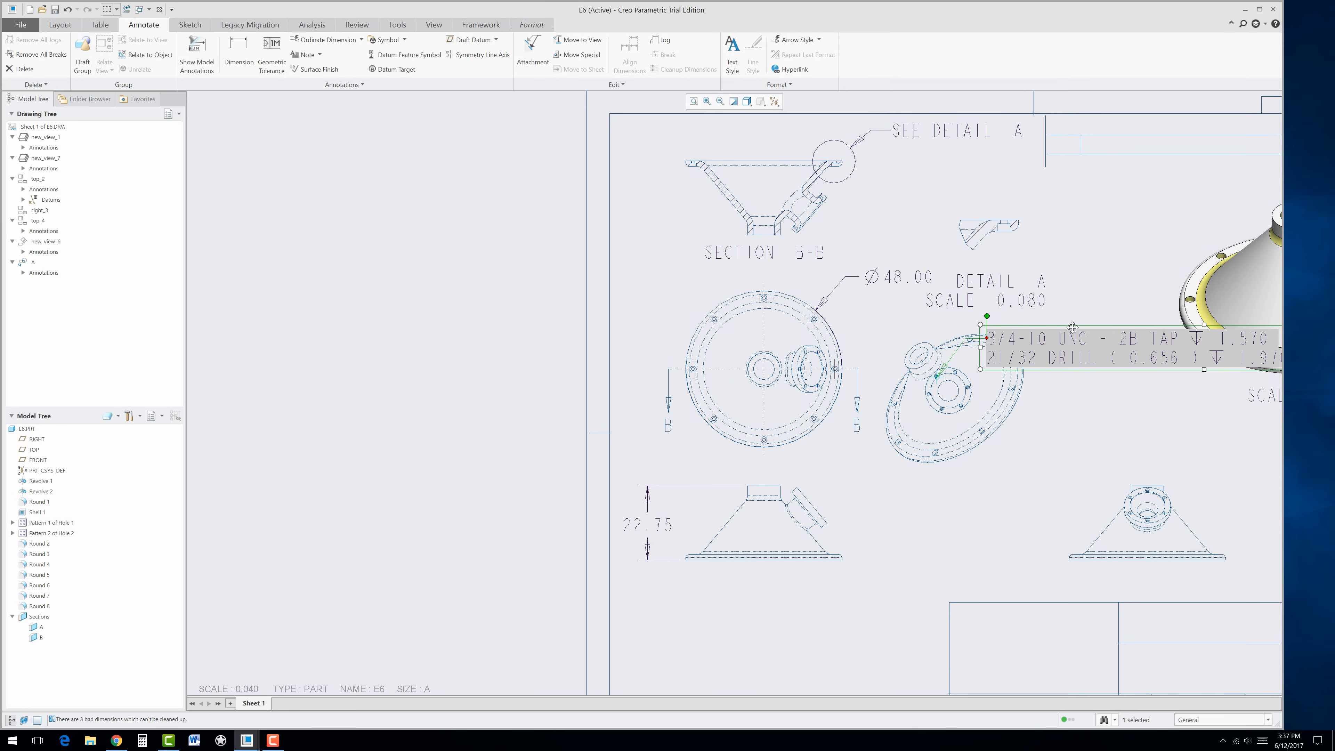
left_click_drag(1075, 304, 1032, 487)
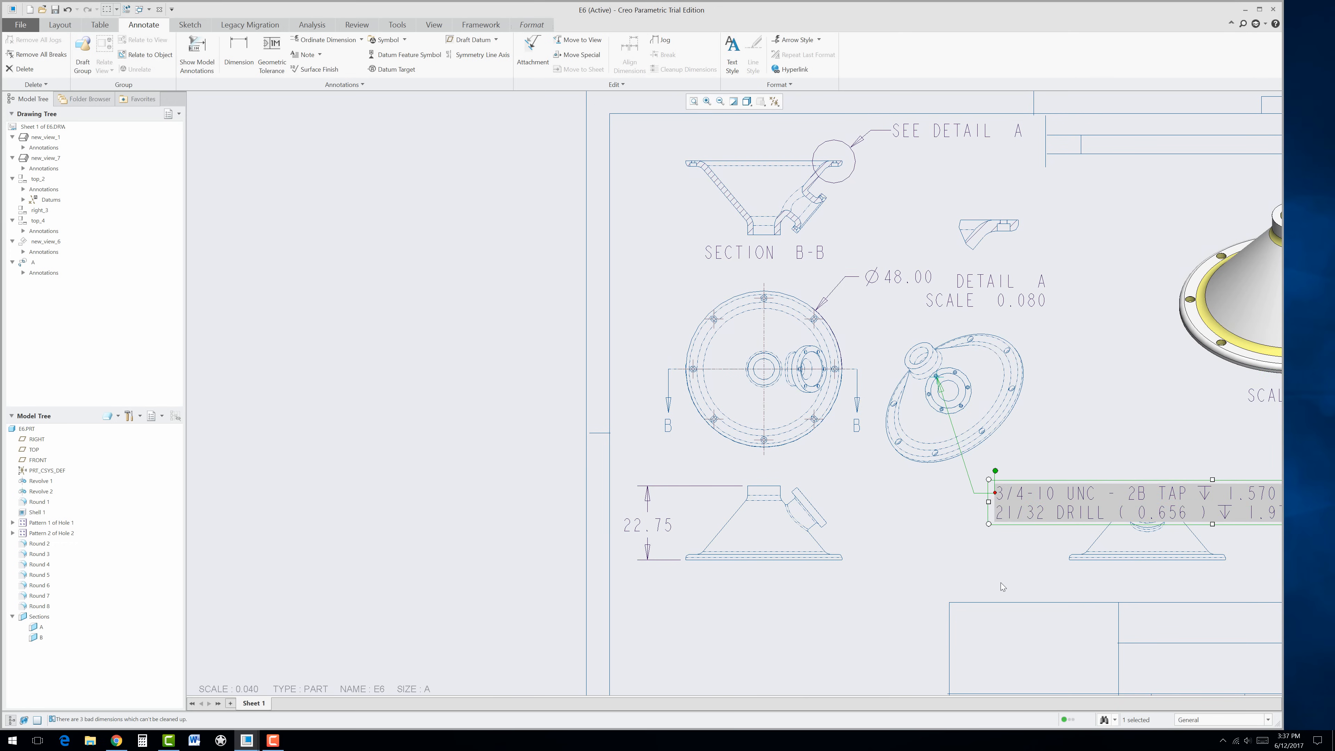
left_click(995, 551)
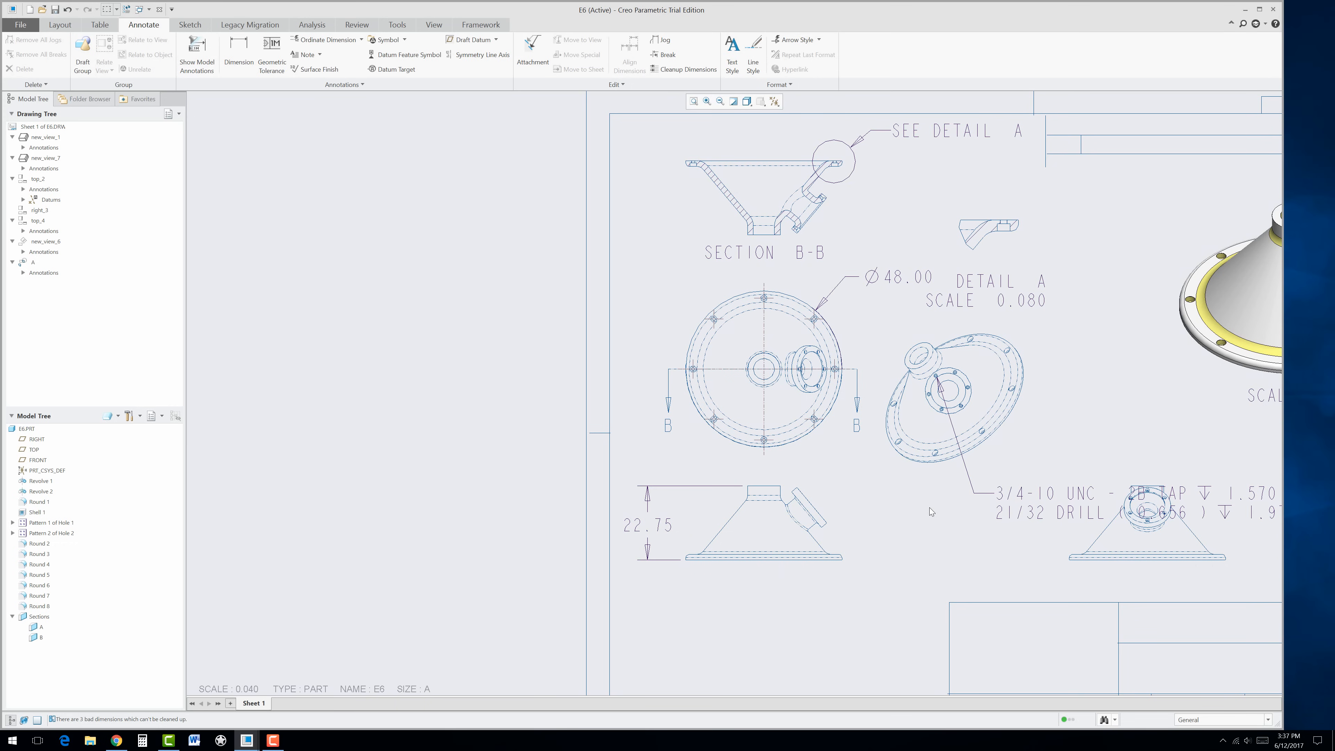
scroll(901, 502, "up", 2)
scroll(1035, 456, "down", 2)
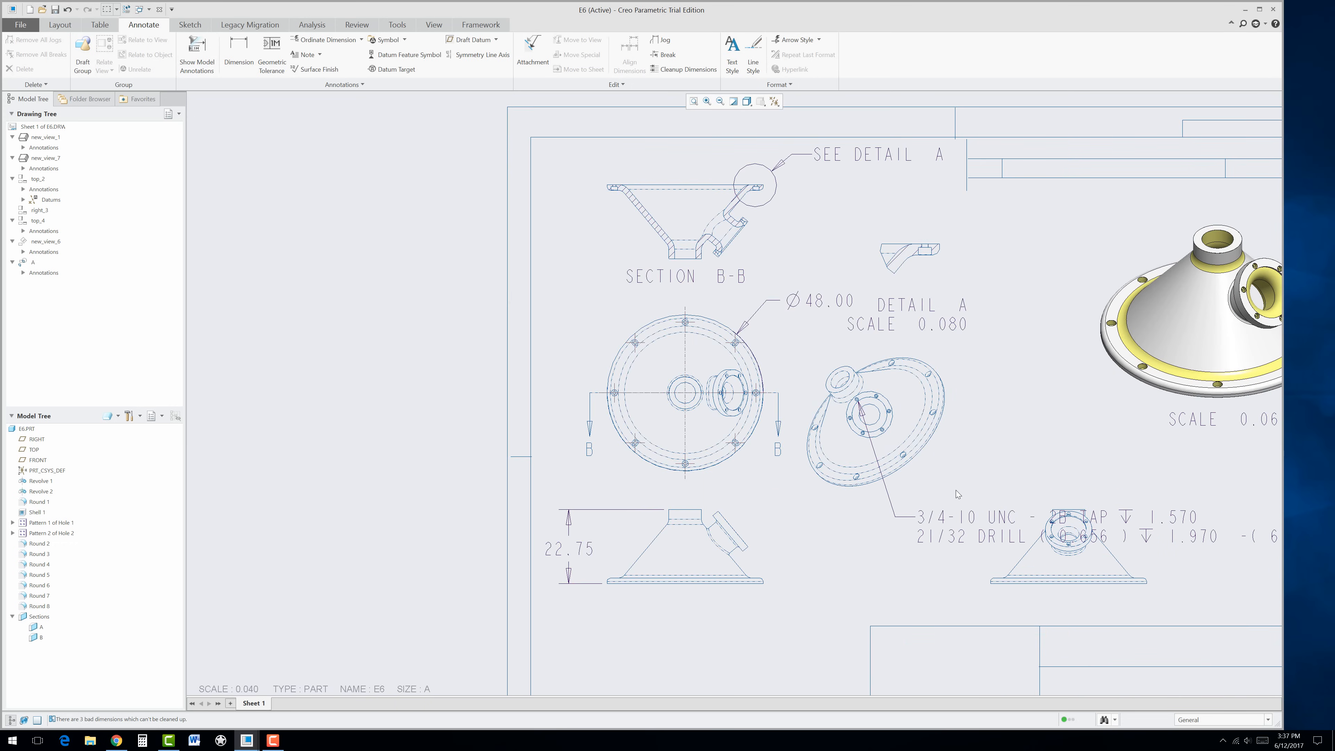
Step: Move the 3/4-10 UNC hole note to the upper right of the auxiliary view and shift detail view A upward to clear it
left_click(988, 521)
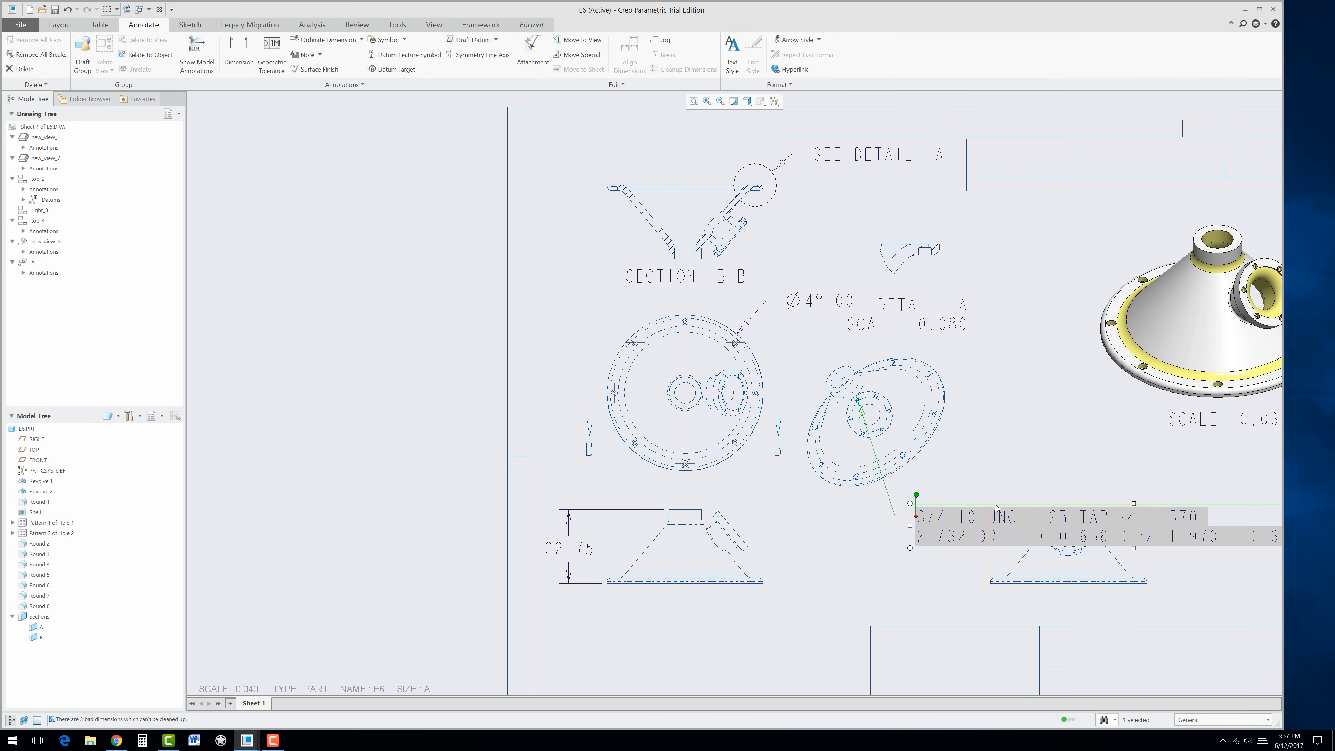
left_click_drag(996, 508, 985, 308)
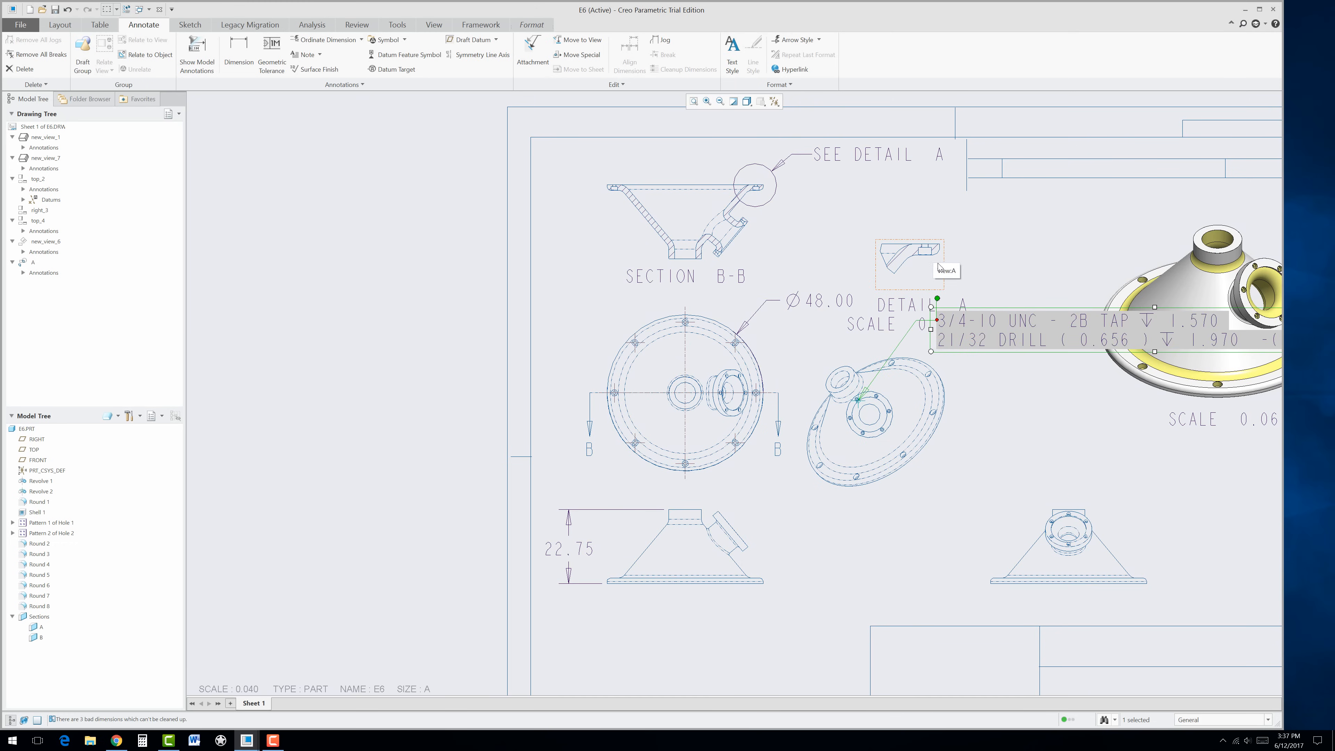
left_click(948, 267)
left_click_drag(948, 267, 946, 211)
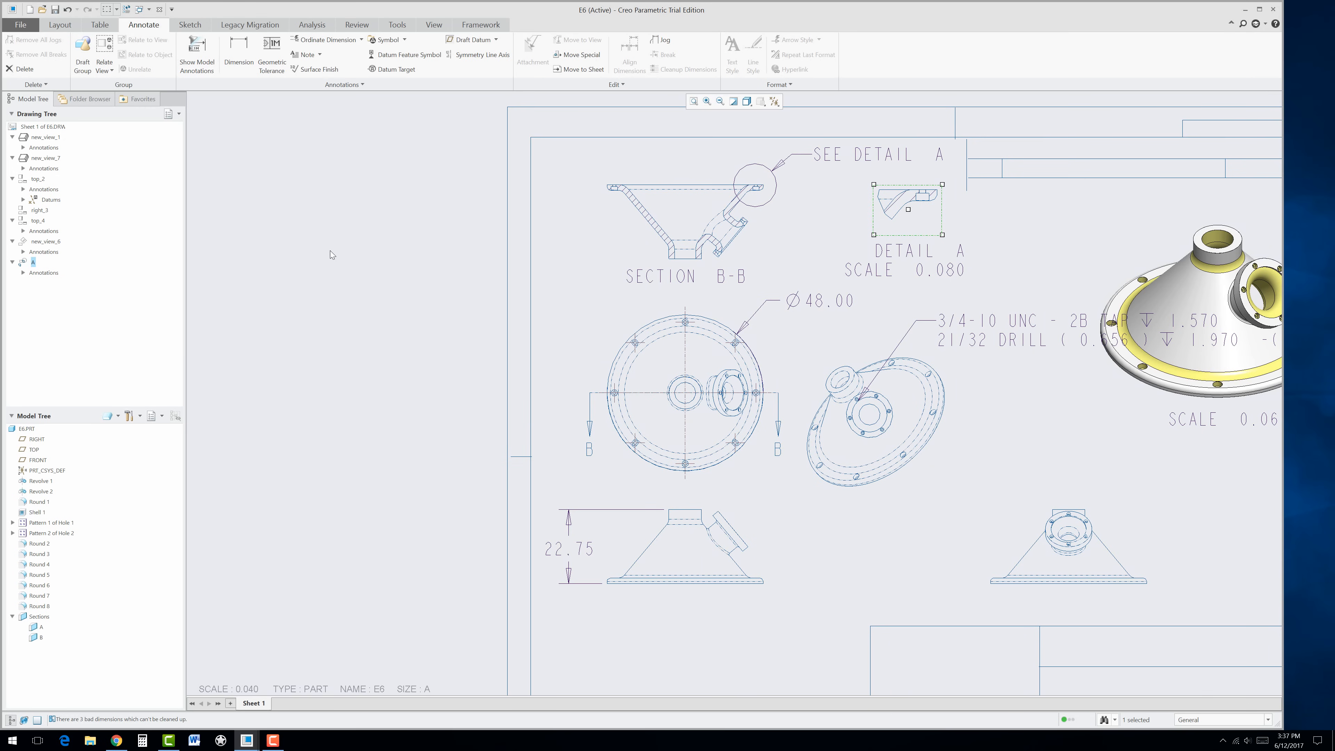
Step: Open the drawing's detail options and examine the settings controlling text, views, cross sections and dimensions
left_click(21, 25)
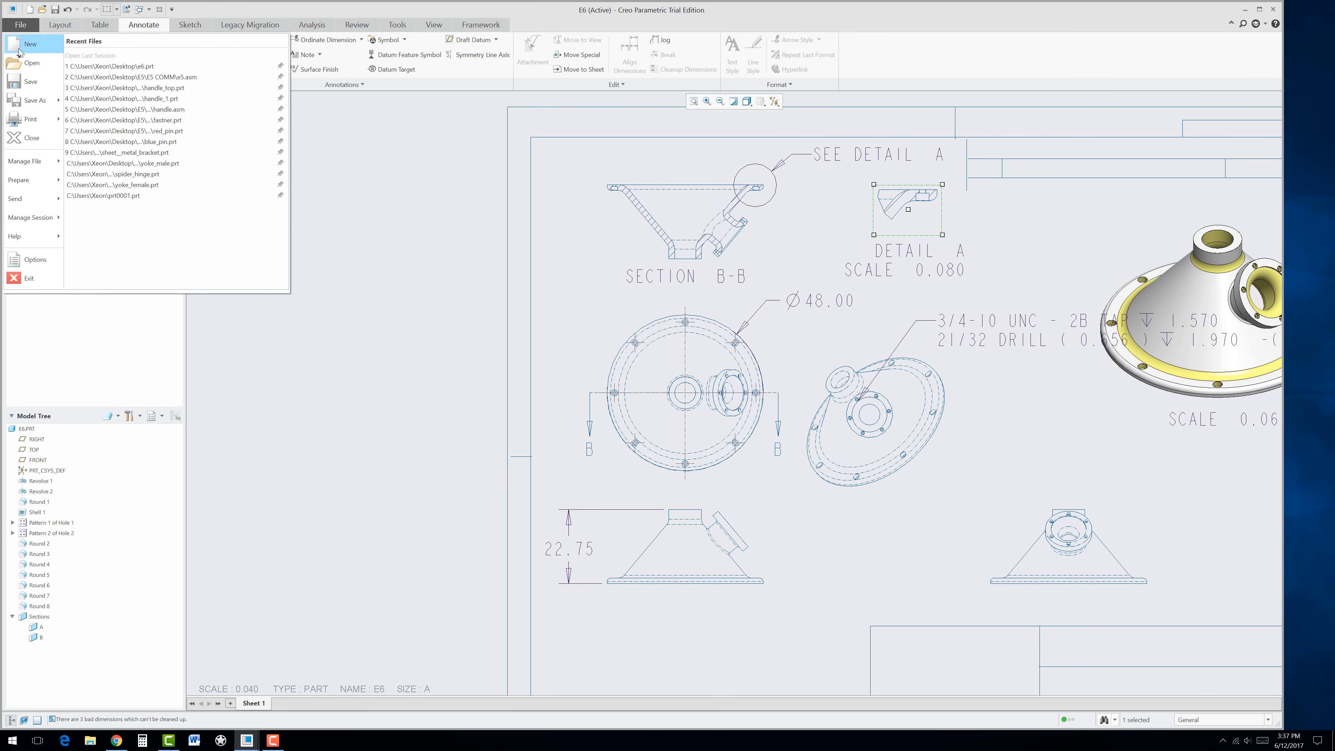
mouse_move(32, 164)
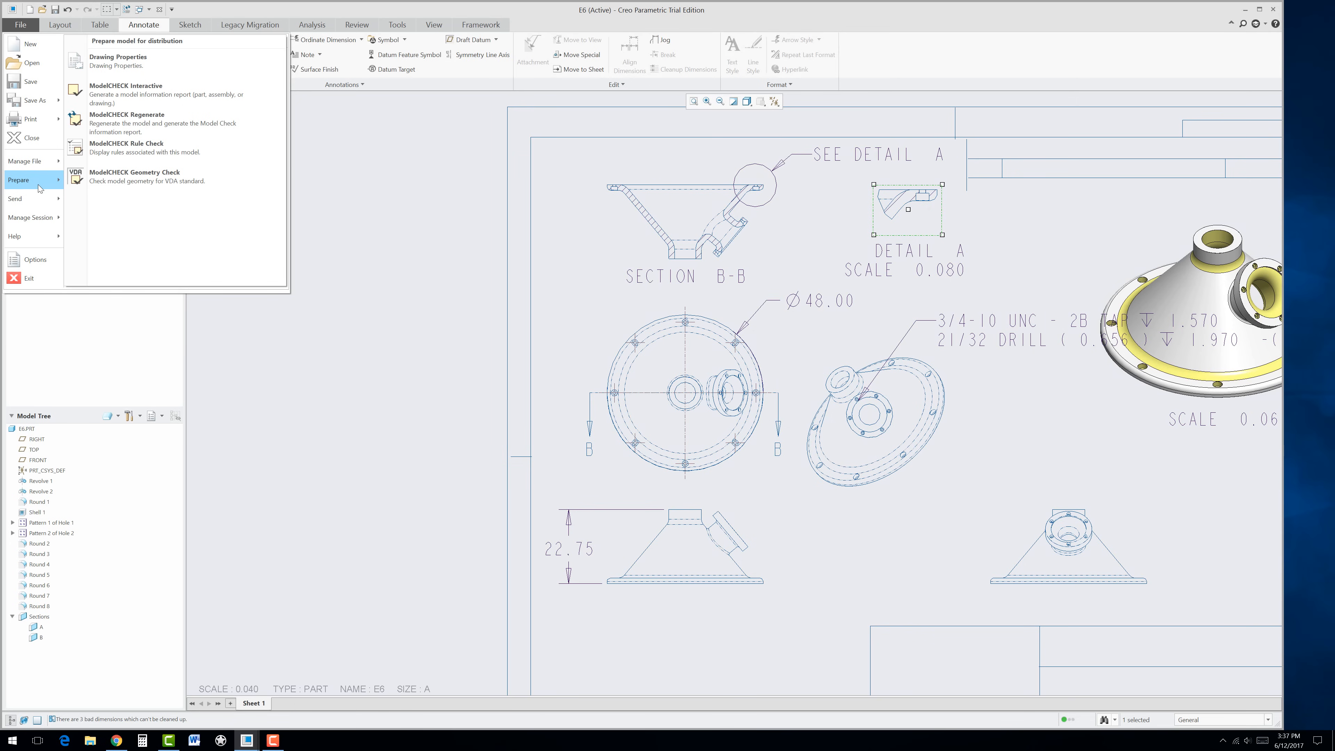
left_click(121, 61)
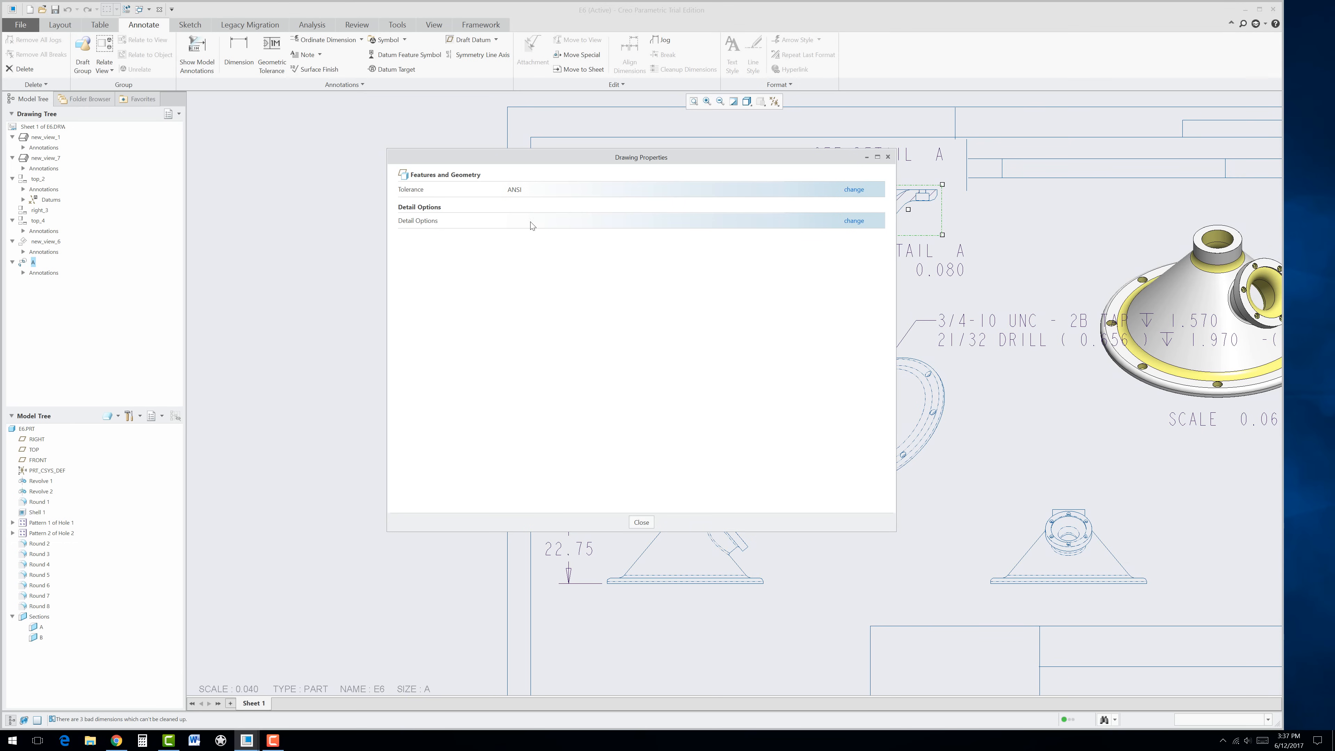
left_click(854, 221)
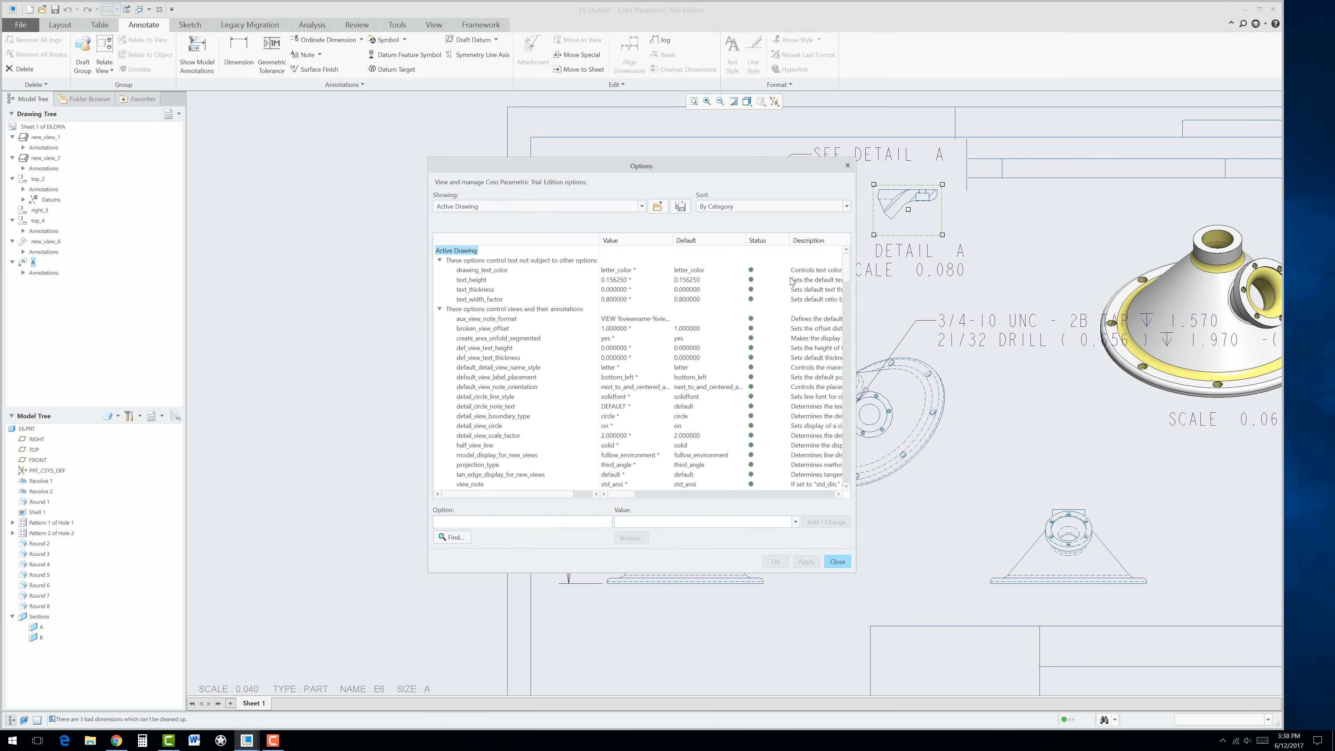
scroll(713, 364, "down", 7)
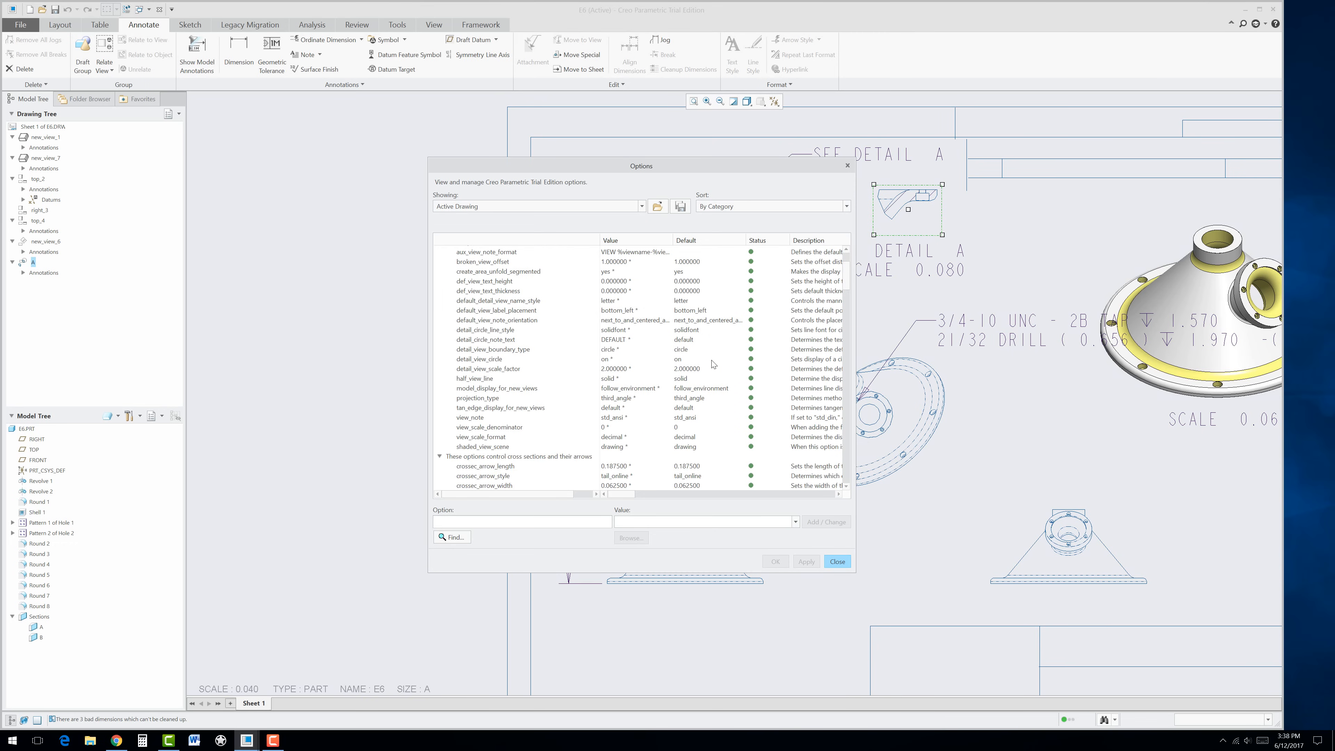
scroll(713, 364, "down", 13)
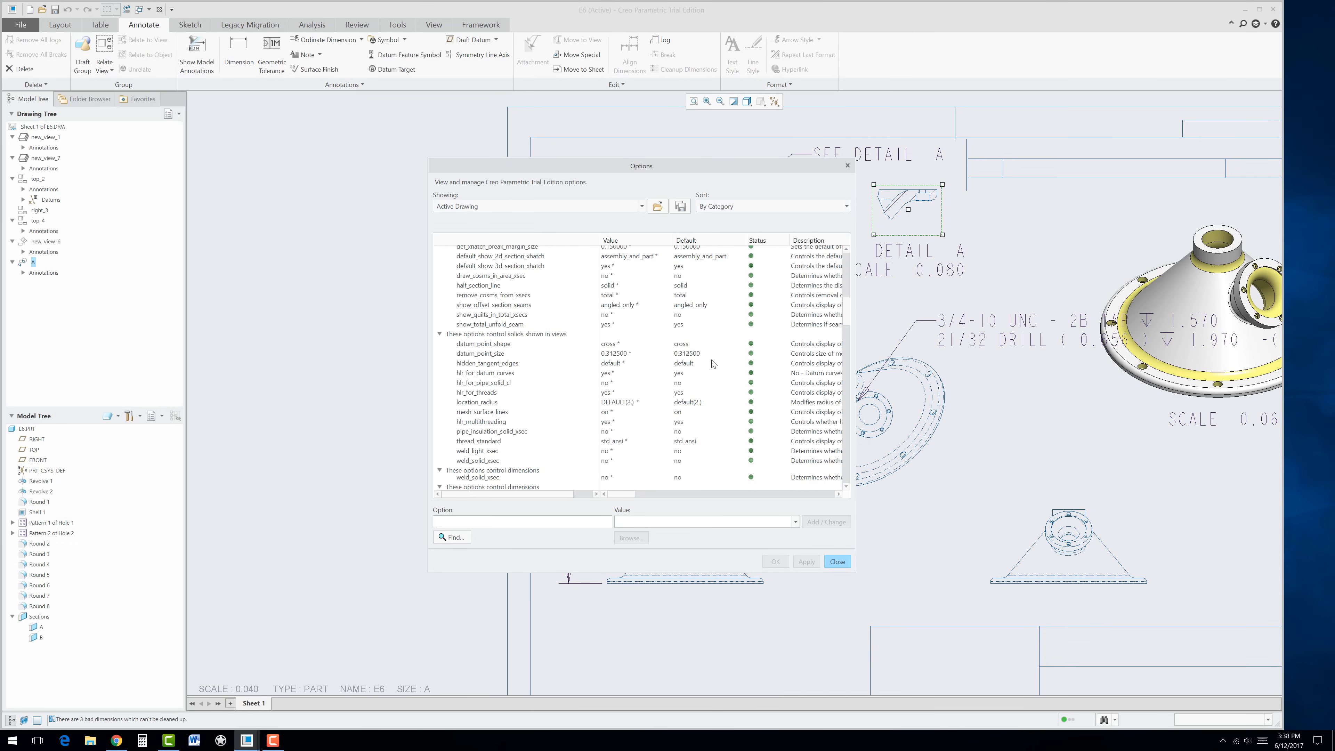
scroll(712, 364, "down", 2)
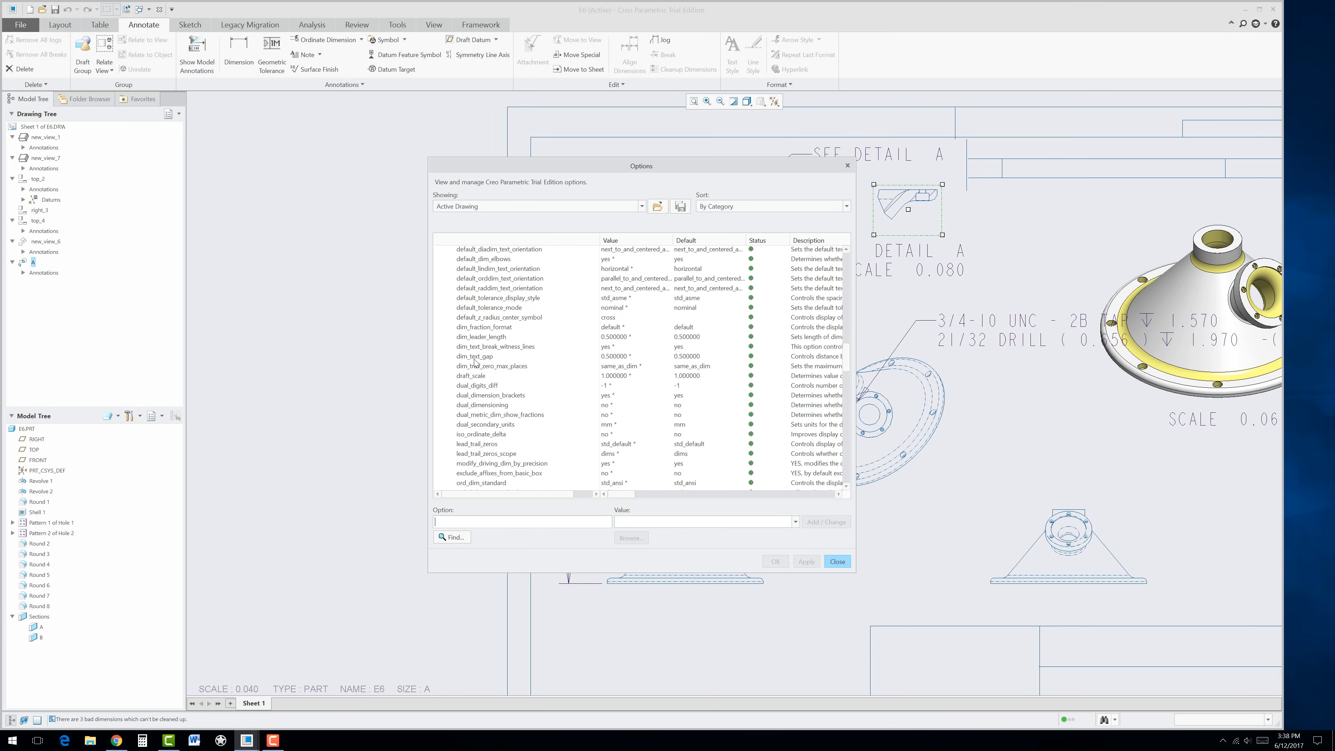
scroll(534, 362, "up", 1)
scroll(541, 362, "up", 10)
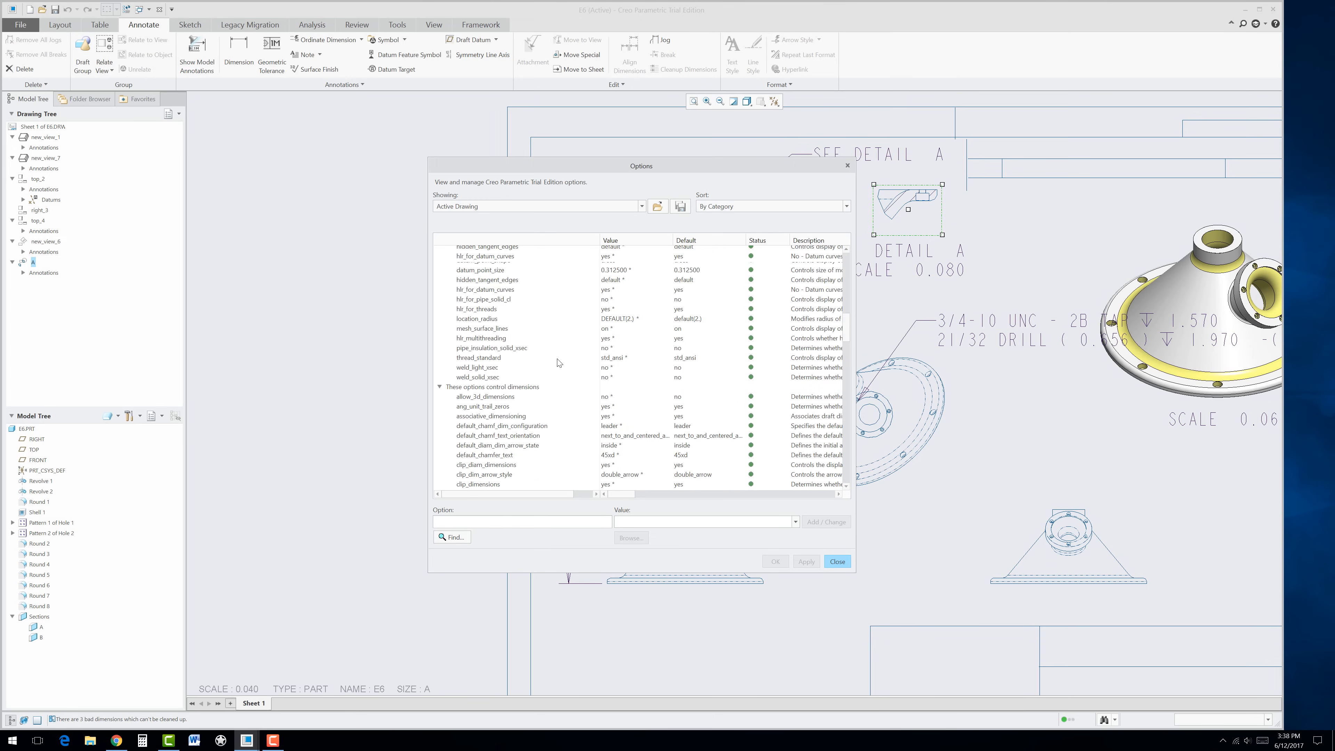
scroll(558, 362, "up", 12)
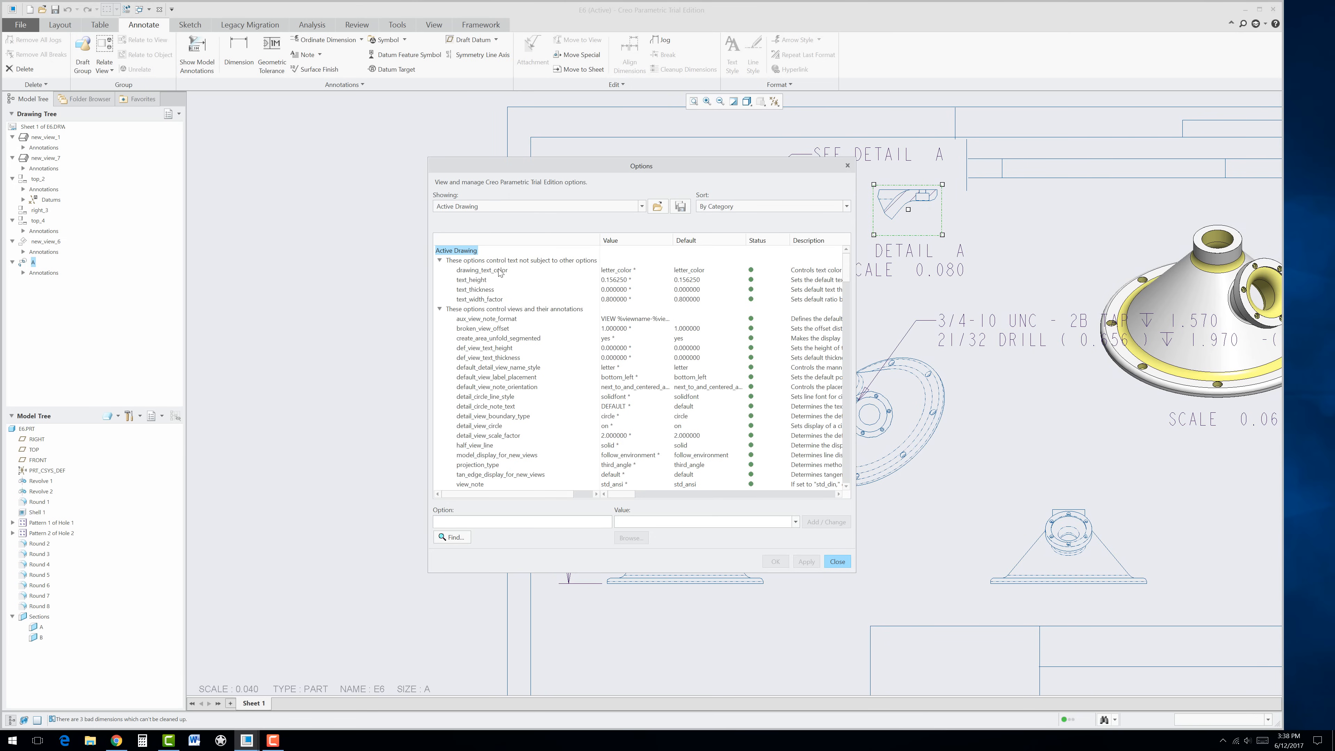
Step: Set the text_height detail option to 0.06, apply it to the drawing, and close the drawing properties
left_click(482, 280)
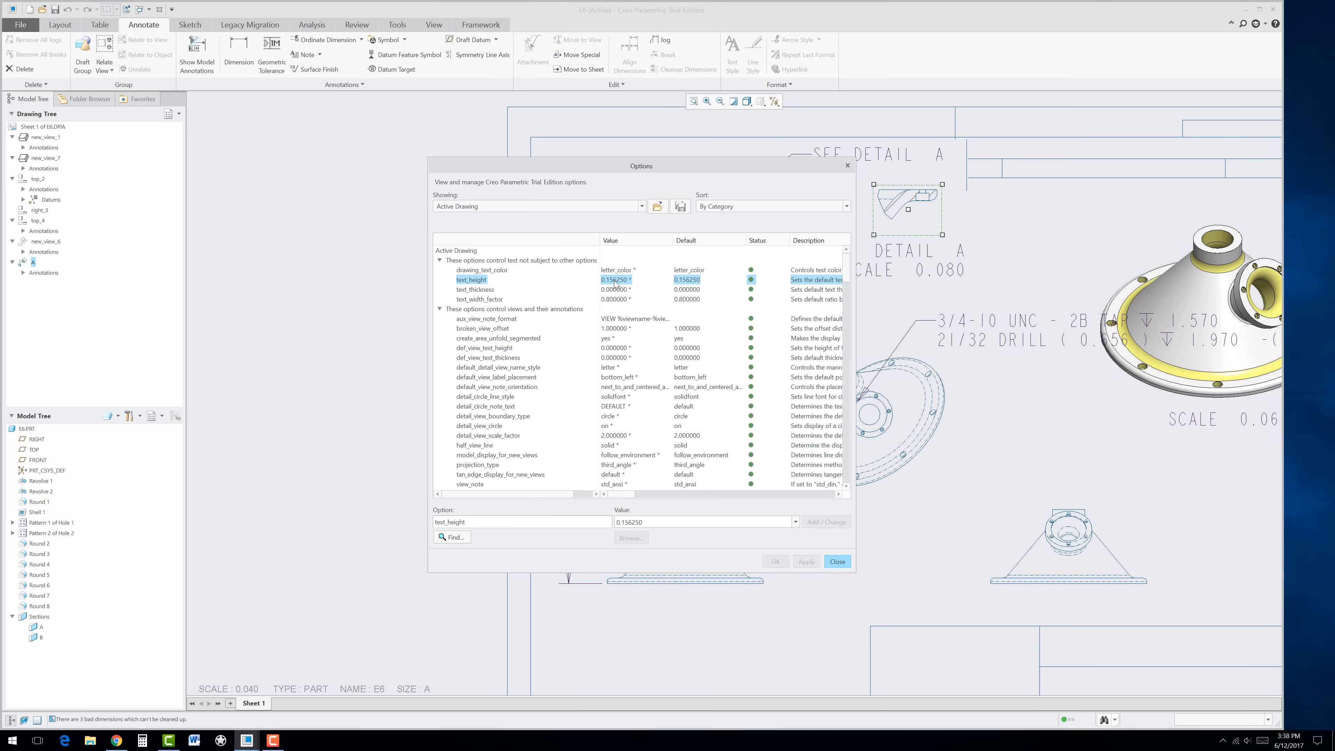
left_click(623, 524)
left_click(623, 523)
left_click_drag(623, 524, 654, 522)
type("0.06")
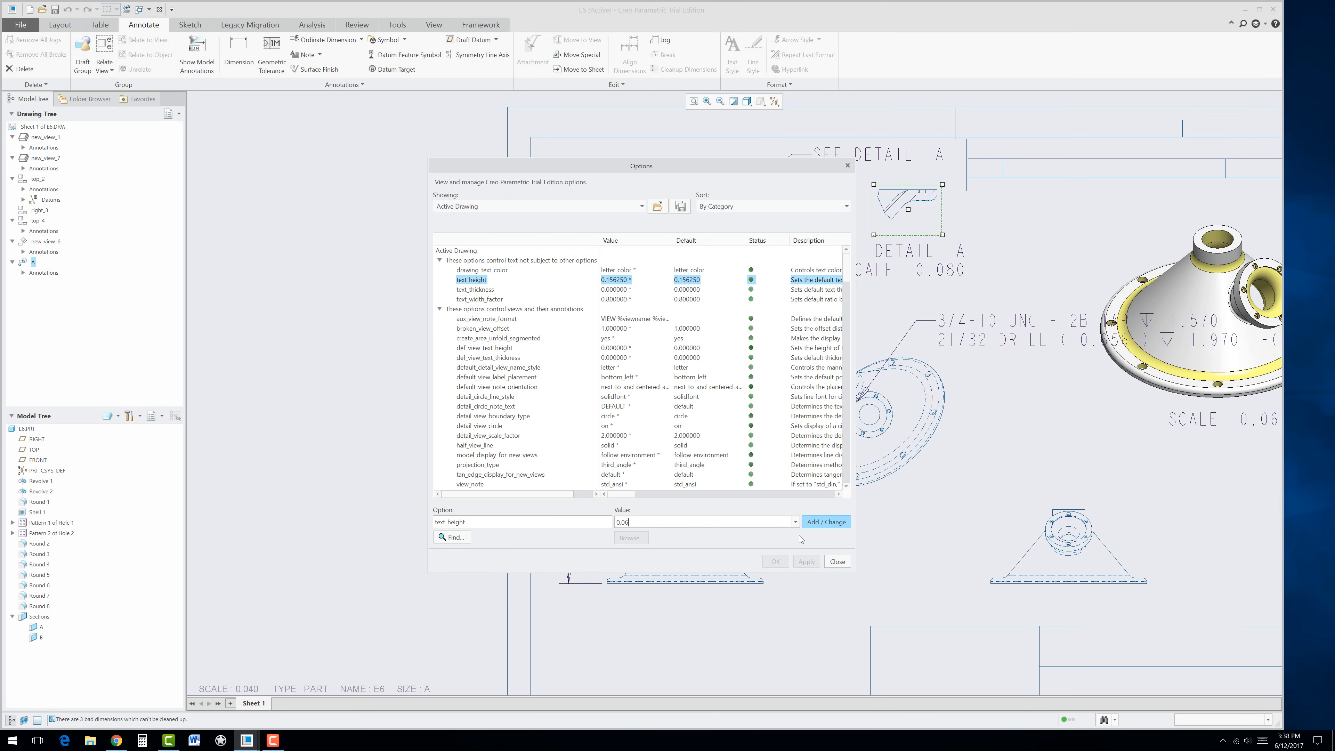
left_click(818, 522)
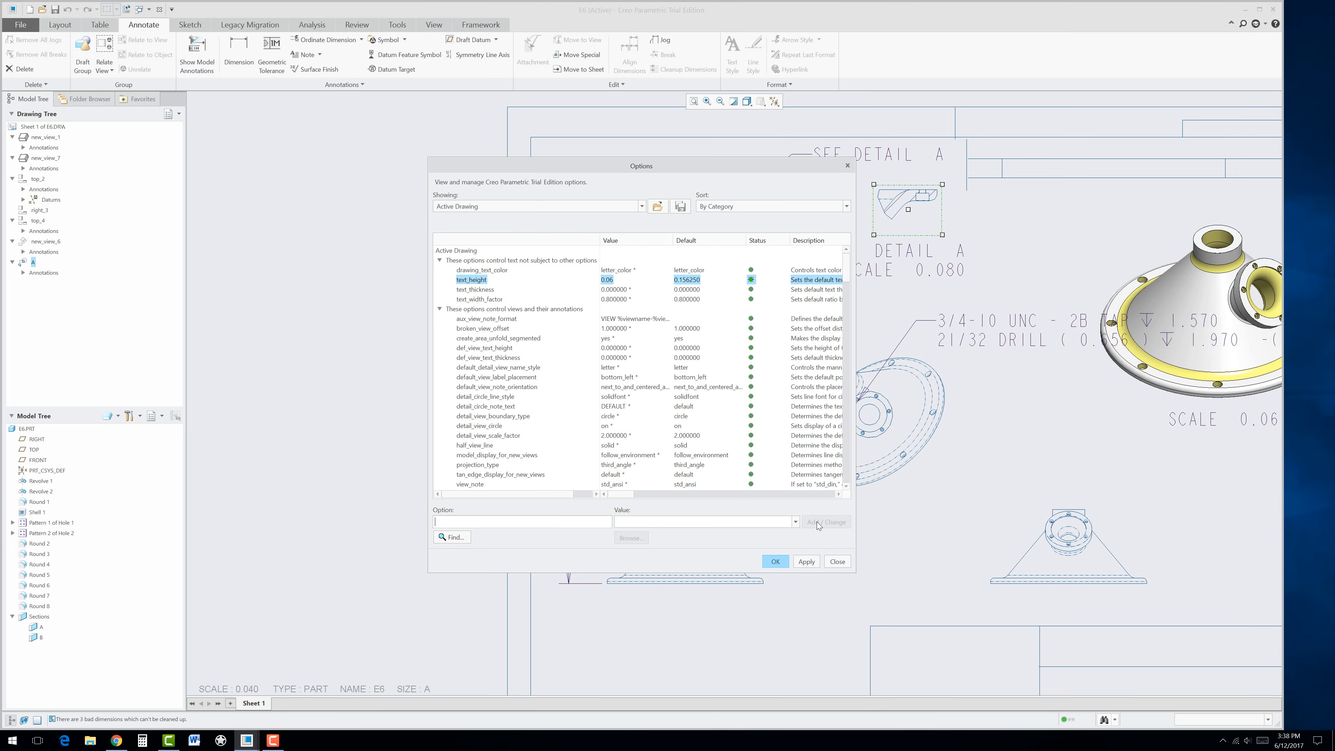
left_click(801, 563)
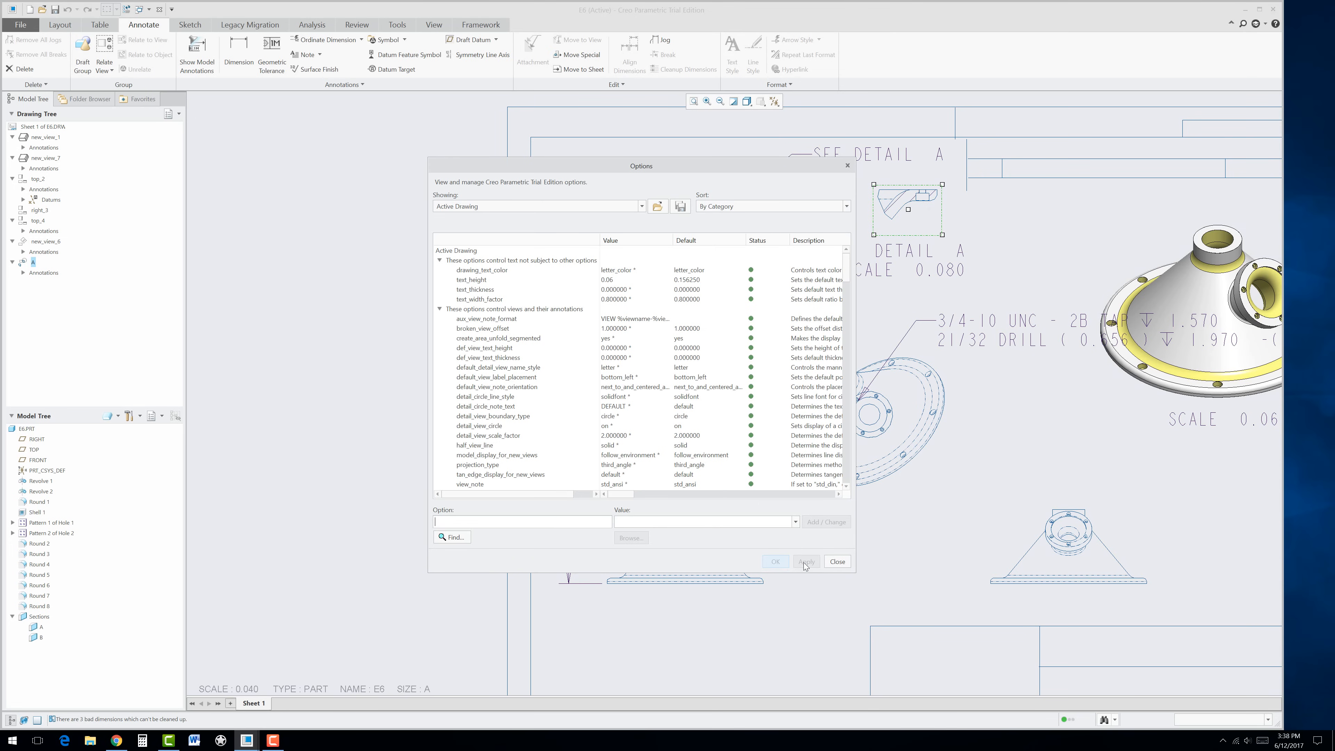
left_click(847, 561)
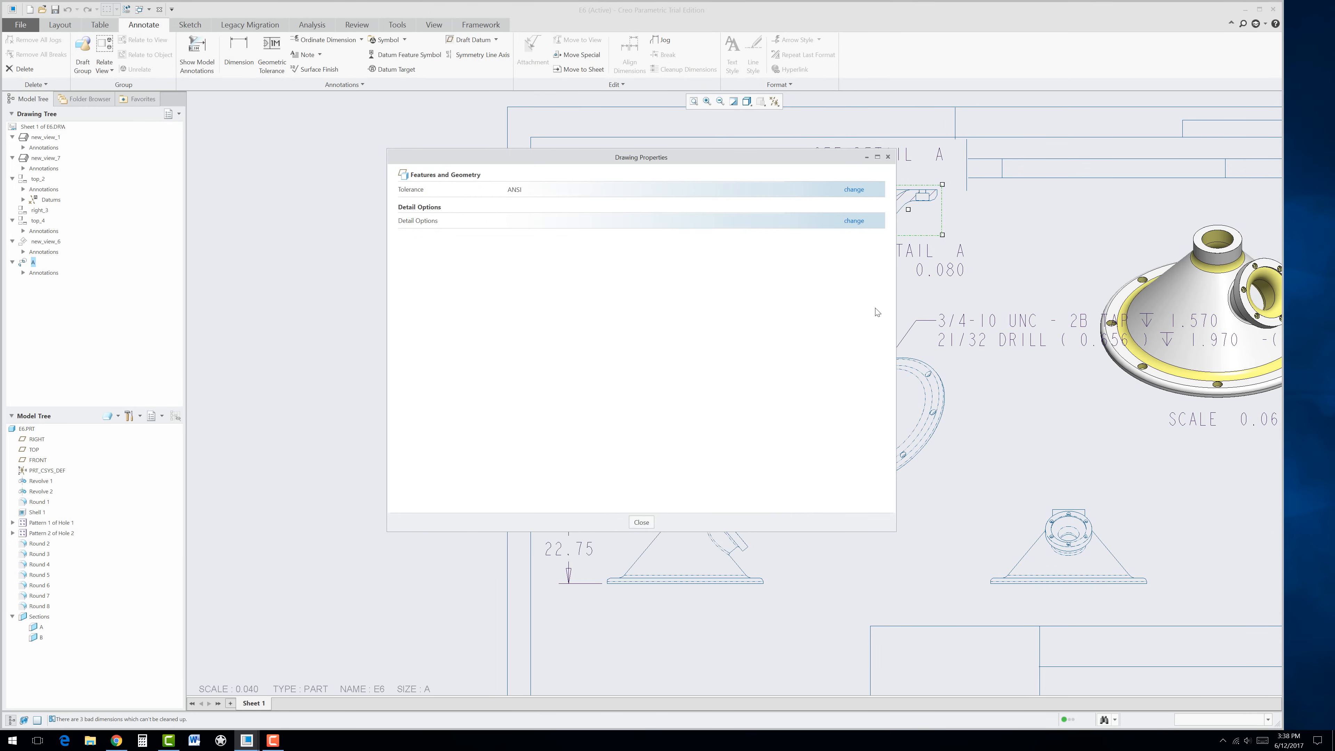
left_click(641, 522)
Step: Move the 3/4-10 UNC hole note slightly up and left, clear of the shaded isometric view
scroll(963, 489, "up", 3)
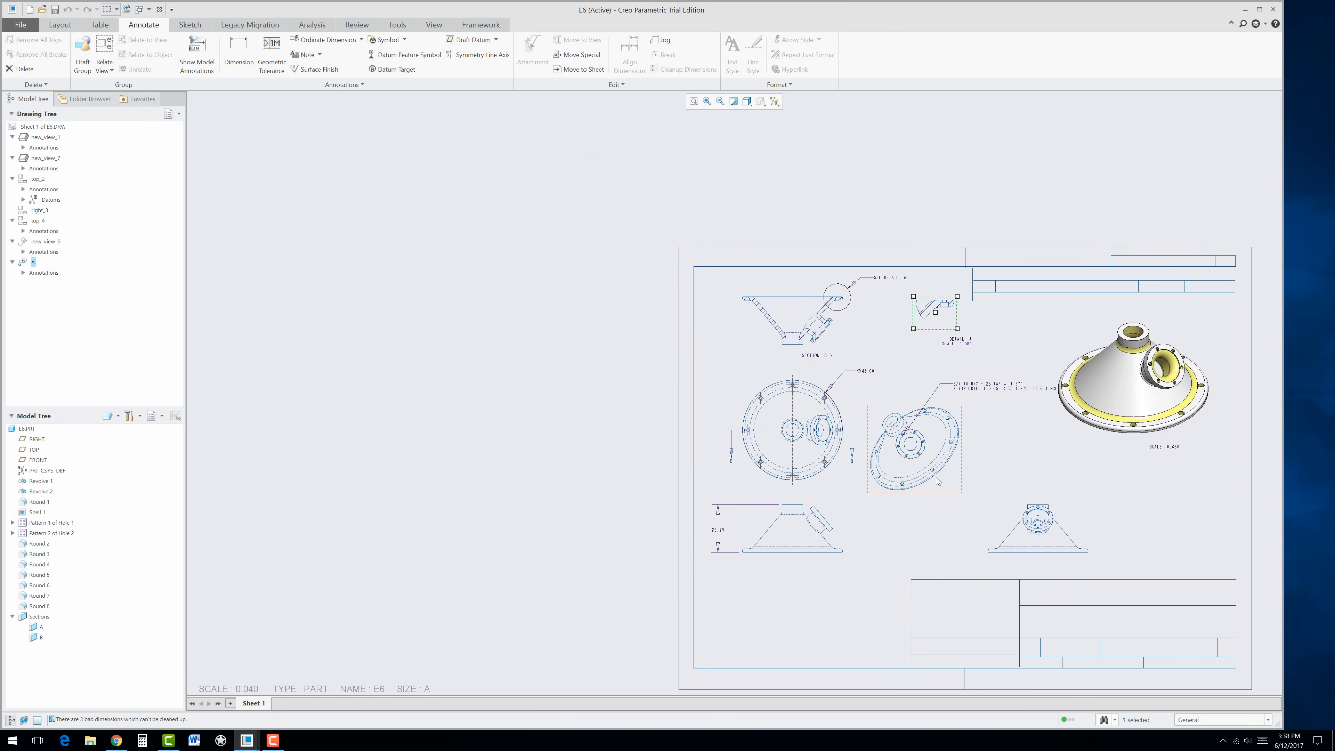
scroll(894, 463, "down", 3)
scroll(1038, 405, "down", 1)
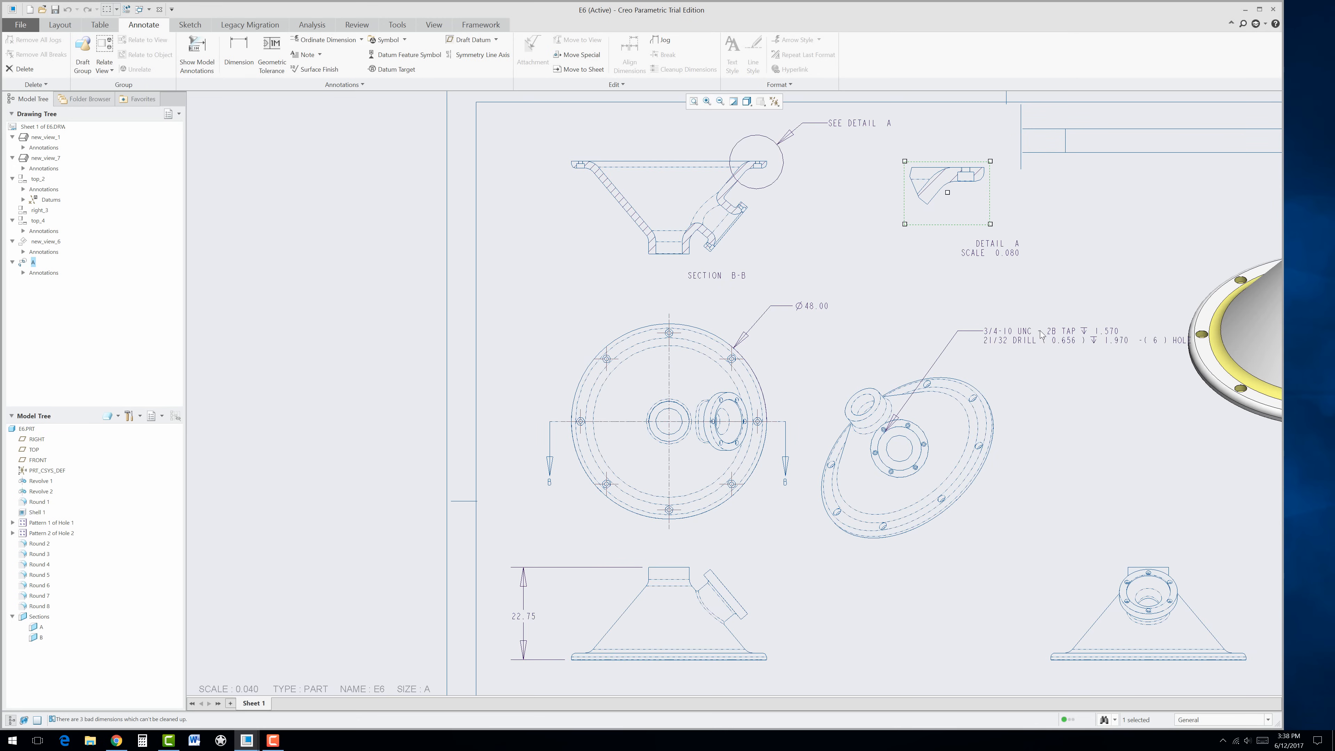
left_click(1034, 335)
left_click(1019, 333)
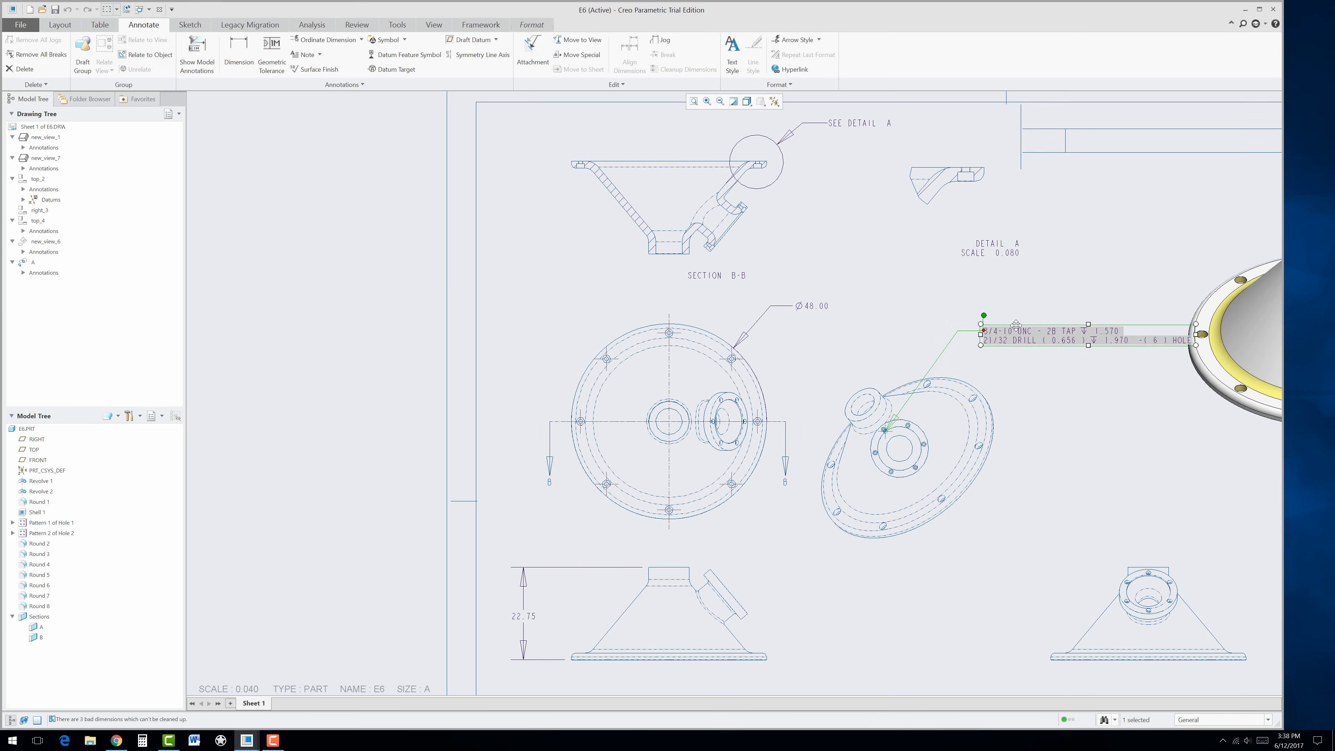
left_click_drag(1017, 326, 998, 306)
left_click(1047, 434)
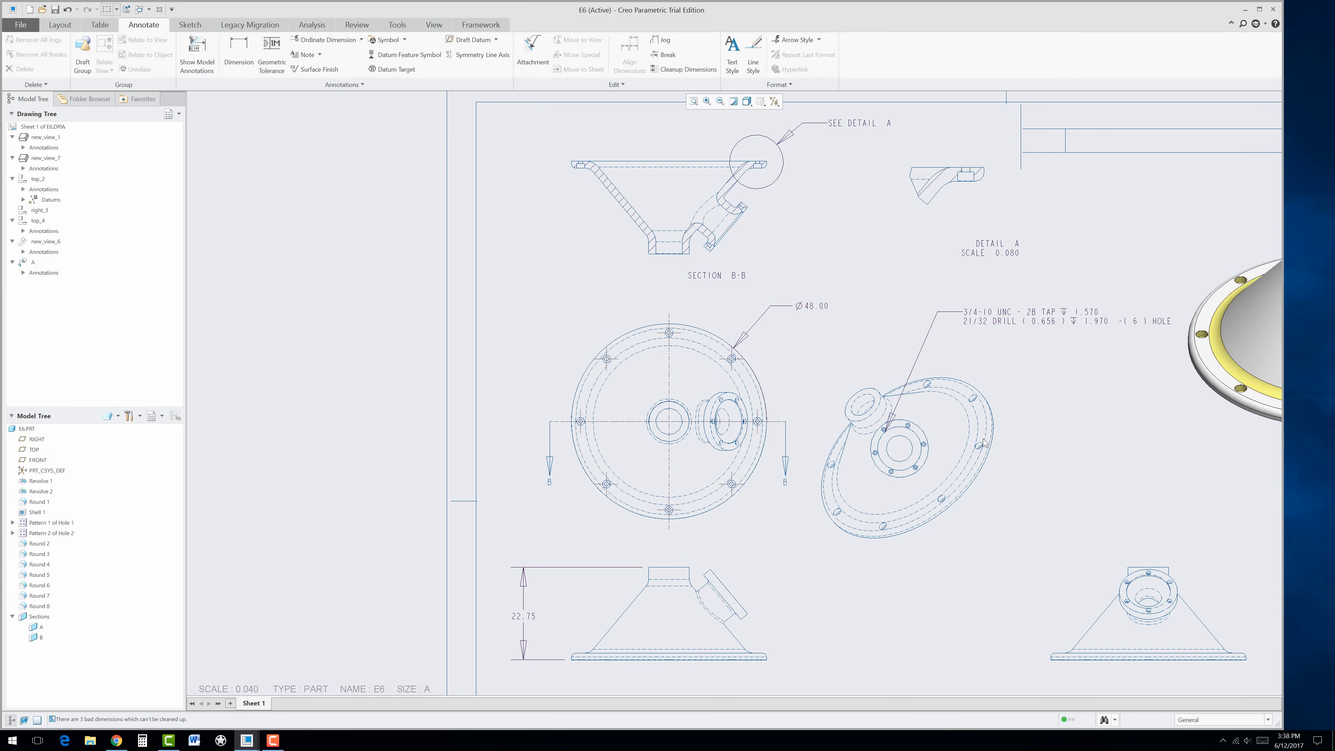
Step: Attach a 0.001 position tolerance frame to the small flange's outer edge in the auxiliary view, placing it to the upper right
scroll(740, 277, "up", 3)
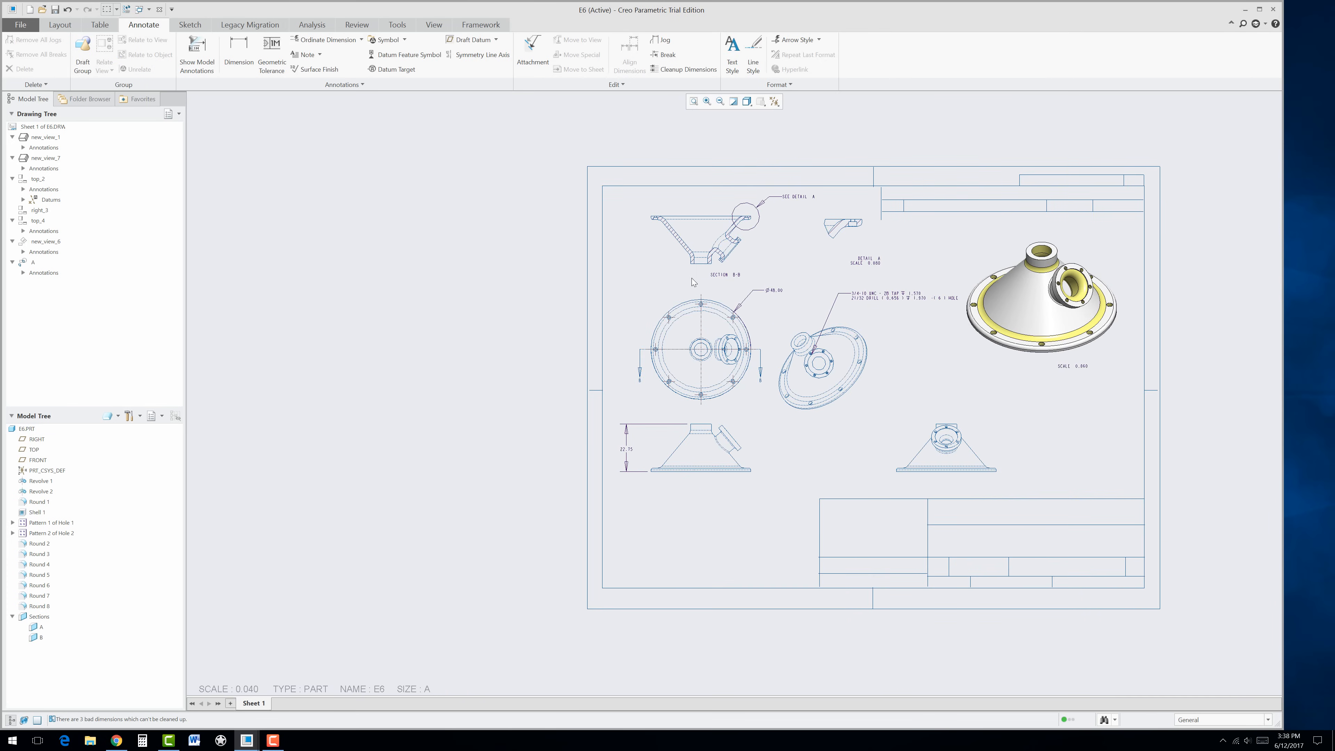
scroll(834, 416, "down", 3)
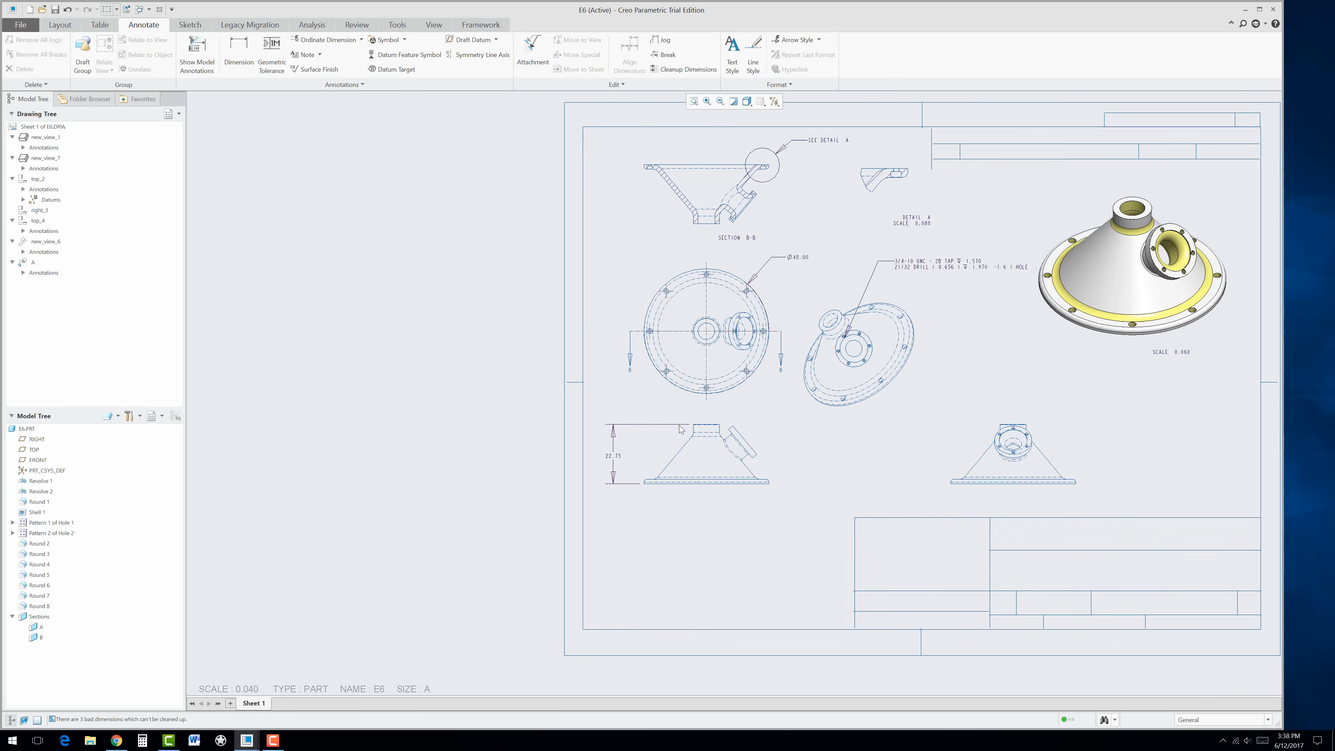
scroll(896, 306, "down", 3)
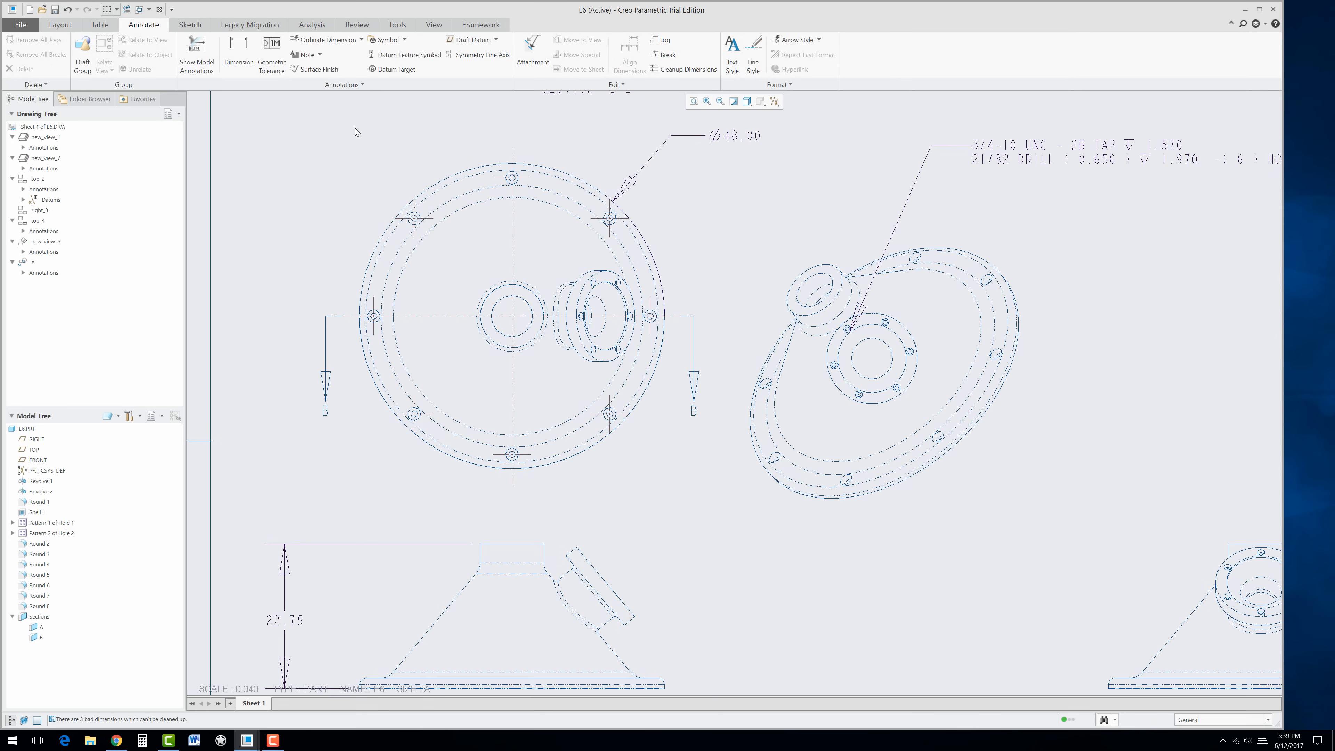
left_click(275, 59)
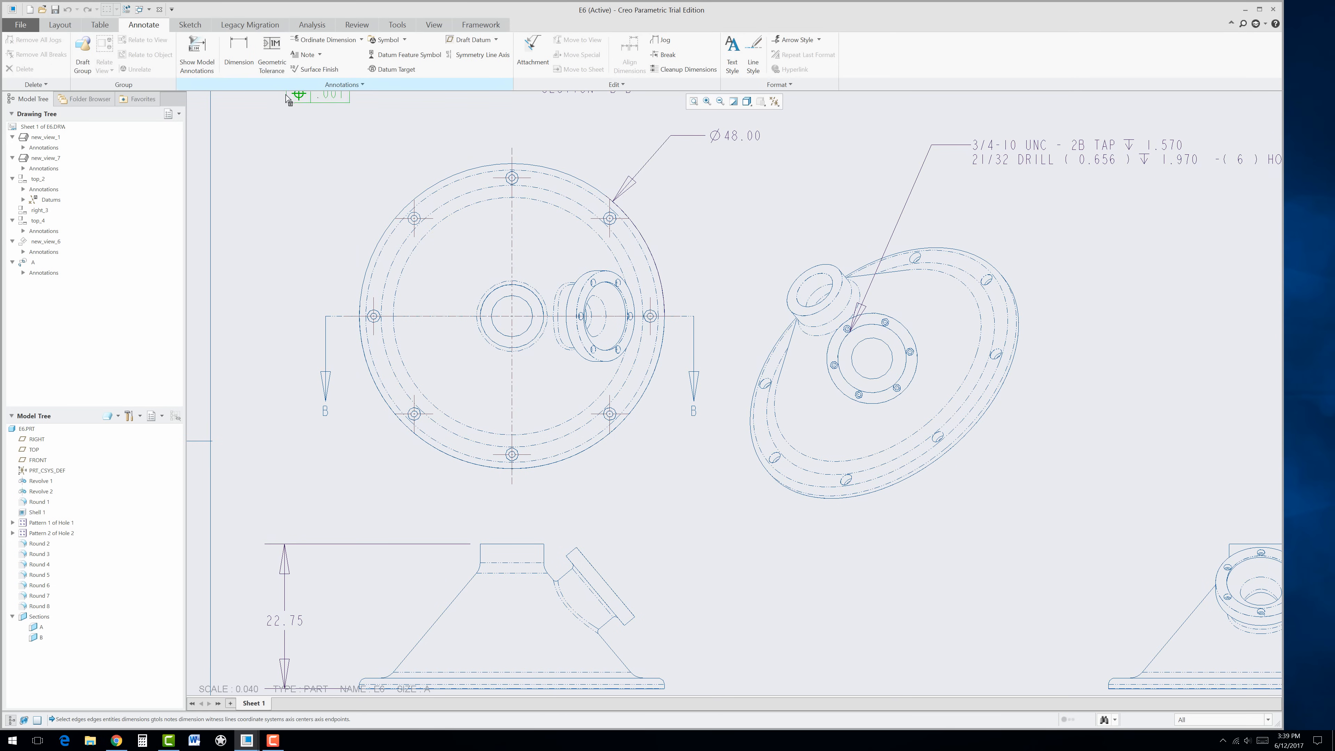
left_click(909, 333)
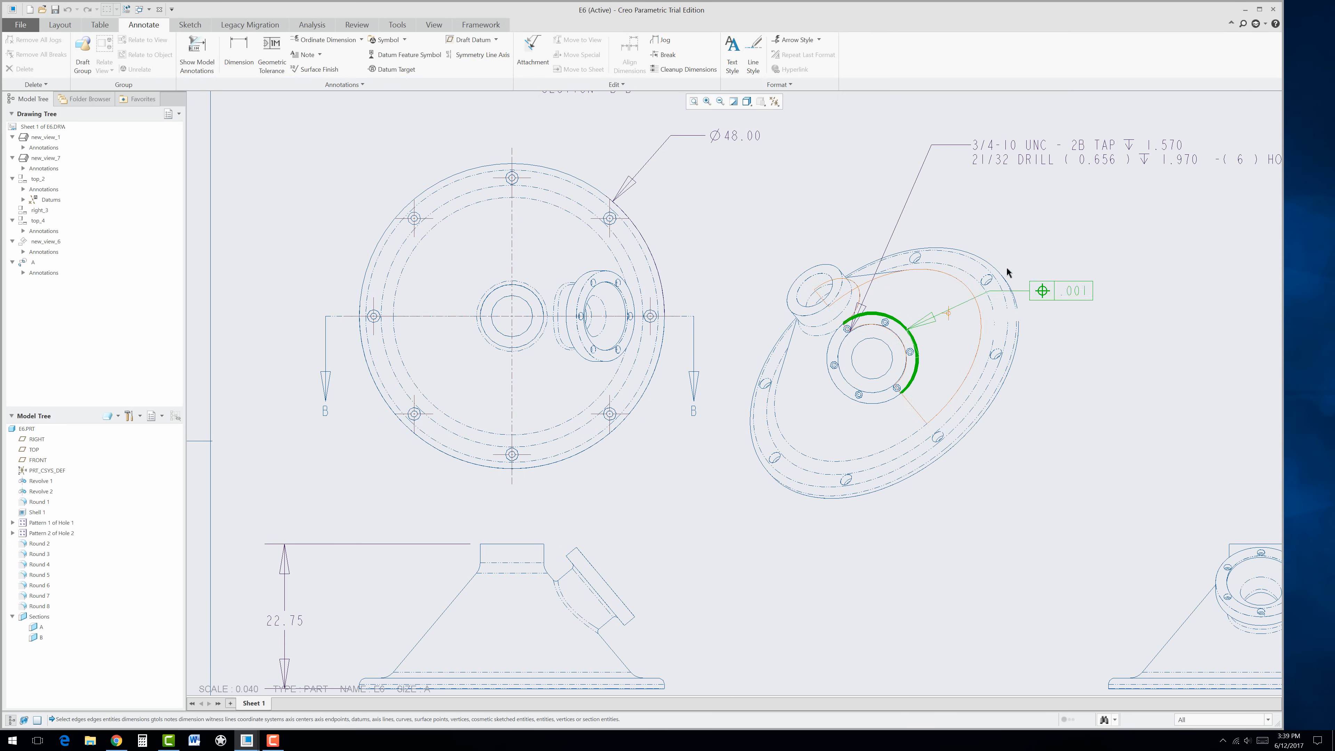
middle_click(1035, 231)
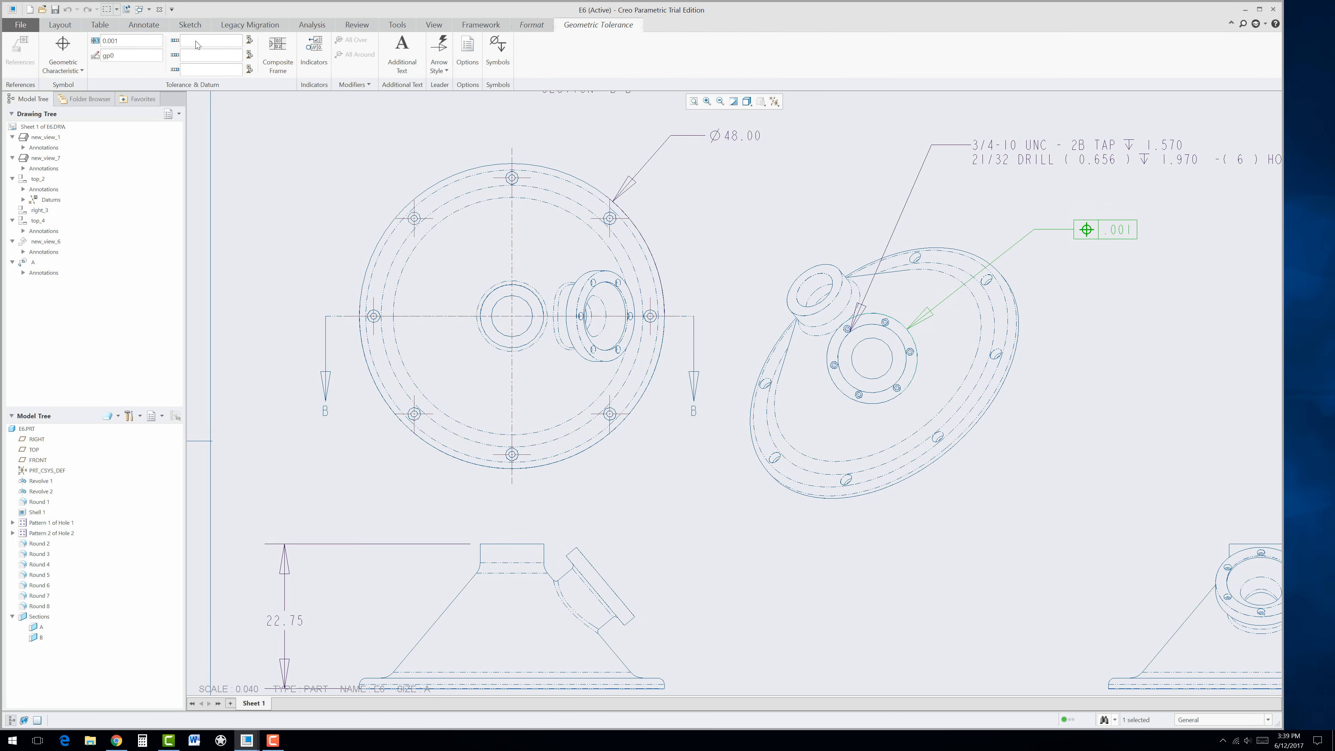
left_click(202, 57)
left_click(782, 218)
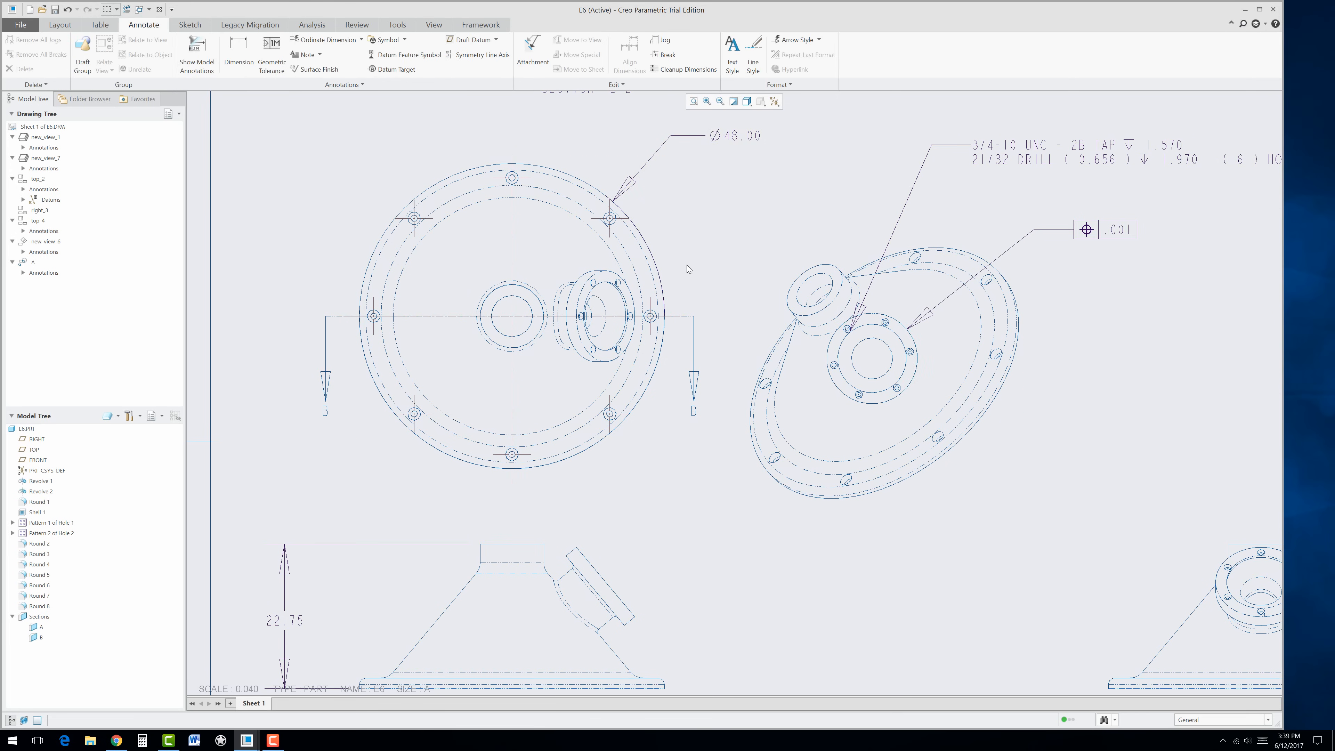
Step: Attach a datum feature symbol to the base's bottom edge in the view with the 22.75 dimension, placing it just below
left_click(414, 56)
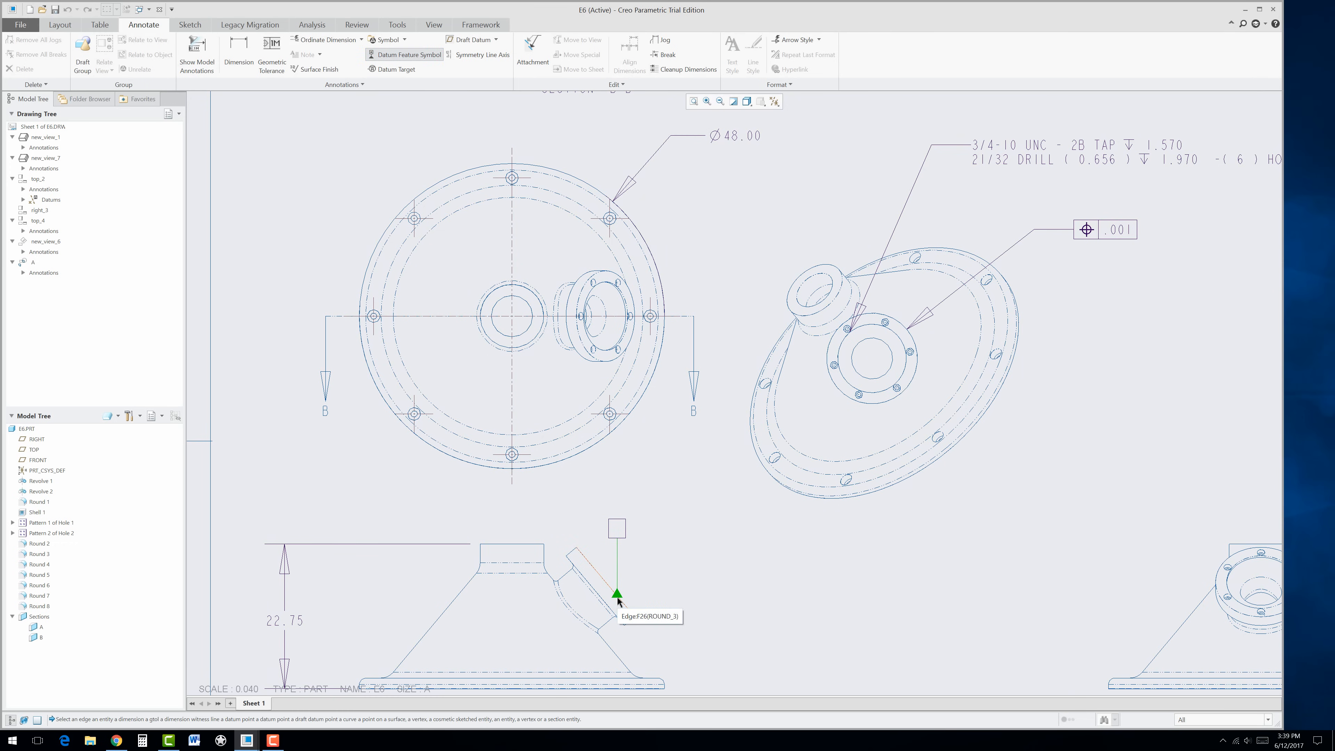
scroll(609, 621, "up", 2)
left_click(596, 660)
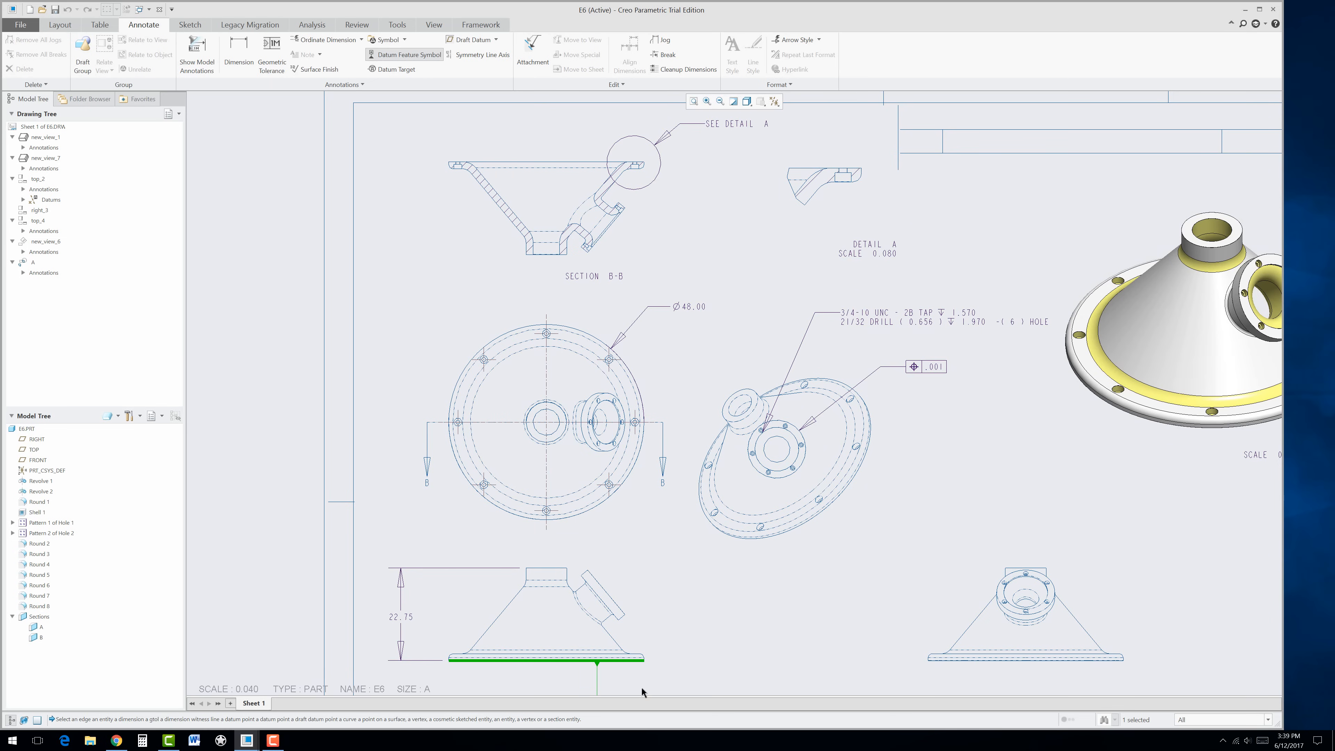
middle_click(616, 673)
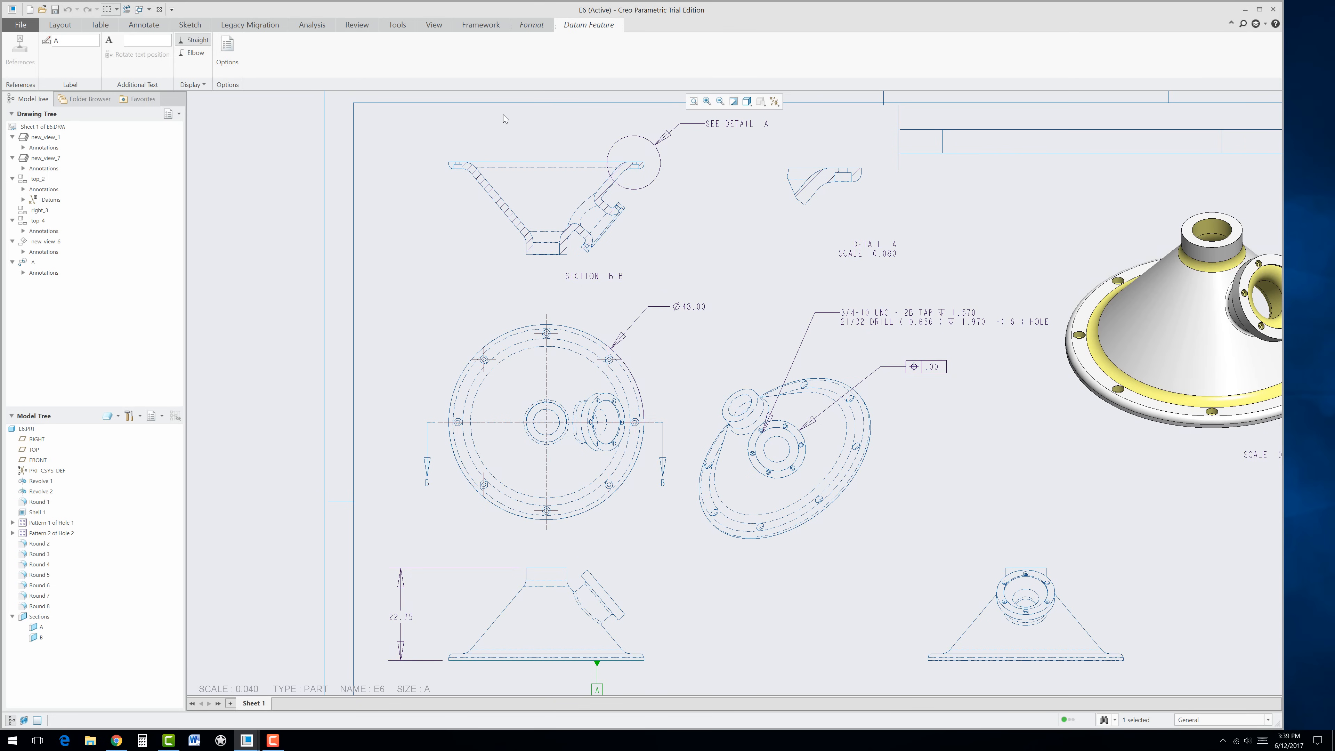
middle_click(494, 127)
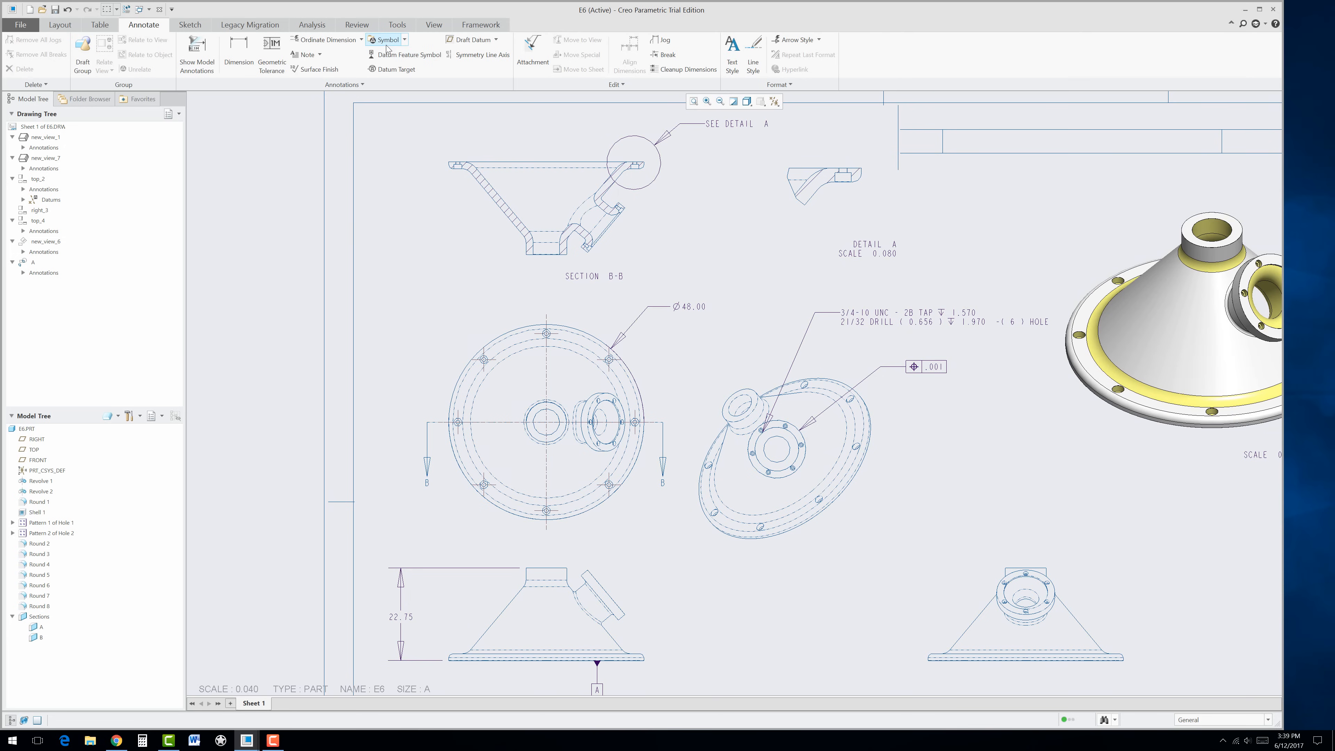
Step: Place an unattached note reading "EXERCISE 6" in the upper cell of the title block
left_click(307, 55)
scroll(664, 357, "down", 2)
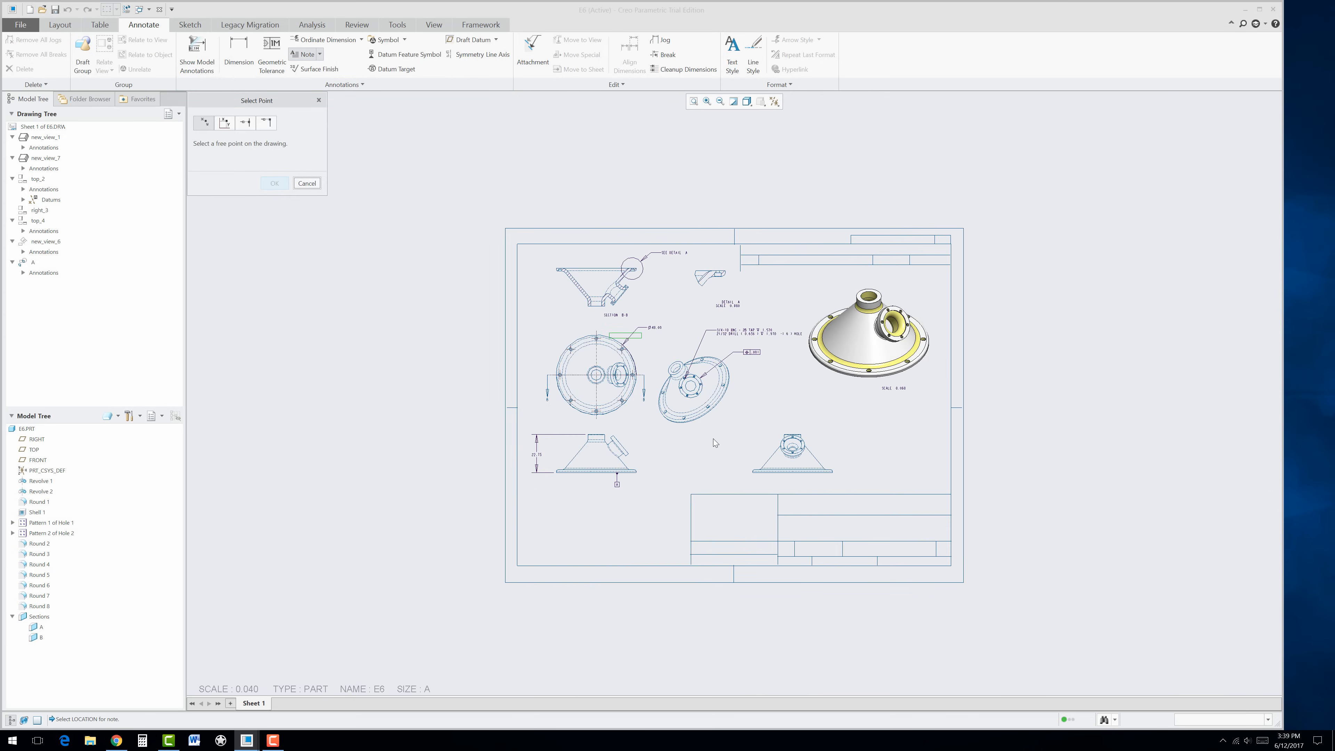
scroll(841, 512, "up", 5)
left_click(842, 515)
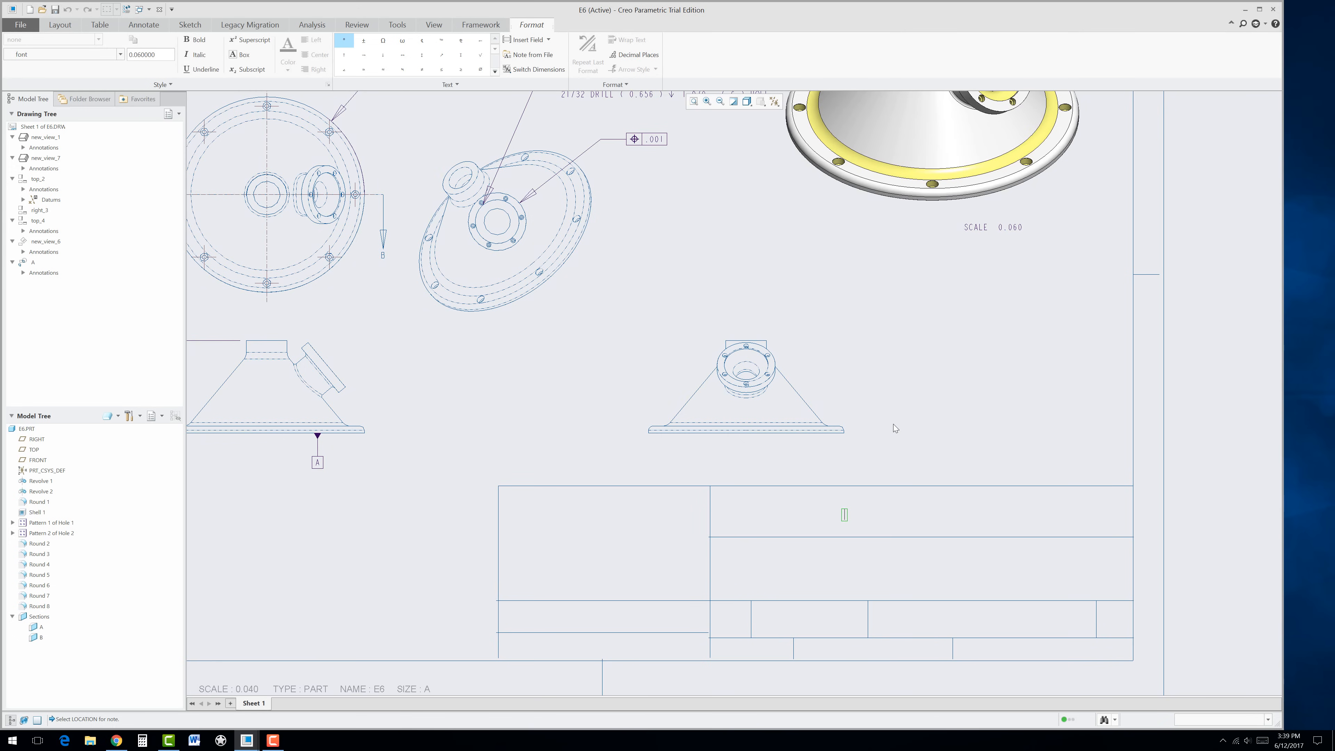
type("EXERCISE ^")
key("BackSpace")
type("6")
left_click(919, 429)
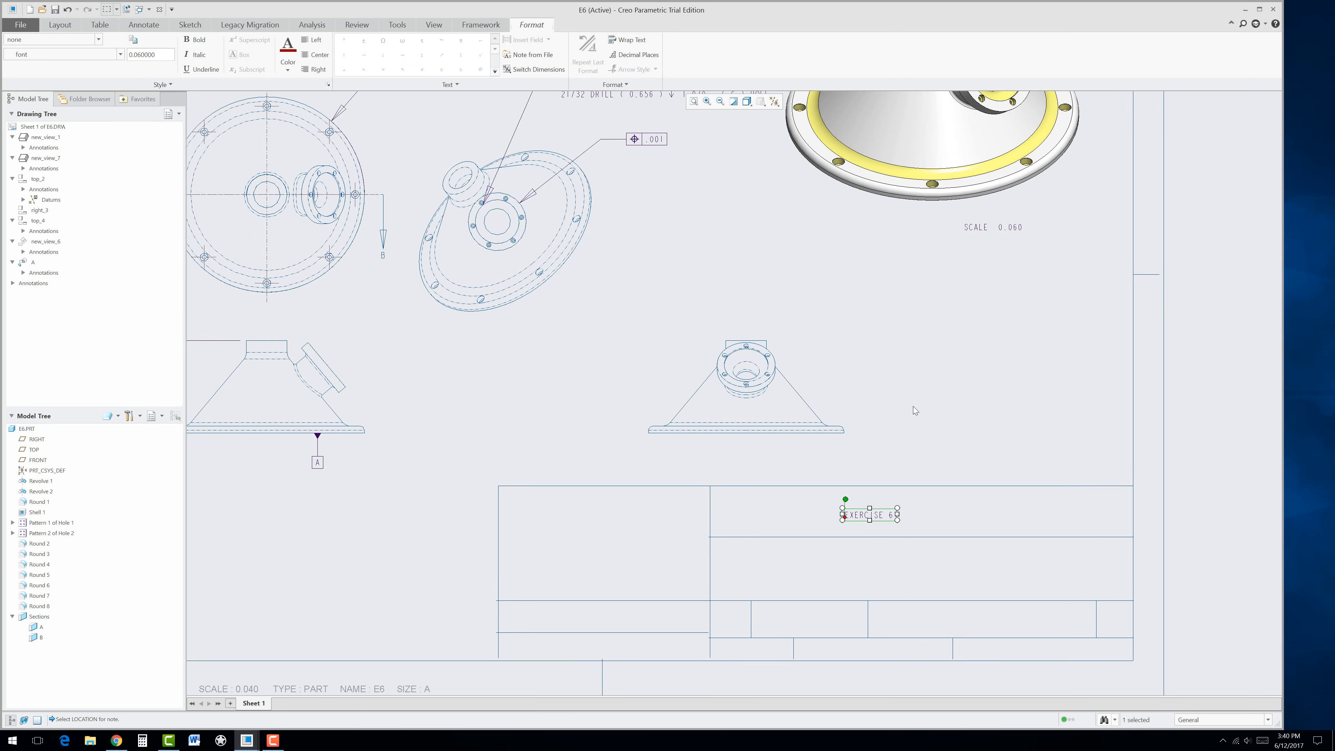
left_click(913, 407)
Step: Set the right projection view's display style to Hidden and its tangent edges display style to None
scroll(913, 406, "down", 4)
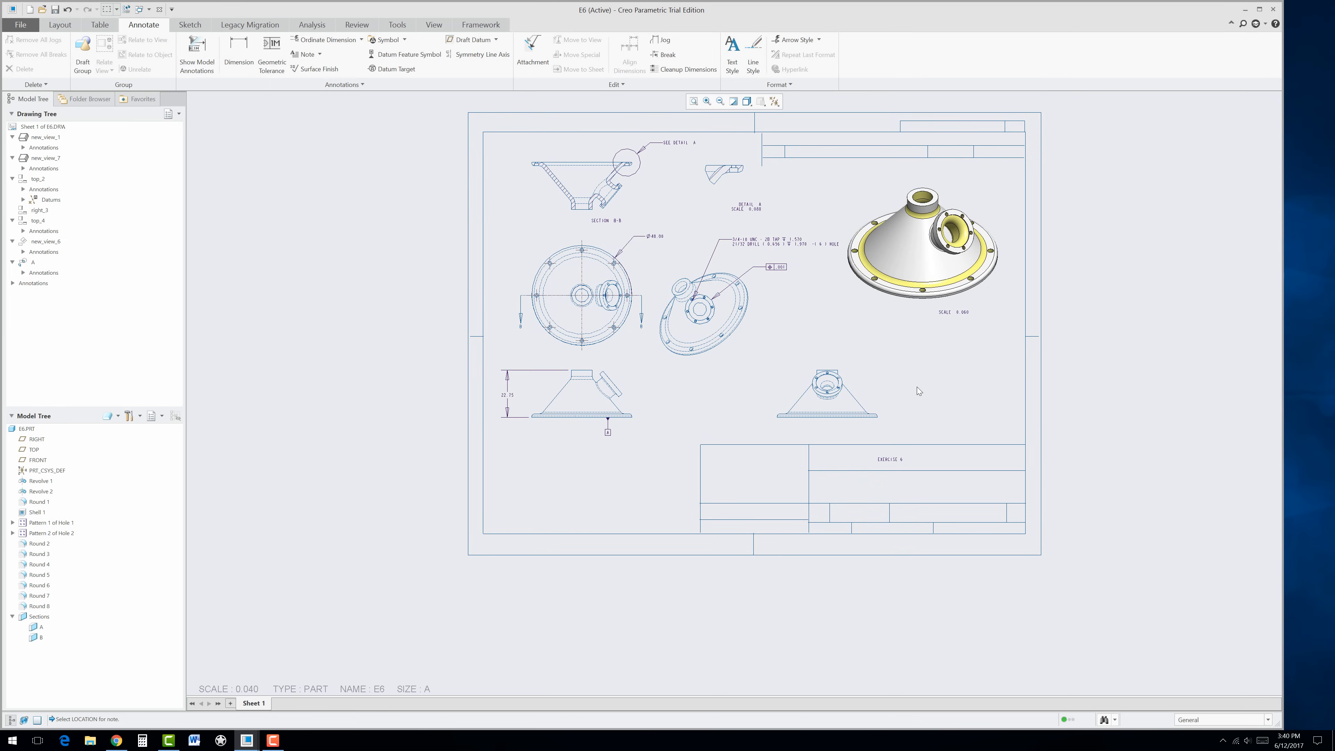
scroll(929, 406, "down", 2)
scroll(854, 229, "up", 3)
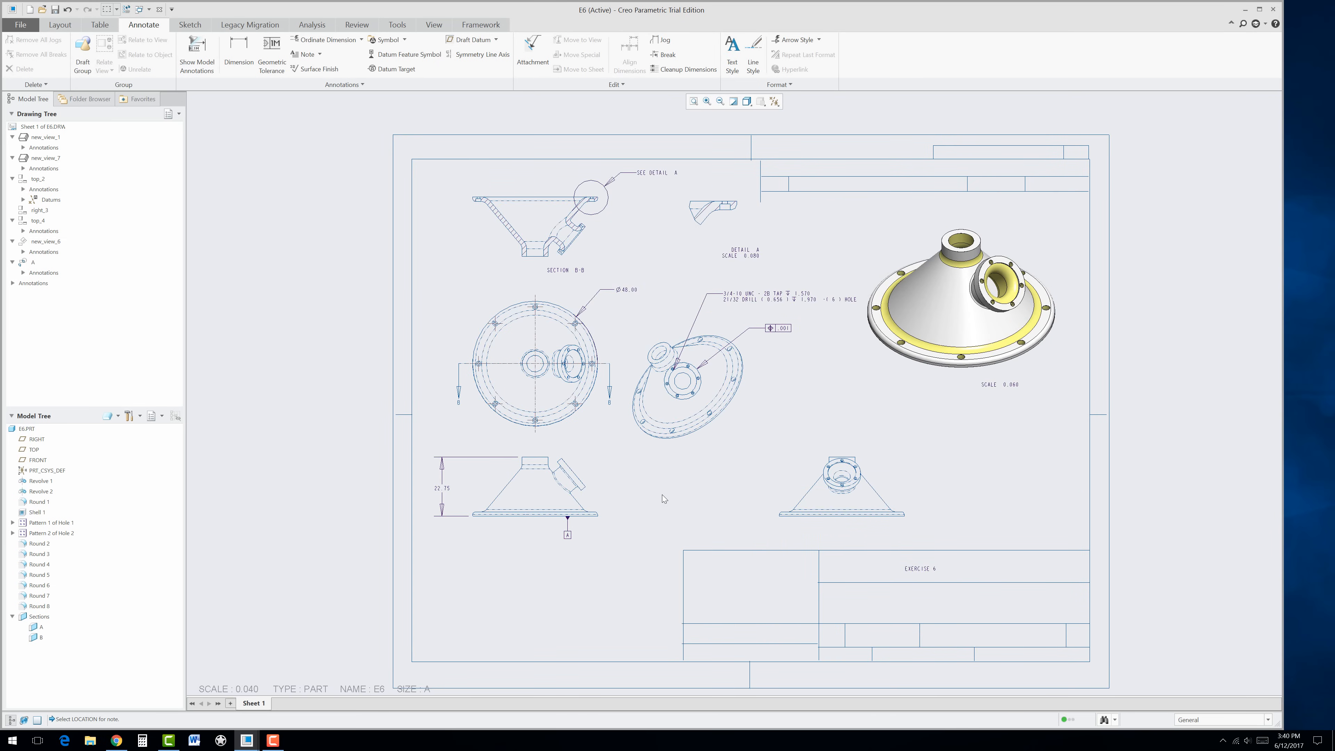
scroll(826, 481, "up", 5)
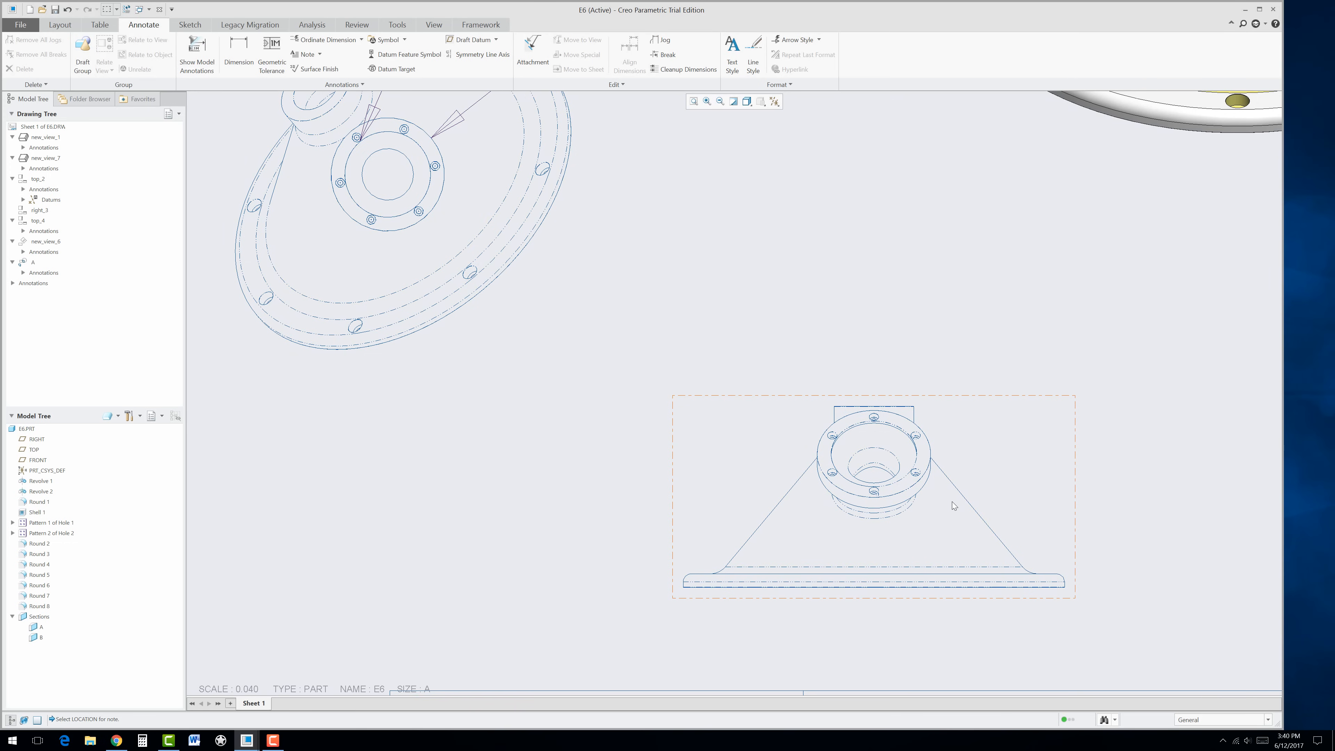
double_click(972, 477)
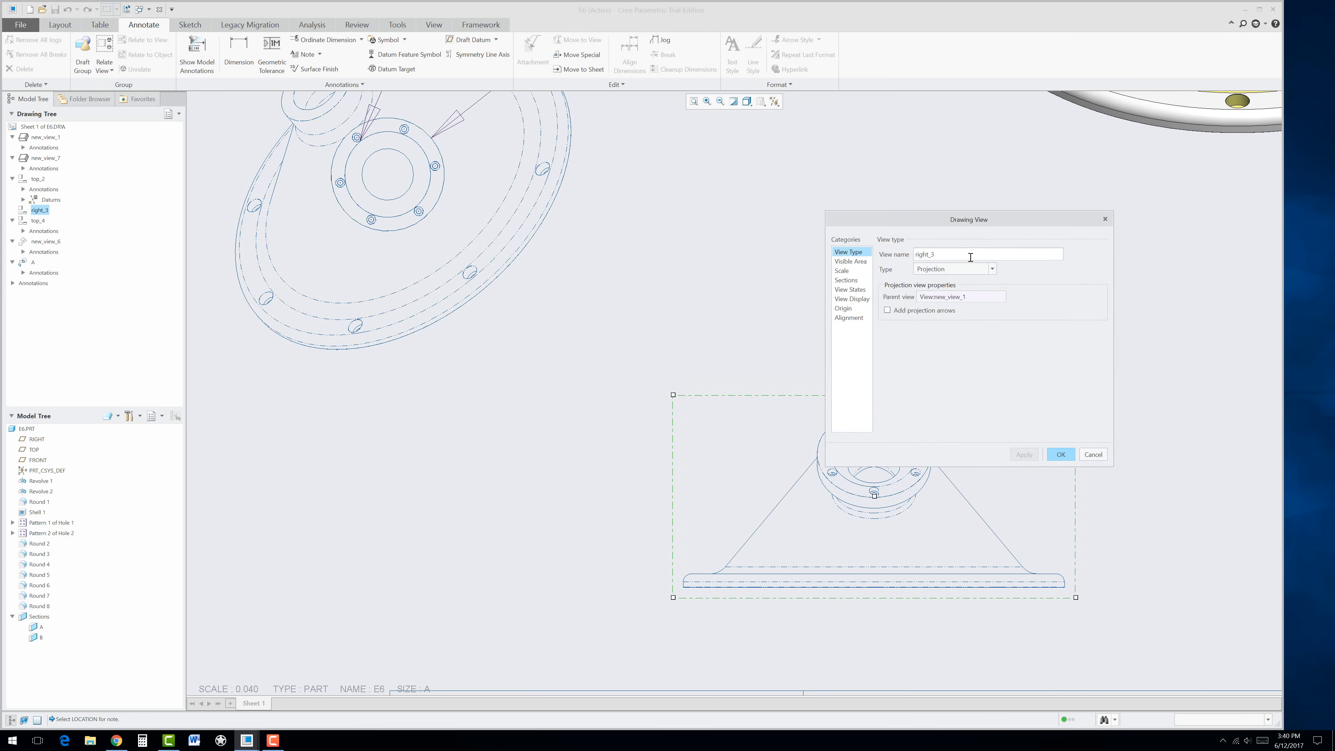
left_click(852, 298)
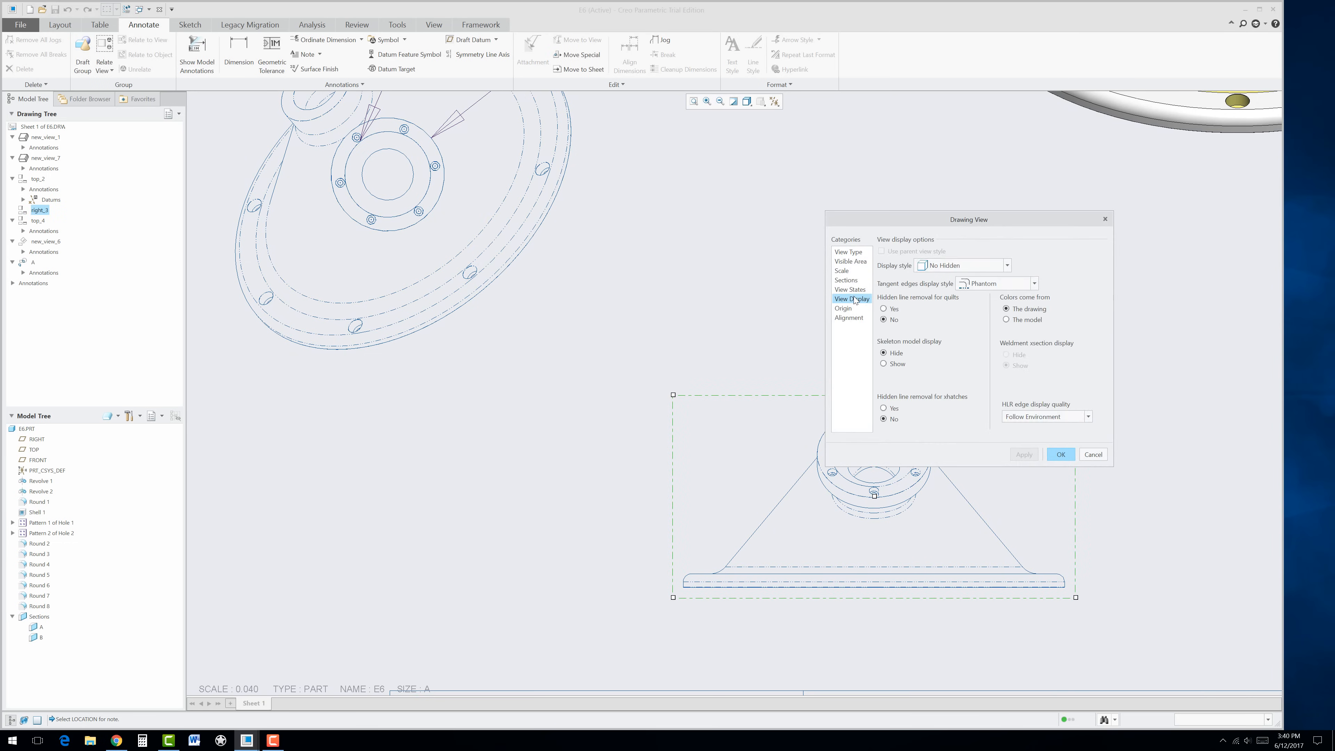
left_click(968, 266)
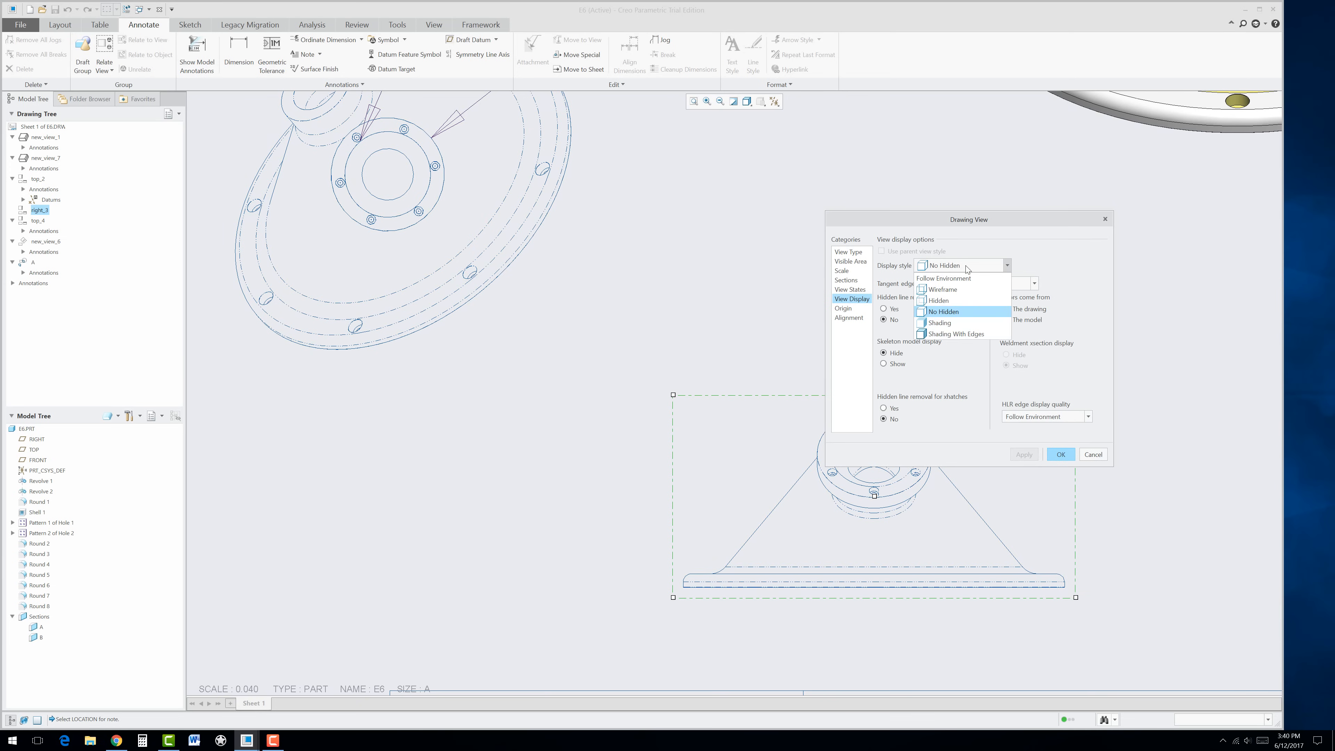
left_click(941, 301)
left_click(991, 284)
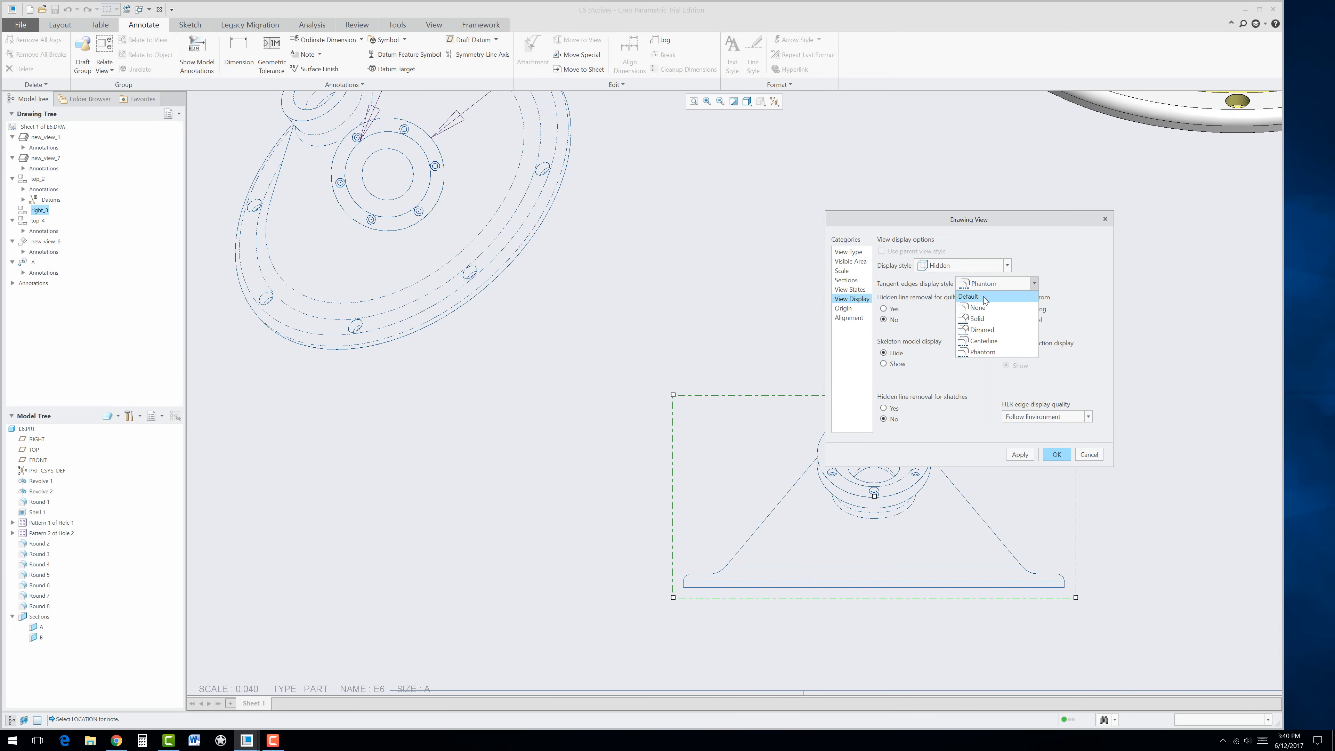
left_click(978, 307)
left_click(1022, 456)
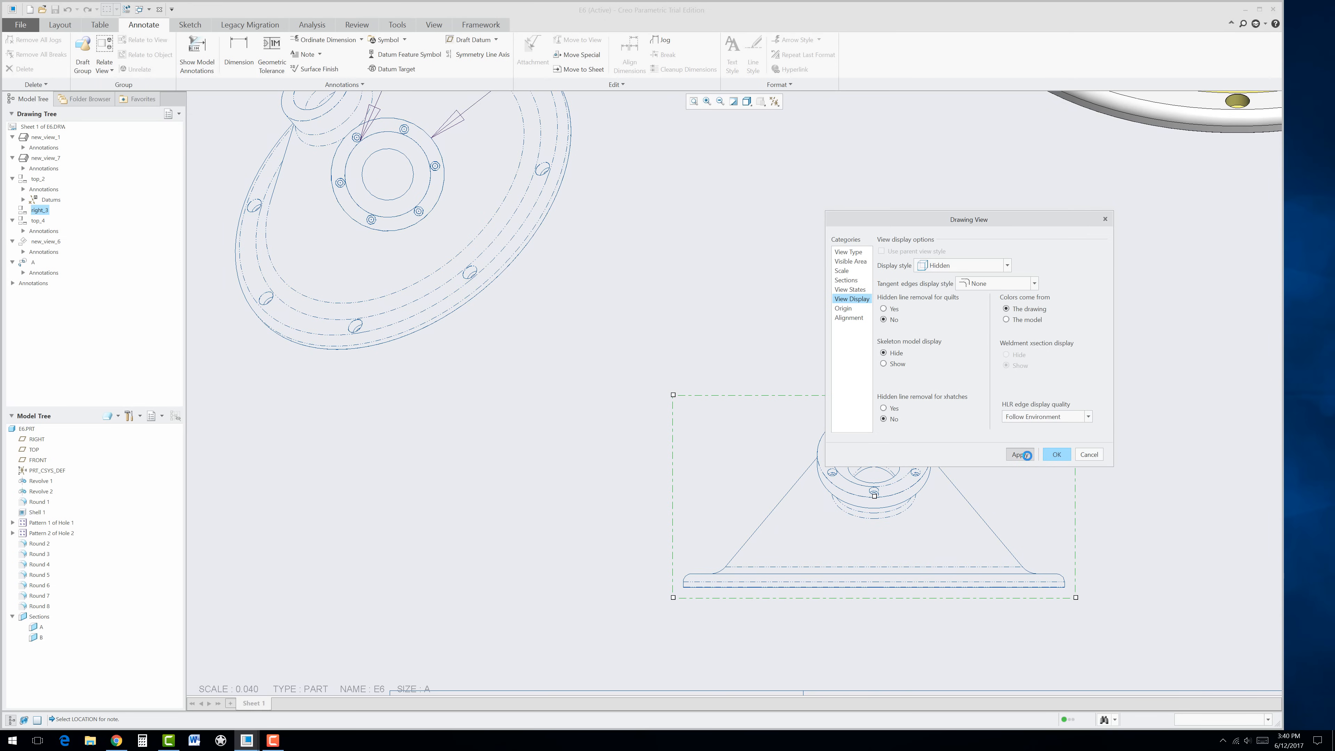
left_click(1060, 455)
scroll(706, 446, "down", 8)
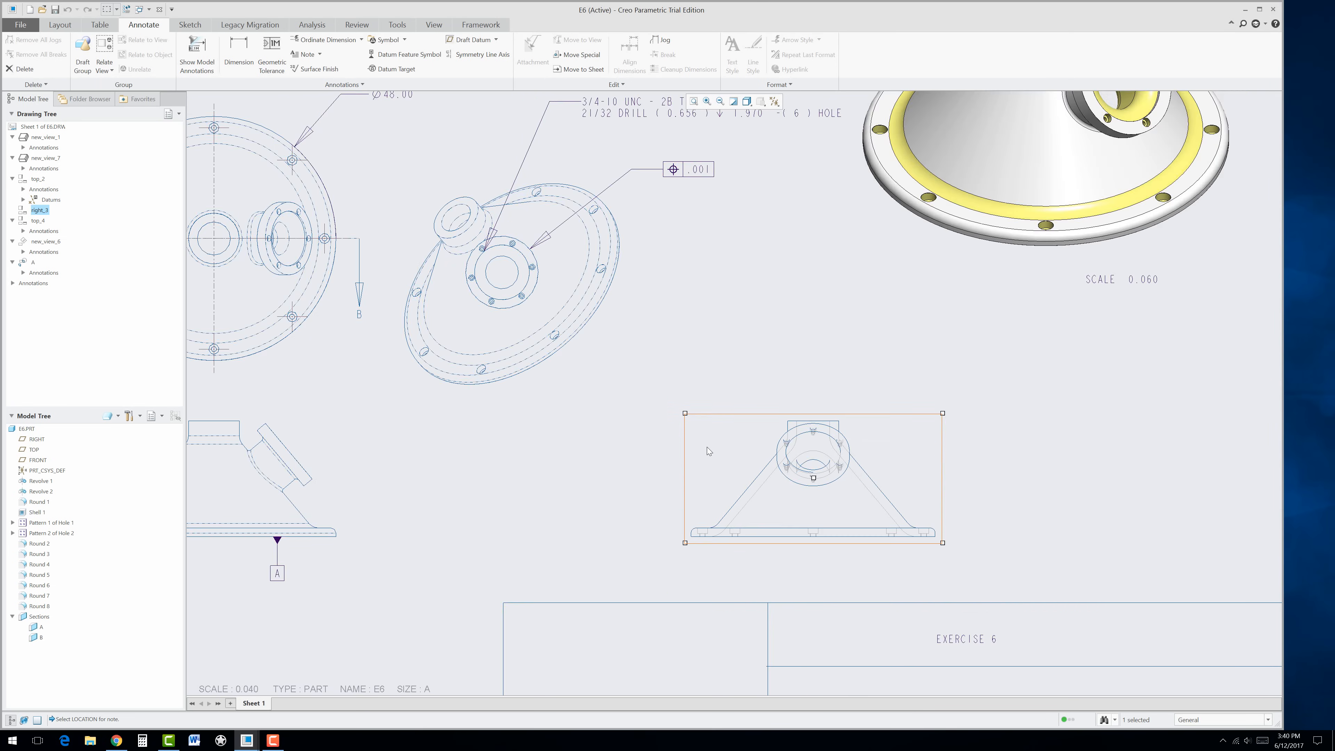
scroll(551, 442, "up", 2)
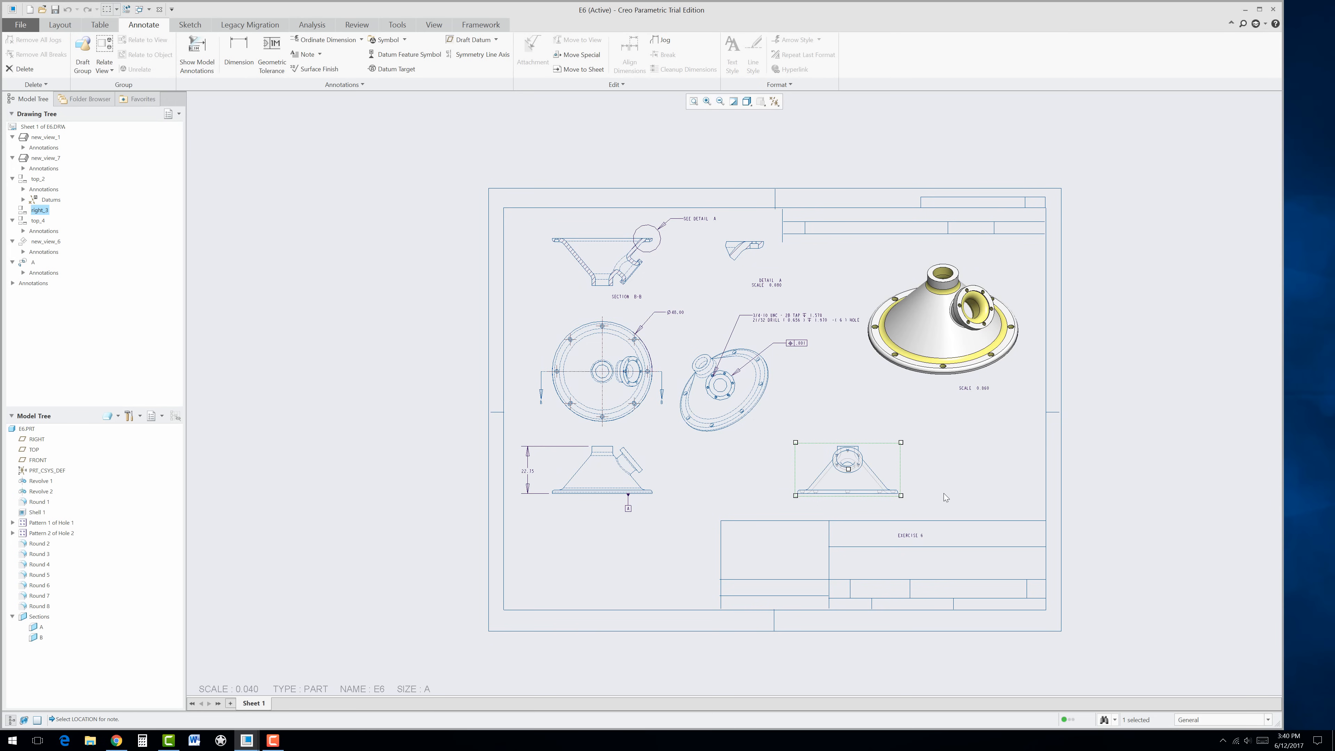
scroll(943, 493, "up", 2)
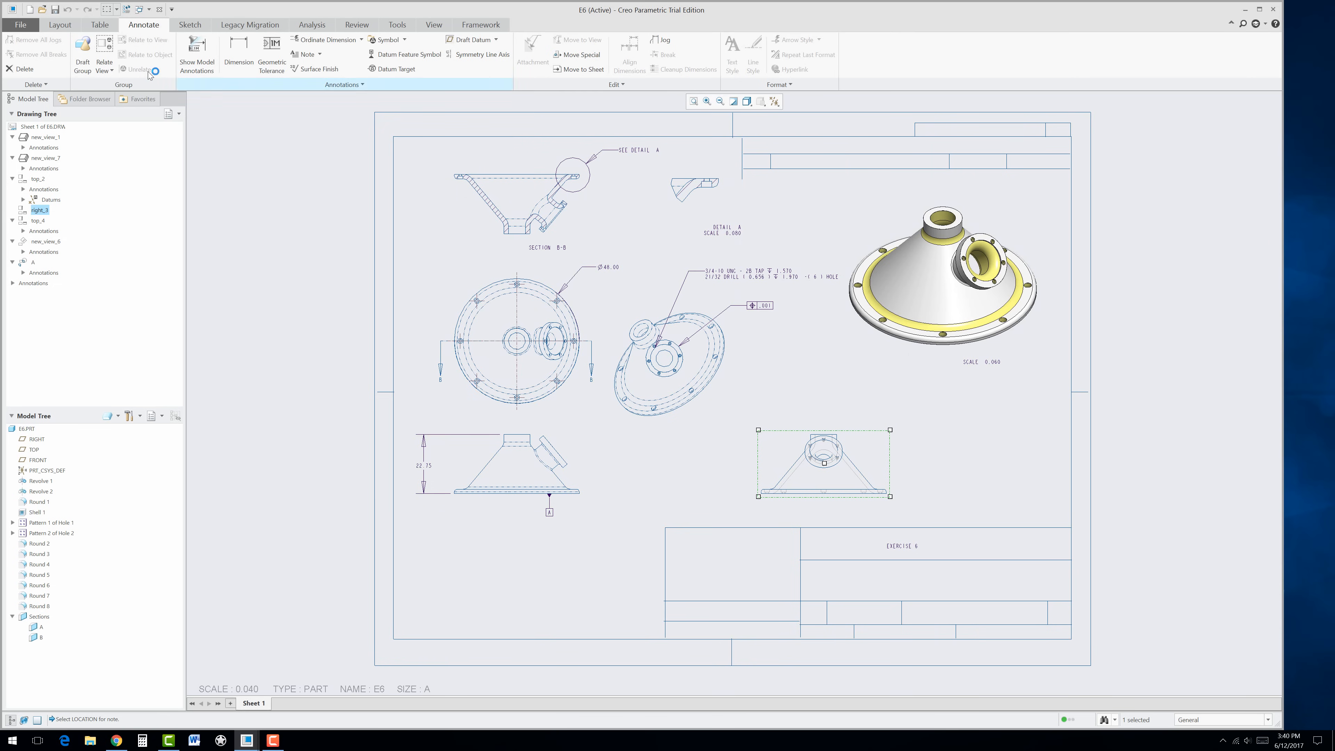
Step: Create a new solid part named L6 using the default template
left_click(24, 27)
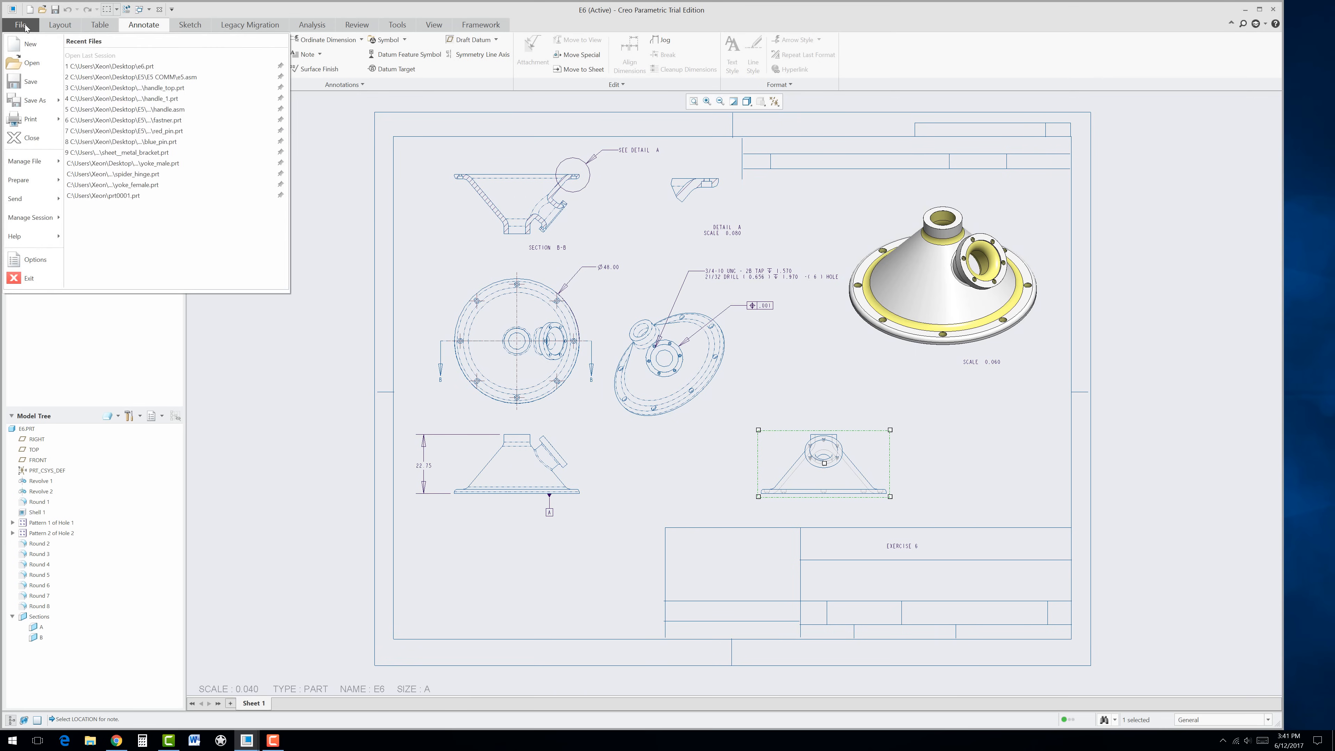
left_click(30, 46)
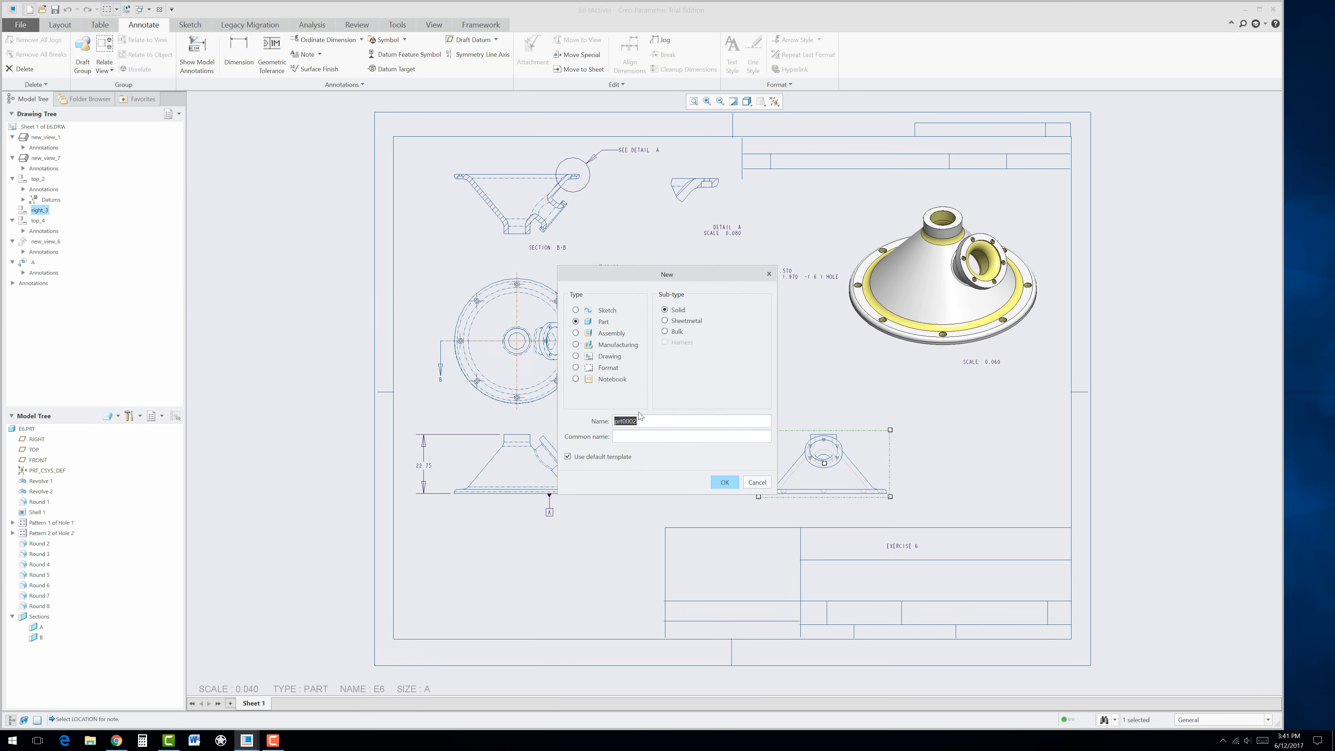
type("L6")
left_click(722, 483)
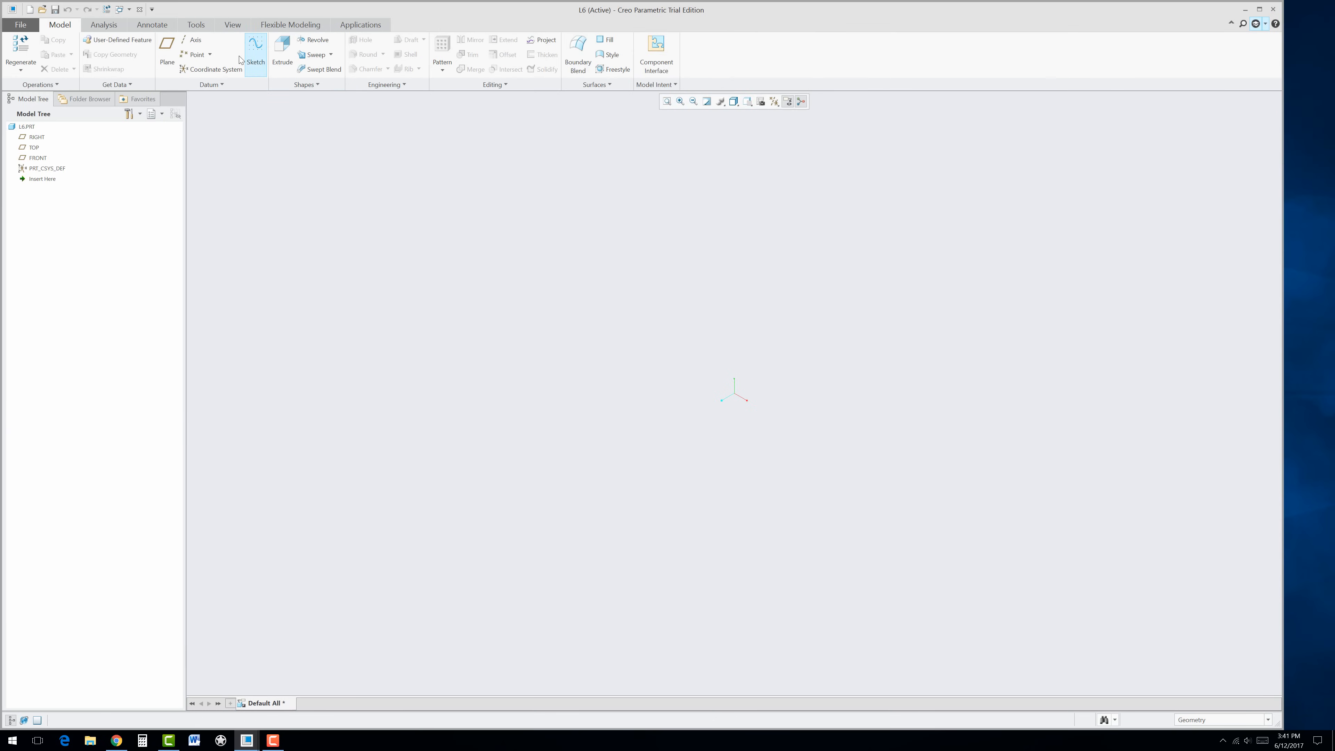
Step: Start an extrusion on the FRONT plane and sketch a vertical line about 25.8 long upward from the origin
left_click(282, 52)
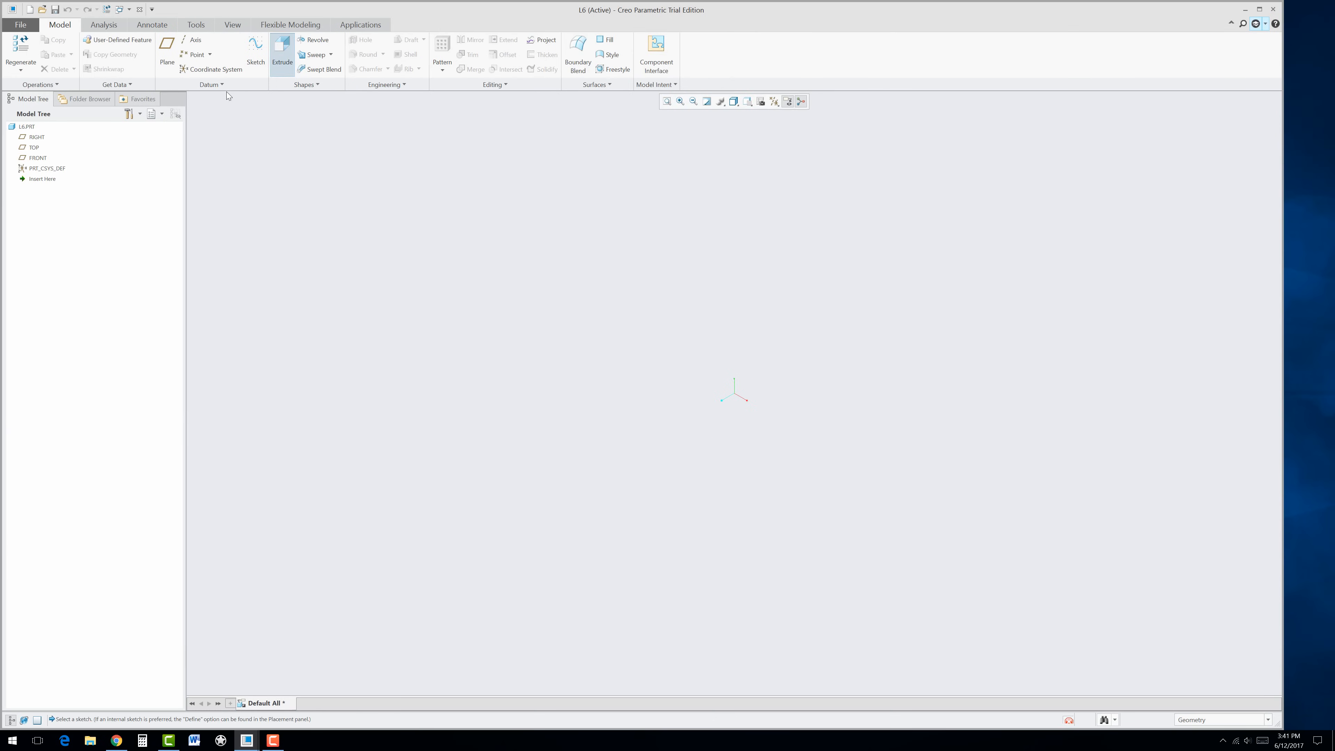
left_click(38, 158)
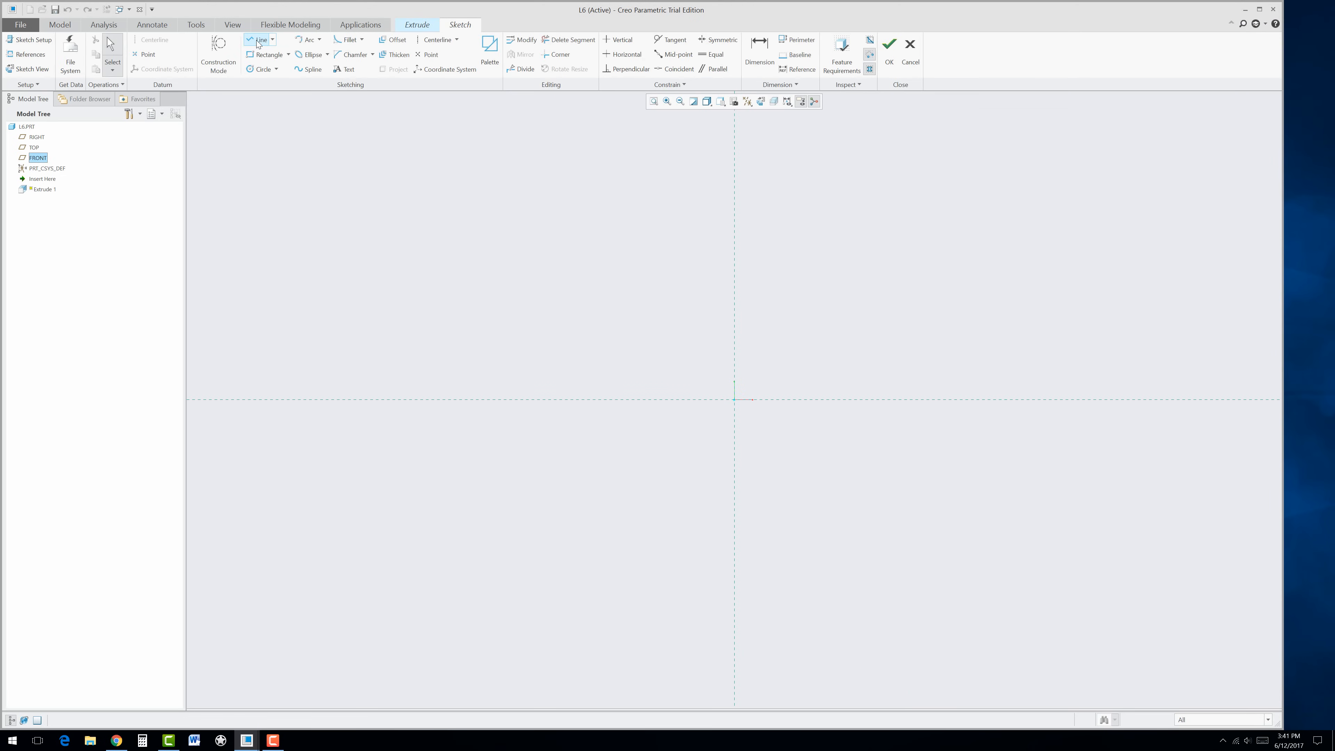
left_click(257, 42)
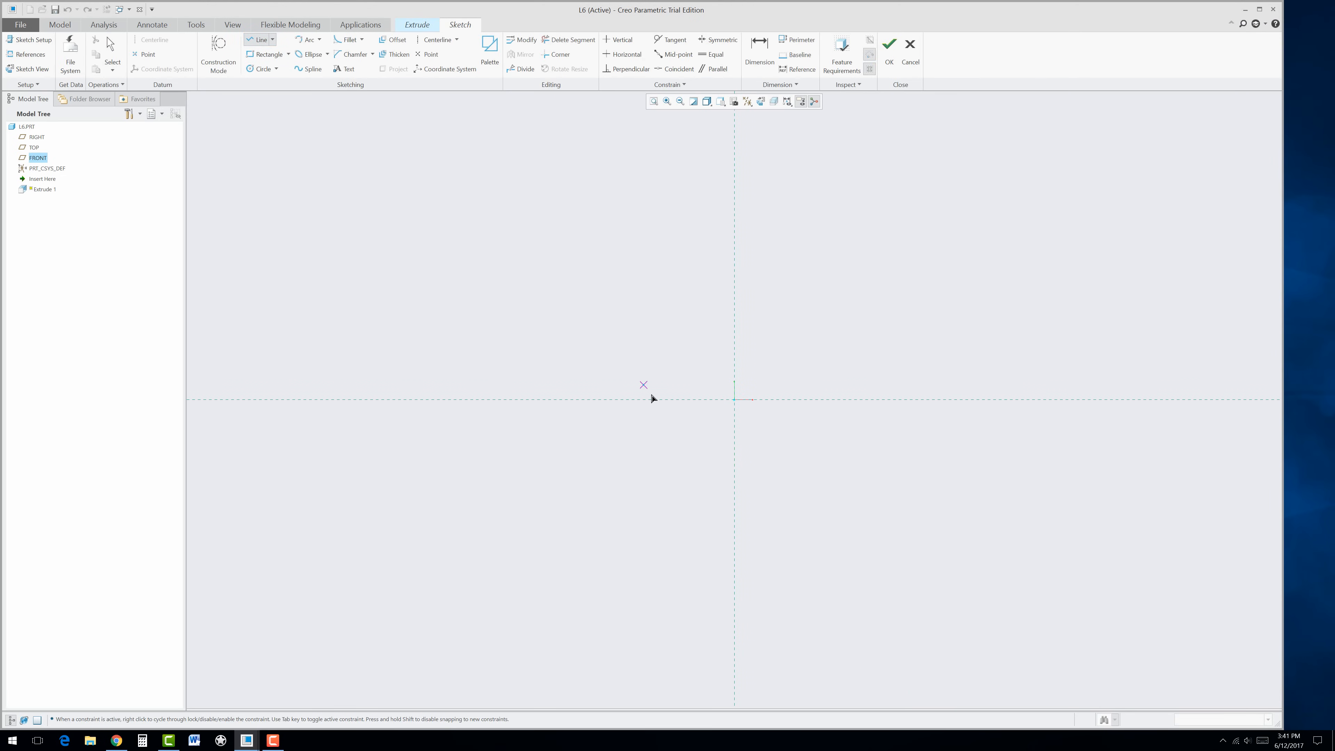
left_click(734, 400)
left_click(735, 375)
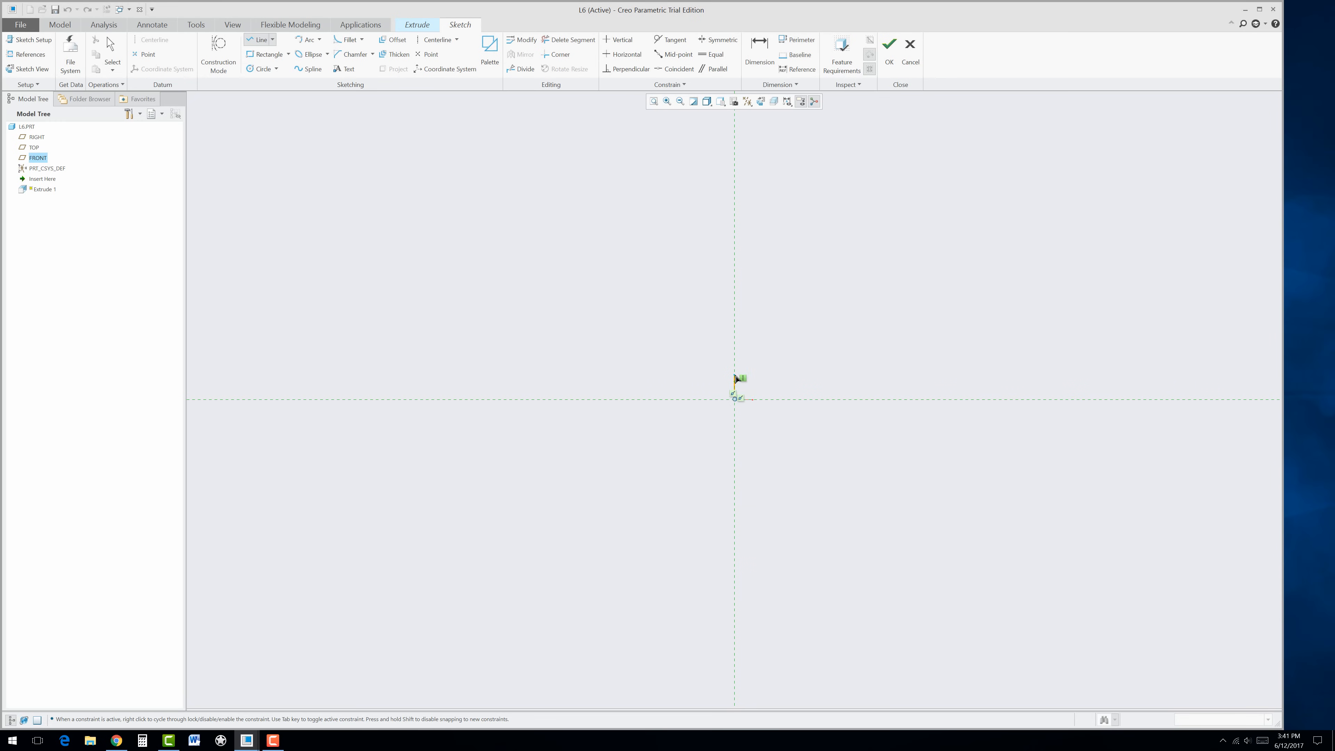
middle_click(761, 379)
middle_click(754, 384)
Step: Set the vertical line's length to 4 and place its dimension to the right of the line
double_click(729, 390)
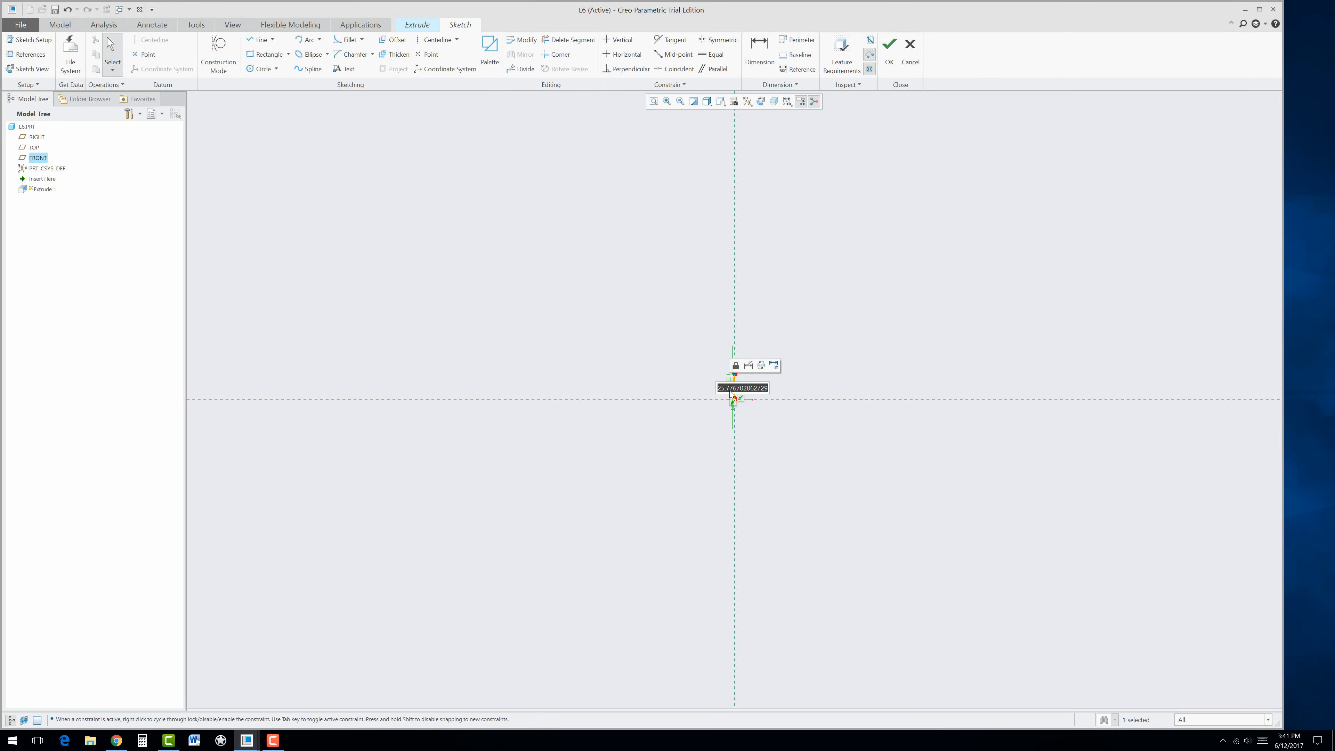
type("4")
key("Return")
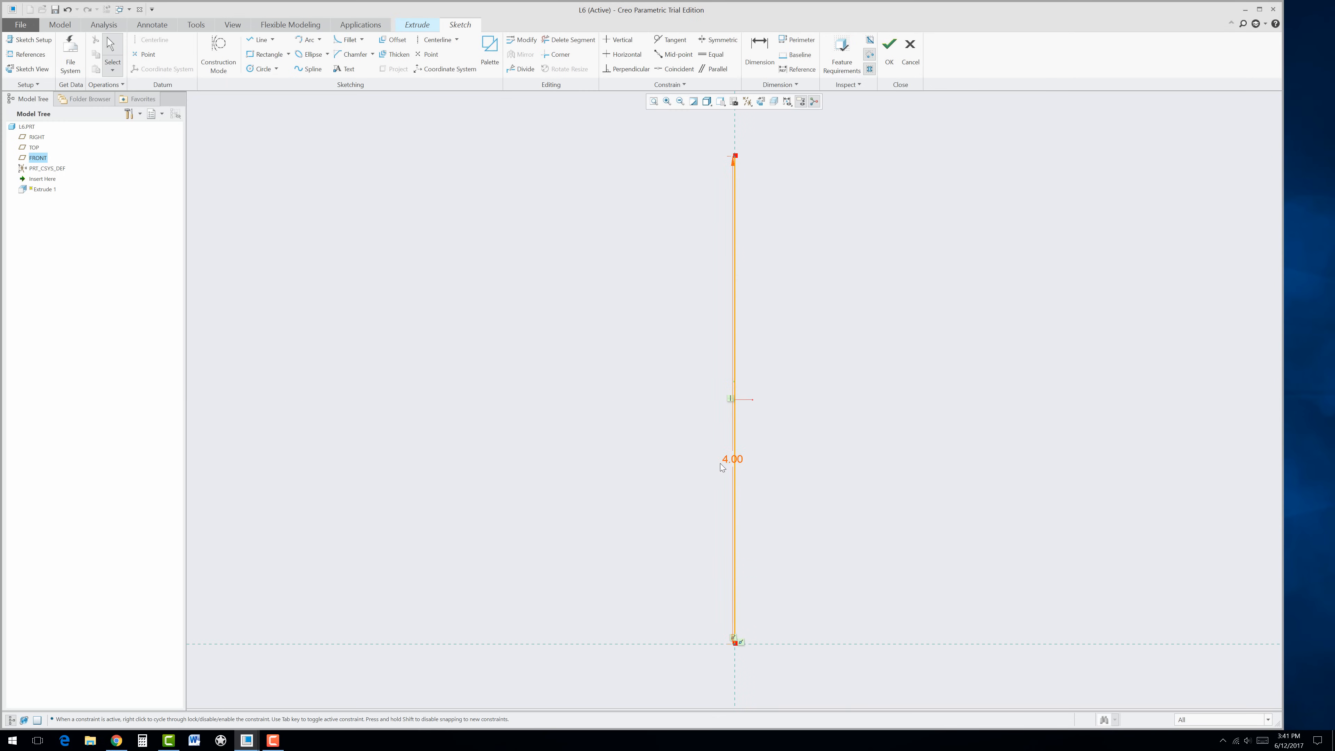
left_click_drag(722, 467, 845, 452)
scroll(829, 462, "down", 4)
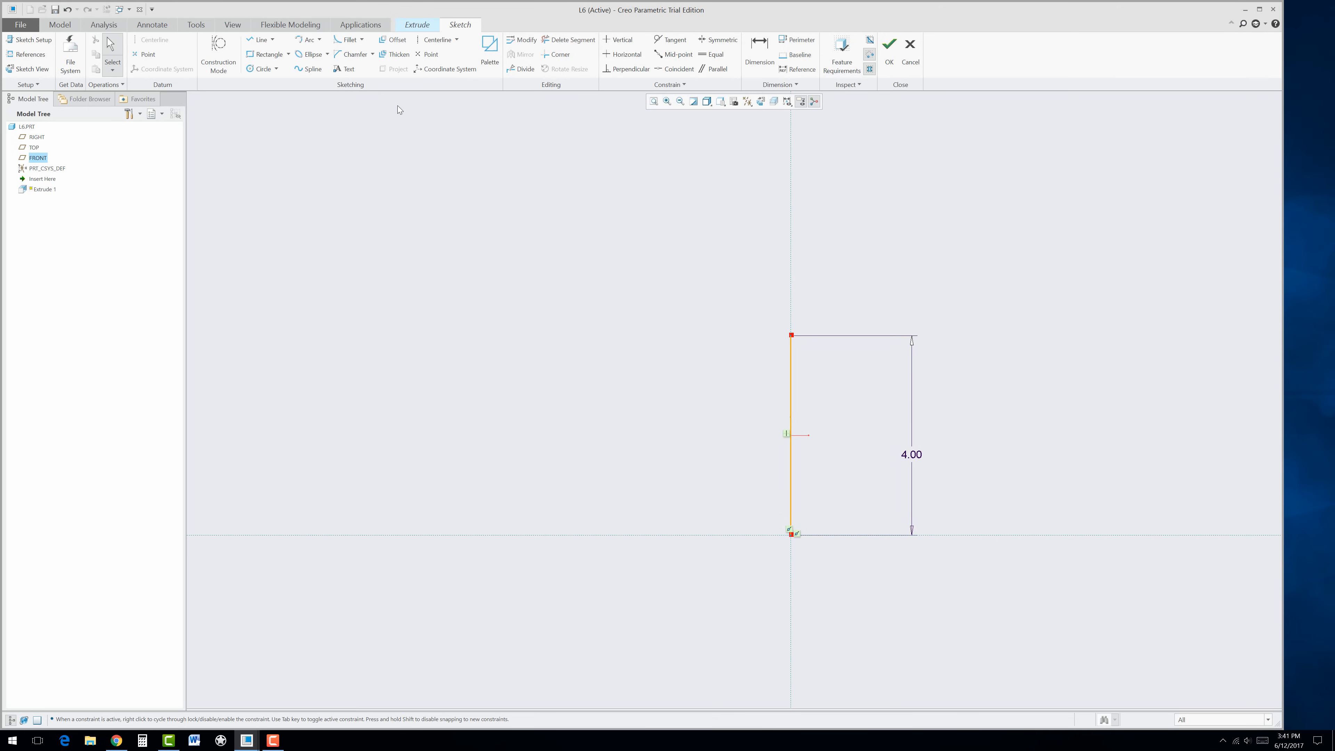
Step: Sketch connected lines from the vertical line's upper end to the origin, closing a stepped profile about 6 wide overall and about 3.77 wide at the base
left_click(258, 39)
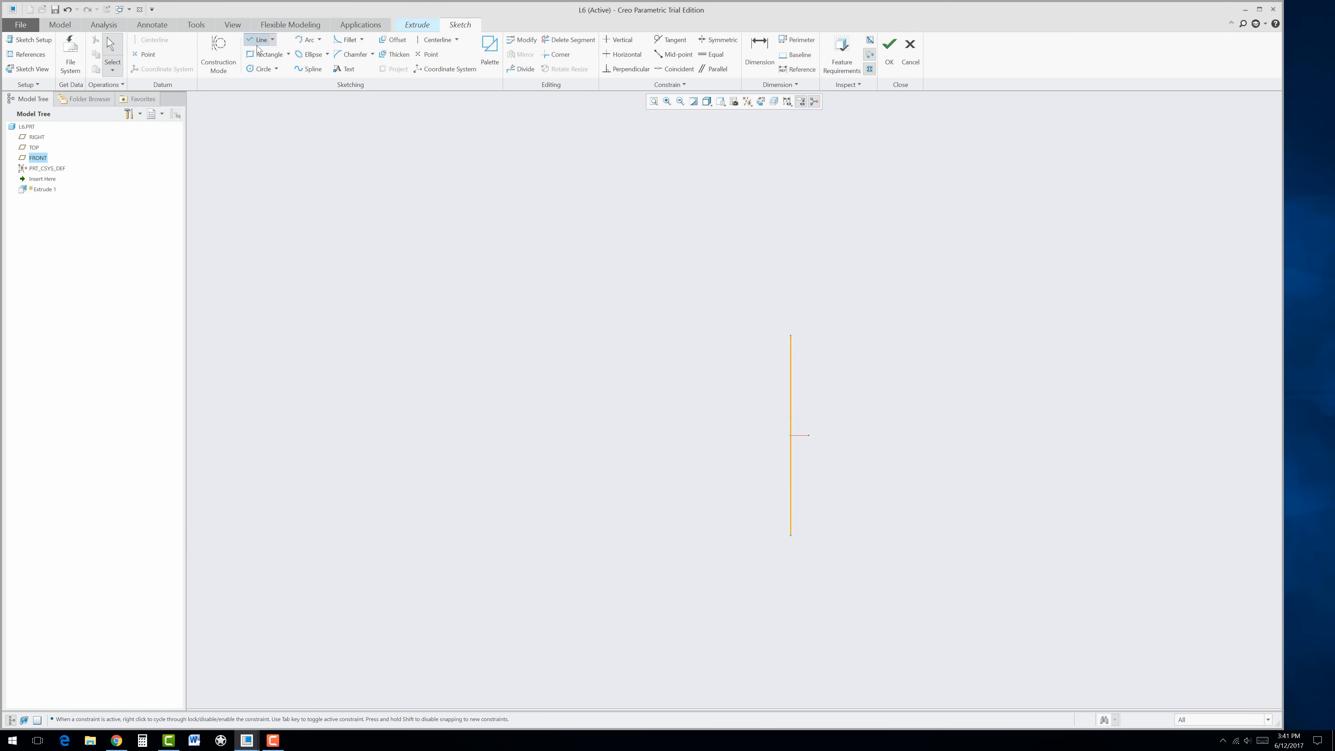
left_click(791, 335)
left_click(664, 251)
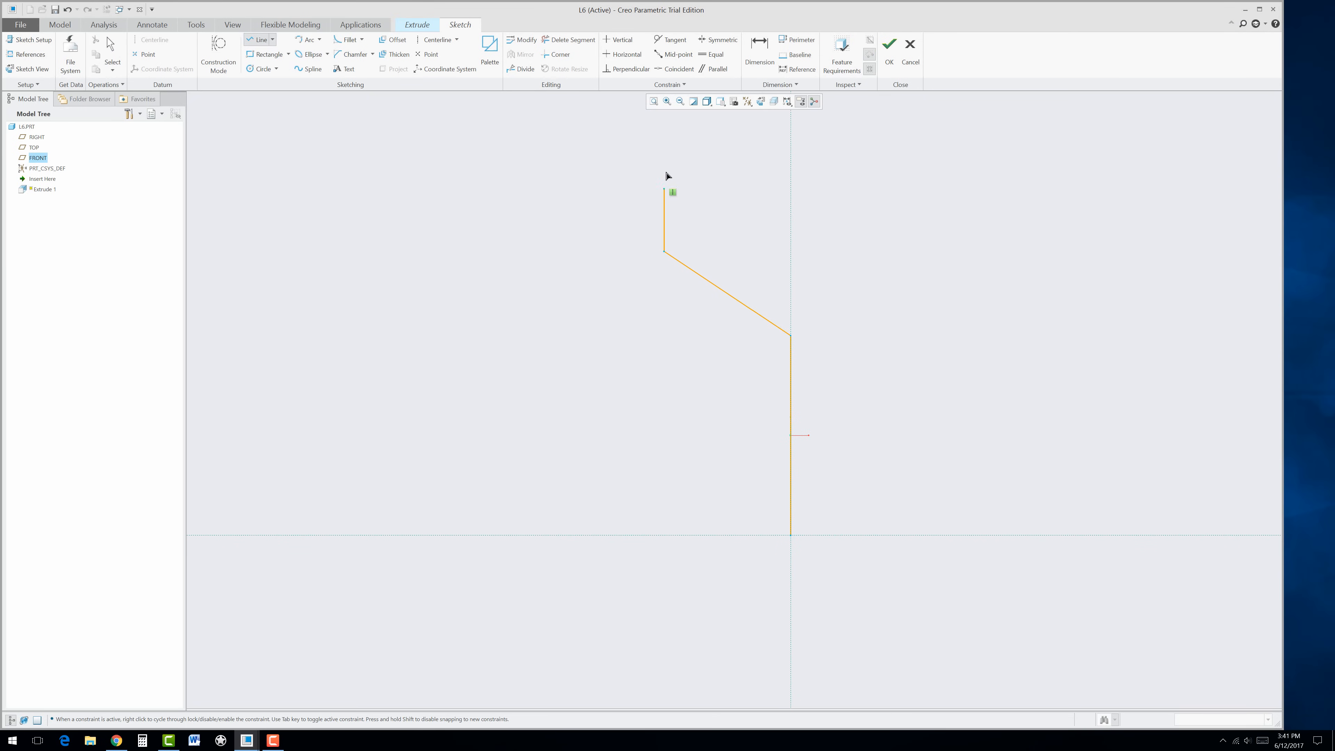
scroll(672, 201, "down", 2)
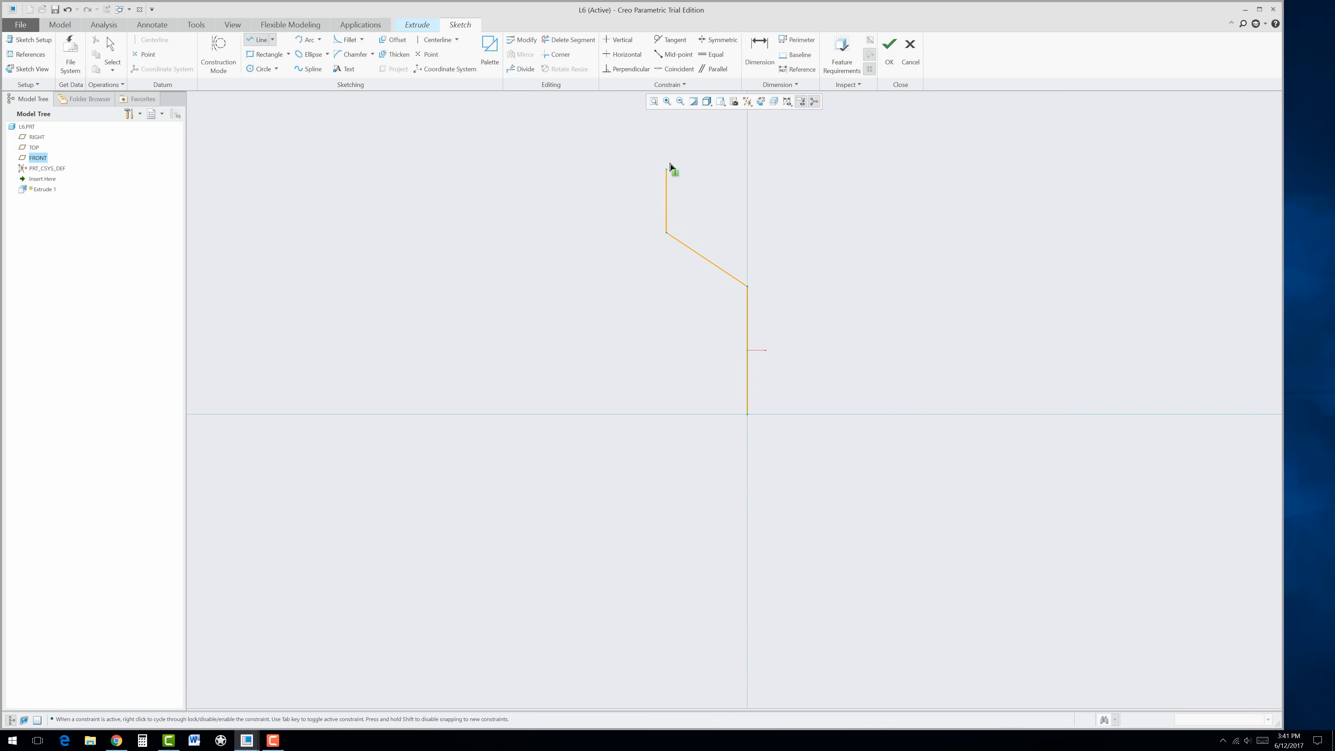
left_click(667, 122)
left_click(556, 122)
left_click(559, 283)
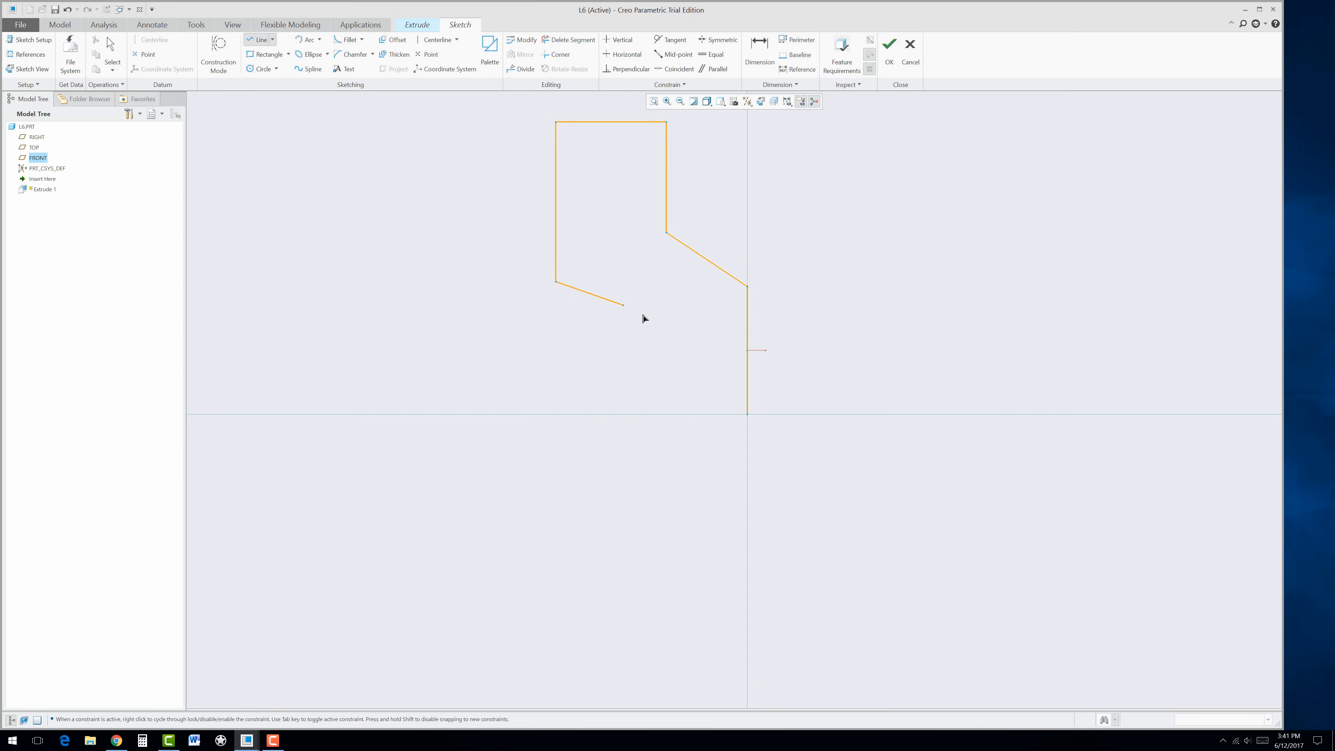
left_click(627, 331)
left_click(627, 414)
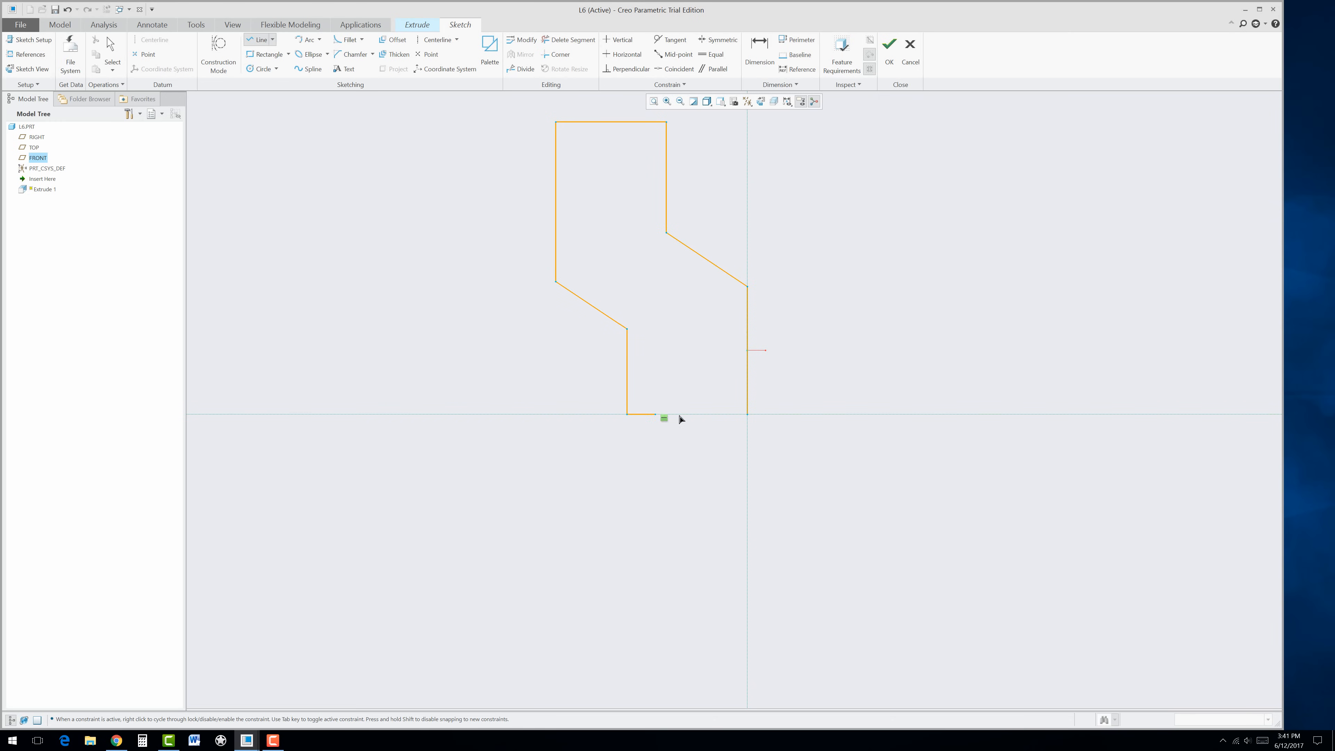
left_click(747, 415)
middle_click(791, 463)
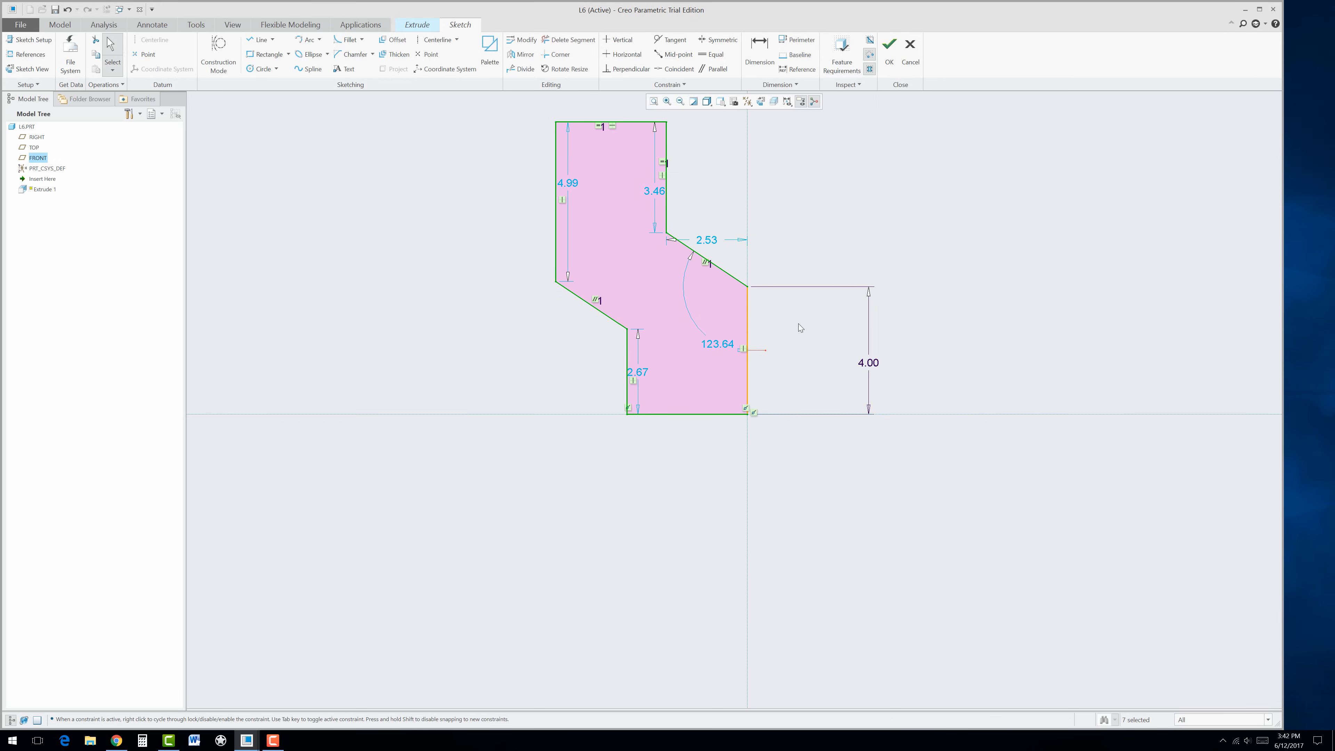
Step: Dimension the angle between the right sloped line and the vertical reference as 55 degrees
scroll(662, 333, "up", 1)
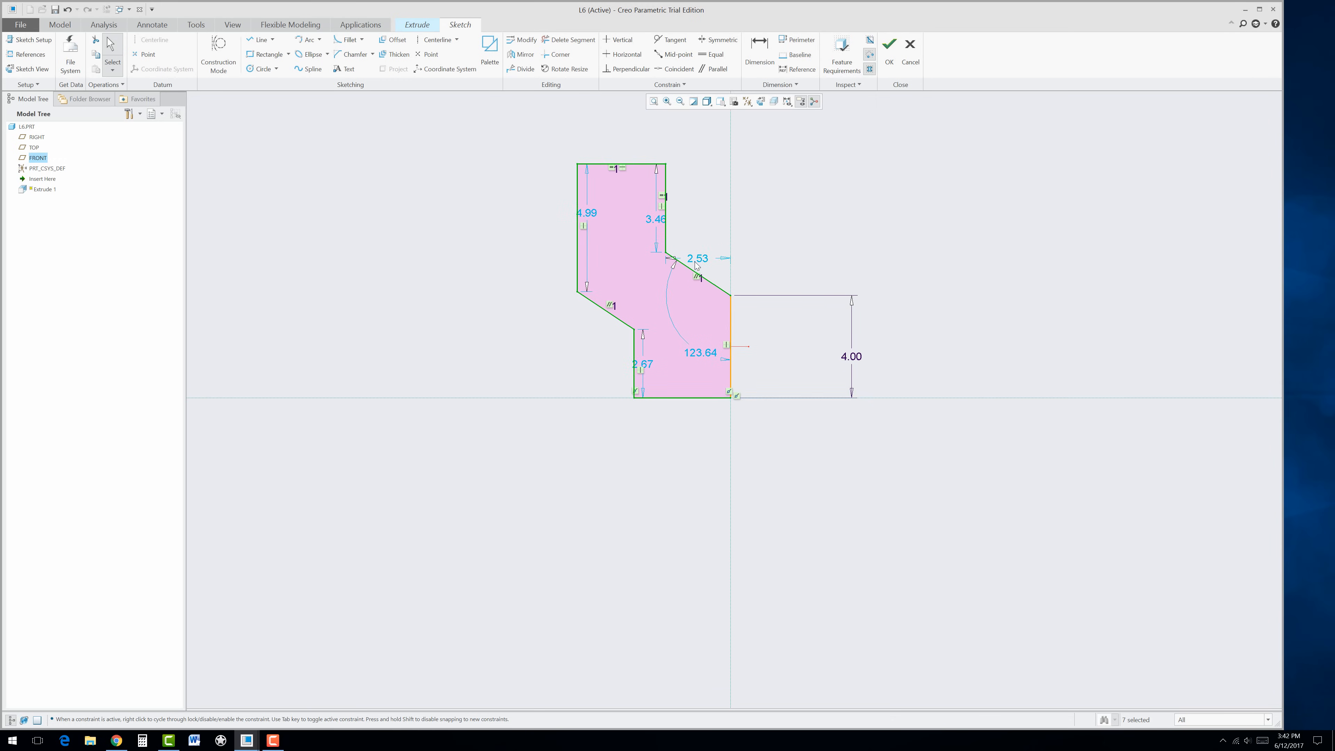
scroll(693, 257, "down", 2)
left_click(771, 56)
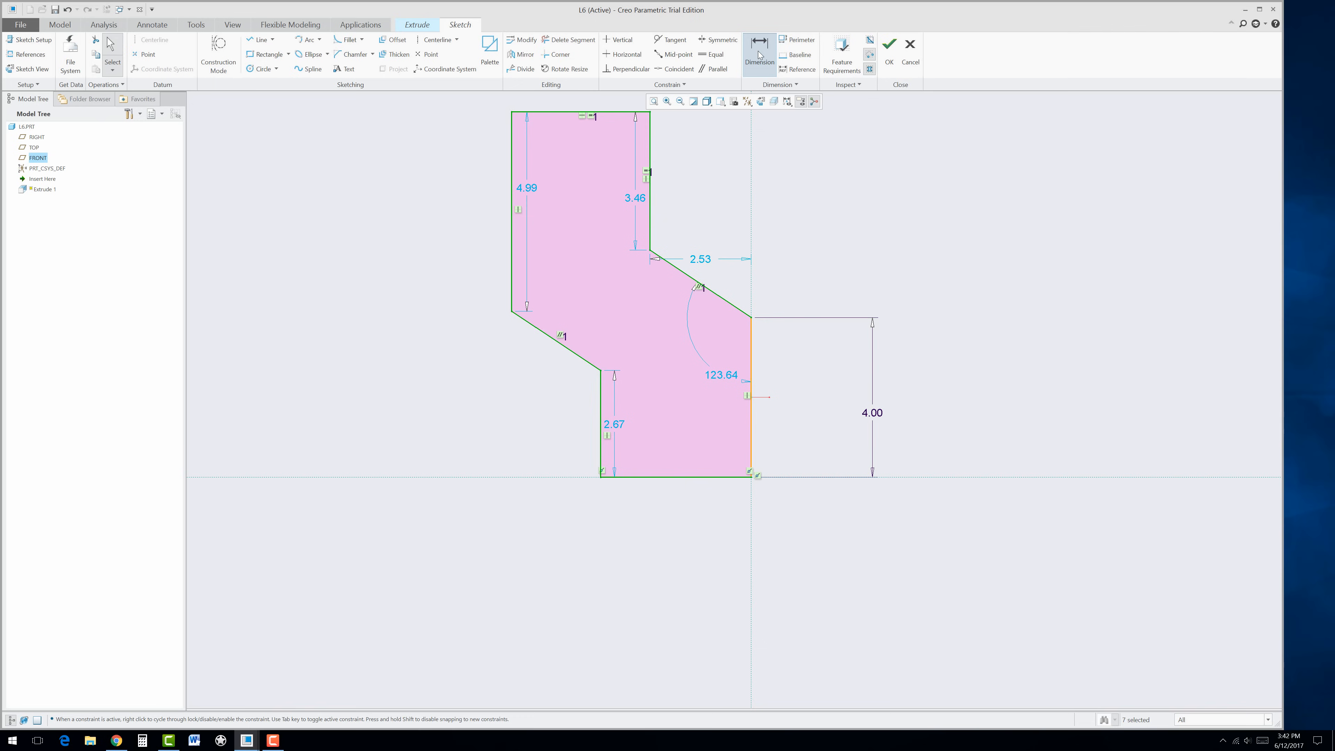
left_click(713, 295)
left_click(751, 343)
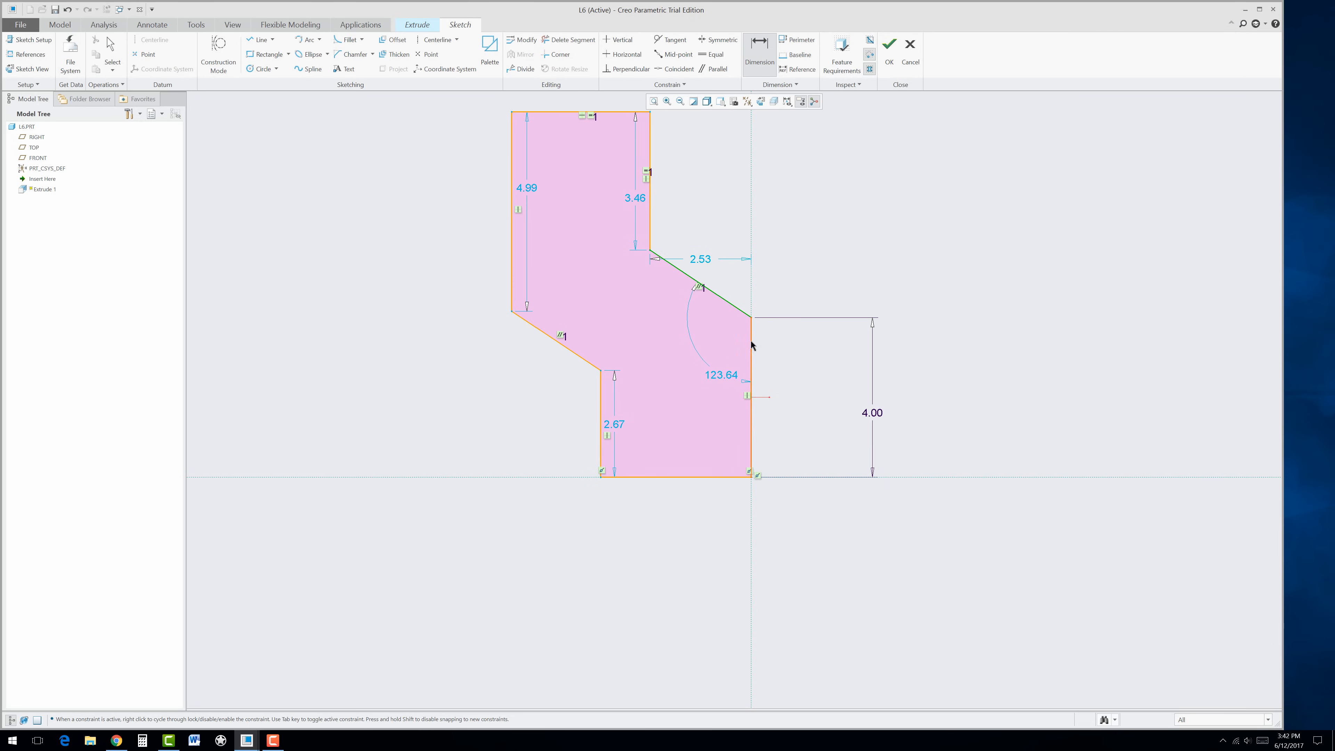
middle_click(710, 232)
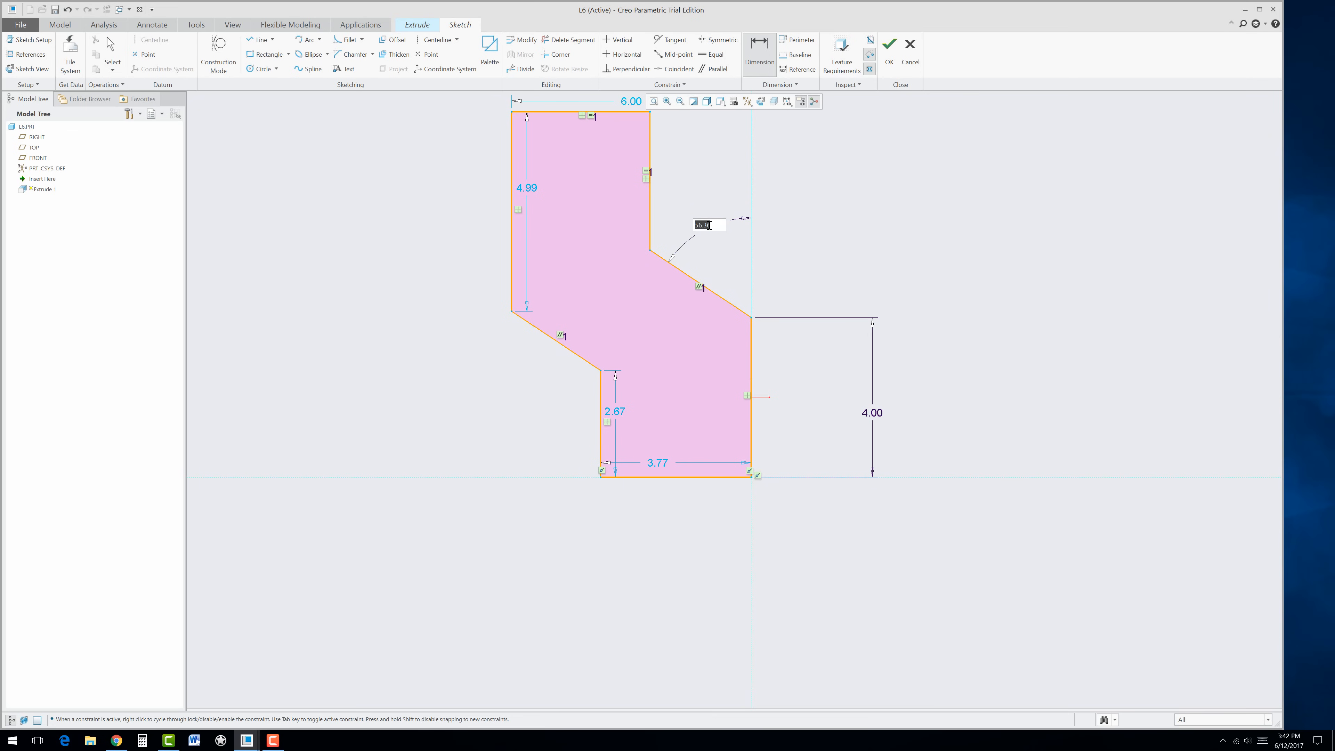
type("55")
key("Return")
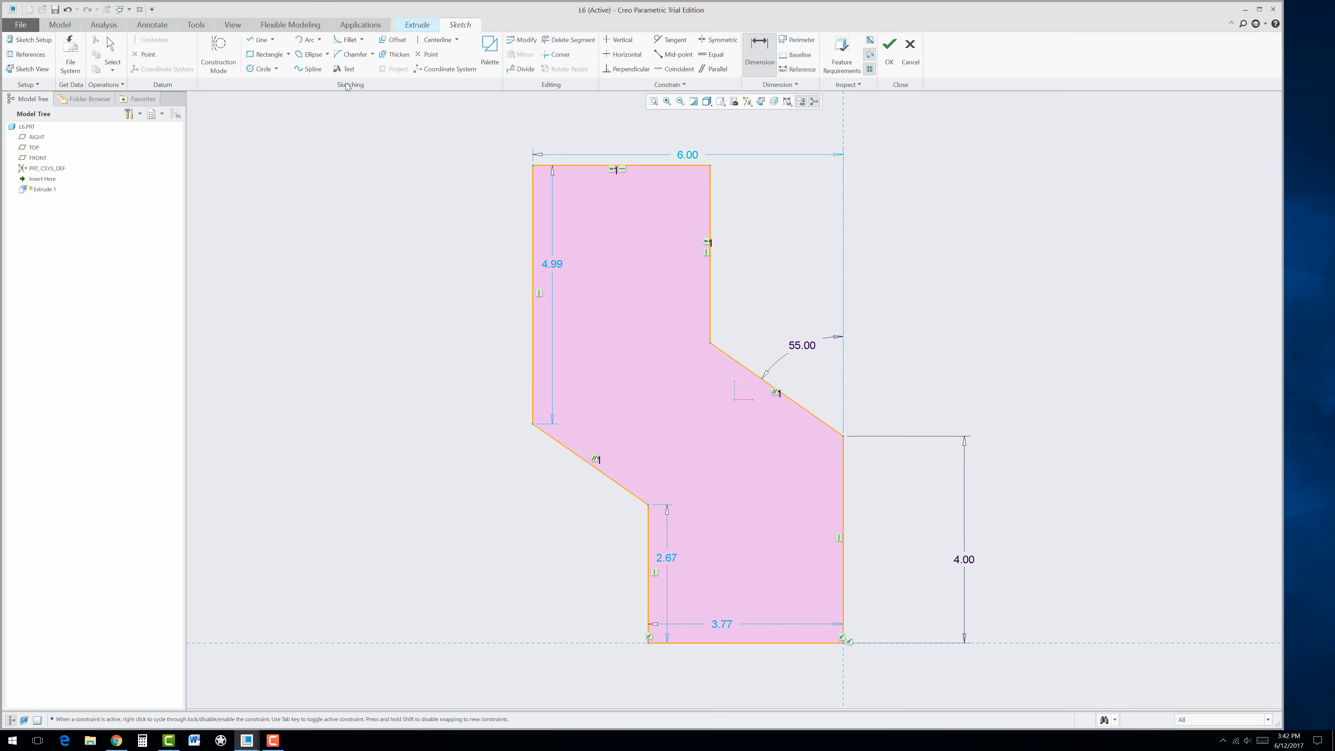
Step: Finish the profile sketch and extrude it symmetrically about the sketch plane to a depth of 6.50
left_click(889, 58)
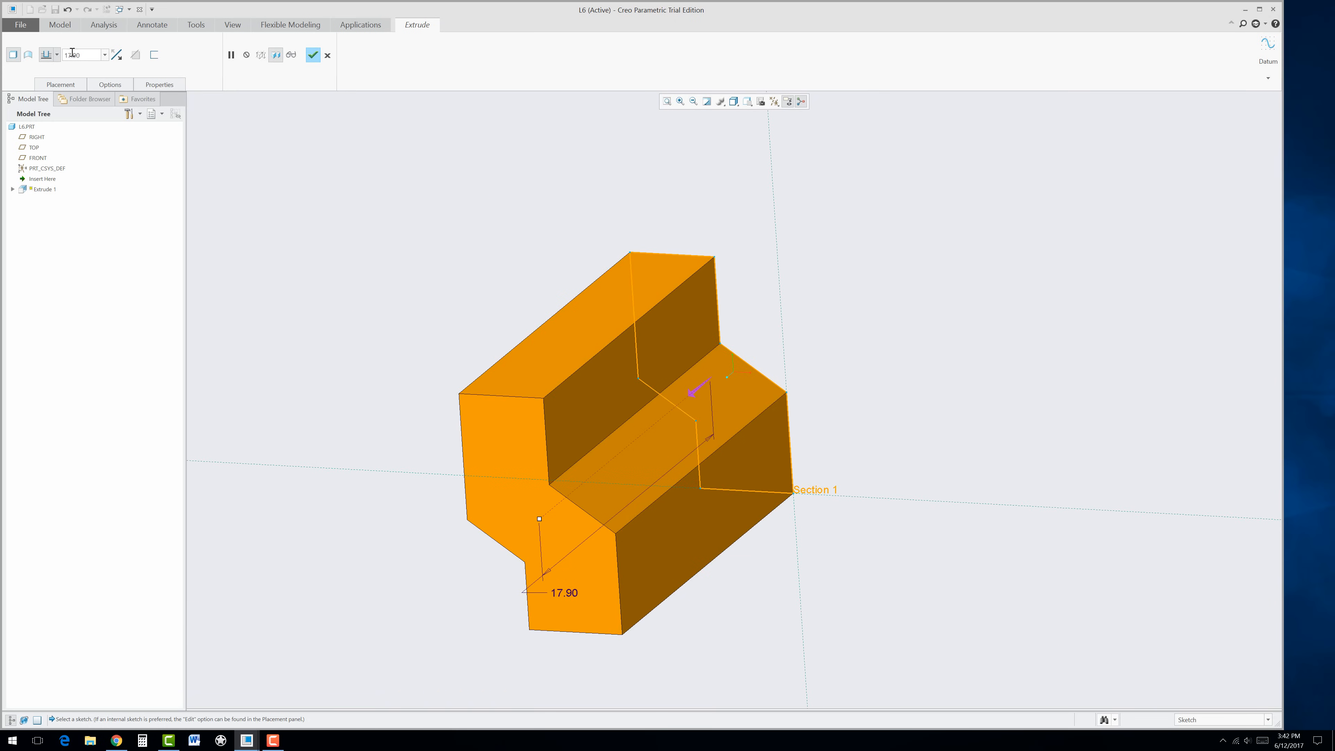
left_click(57, 55)
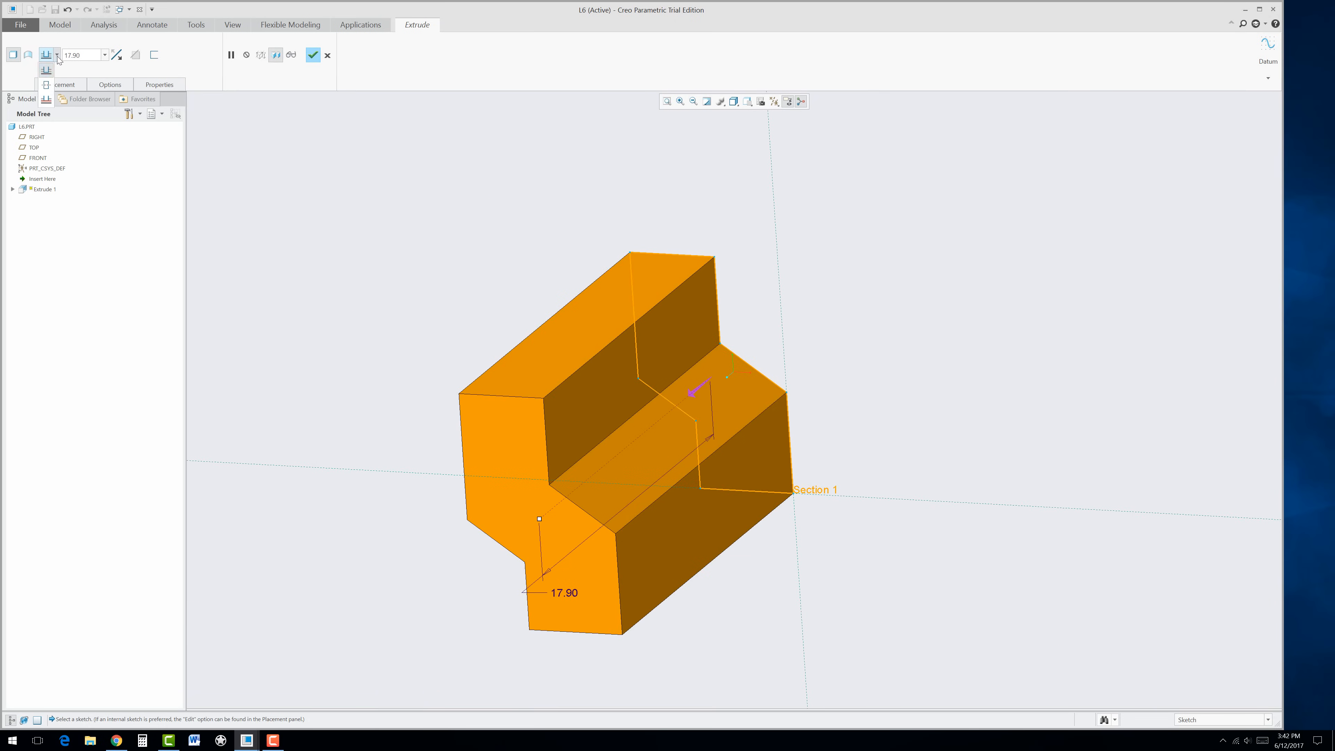
left_click(47, 86)
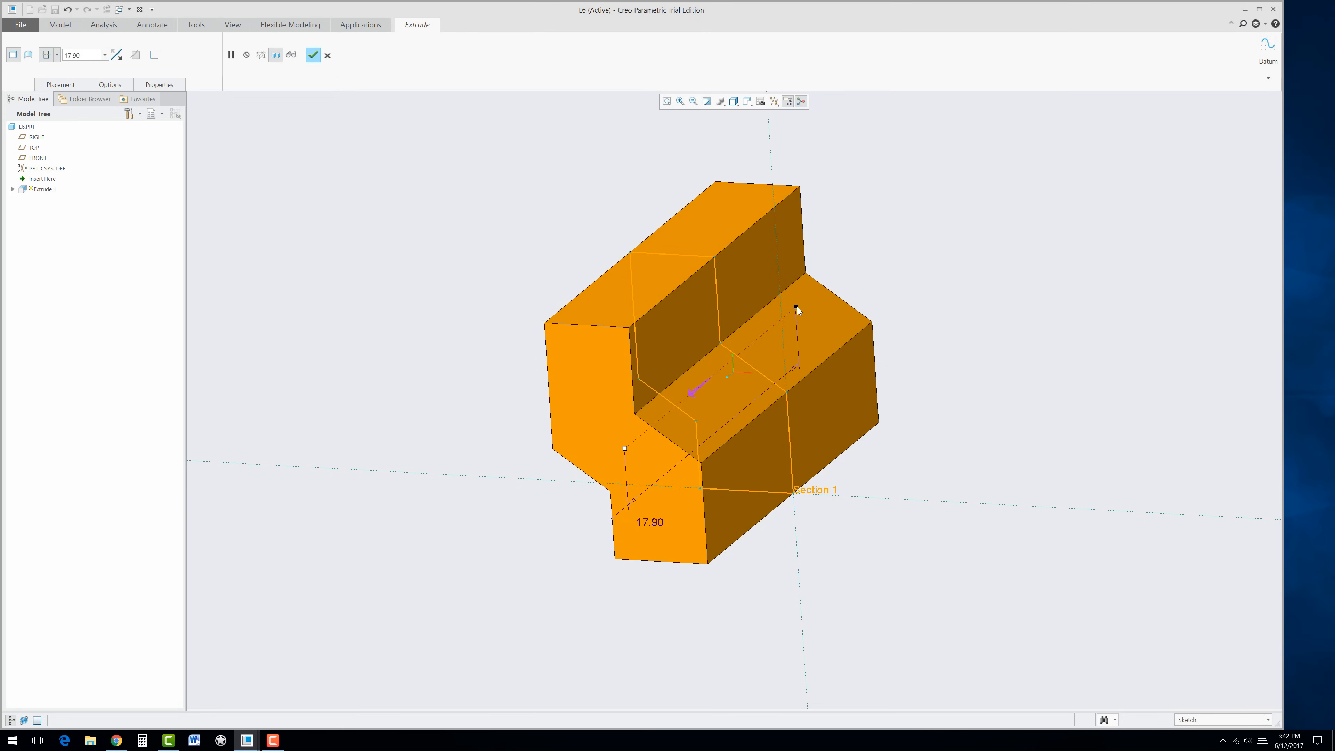
left_click_drag(797, 307, 742, 351)
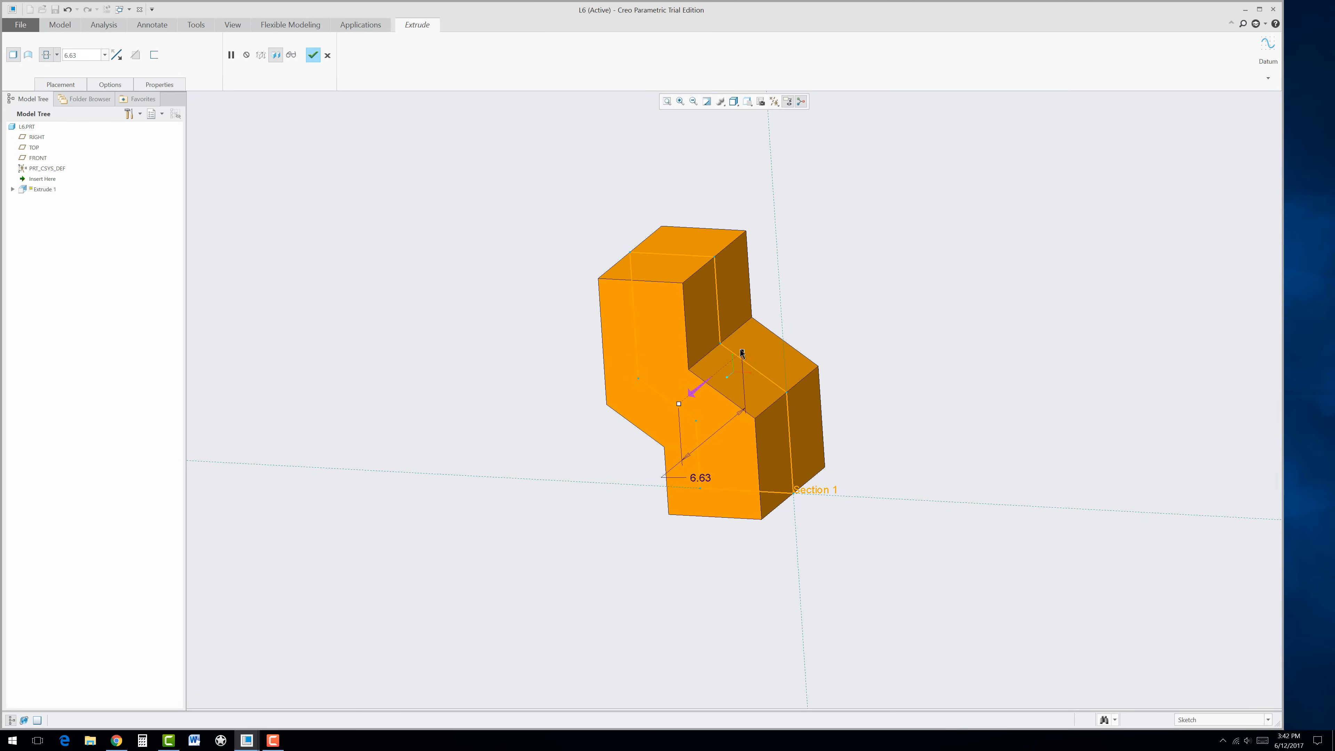
double_click(702, 481)
key("Return")
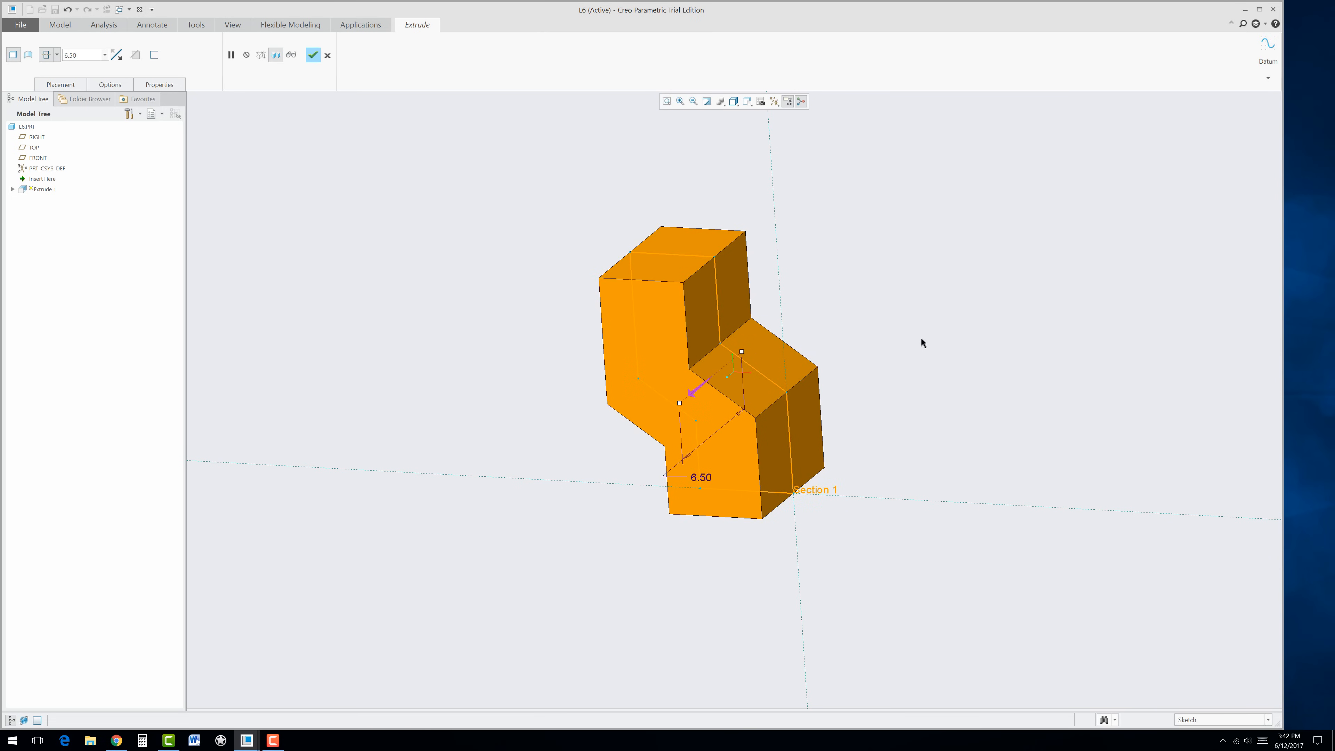
middle_click(908, 342)
Step: Round the block's two short upper end edges, the inner step edge and the outer lower step edge with a radius of about 1.03
mouse_move(864, 353)
middle_mouse_down()
mouse_move(846, 369)
mouse_move(840, 284)
middle_mouse_up()
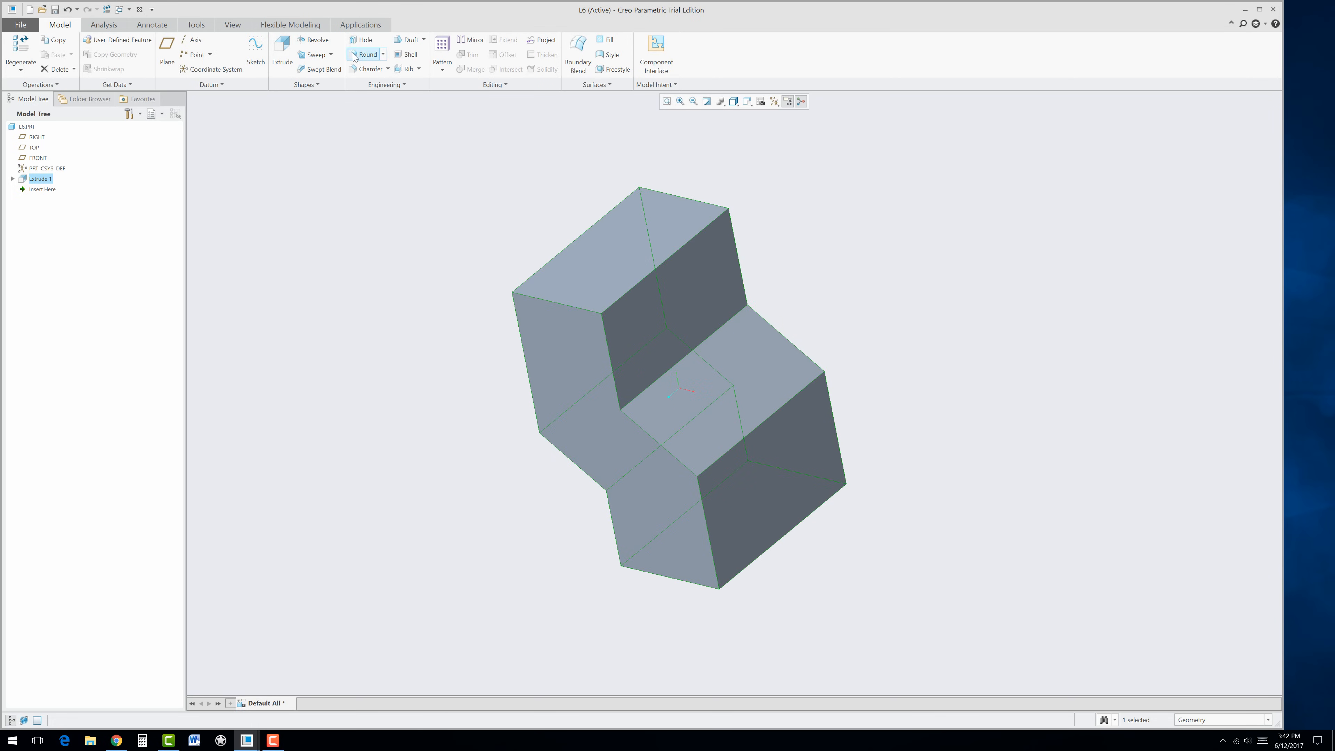
left_click(366, 54)
left_click(559, 303)
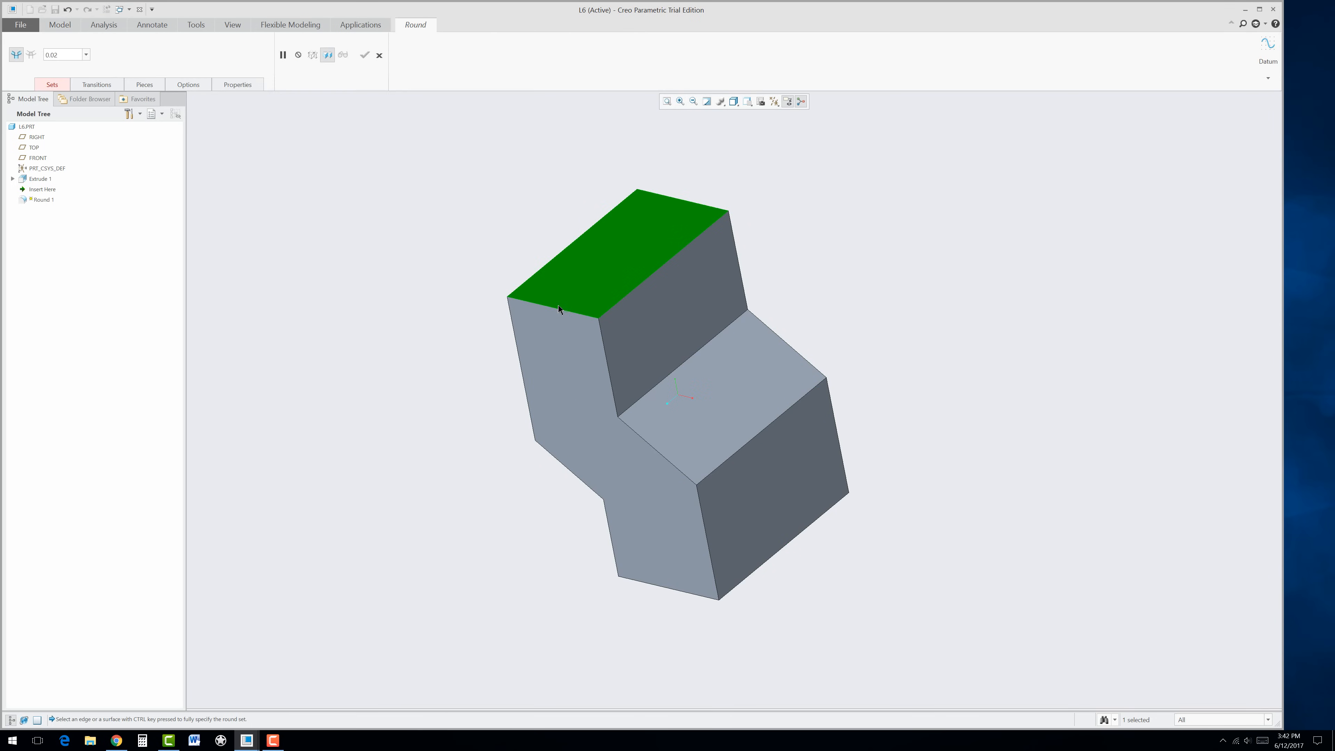
left_click(554, 307)
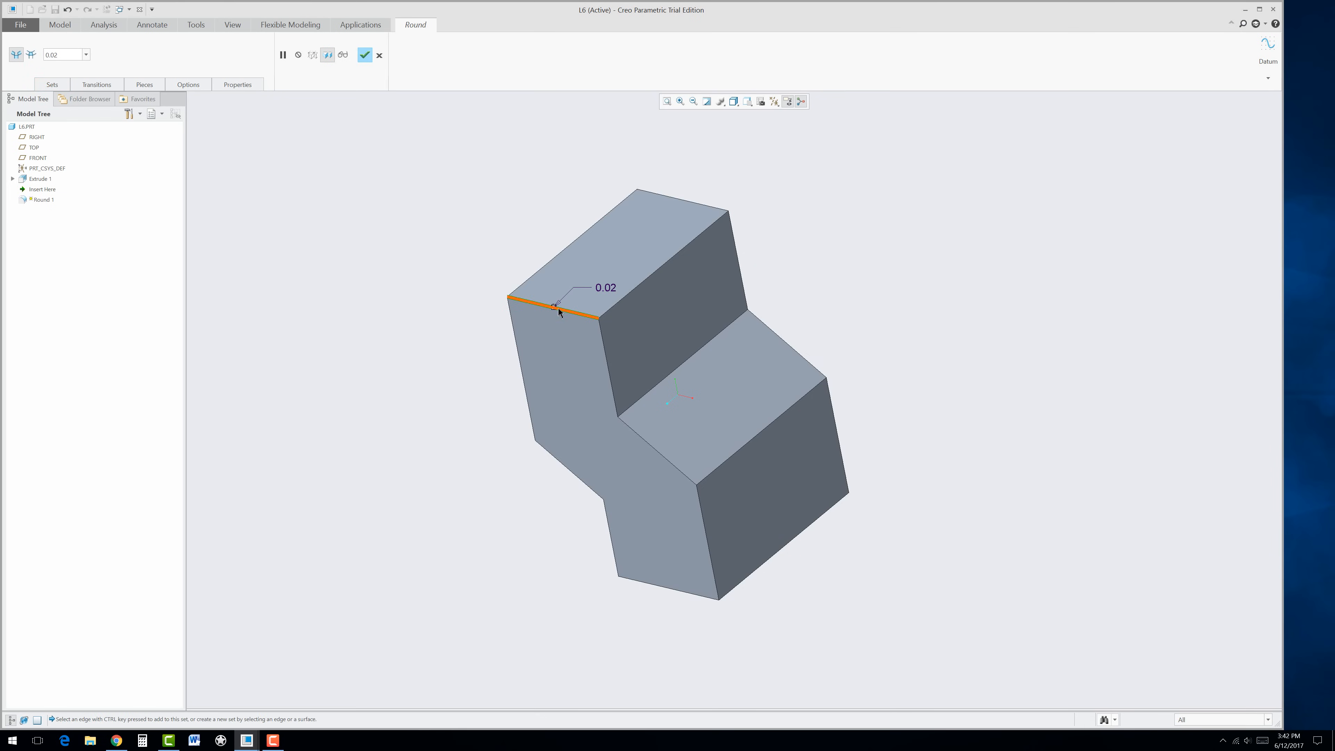
left_click_drag(554, 307, 560, 336)
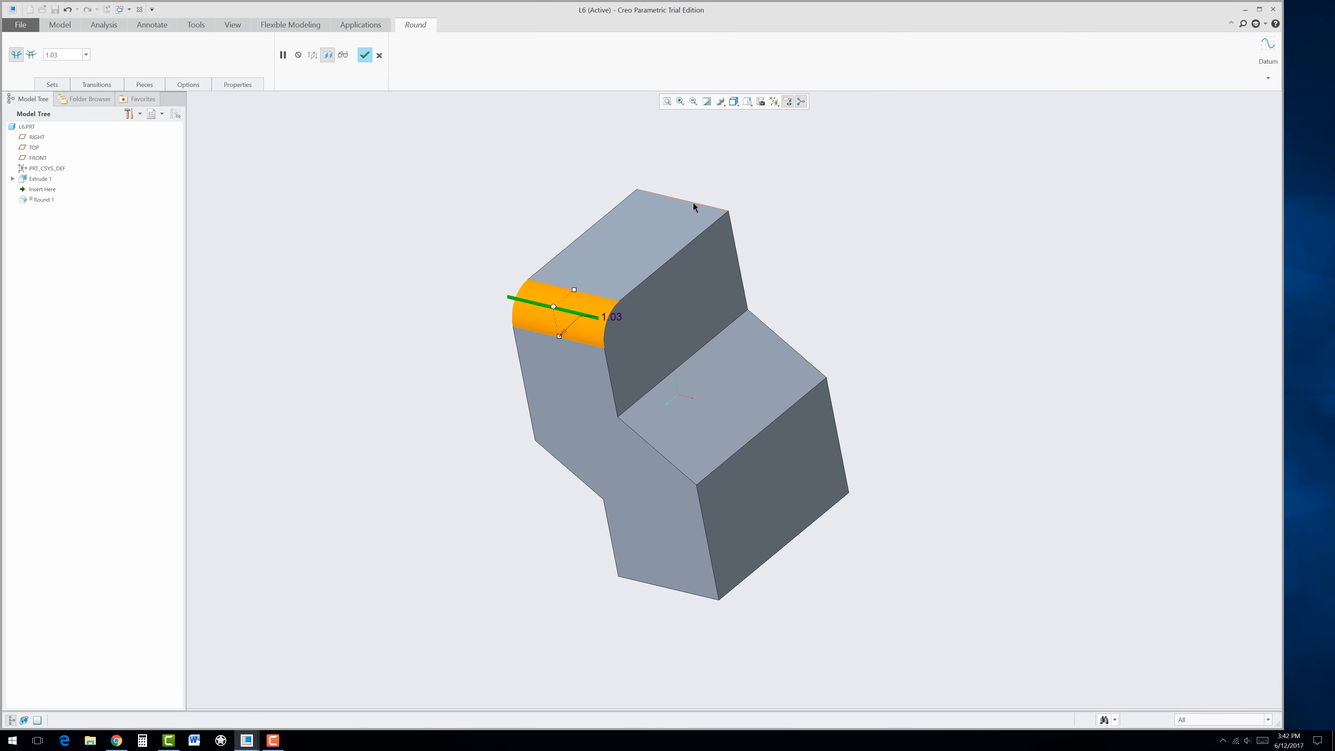
left_click(694, 203, "ctrl")
left_click(728, 331, "ctrl")
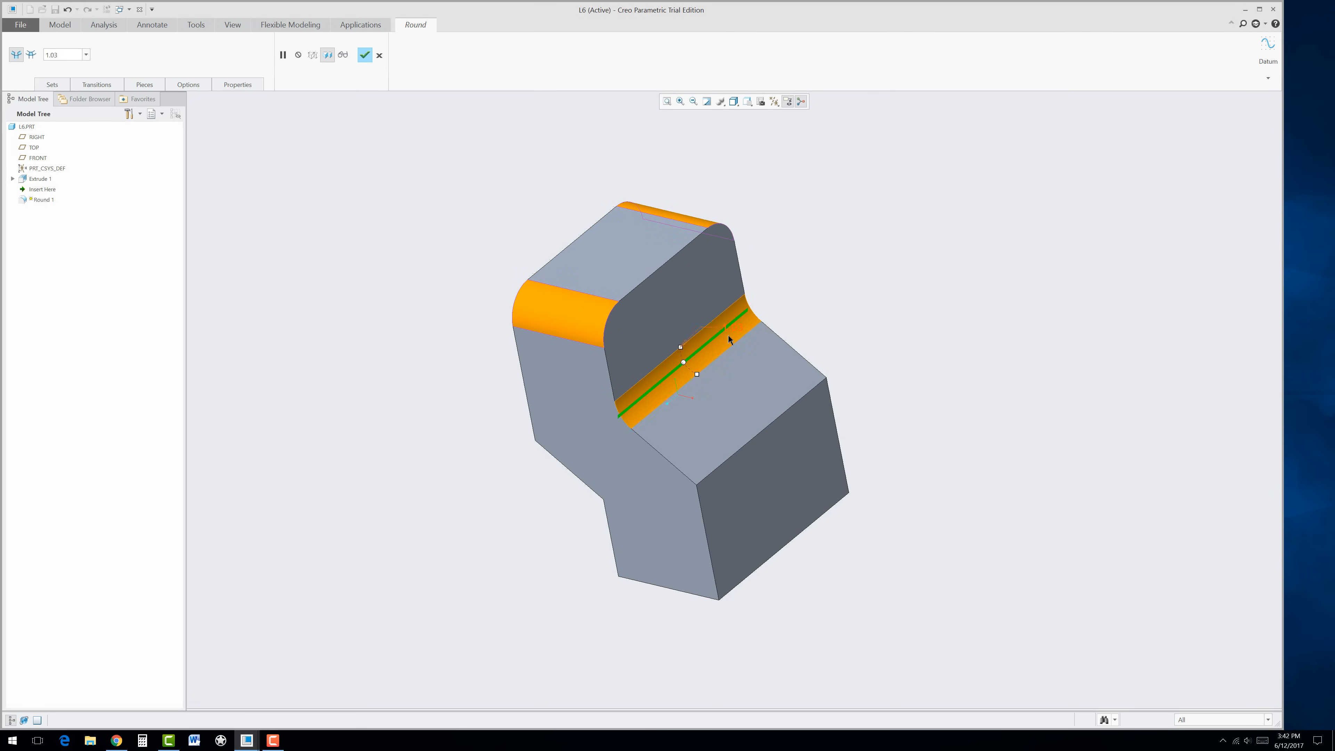
left_click(767, 430, "ctrl")
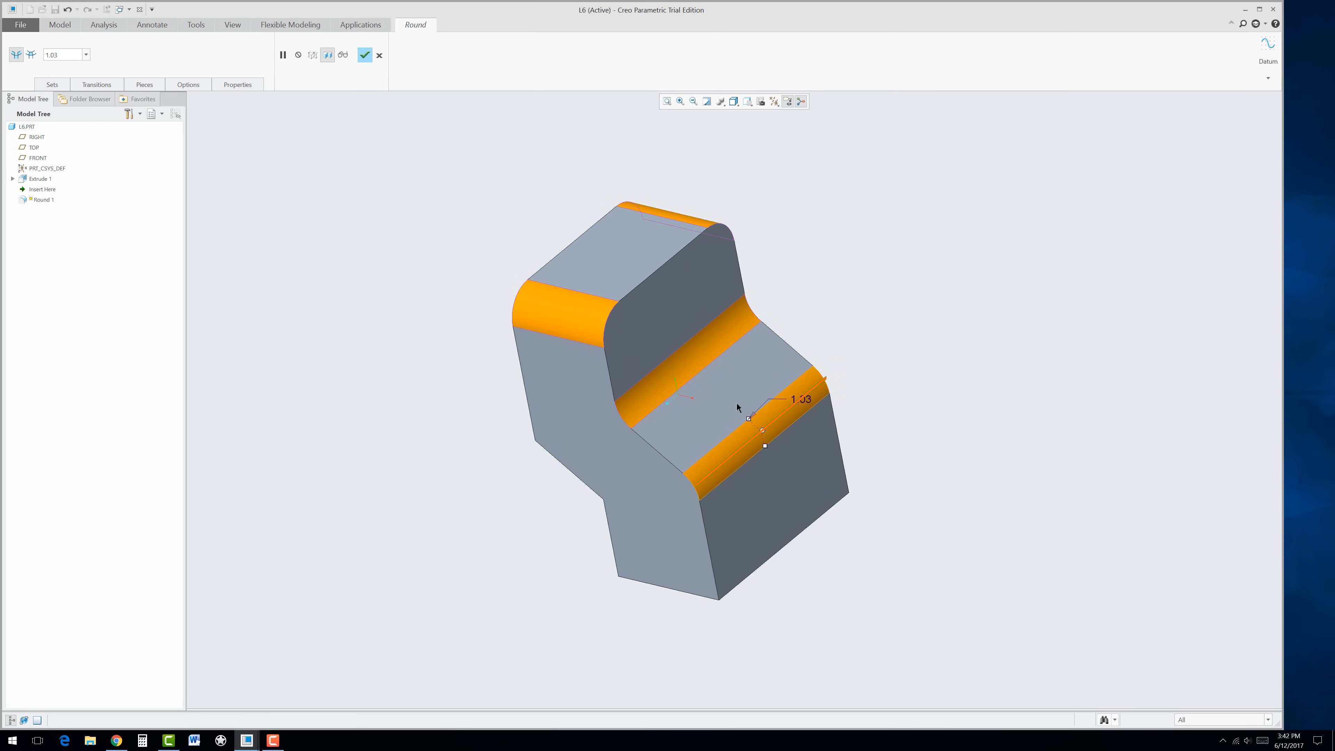
left_click(365, 55)
left_click(403, 219)
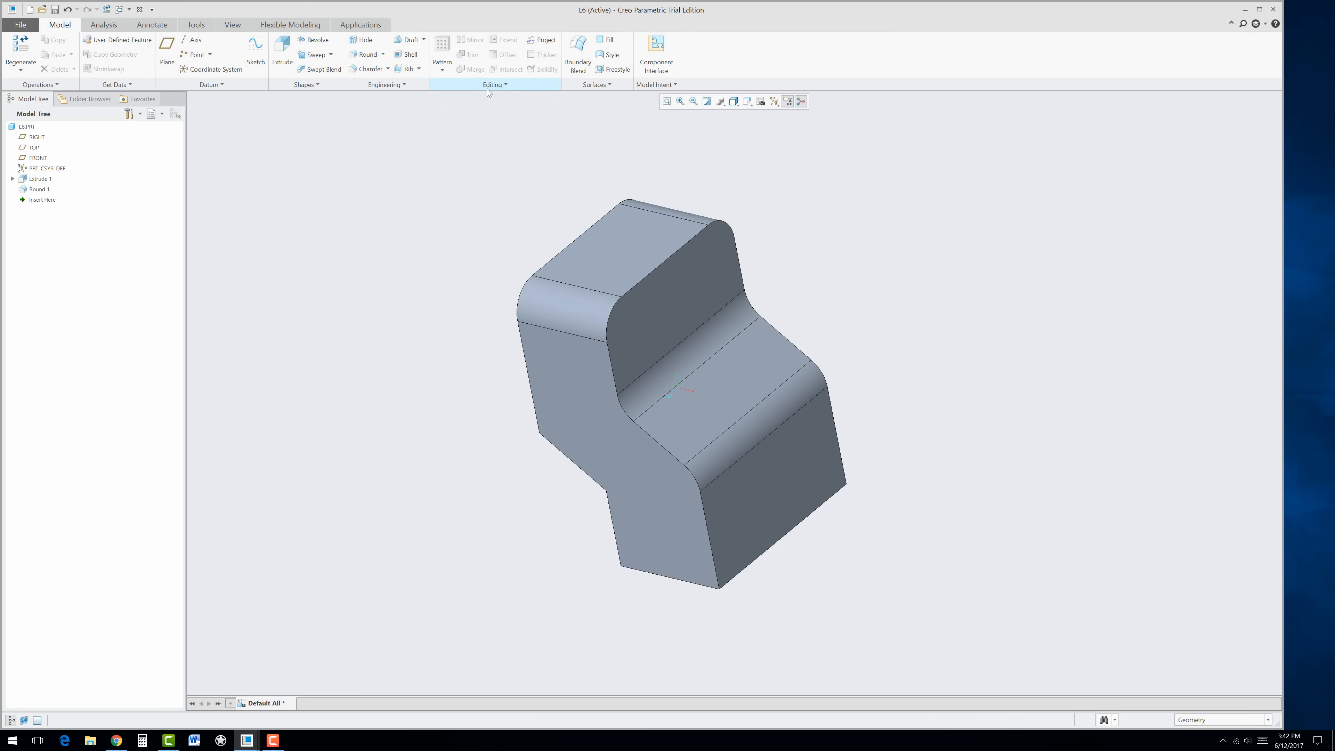
Step: Chamfer the tangent edge chain running along the stepped front with a D x D distance of 0.50
left_click(369, 72)
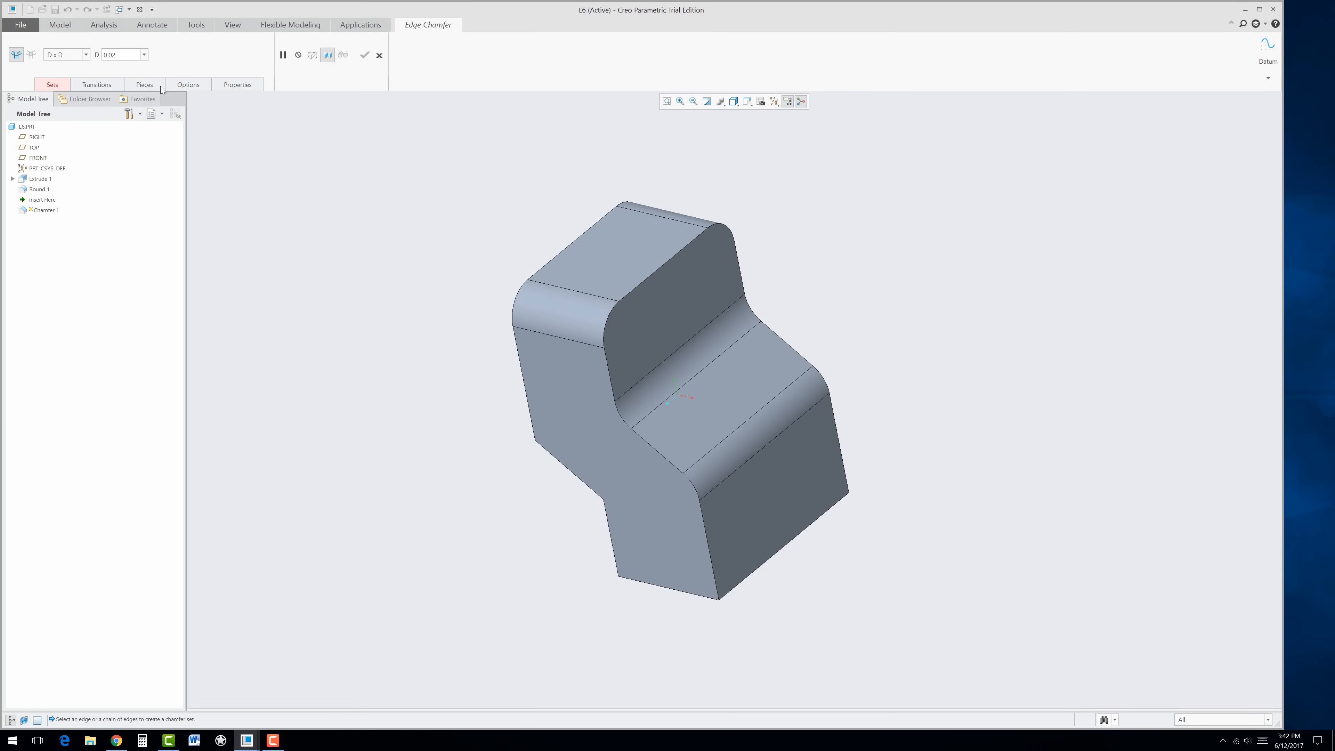
left_click(144, 54)
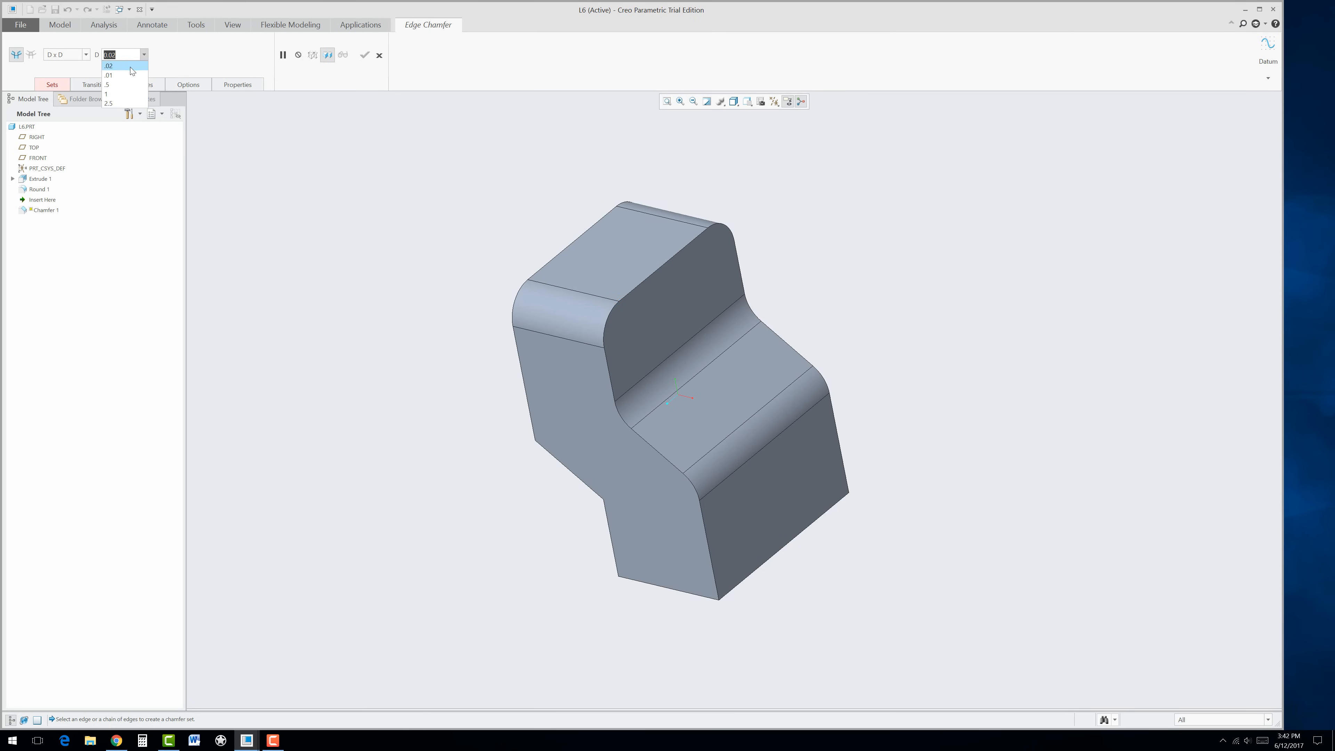
left_click(107, 85)
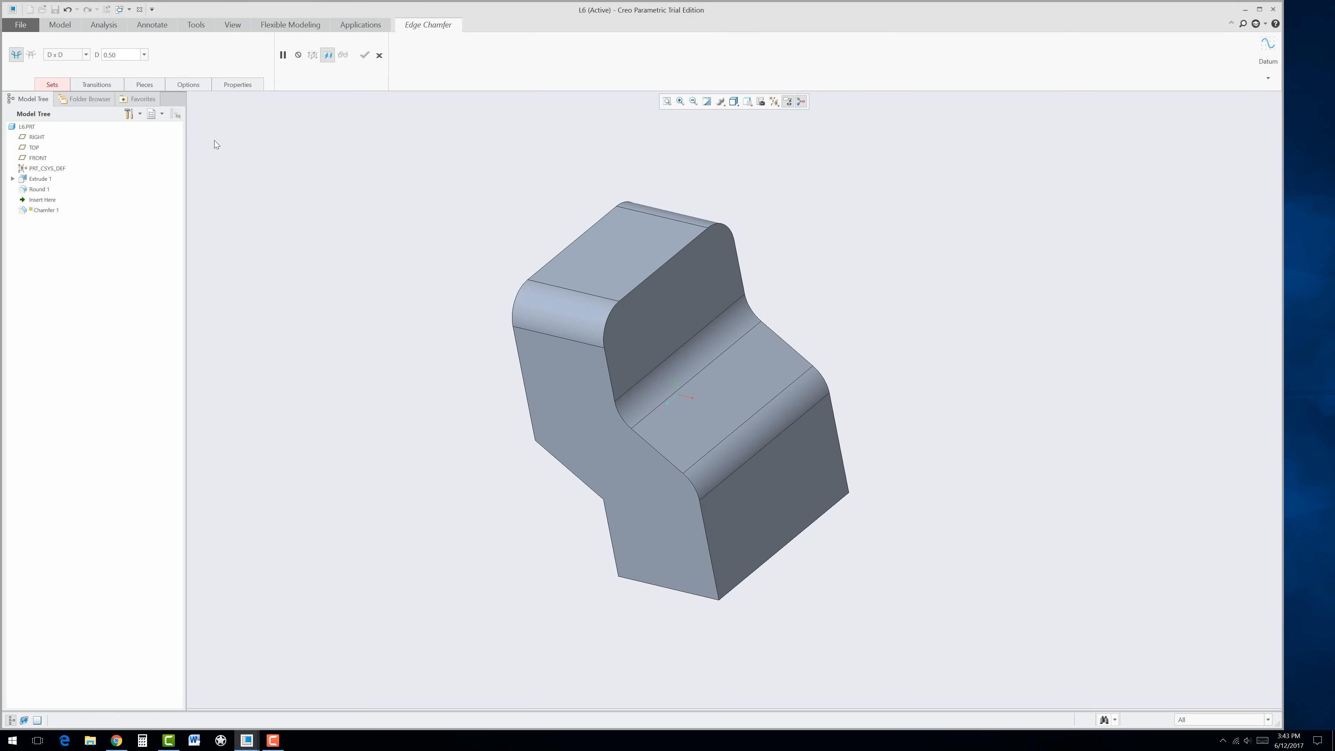
left_click(647, 275)
left_click(365, 56)
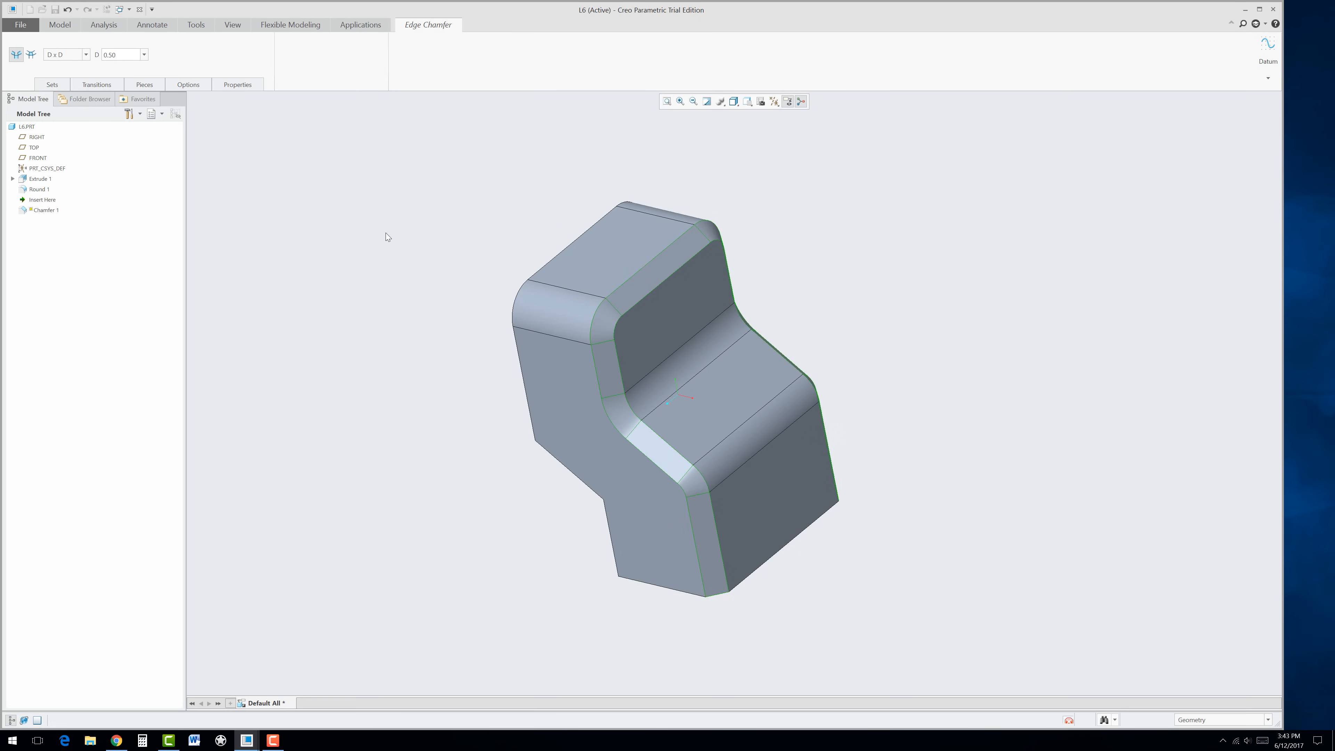
Step: Shell the part to a thickness of 0.10, removing the base face and the three adjoining flat faces of the stepped back
middle_click_drag(435, 378, 602, 348)
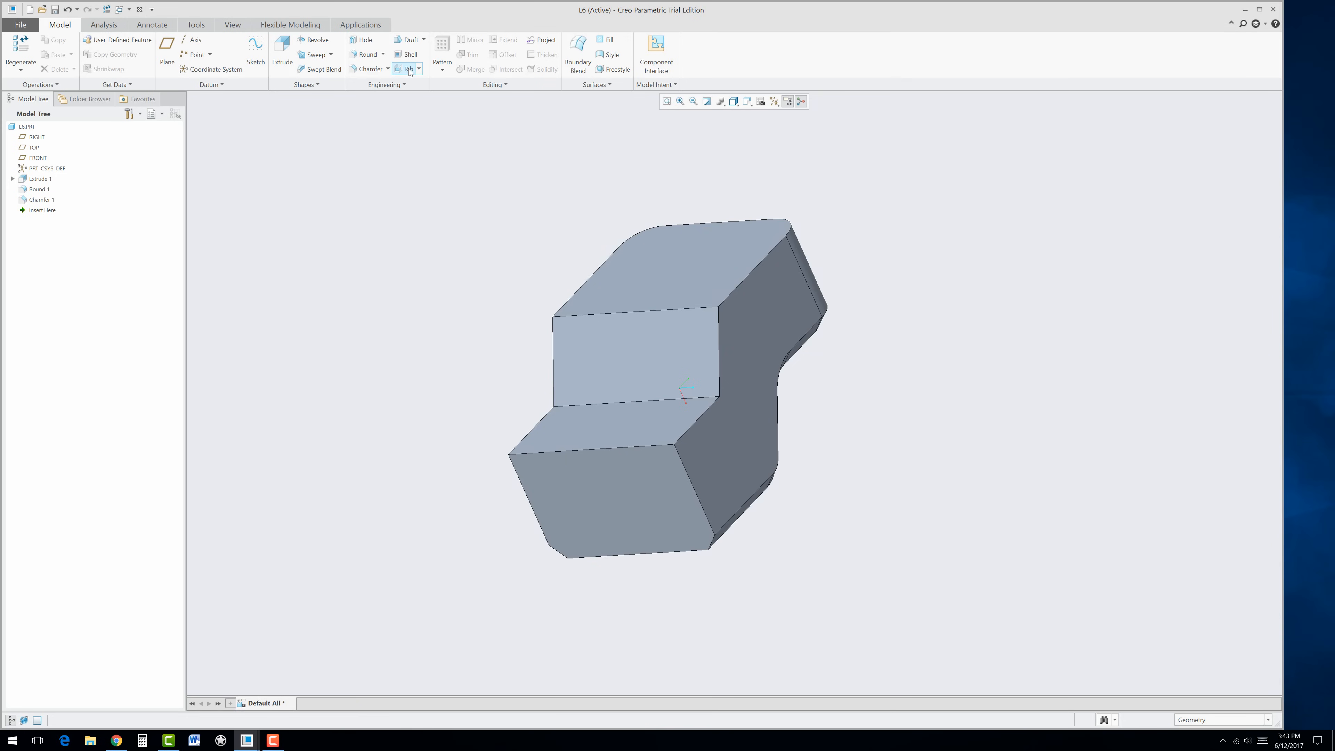
left_click(408, 55)
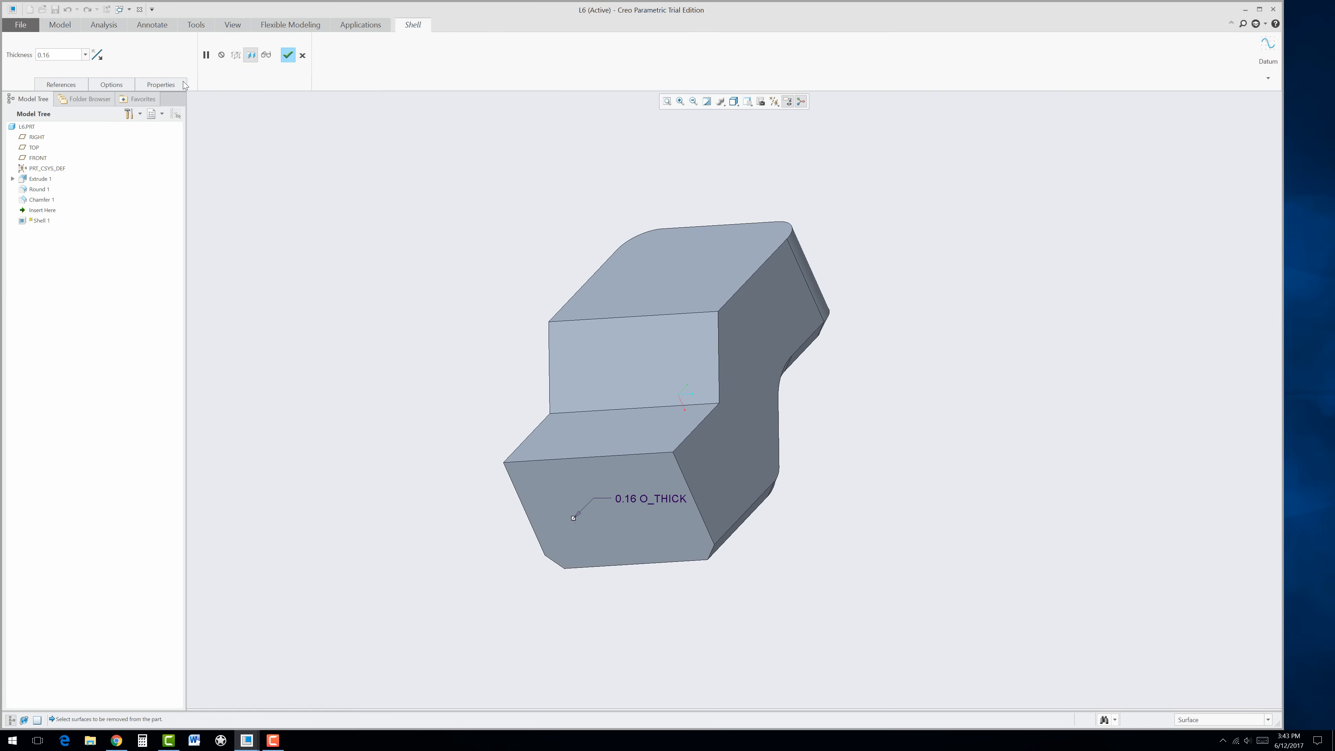
left_click(69, 55)
type("0.10")
key("Return")
left_click(625, 483)
left_click(624, 483)
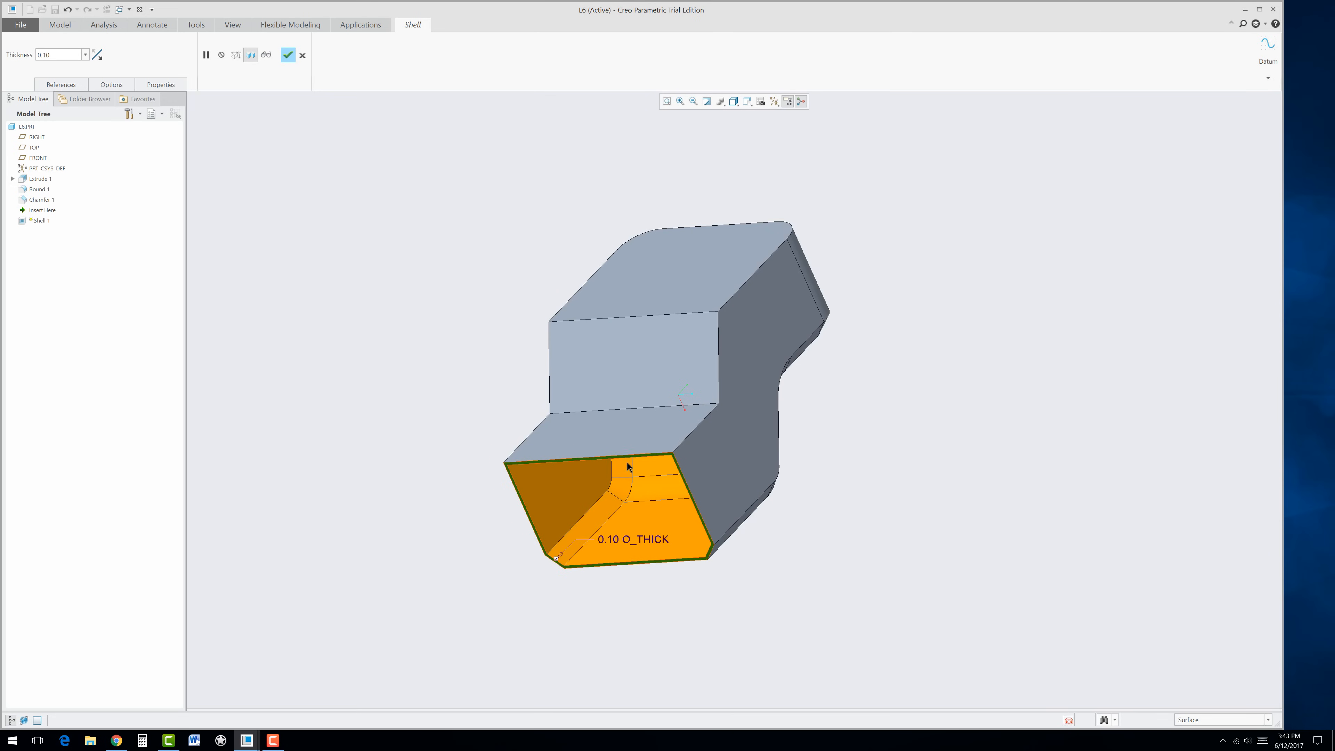
left_click(629, 441, "ctrl")
left_click(641, 376, "ctrl")
left_click(675, 285, "ctrl")
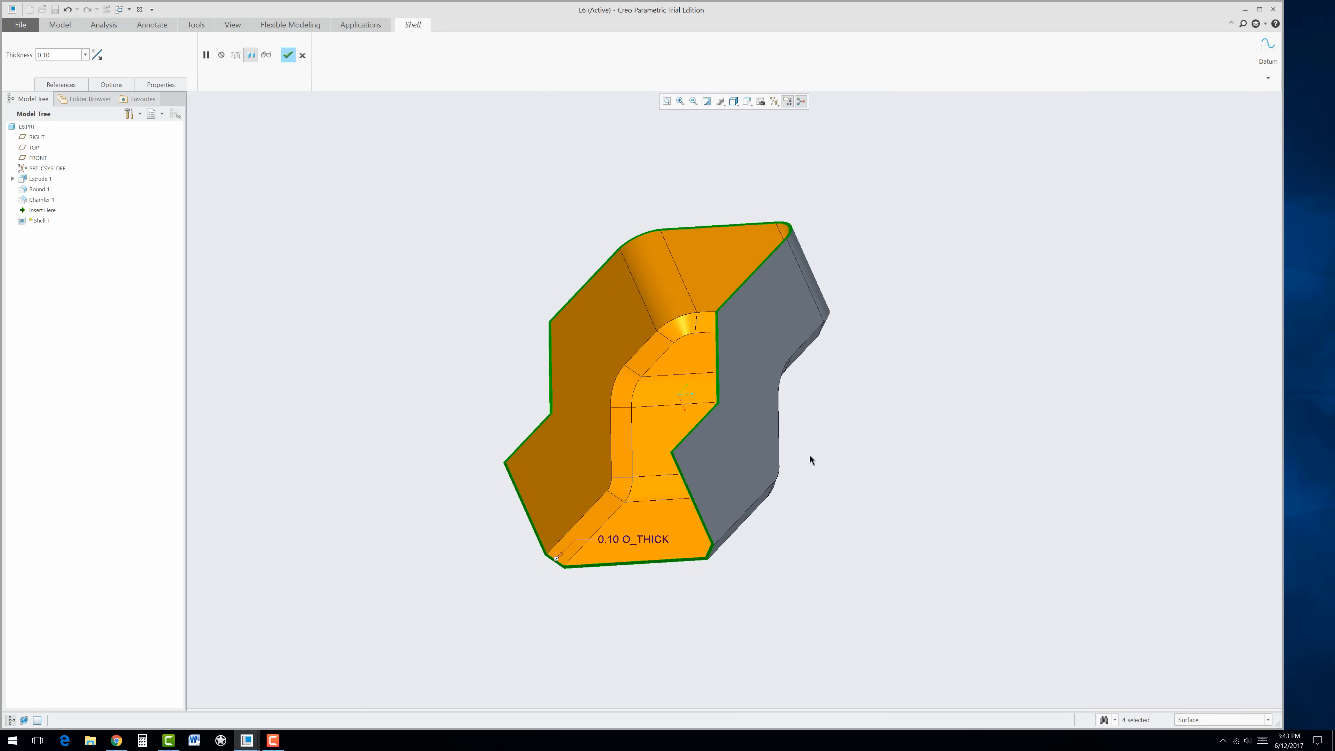
middle_click_drag(837, 433, 789, 415)
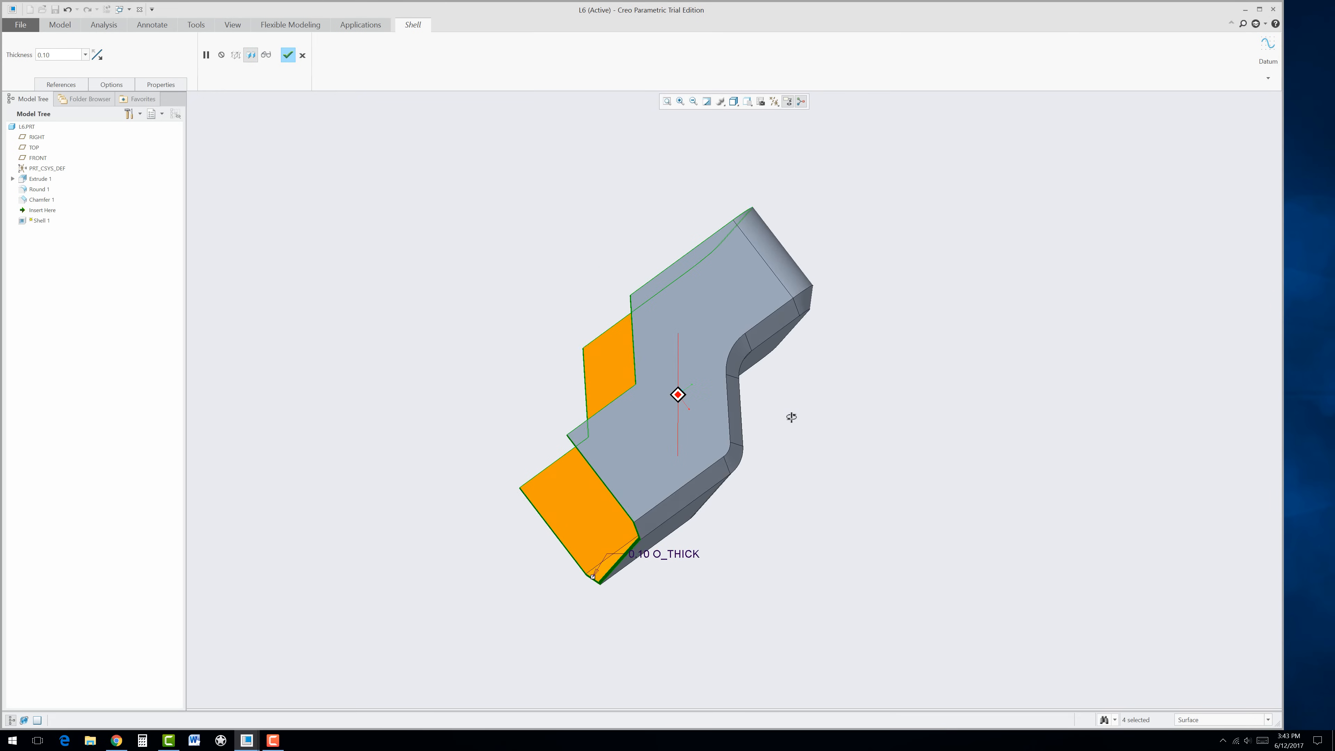
left_click(288, 54)
Step: Start an extrude sketch on the large flat side face and draw a parallelogram about 1.48 wide and 0.34 high in its upper part
middle_click_drag(636, 320, 617, 342)
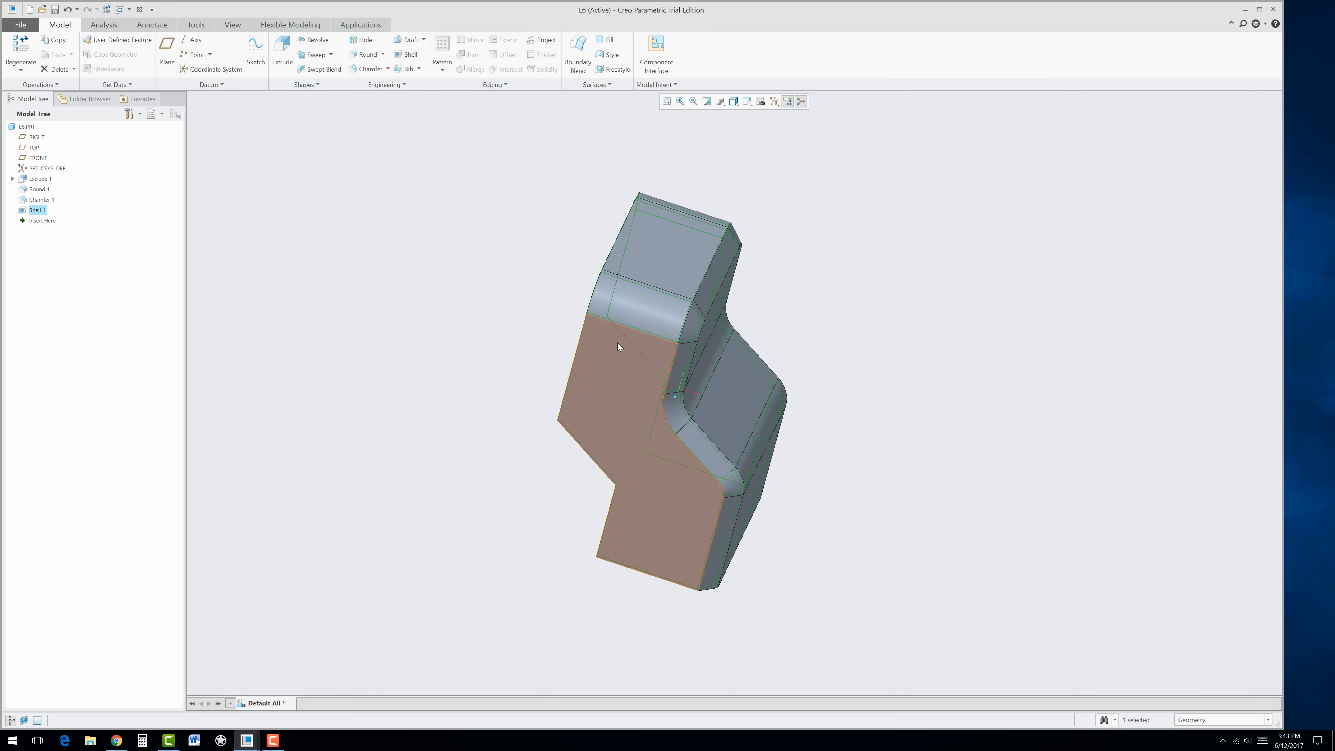
left_click(621, 387)
left_click(688, 347)
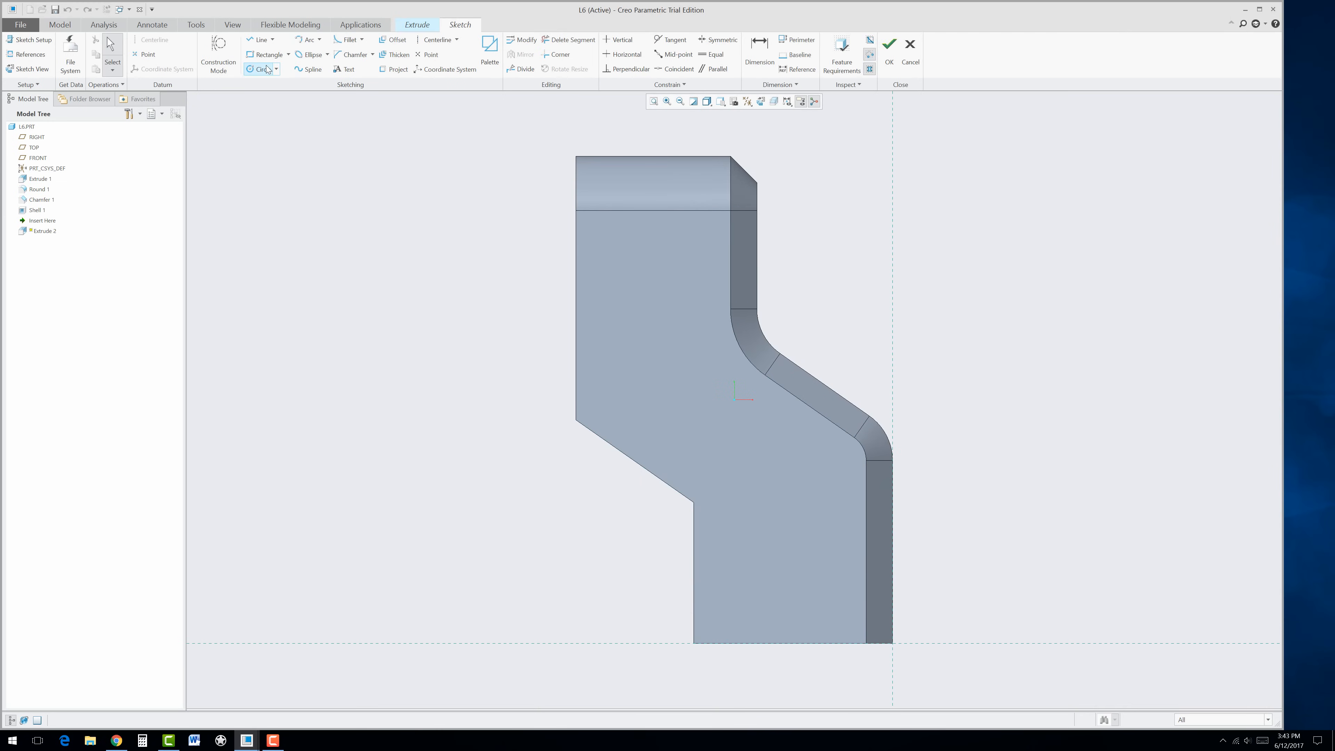
left_click(288, 54)
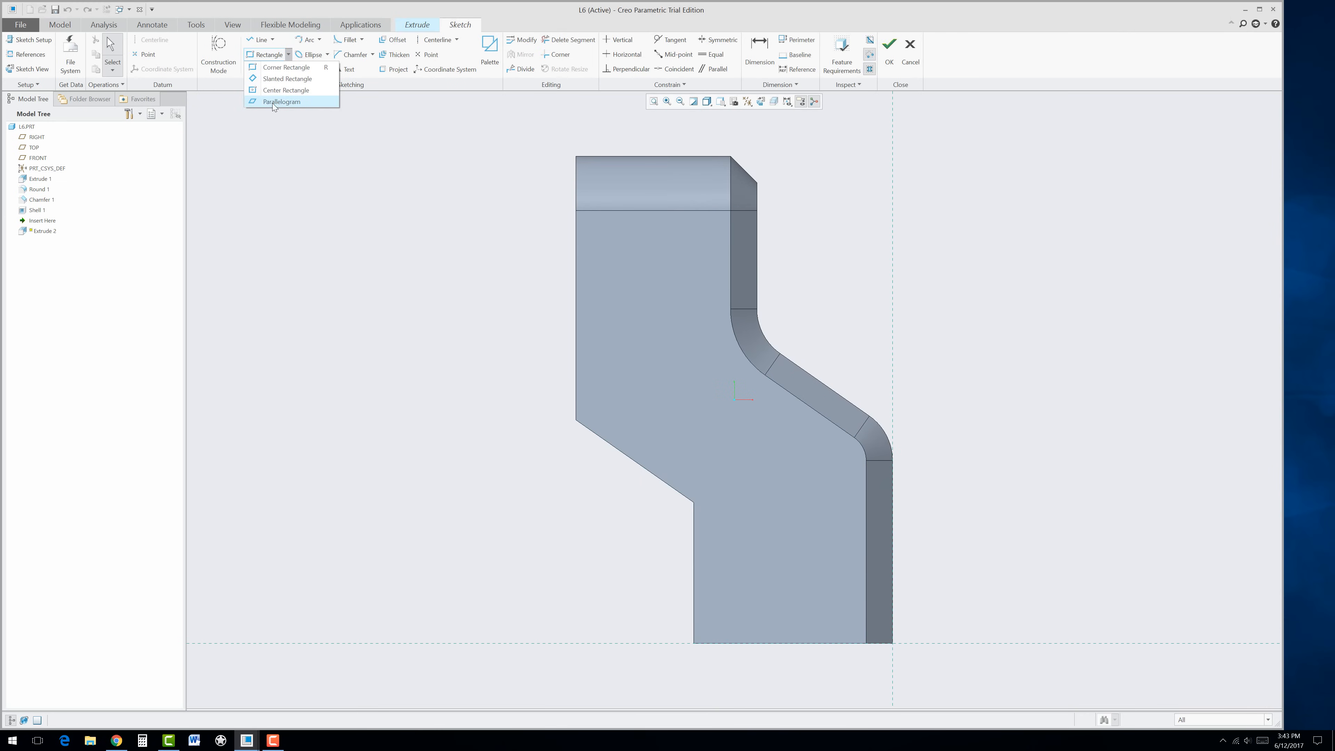
left_click(258, 104)
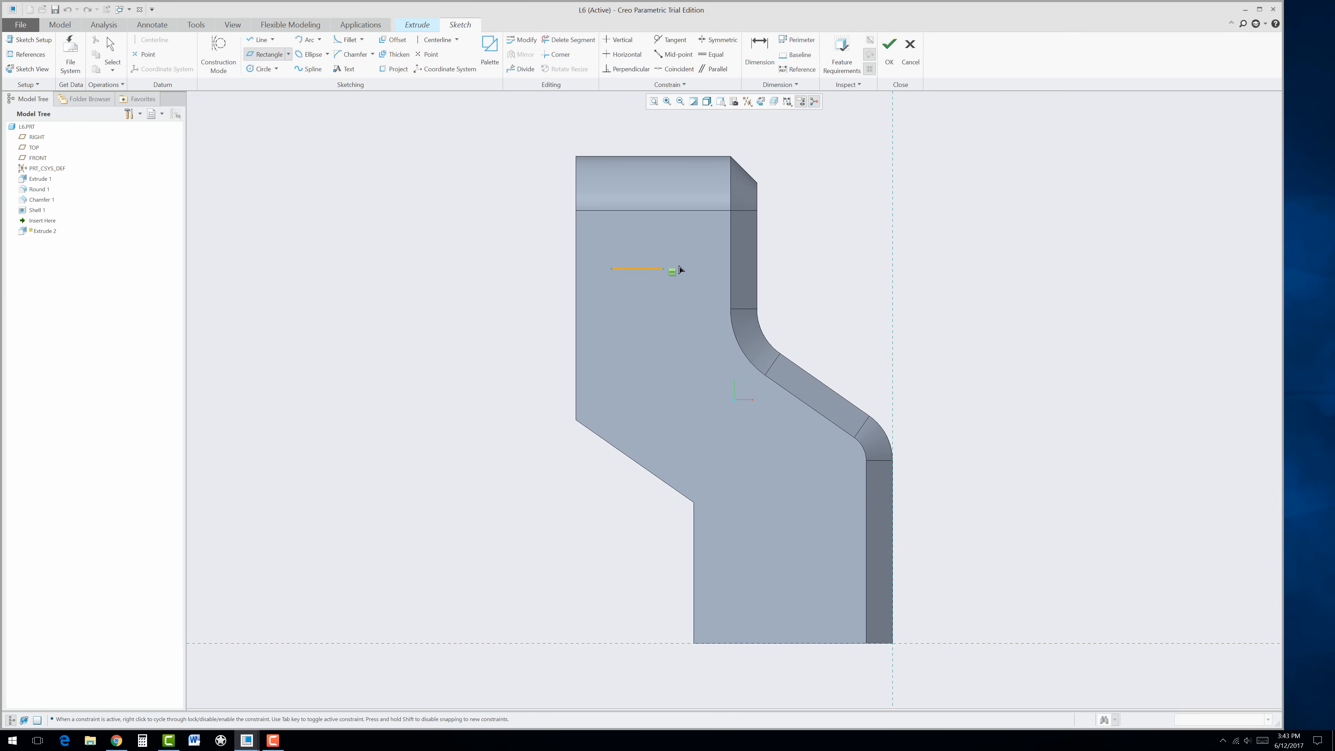
left_click(690, 268)
left_click(705, 255)
middle_click(814, 299)
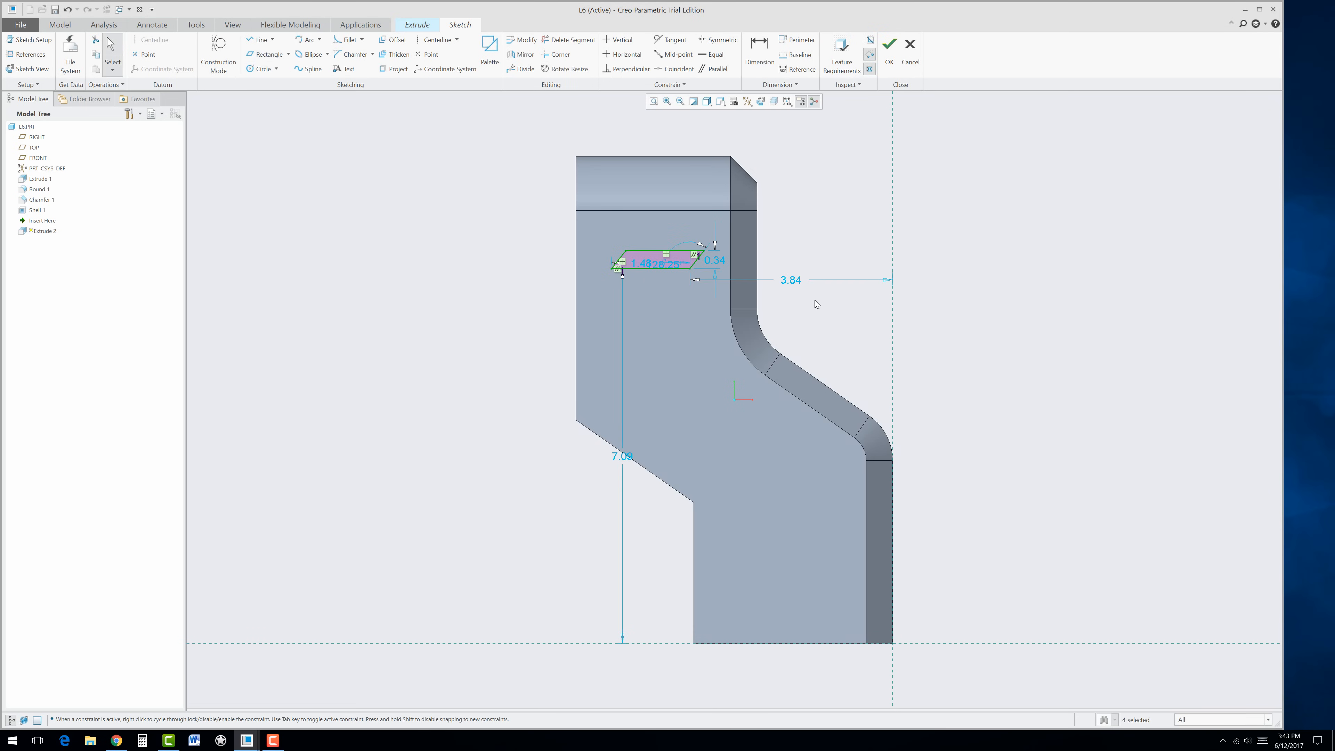
Step: Set the parallelogram's height to 0.32
scroll(700, 253, "up", 4)
scroll(700, 253, "up", 2)
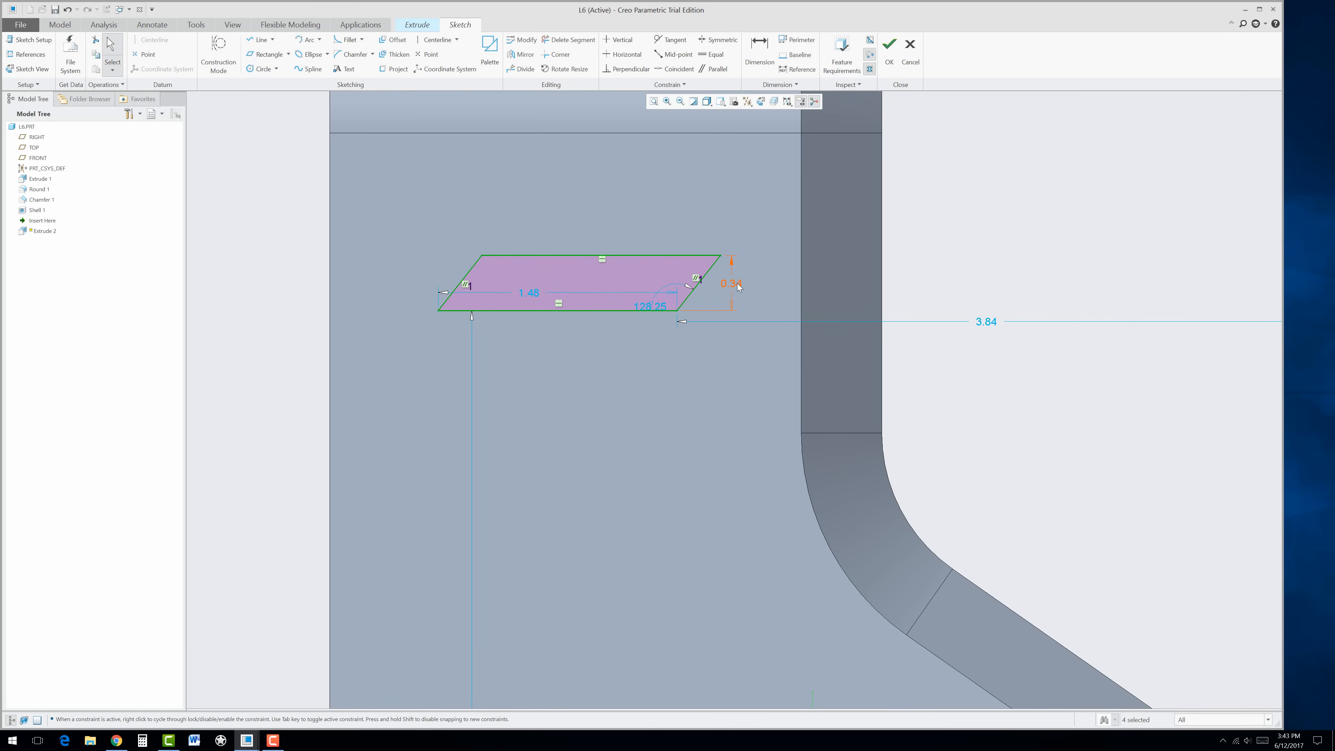
double_click(738, 283)
key("BackSpace")
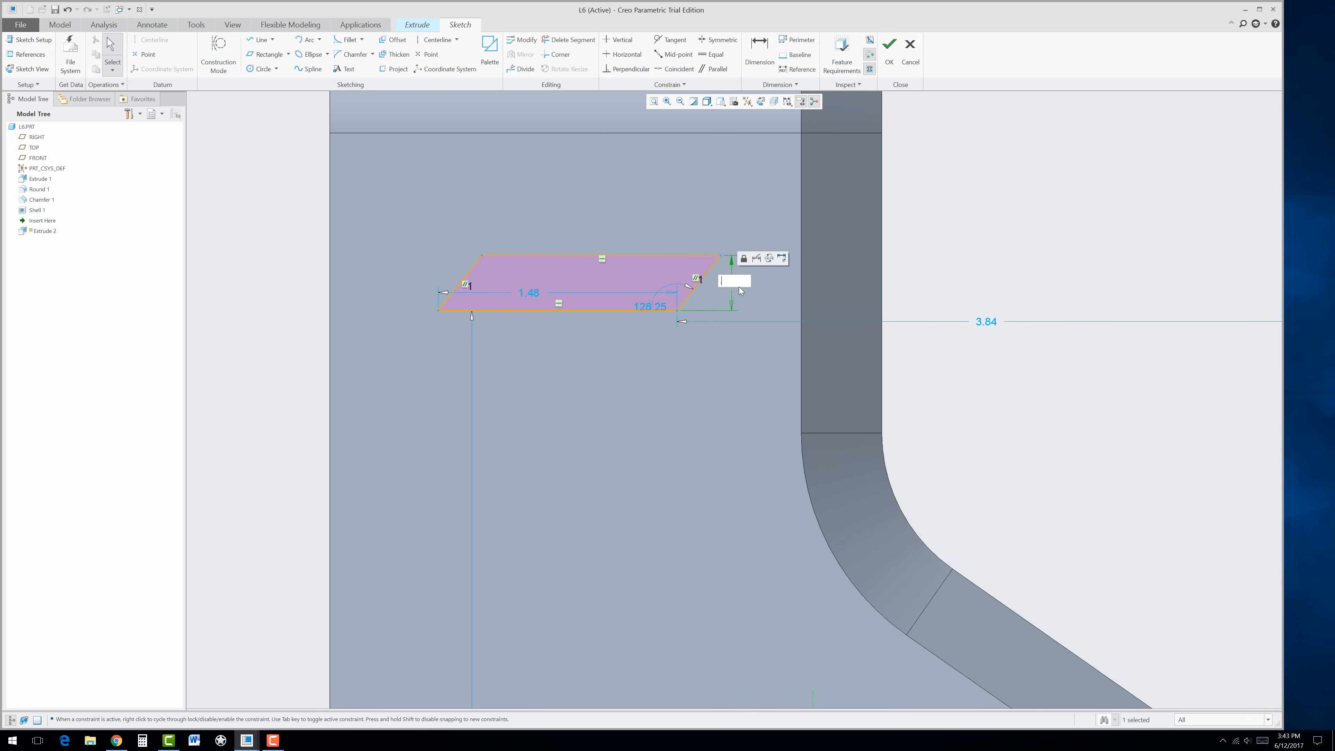
type("0.32")
key("Return")
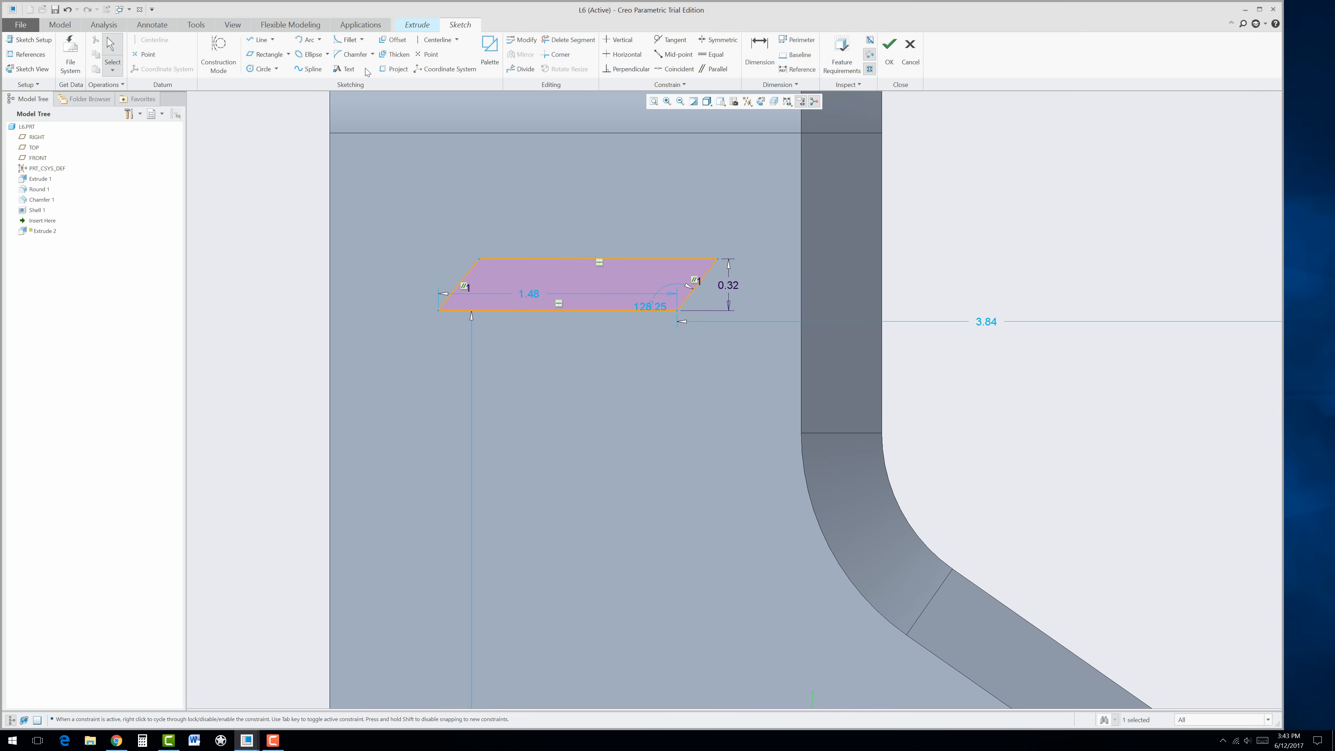
Step: Fillet the parallelogram's four corners with small radii of about 0.02, 0.06, 0.03 and 0.08
left_click(340, 42)
scroll(466, 302, "up", 3)
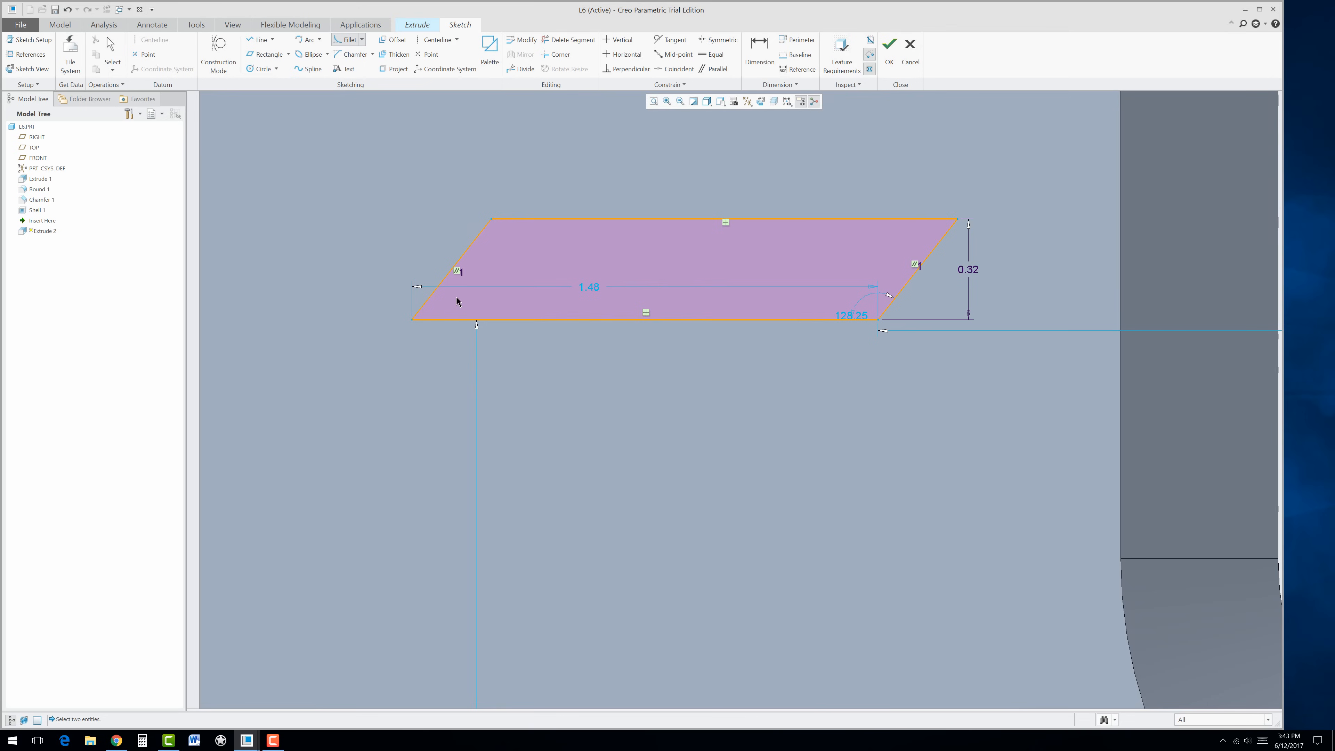
left_click(426, 317)
left_click(479, 244)
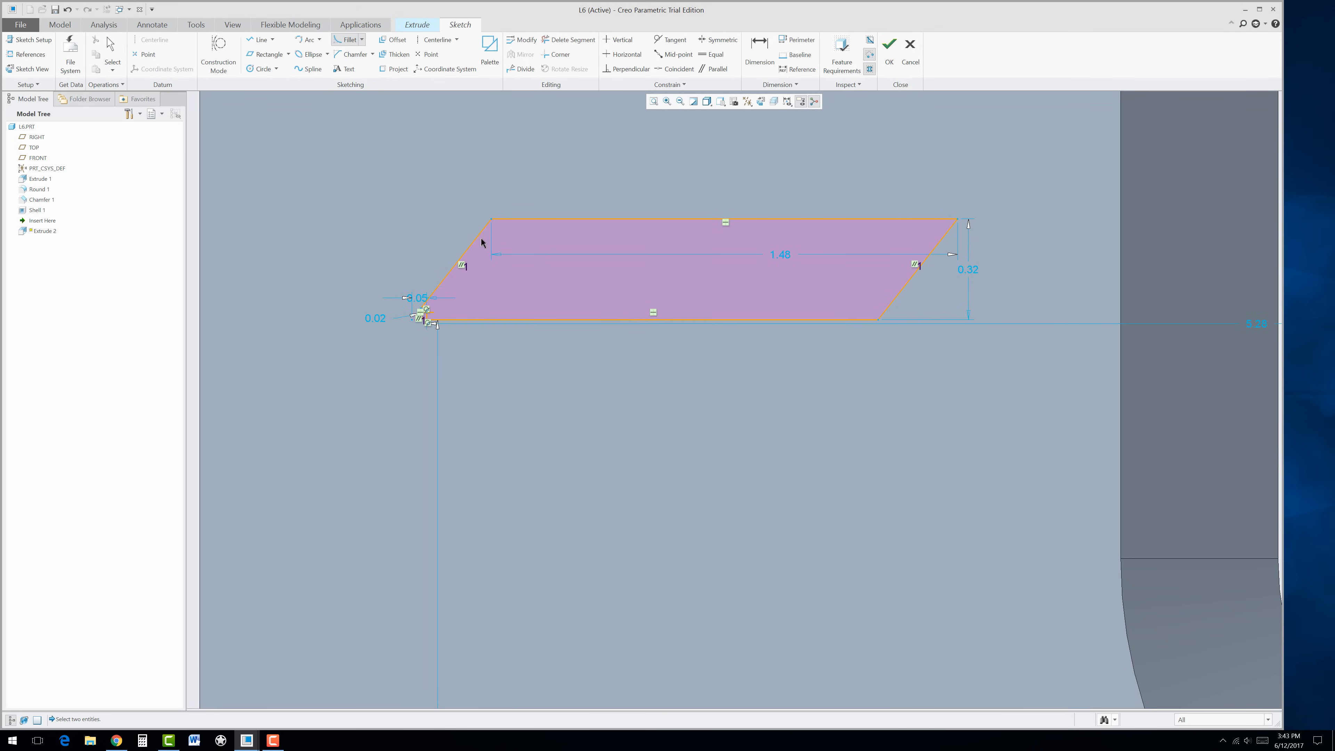
left_click(483, 232)
left_click(502, 218)
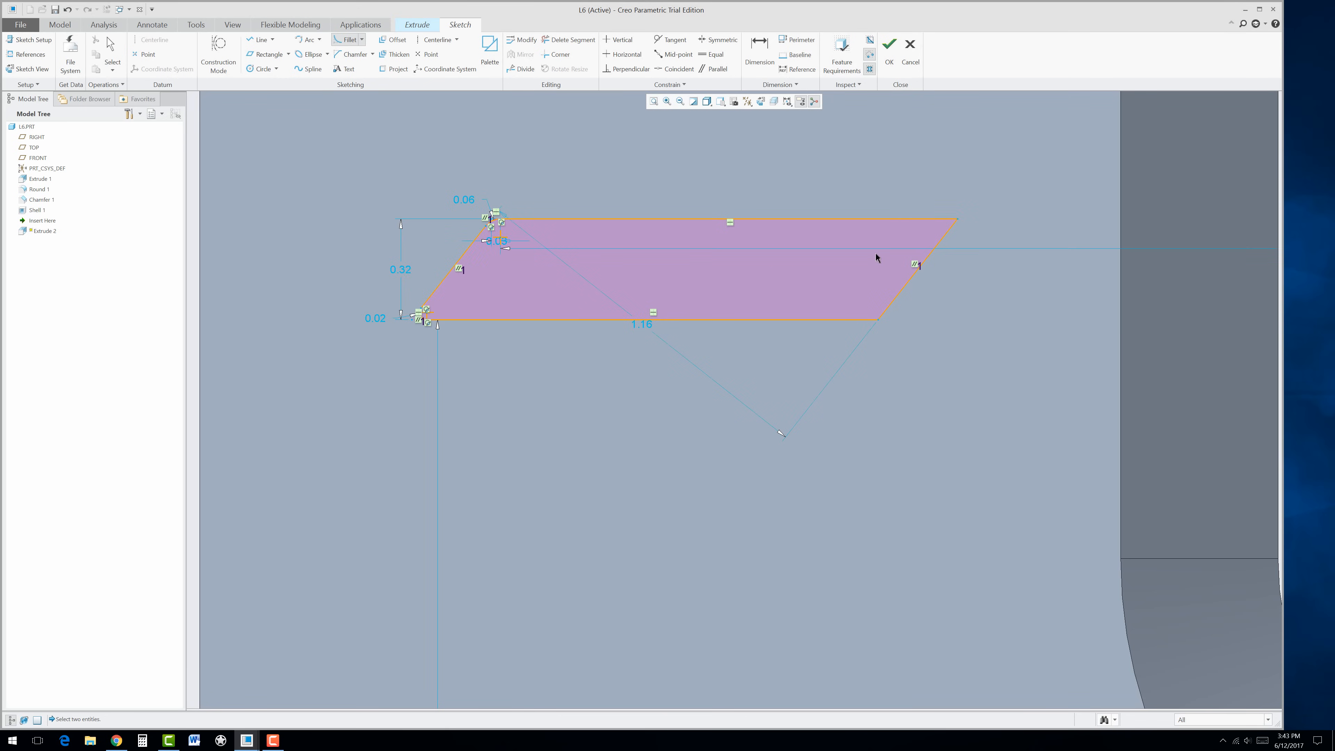
left_click(941, 221)
left_click(946, 235)
left_click(883, 312)
left_click(860, 319)
scroll(876, 356, "up", 3)
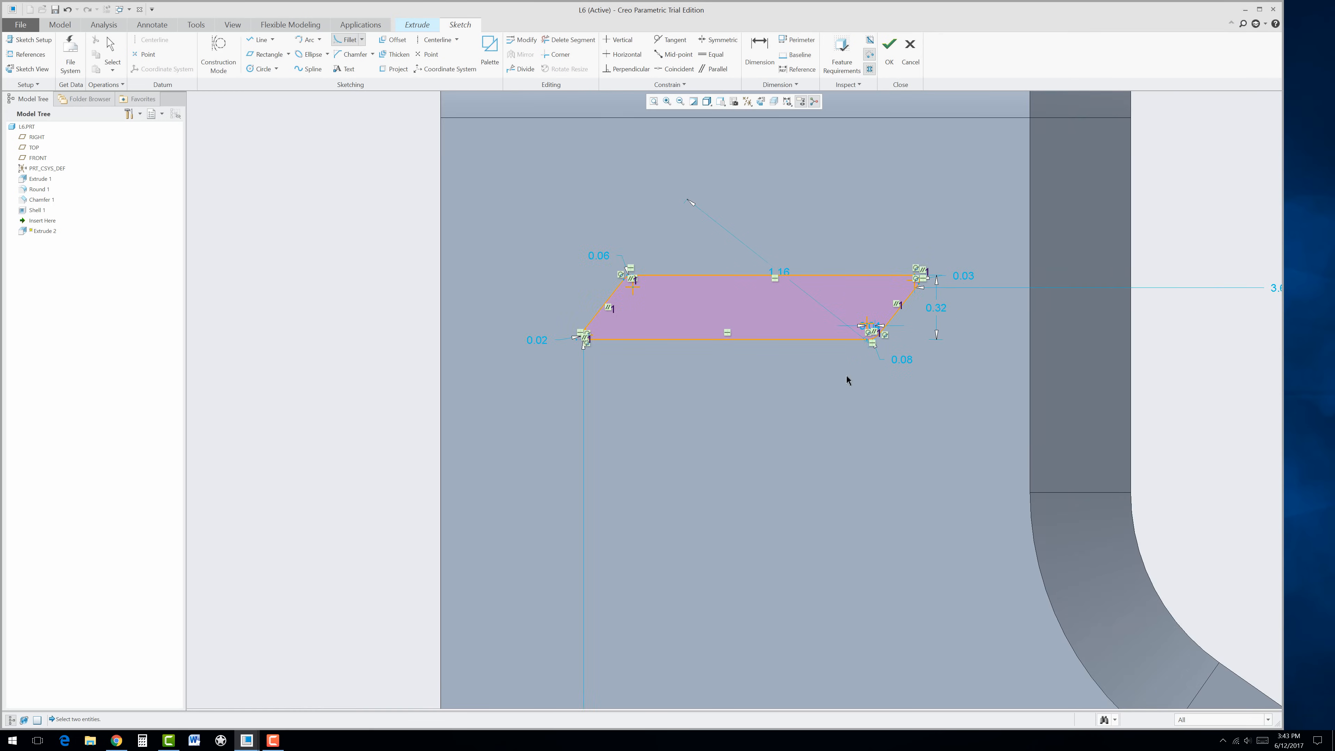
Step: Finish the parallelogram sketch and extrude it inward as a cut through all of the part
left_click(889, 50)
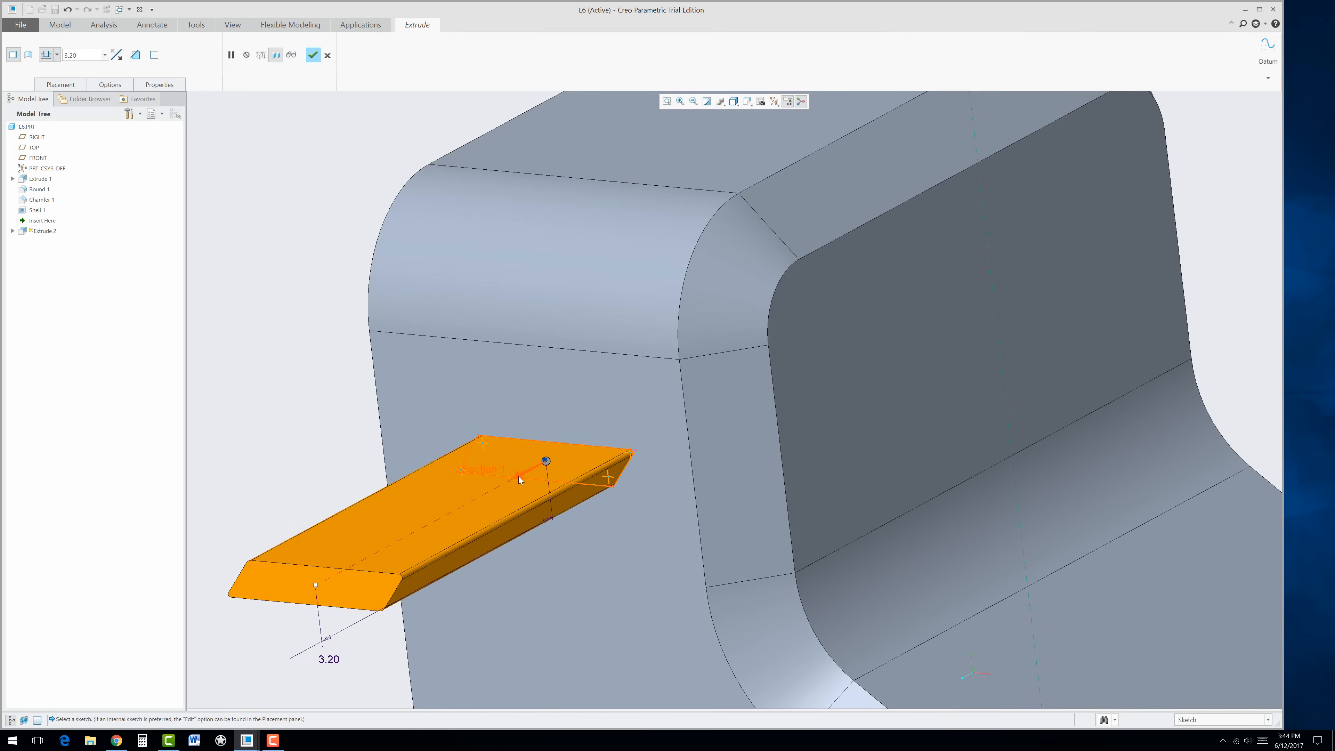
left_click(520, 476)
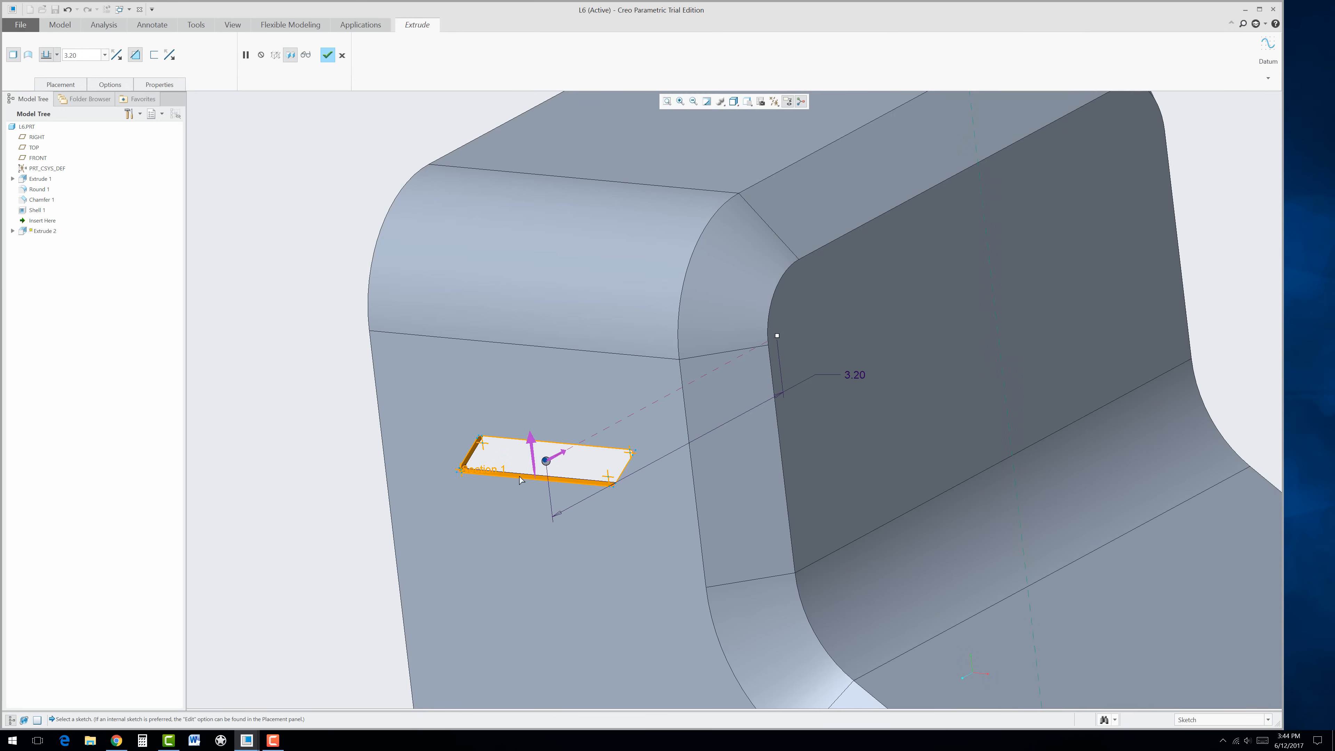
left_click(57, 56)
left_click(47, 114)
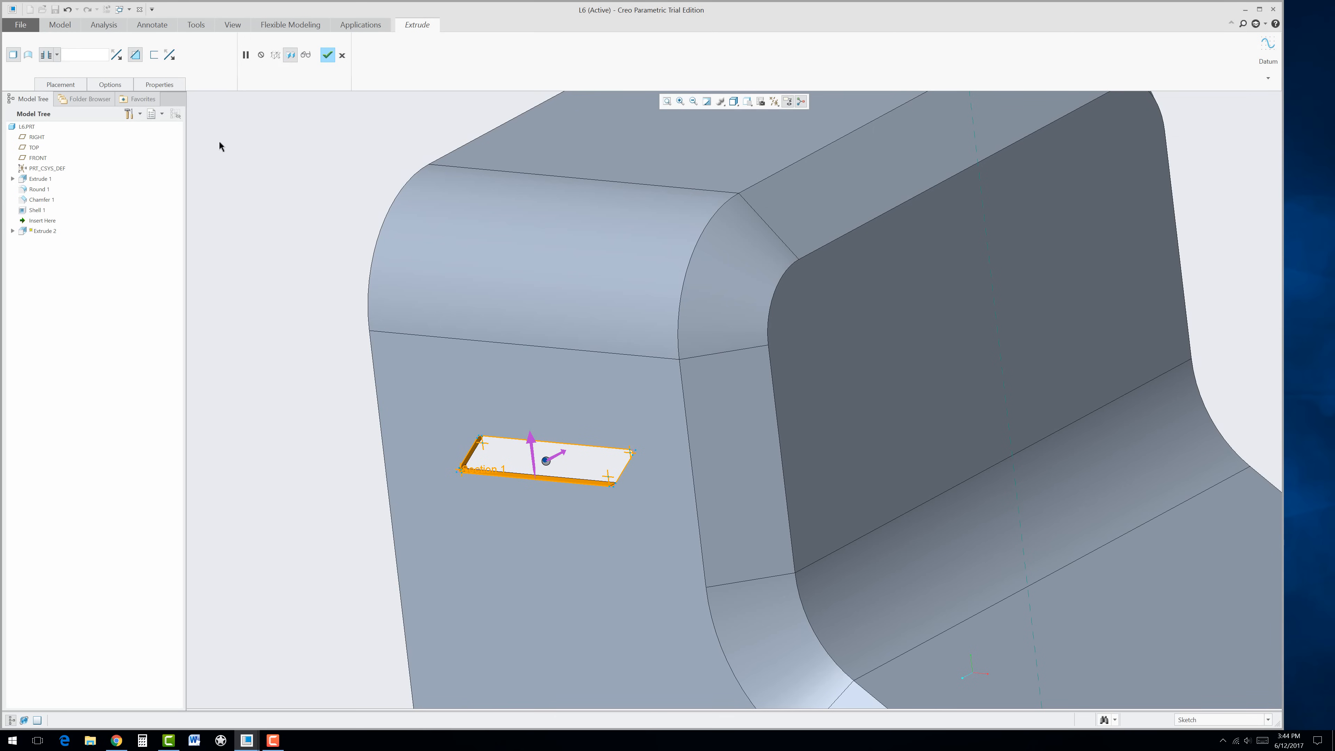
left_click(327, 55)
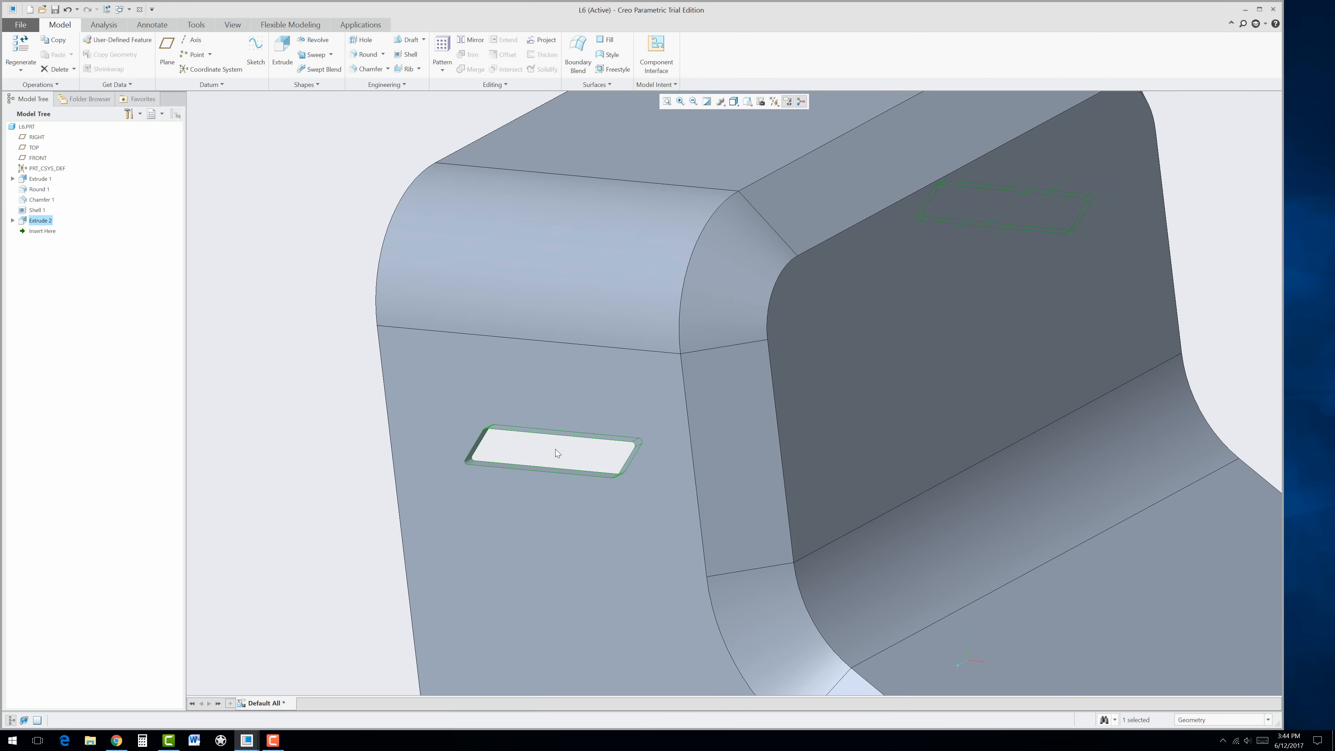
Step: Start a direction pattern of the parallelogram cut that runs along the long straight outer edge of the slotted side face
left_click(443, 52)
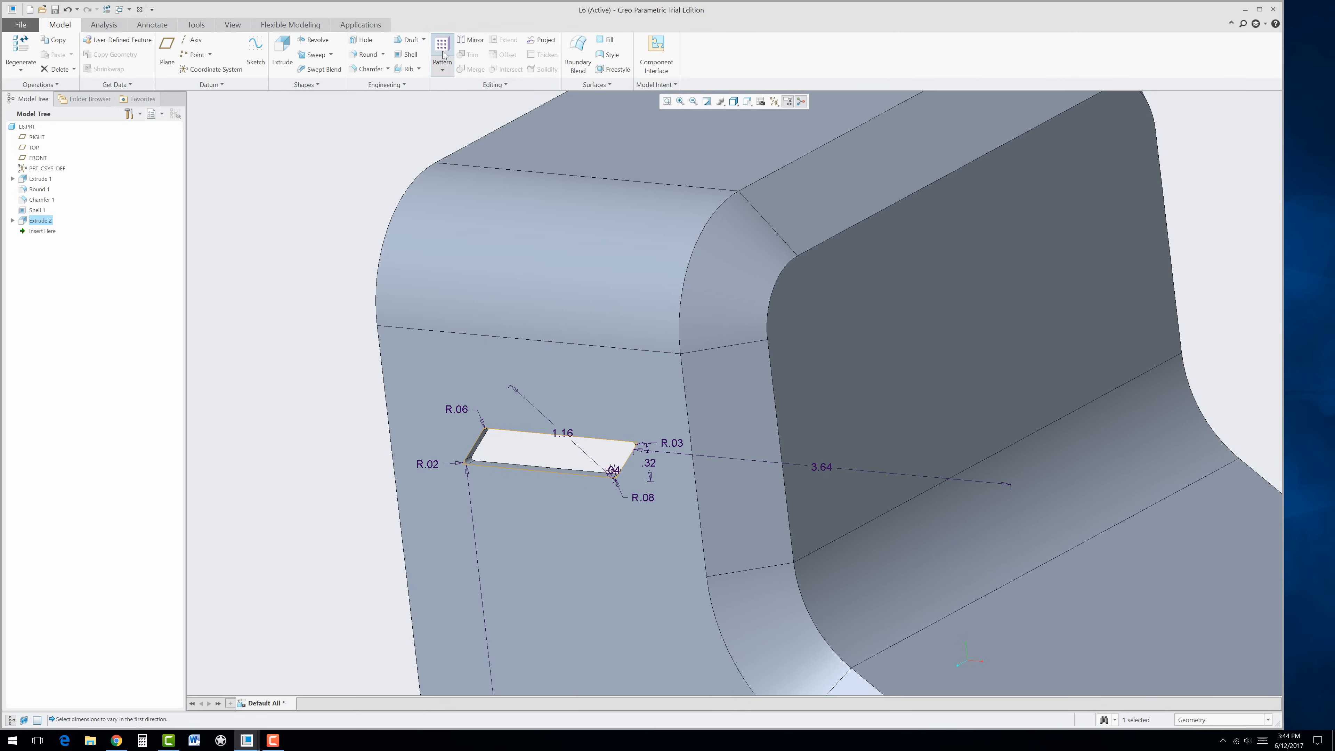
left_click(48, 55)
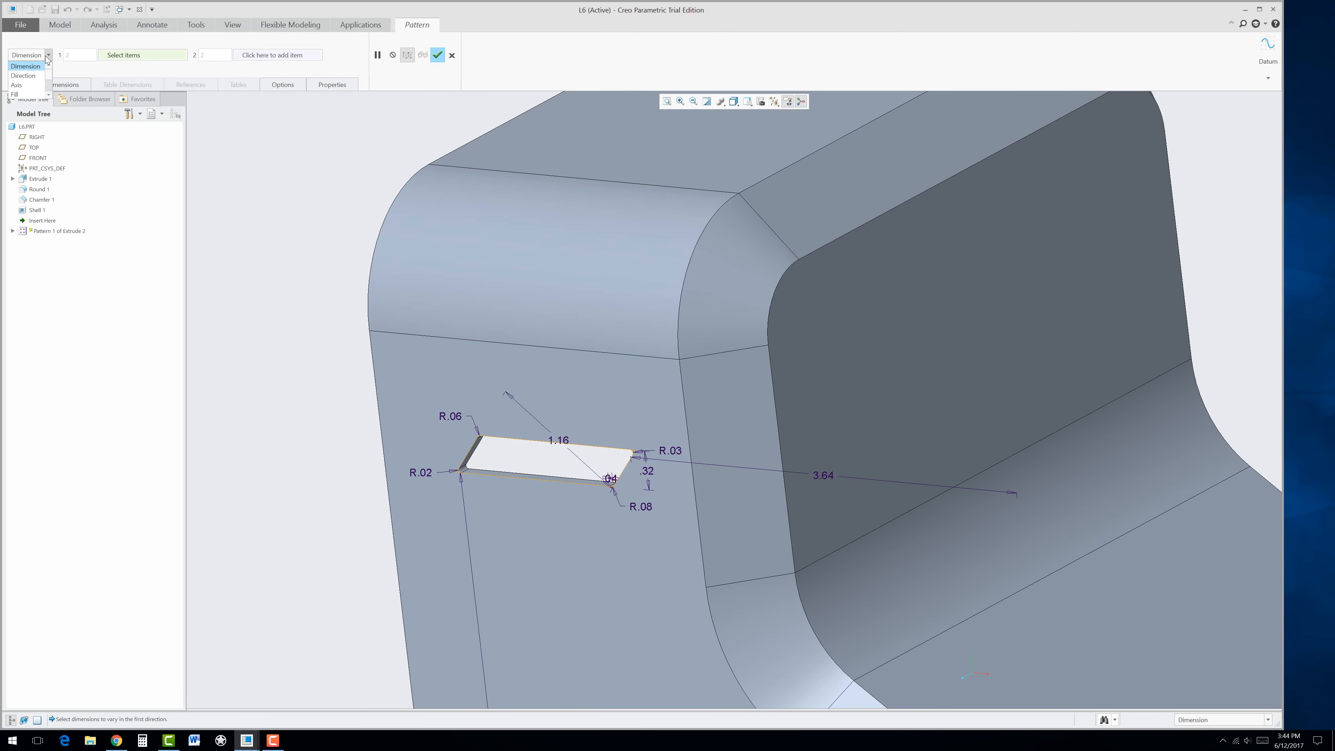
left_click(23, 75)
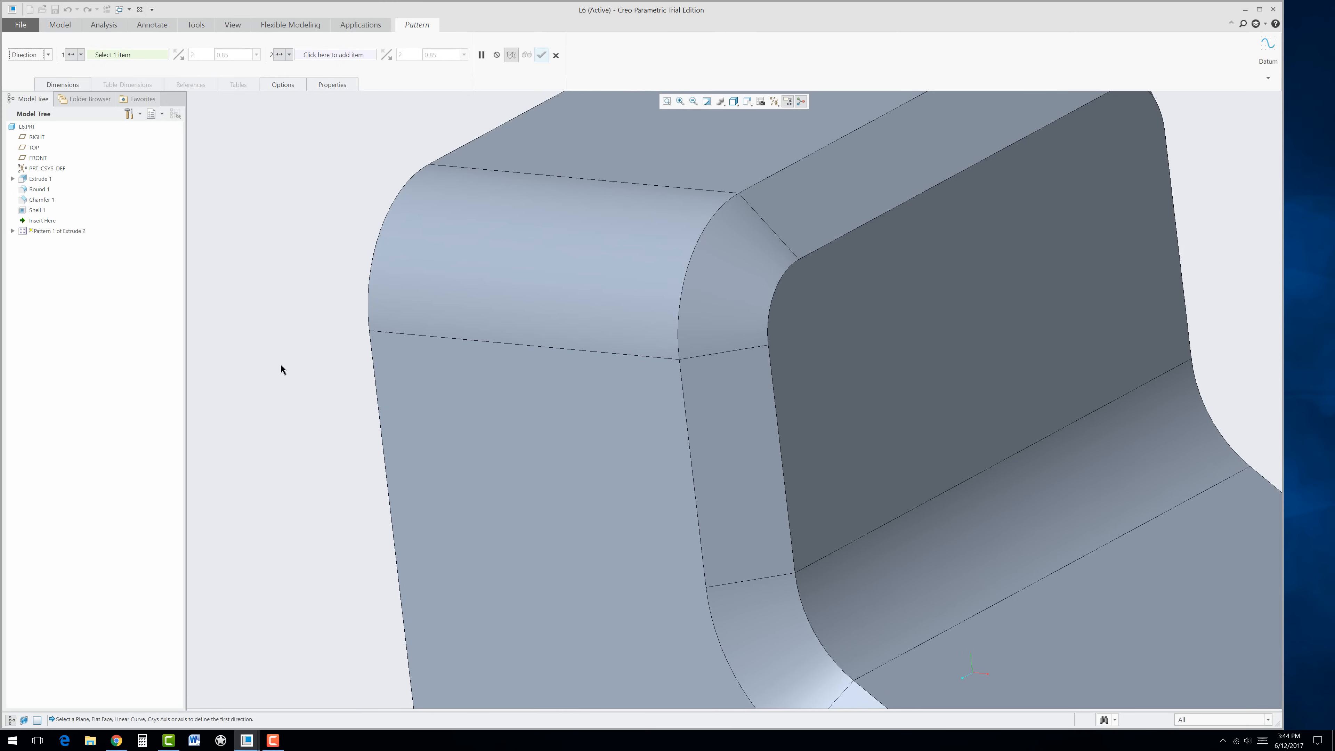
left_click(377, 394)
scroll(353, 399, "down", 3)
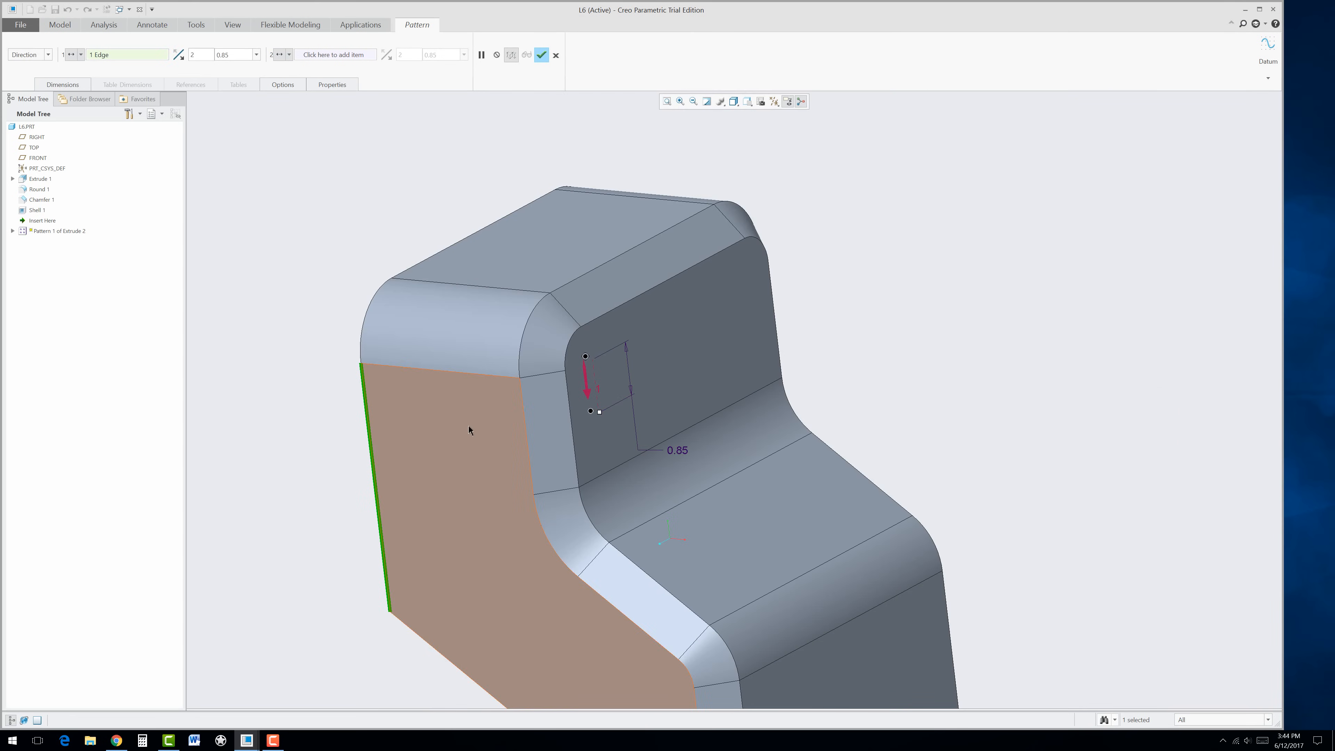
Step: Set the slot pattern to 4 members spaced 0.60 apart and complete it
left_click(192, 53)
type("4")
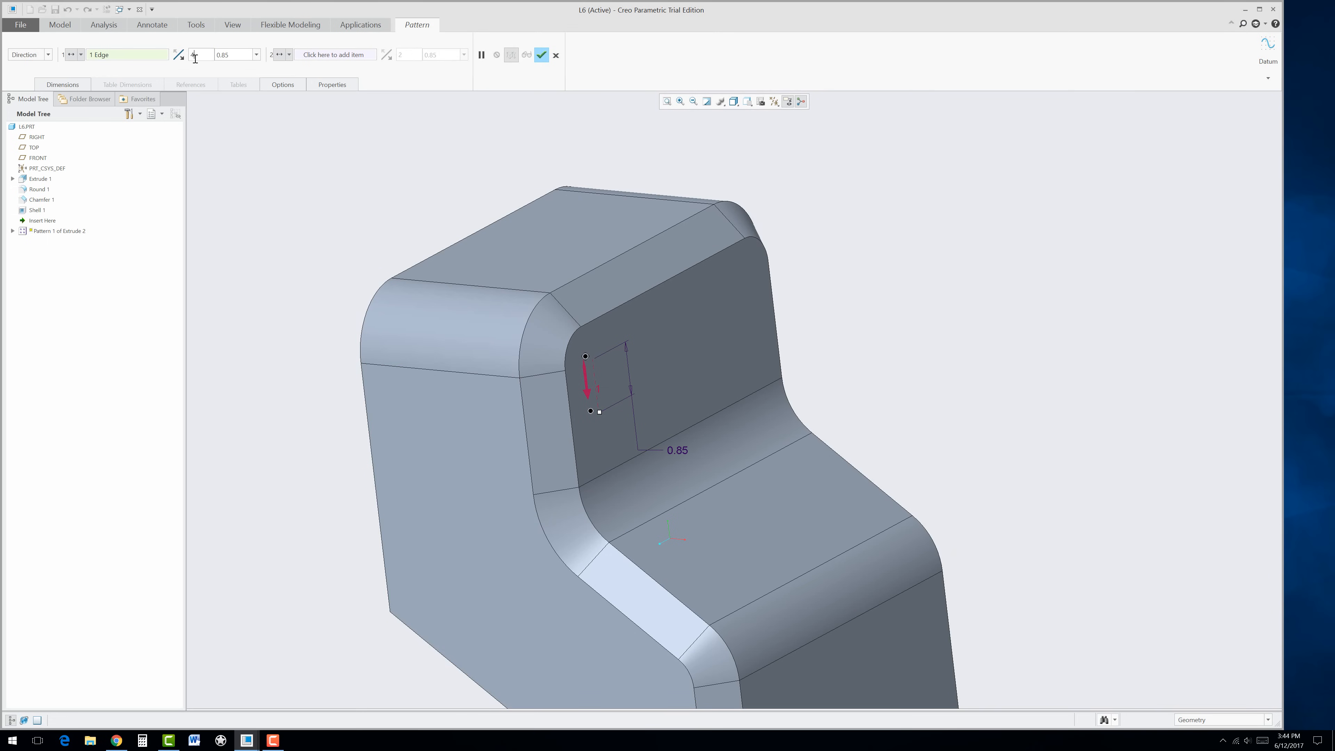
left_click(234, 55)
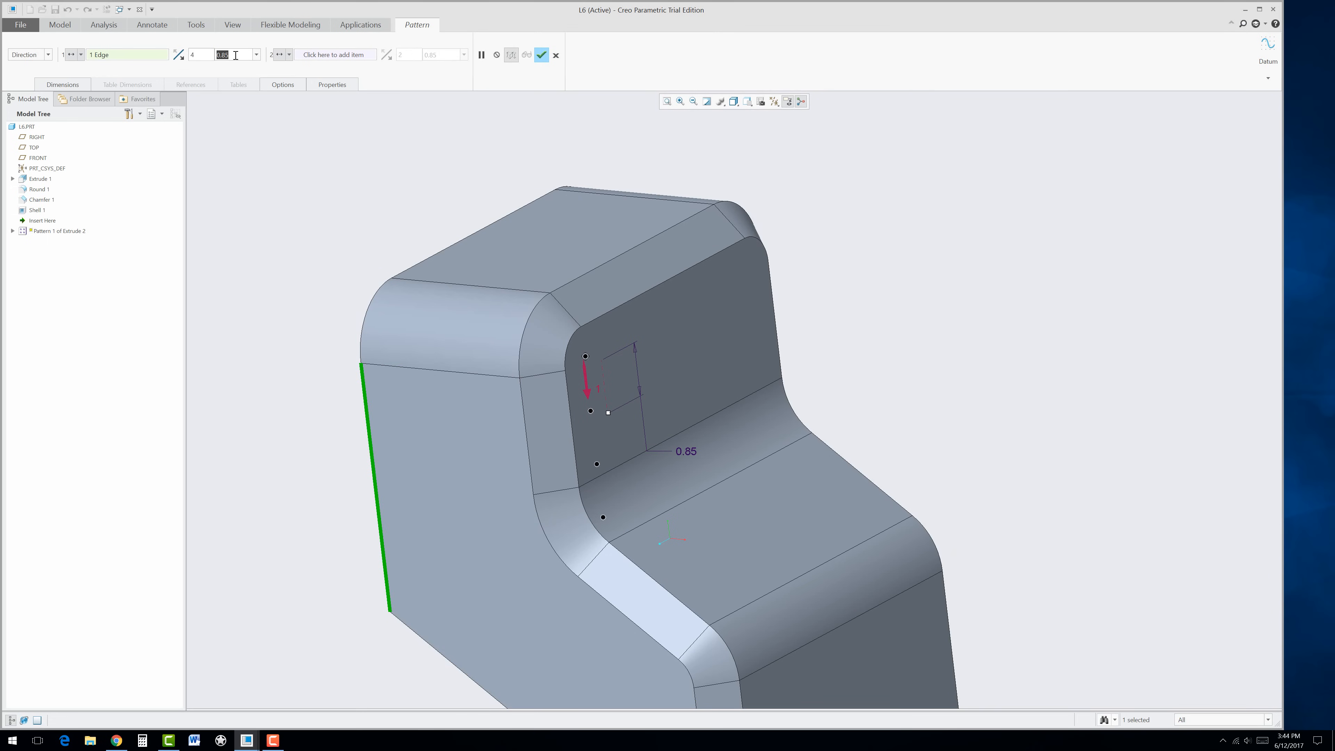
key("BackSpace")
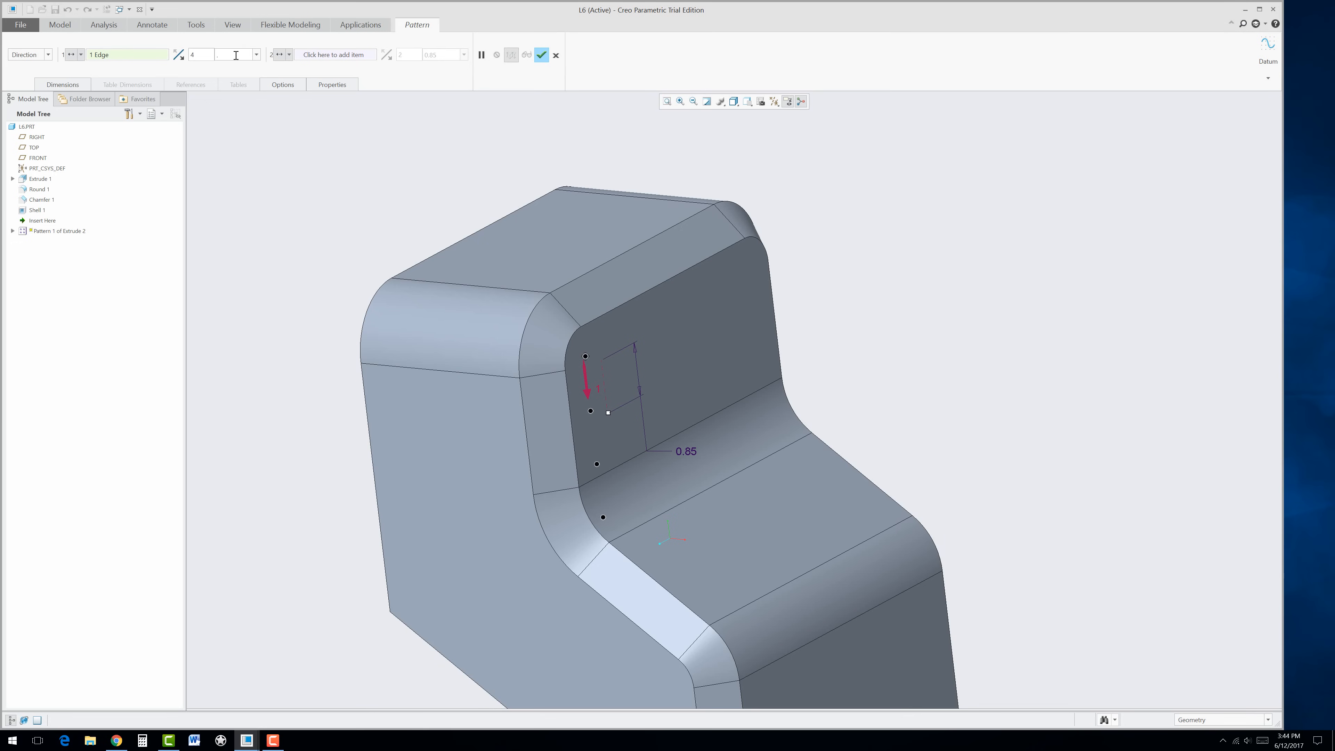
key("Return")
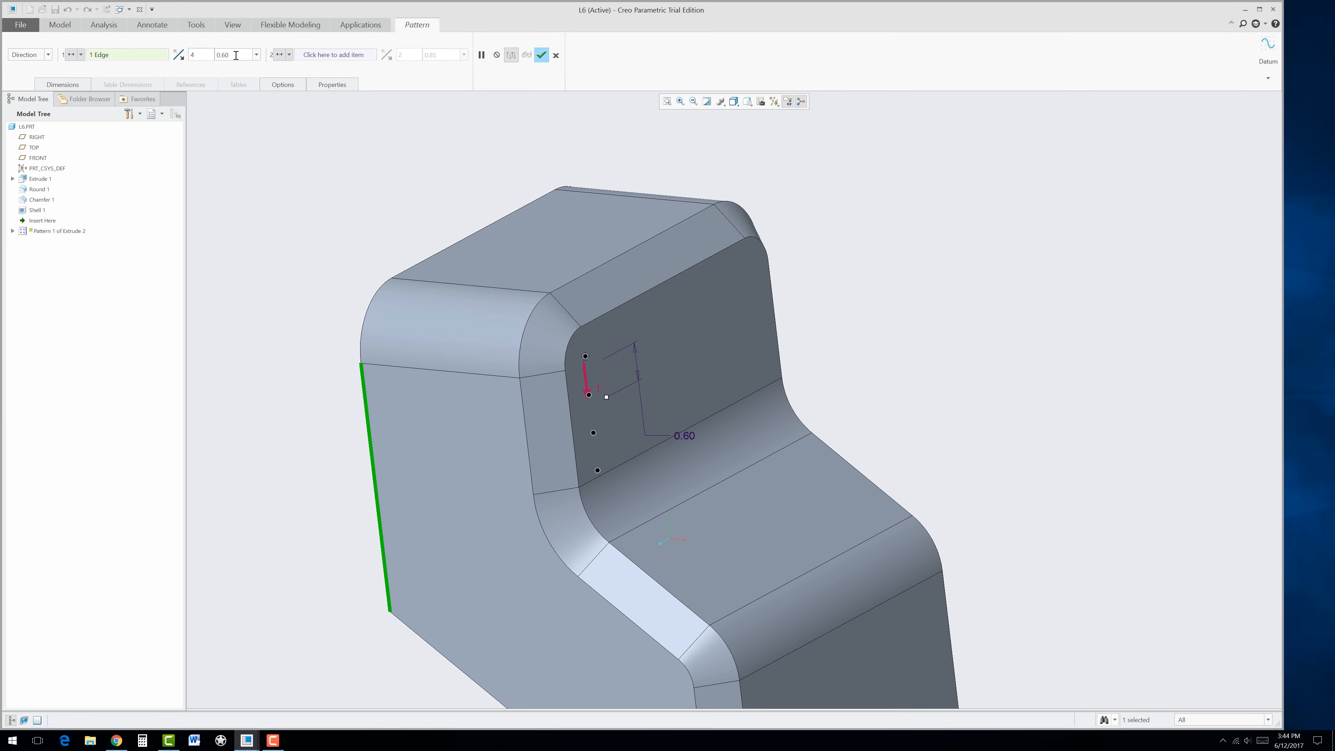
left_click(542, 56)
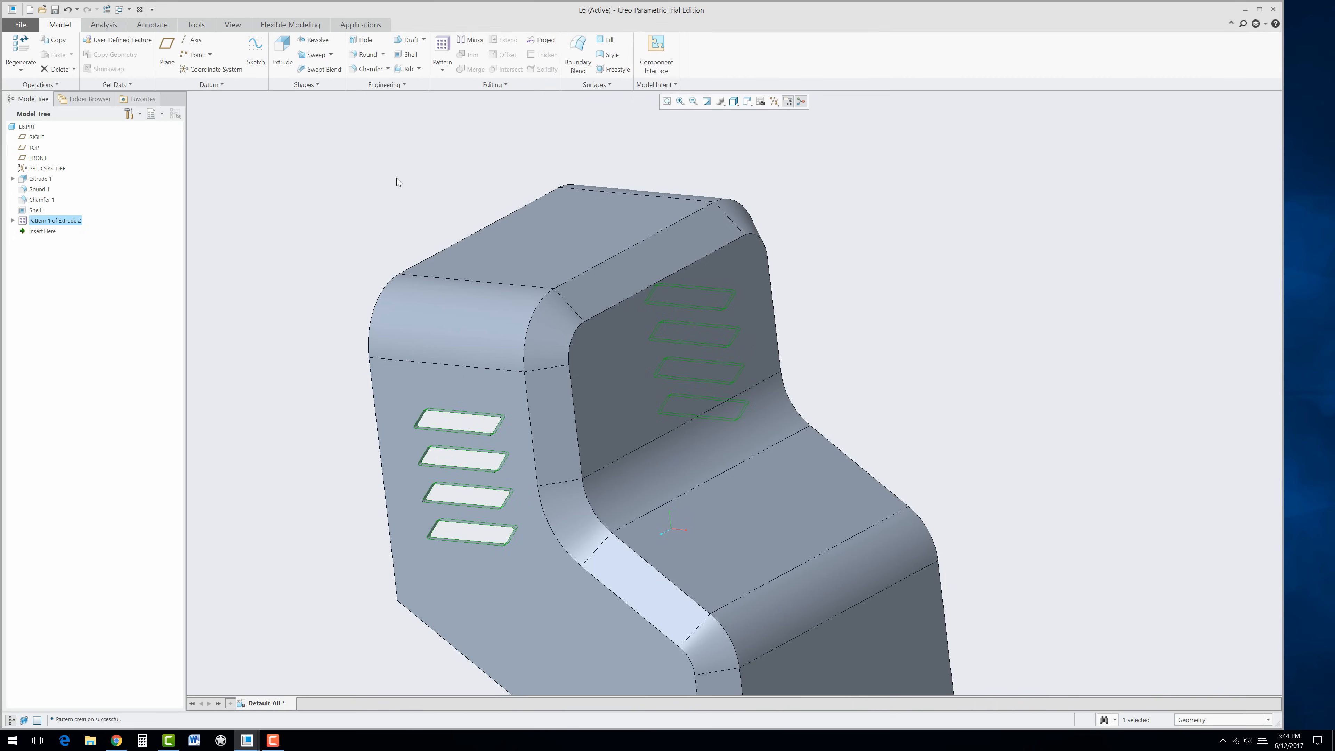
middle_click_drag(366, 301, 503, 429)
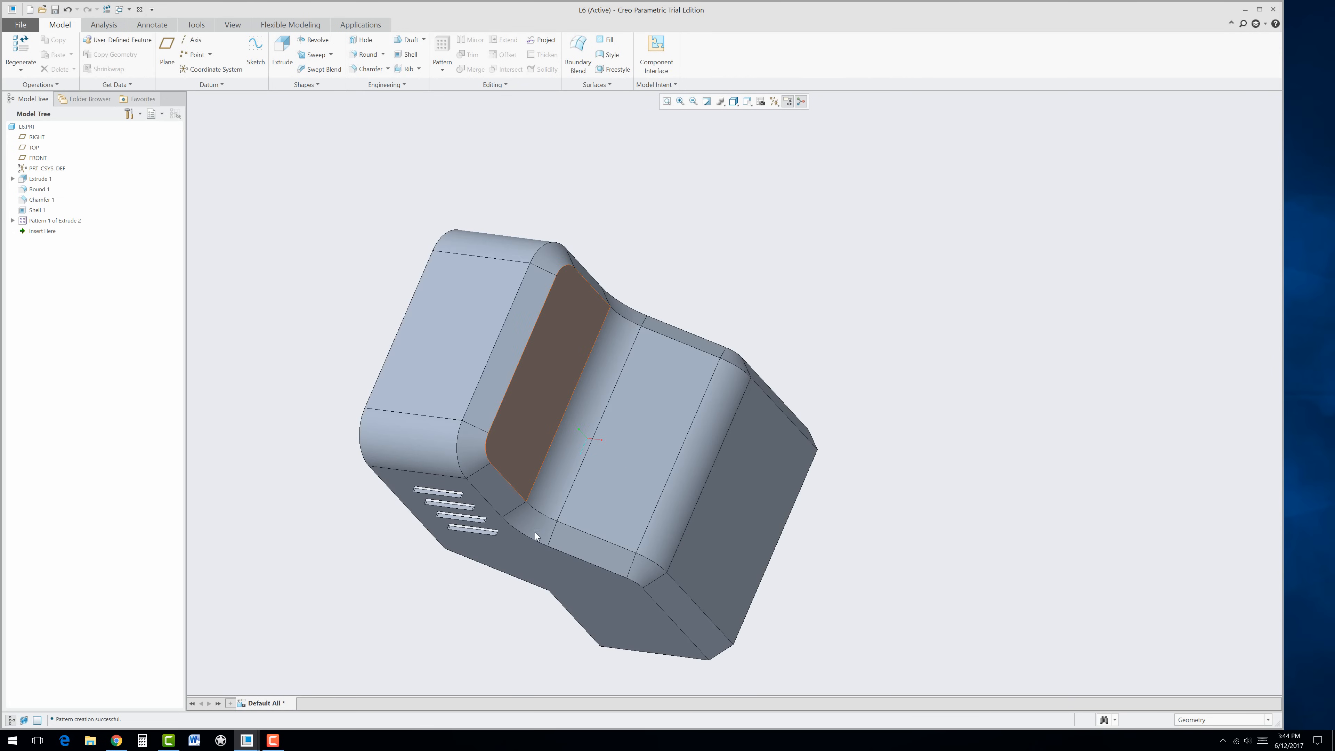
middle_click_drag(491, 533, 521, 471)
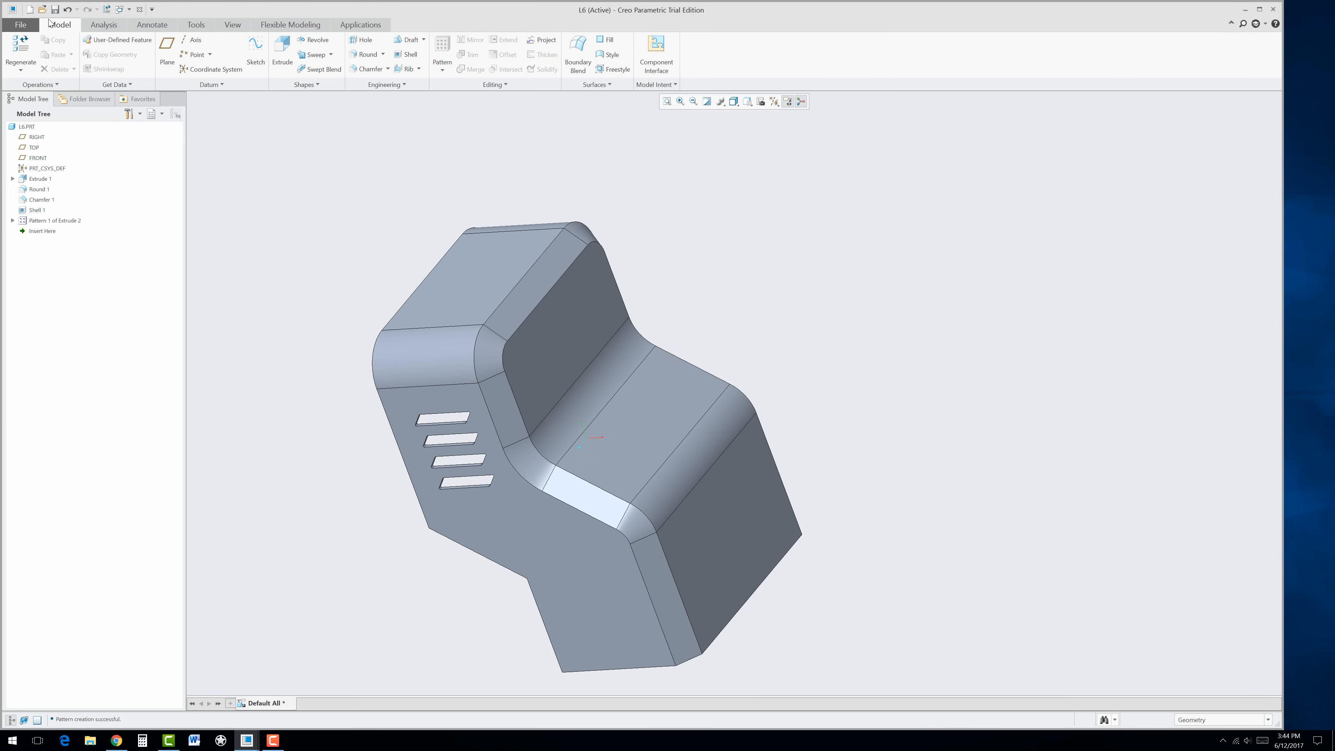
Step: Create a new drawing named L6 of the l6.prt model, using Empty with format and the system format a.frm
left_click(30, 9)
left_click(576, 356)
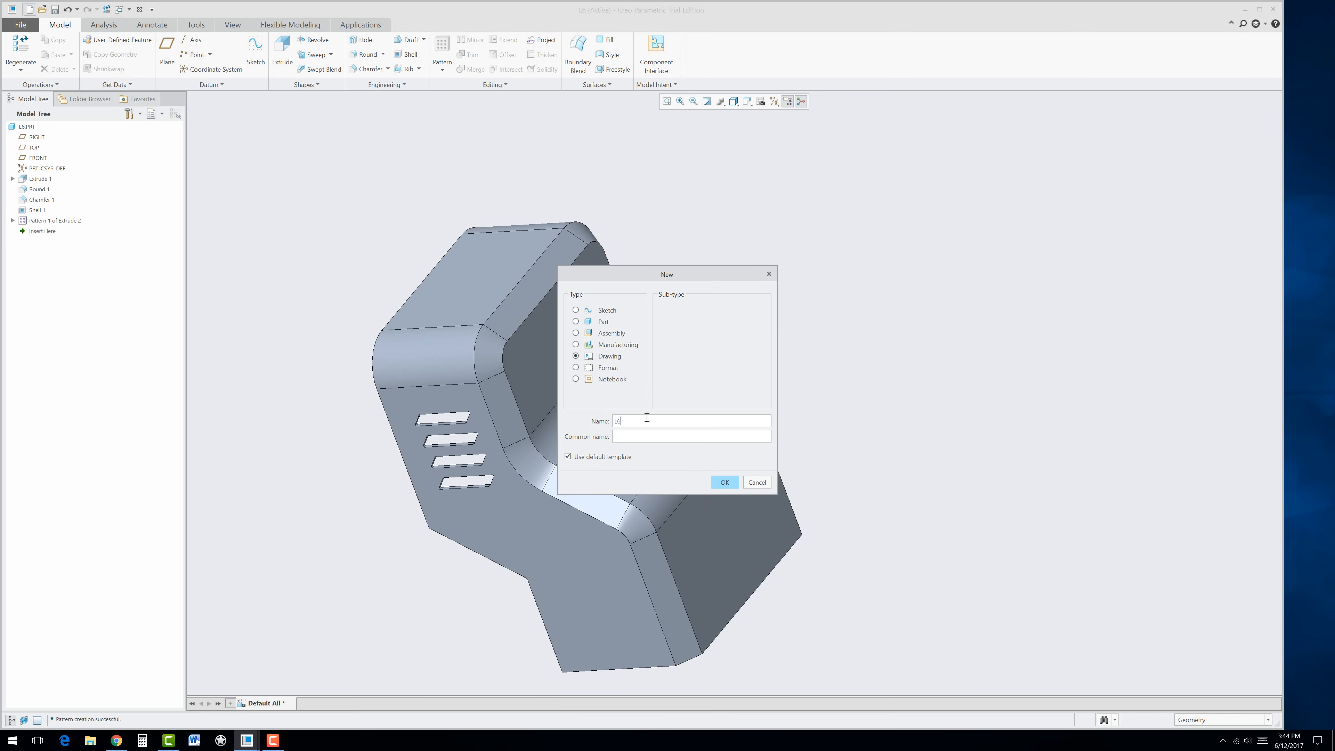
left_click(725, 483)
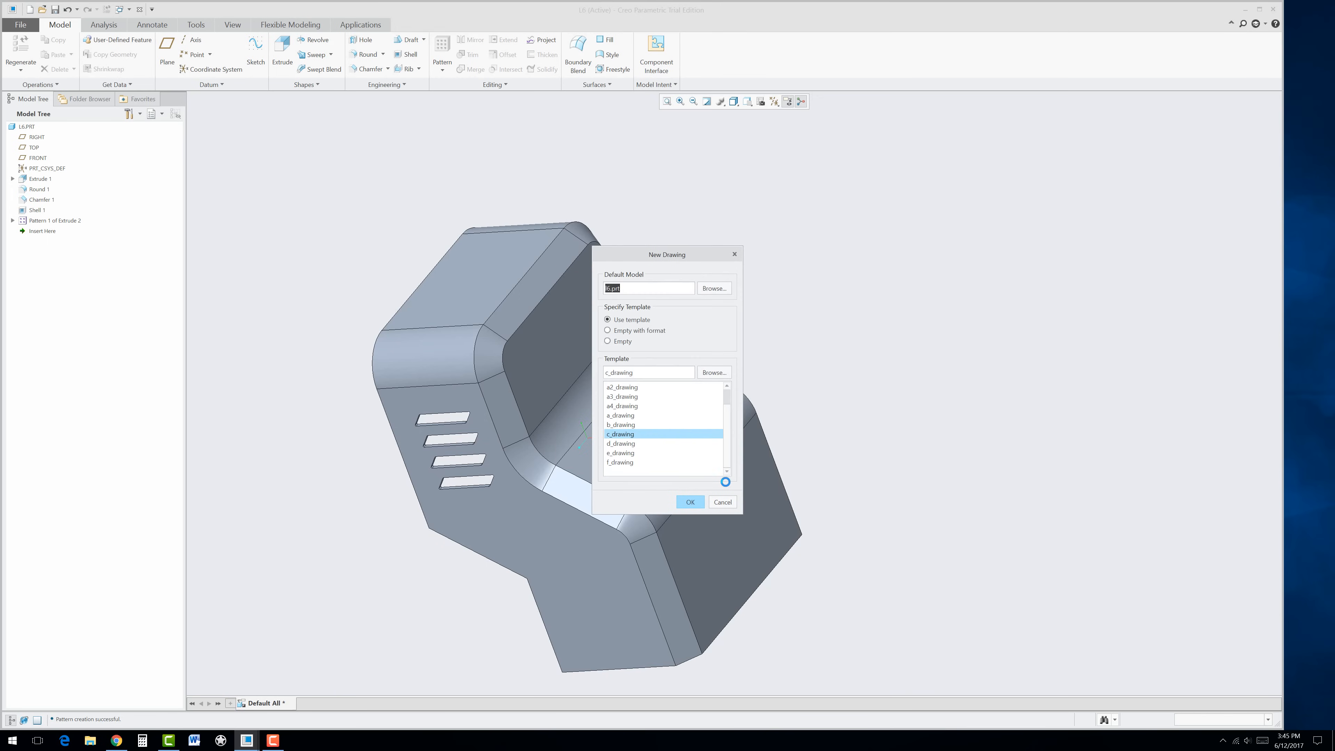
left_click(618, 331)
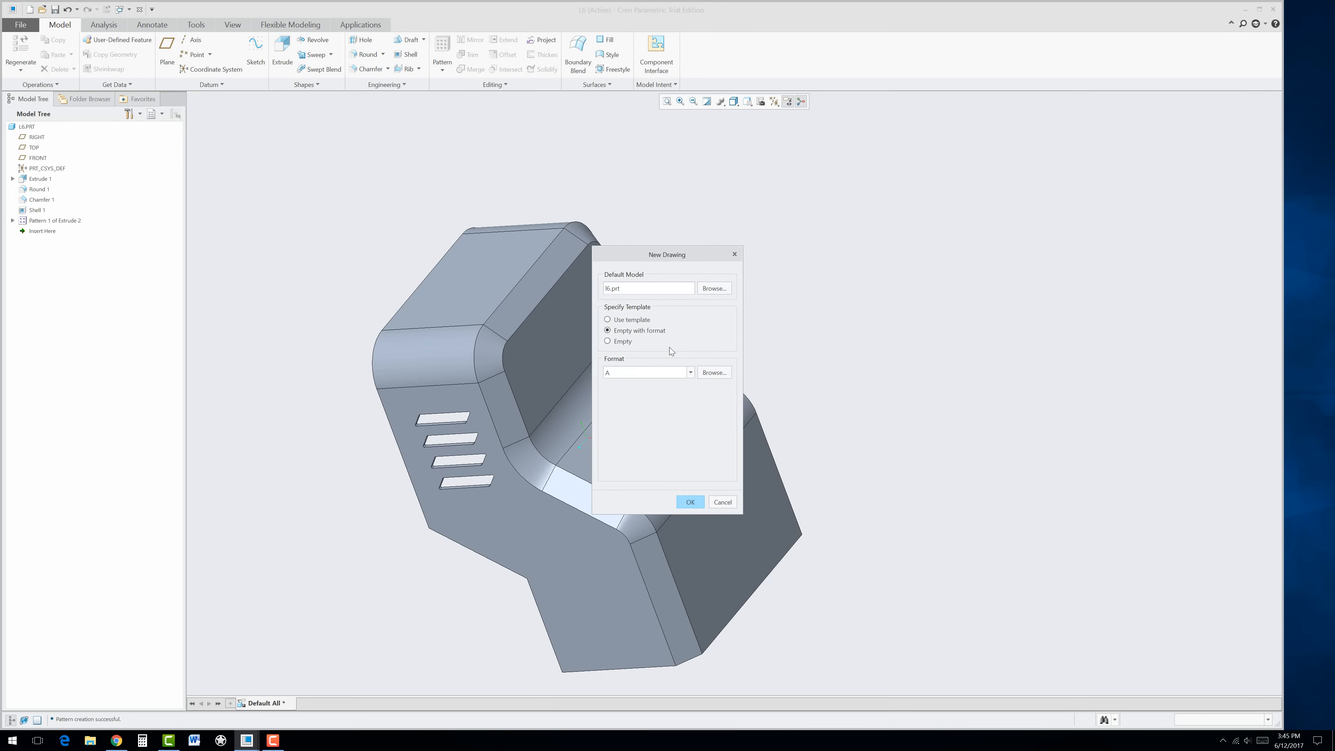
left_click(715, 373)
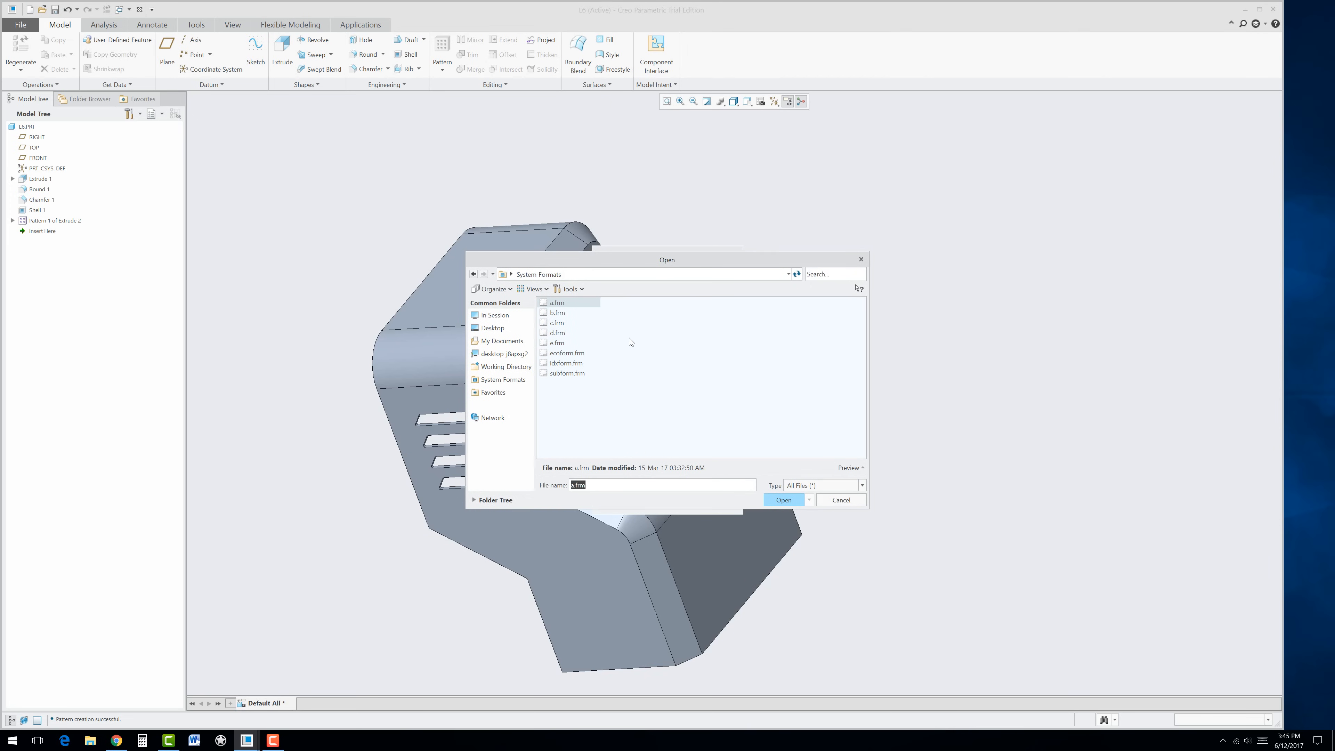
left_click(783, 504)
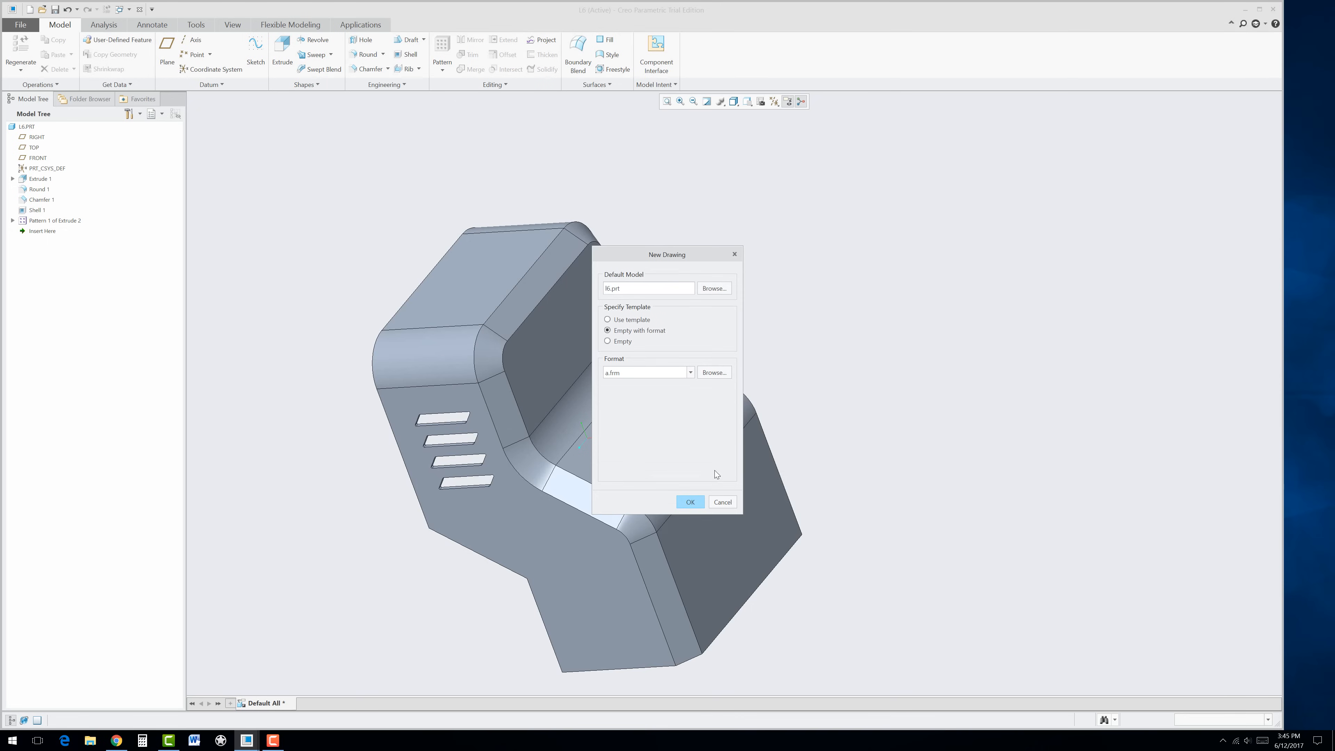
left_click(691, 503)
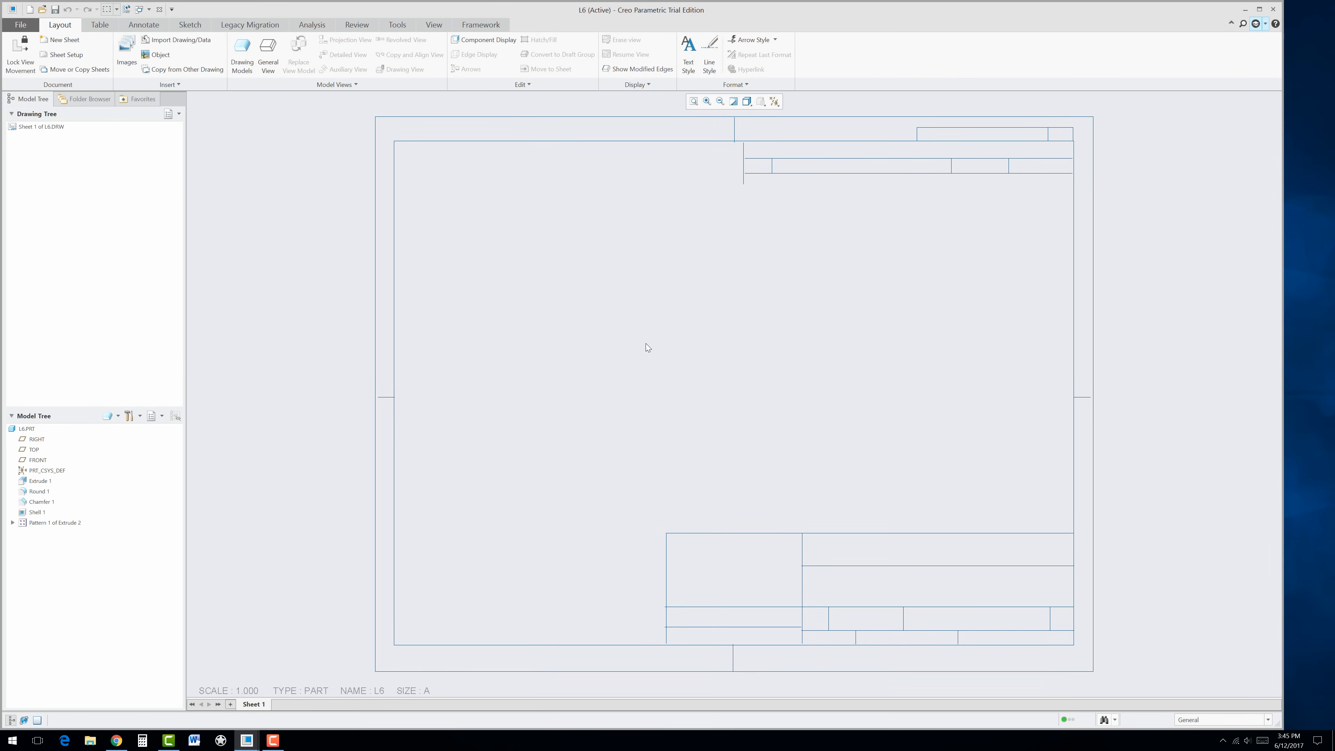
Step: Insert a general view without a combined state near the middle of the sheet and orient it to FRONT
left_click(269, 56)
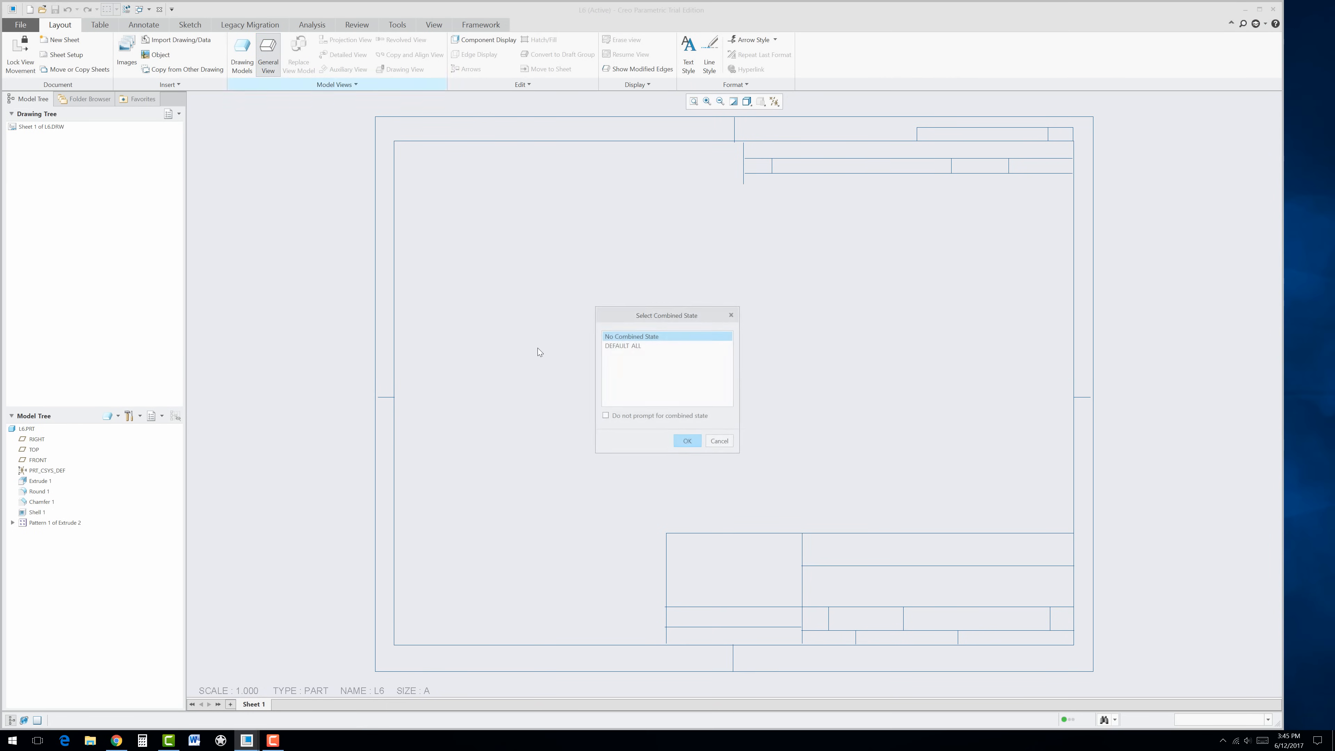
left_click(685, 443)
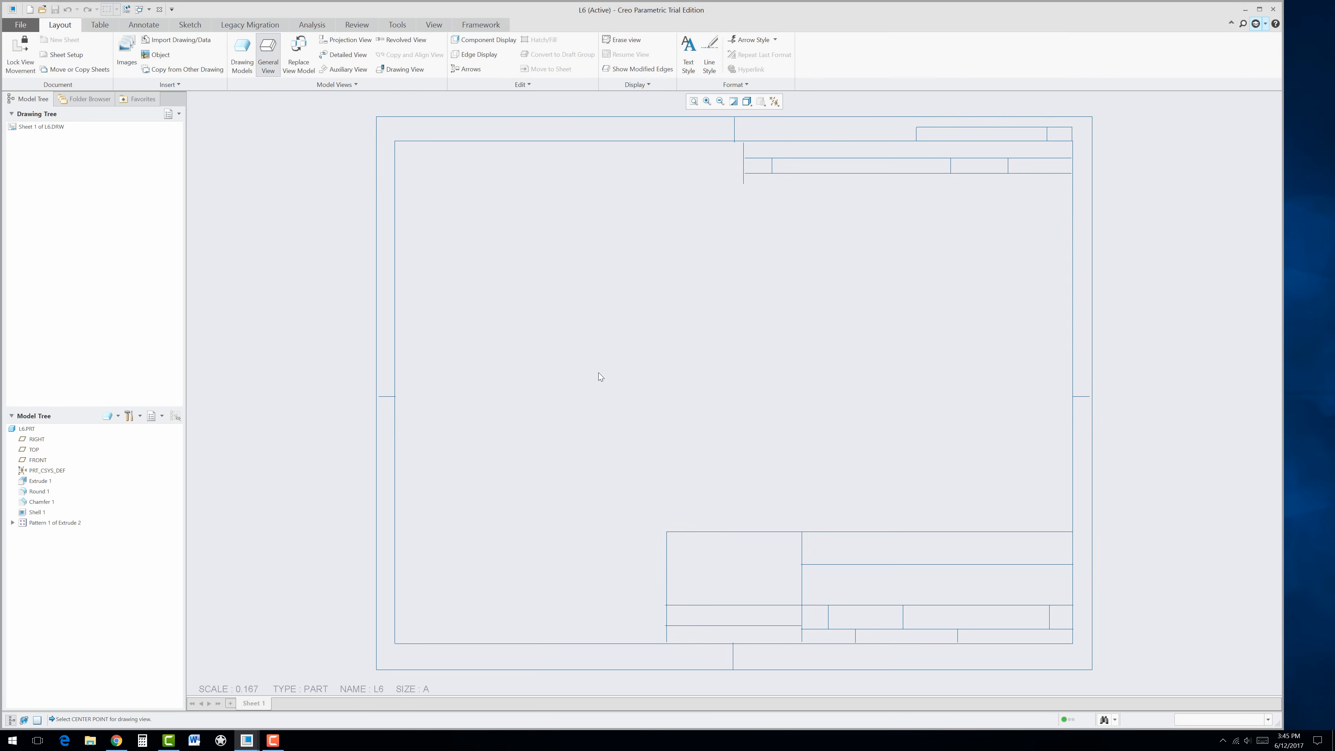
left_click(594, 367)
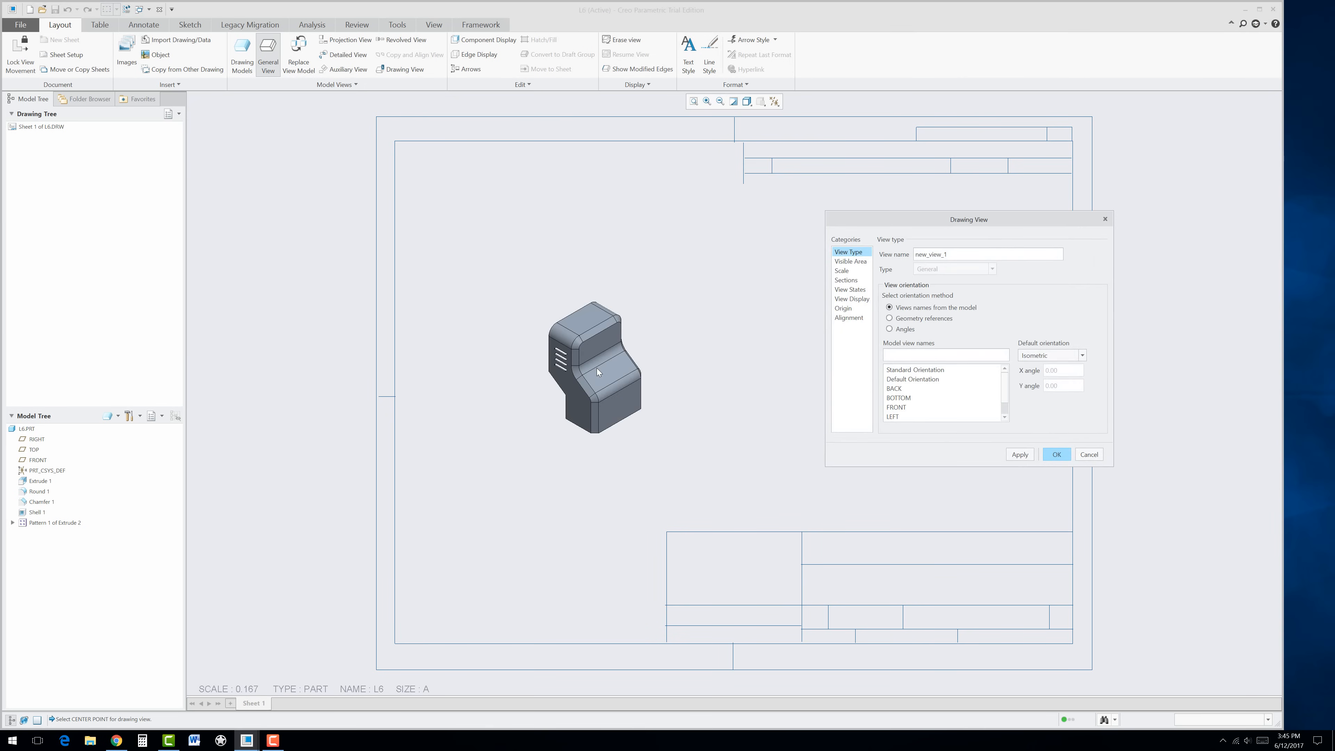
left_click(897, 408)
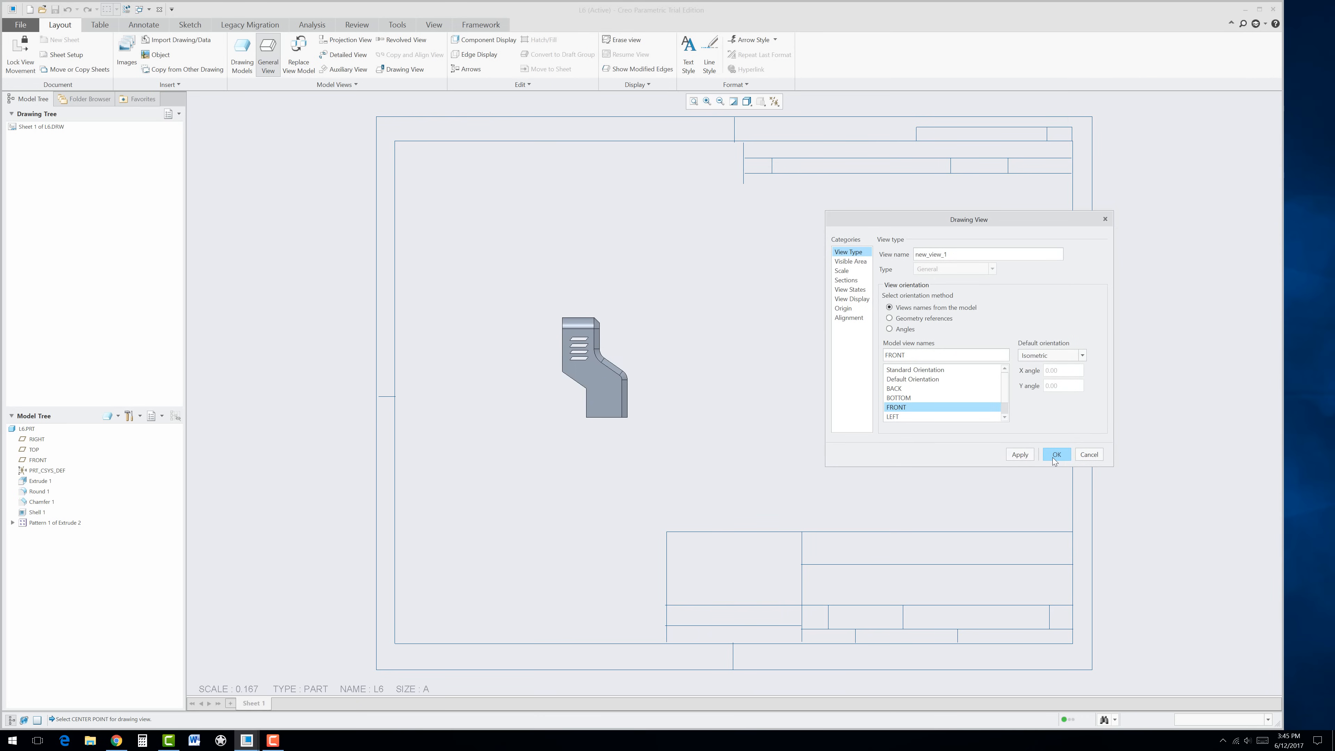
Step: Give the front view the No Hidden display style, change its tangent edges display style, and finish the view
left_click(850, 299)
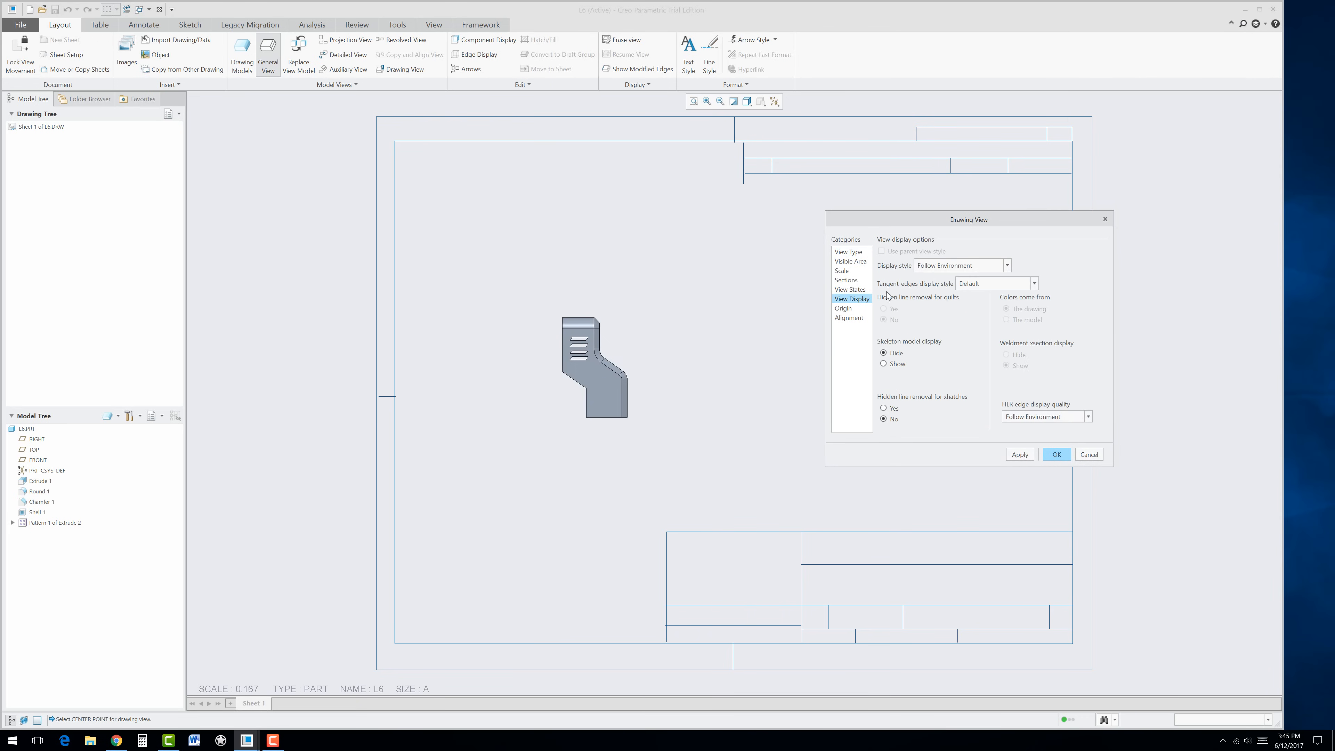
left_click(937, 267)
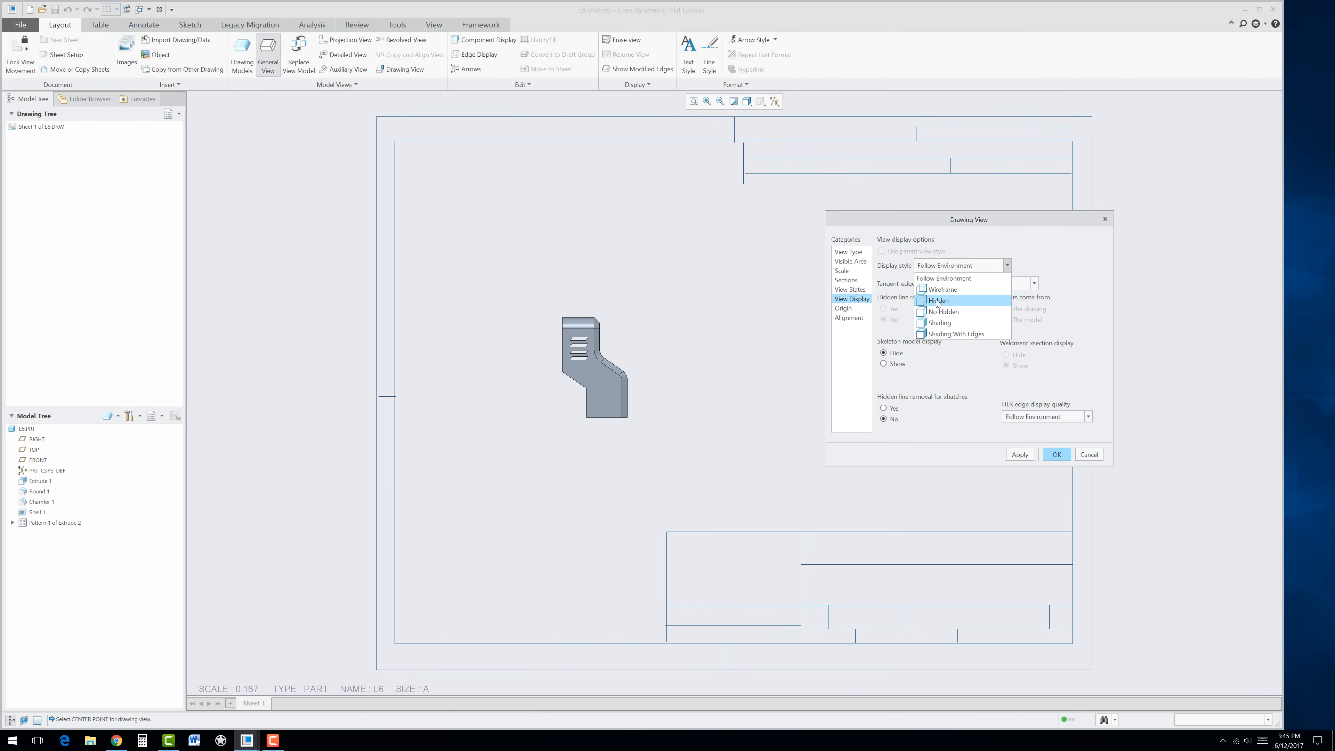
left_click(934, 312)
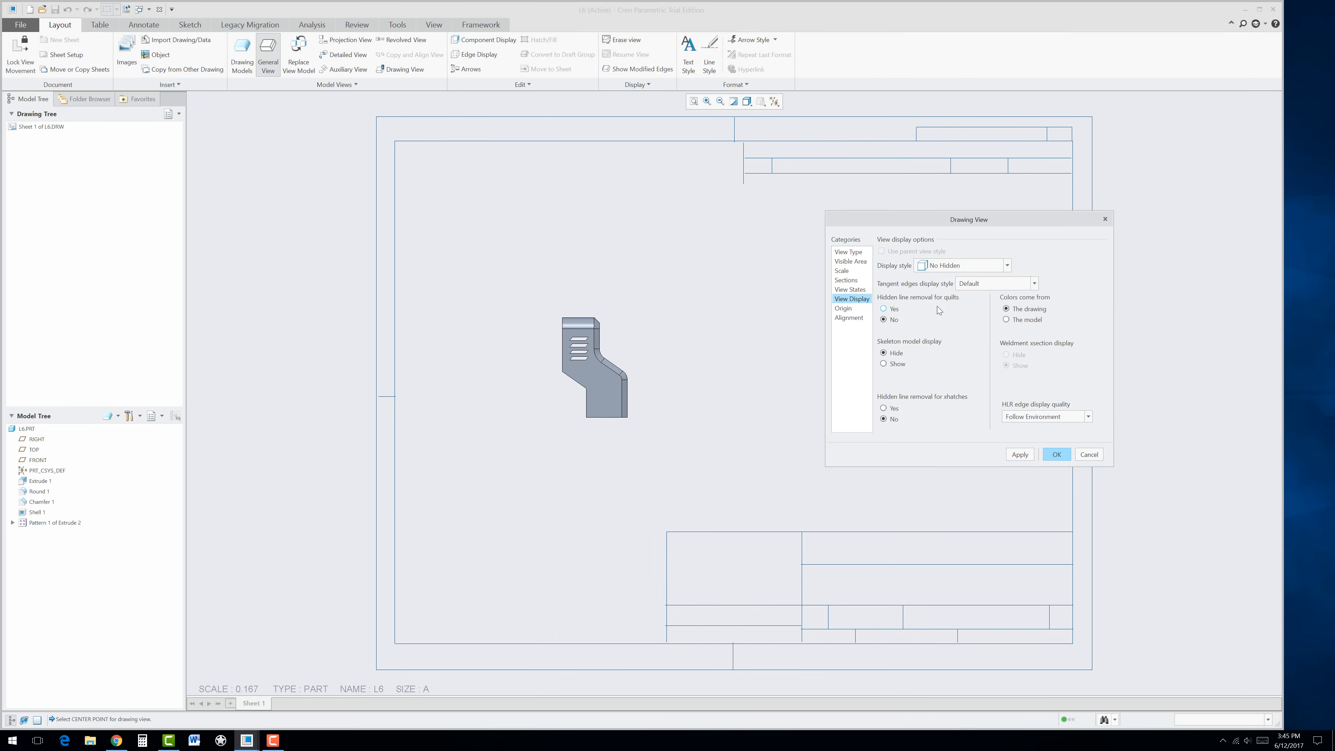
left_click(1023, 287)
left_click(988, 354)
left_click(1020, 455)
left_click(1058, 456)
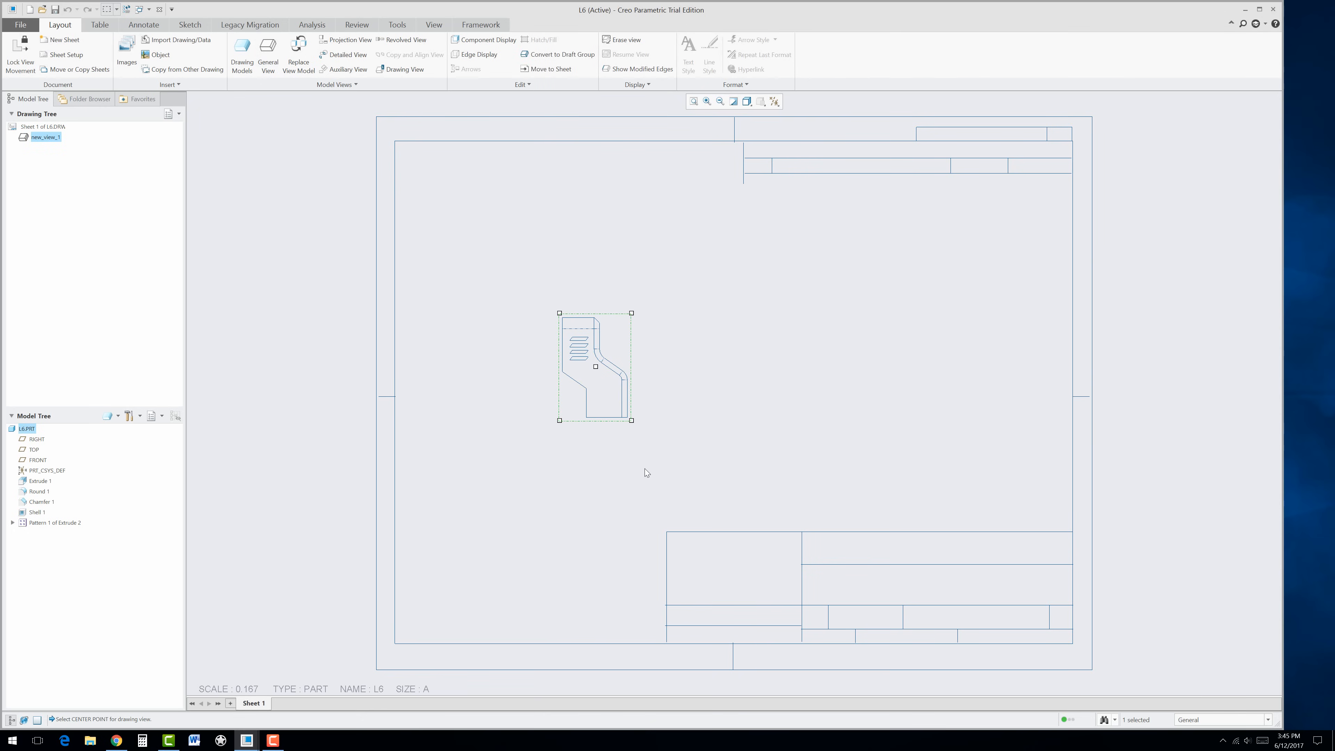
Step: Set the drawing scale to 0.25 and move the front view down and left, just above the lower part of the sheet
double_click(243, 689)
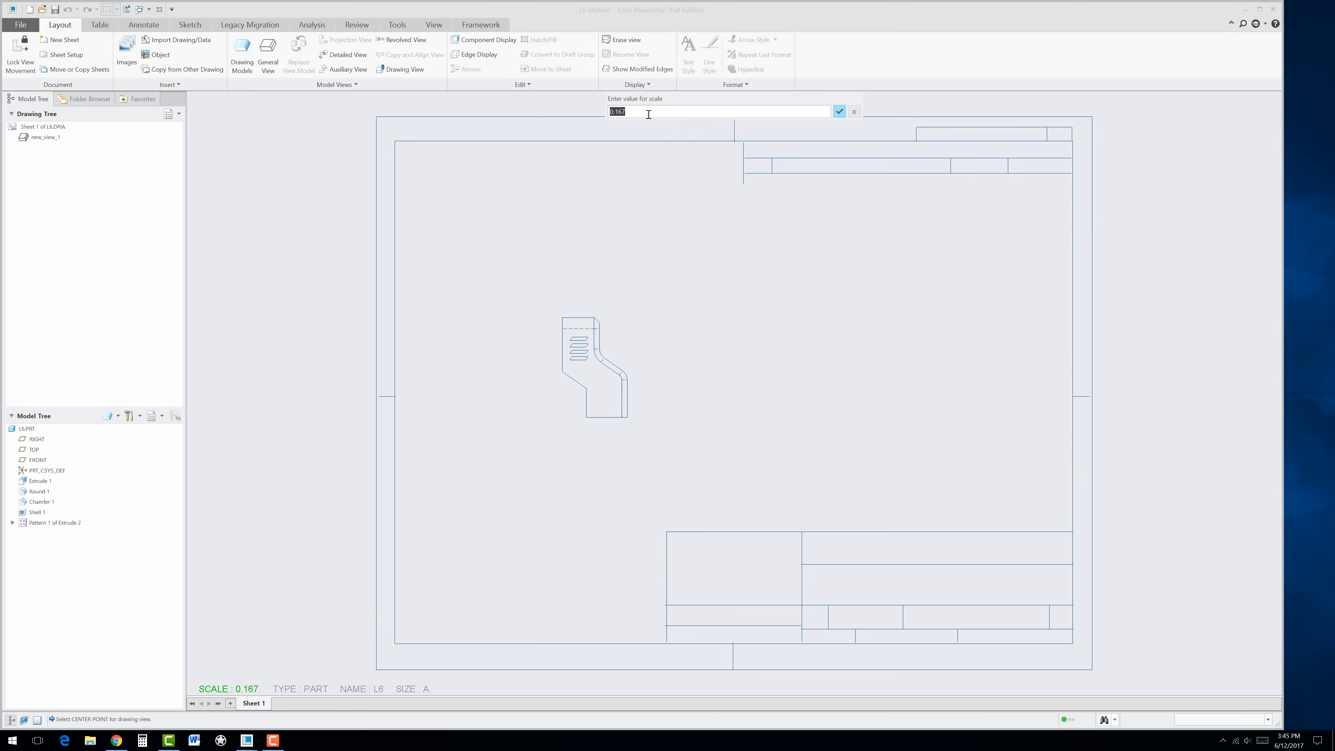
type(".25")
key("Return")
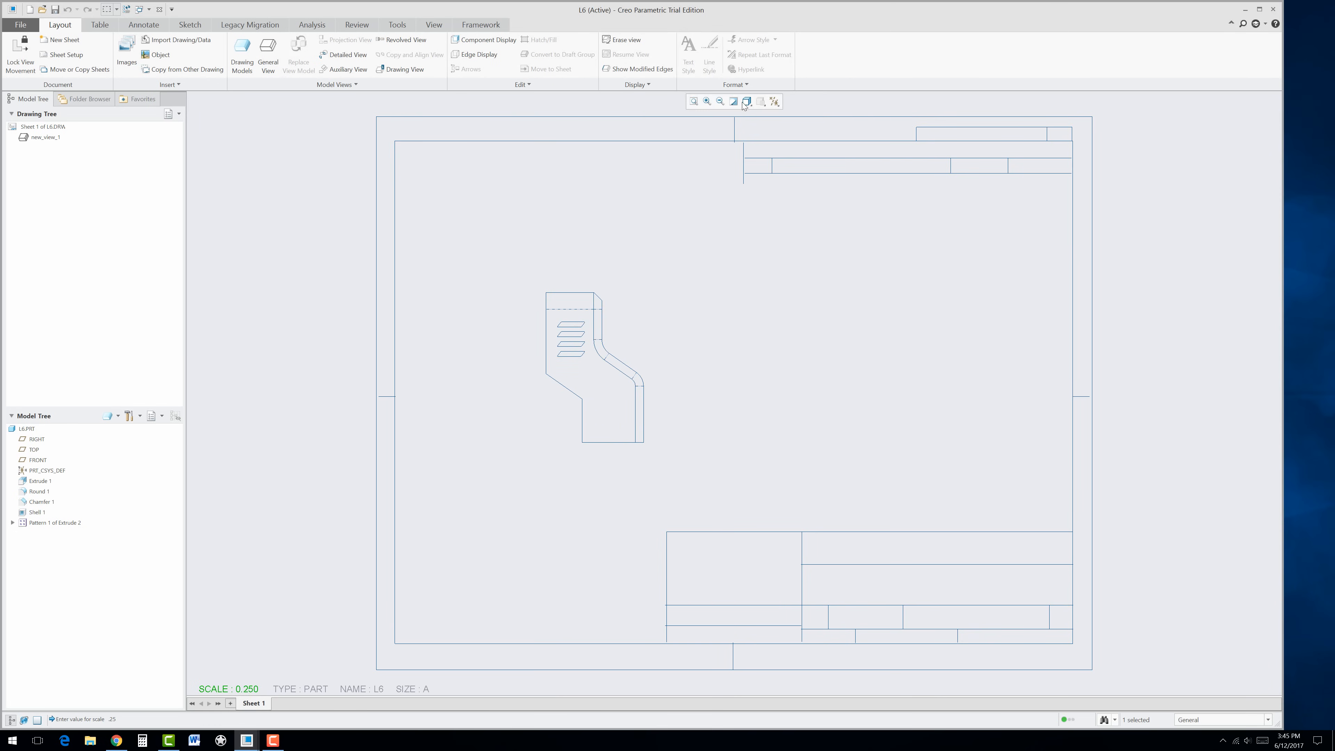
left_click(621, 343)
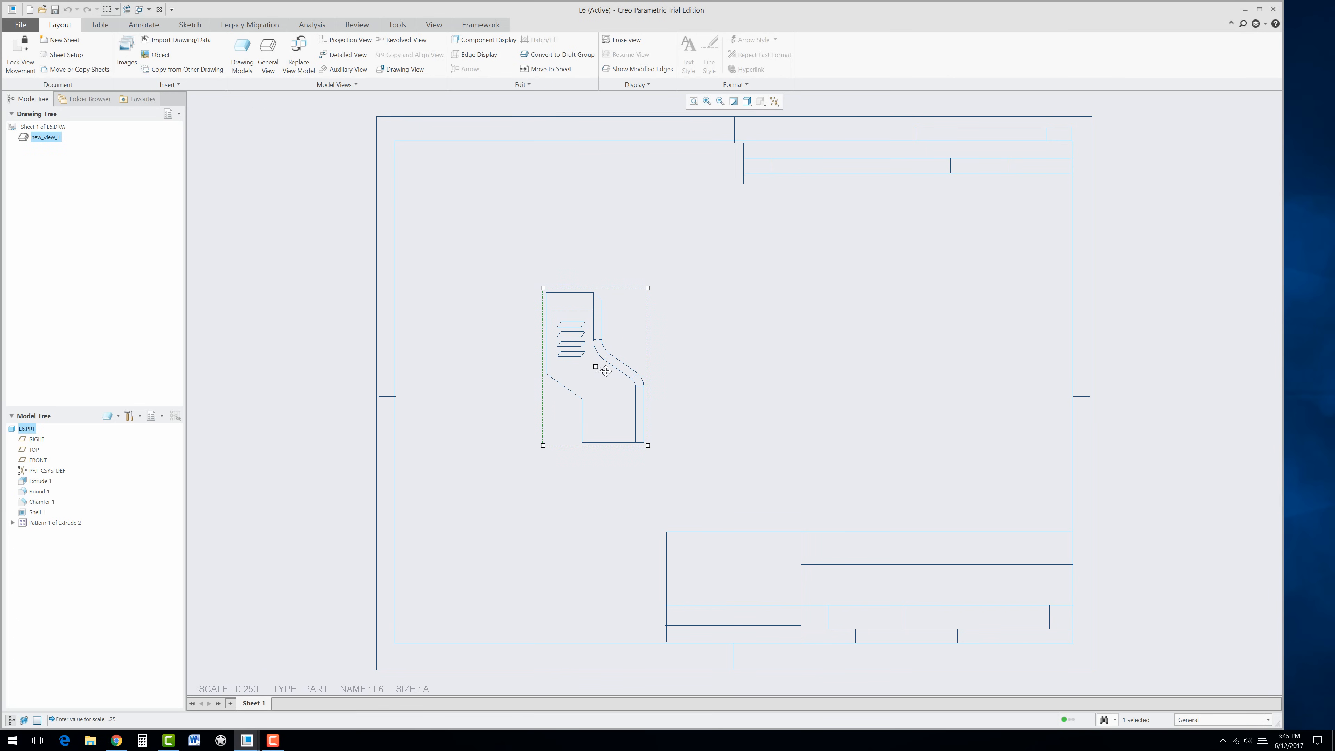
left_click_drag(606, 371, 543, 428)
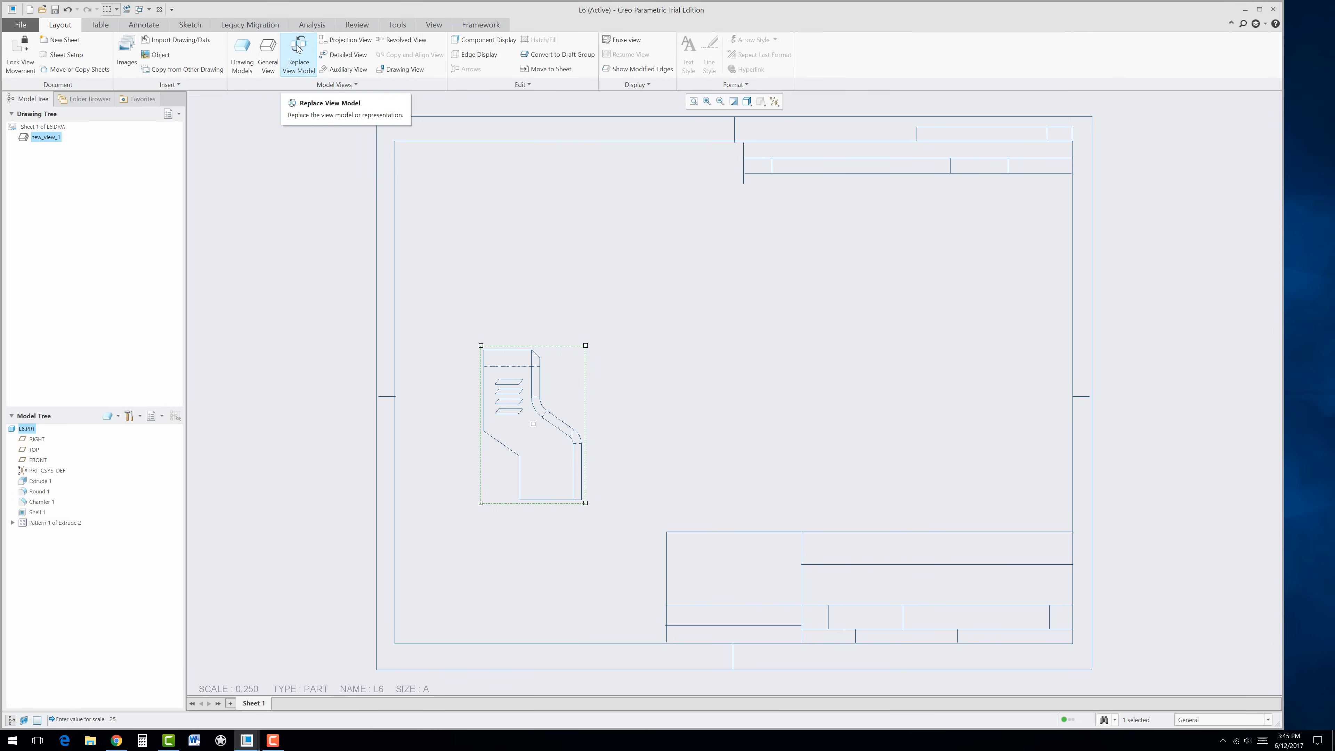
Step: Project a side view to the right of the front view and a second view to the right of that one
left_click(329, 42)
left_click(703, 431)
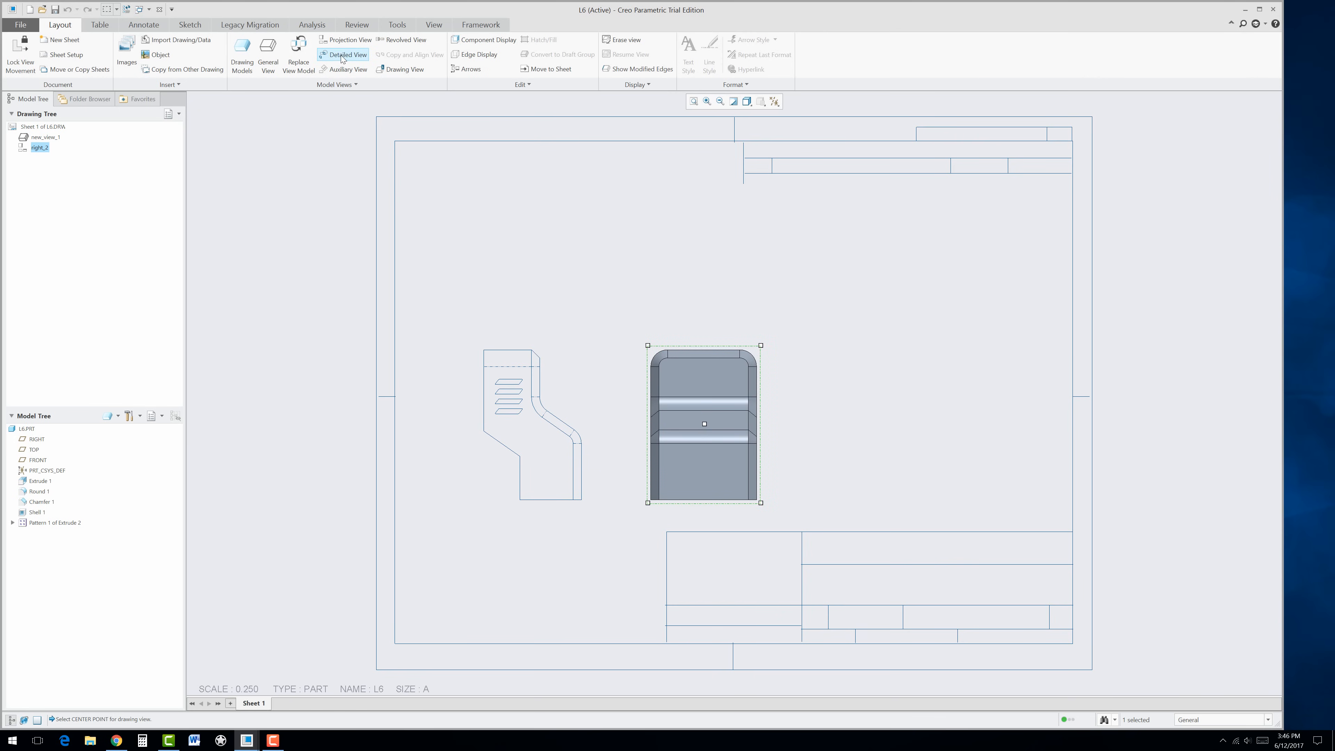
left_click(339, 41)
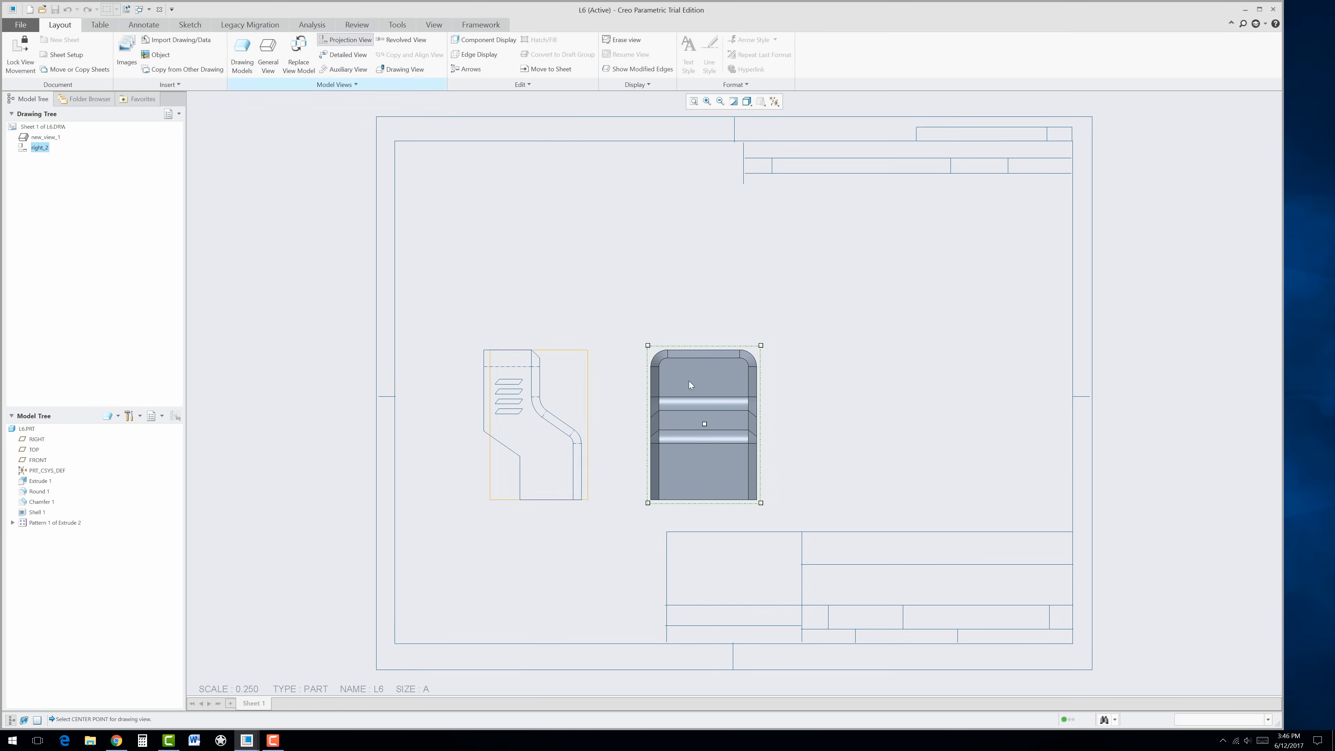
left_click(881, 401)
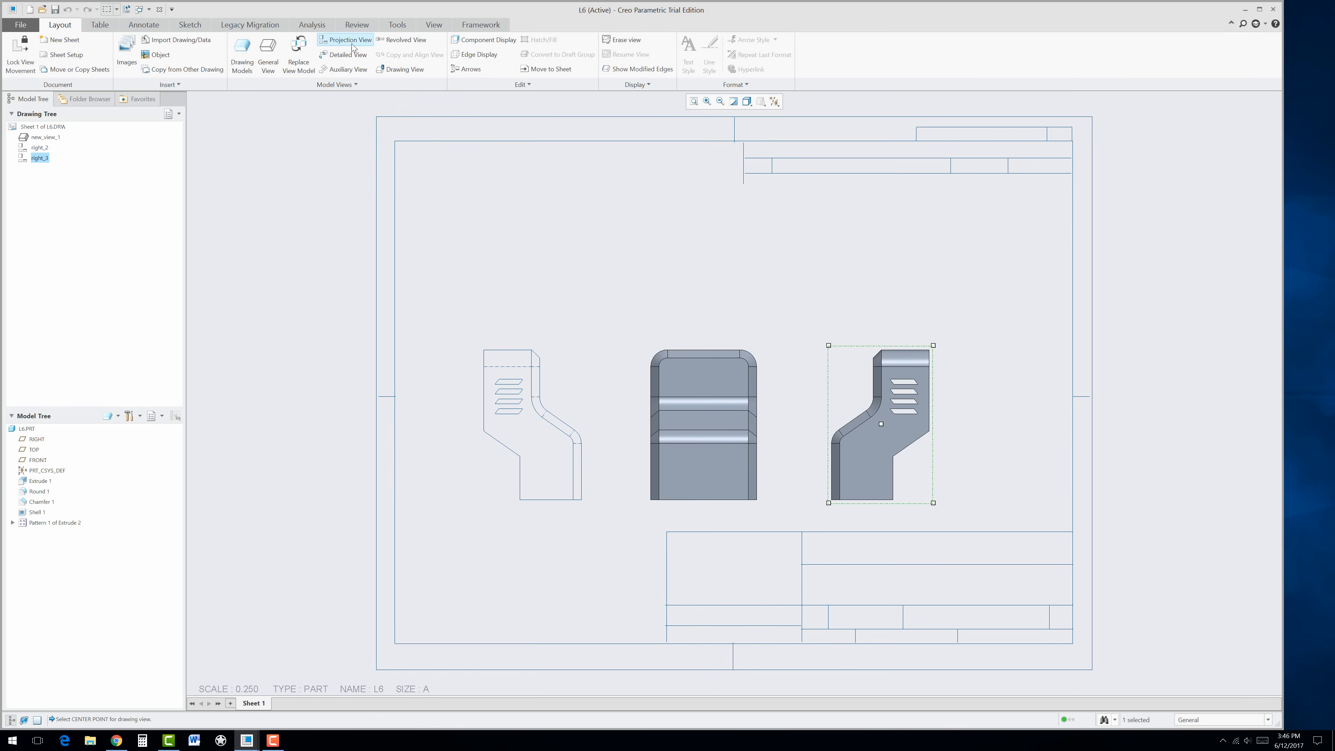
Step: Project a top view from the front view and place it directly above
left_click(556, 378)
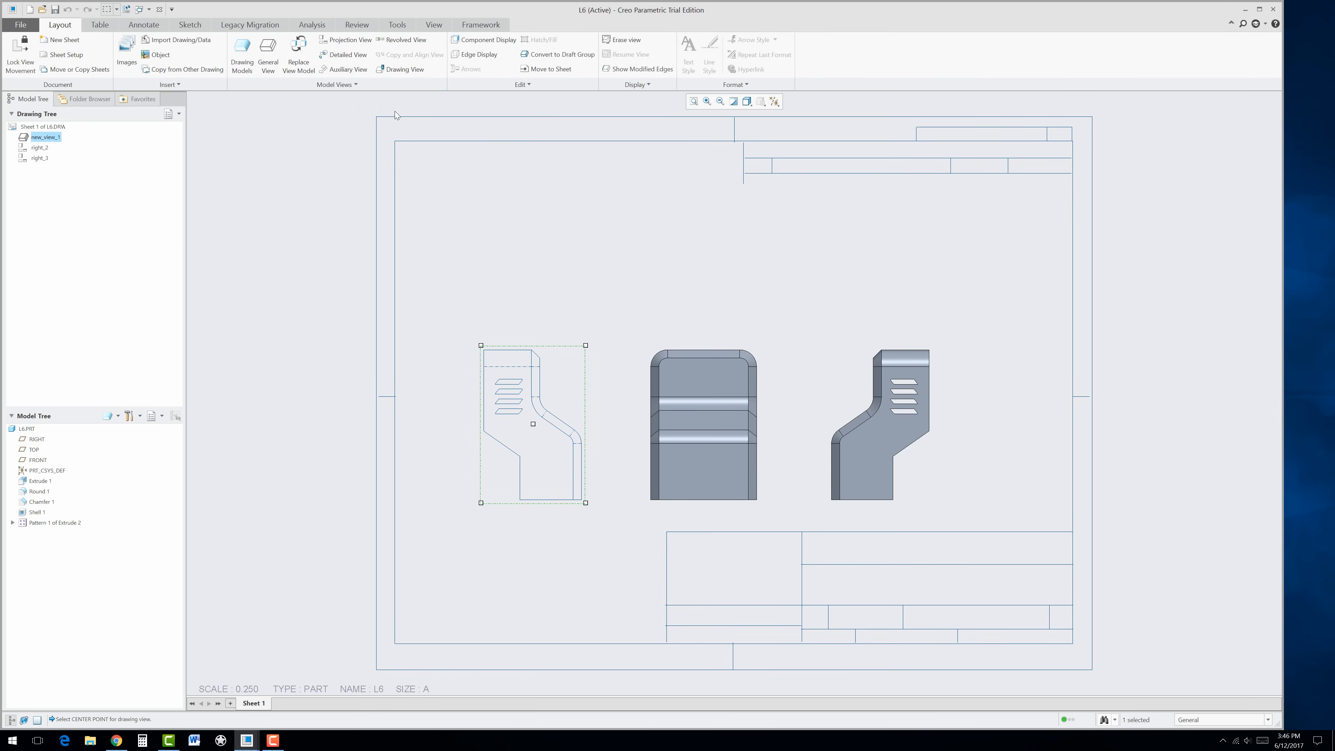
left_click(345, 40)
left_click(529, 246)
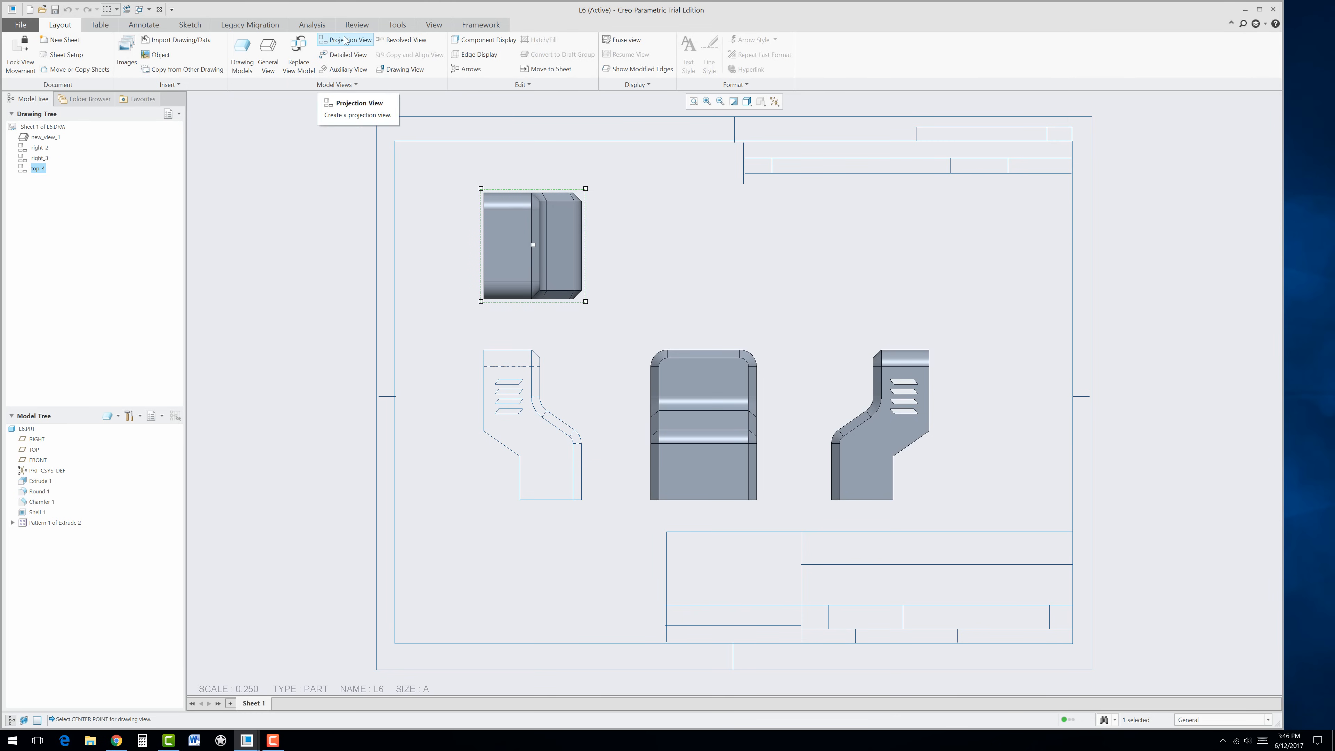
Step: Create a detailed view of the uppermost slots in the front view and place it above the middle side view
left_click(344, 54)
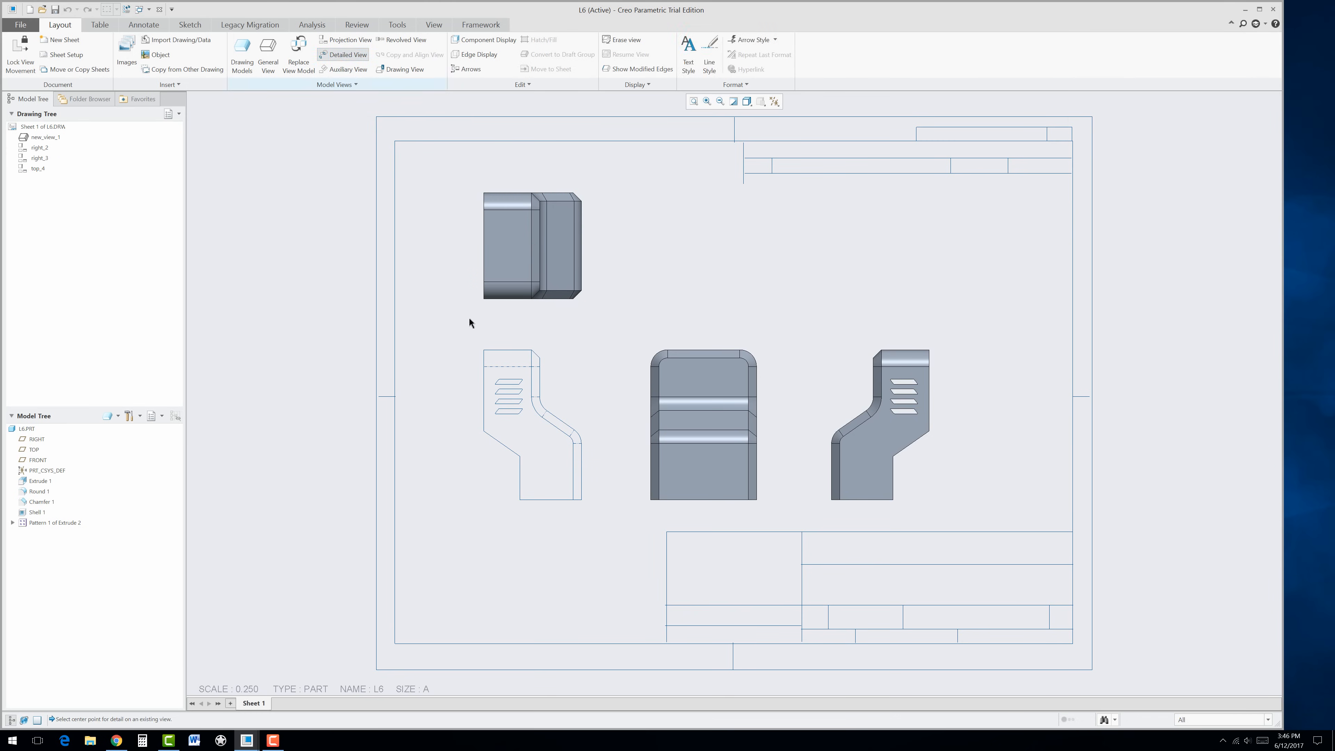
left_click(507, 379)
left_click(506, 363)
left_click(478, 380)
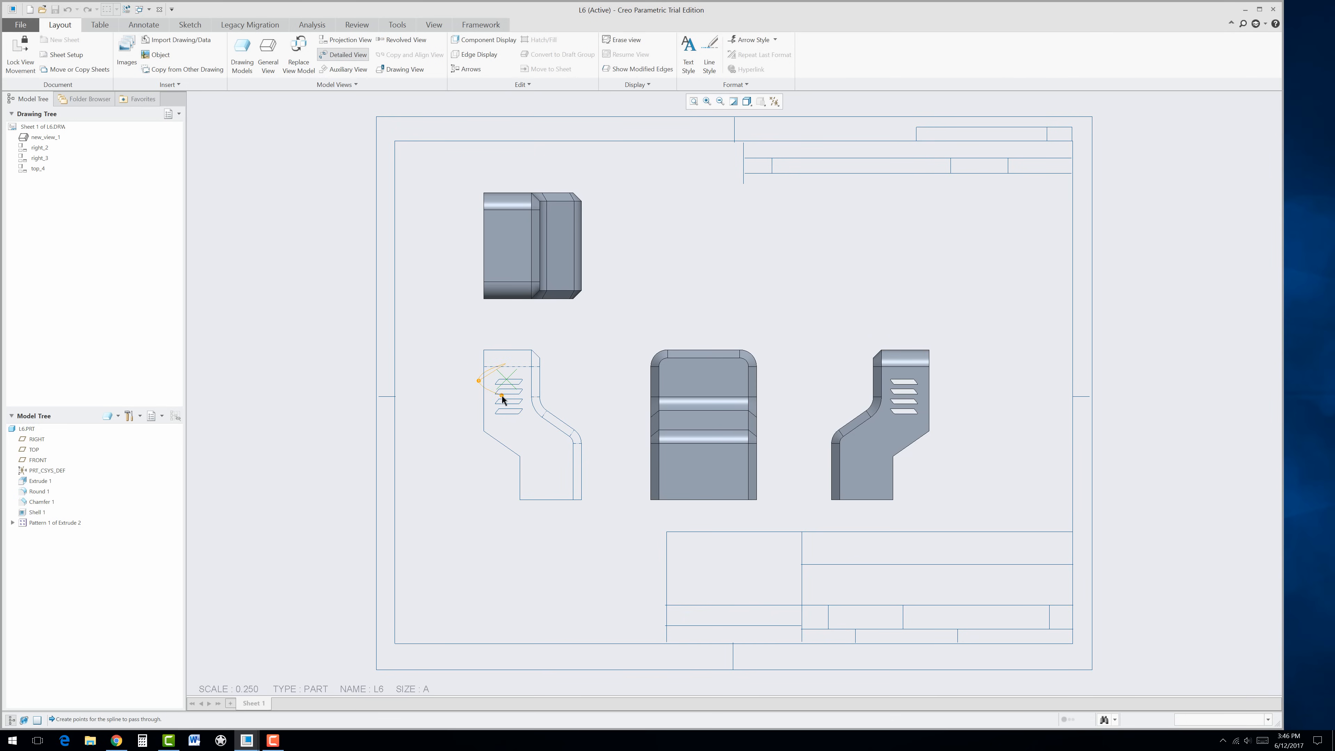
middle_click(529, 379)
left_click(698, 237)
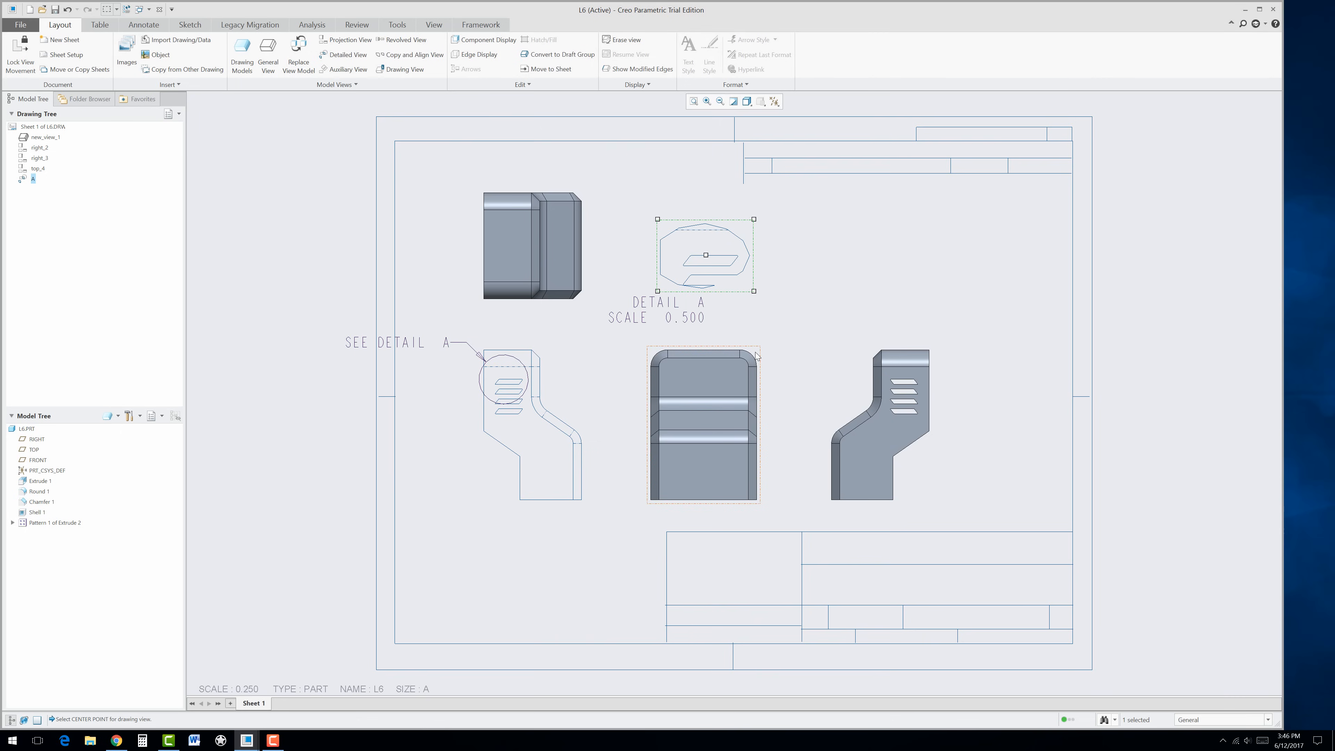
Step: Move the detail view's name and scale label right so it sits directly beneath the detail view
left_click(652, 297)
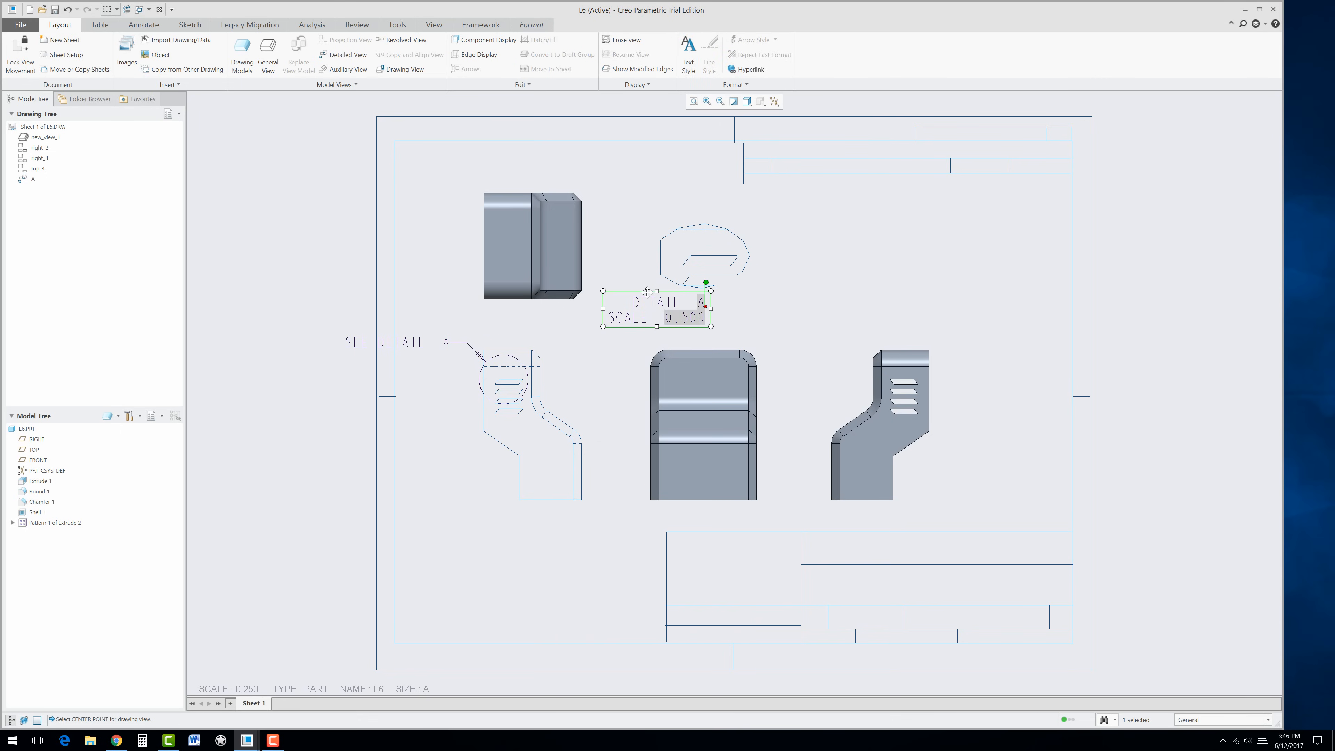
left_click_drag(647, 293, 701, 293)
left_click(607, 330)
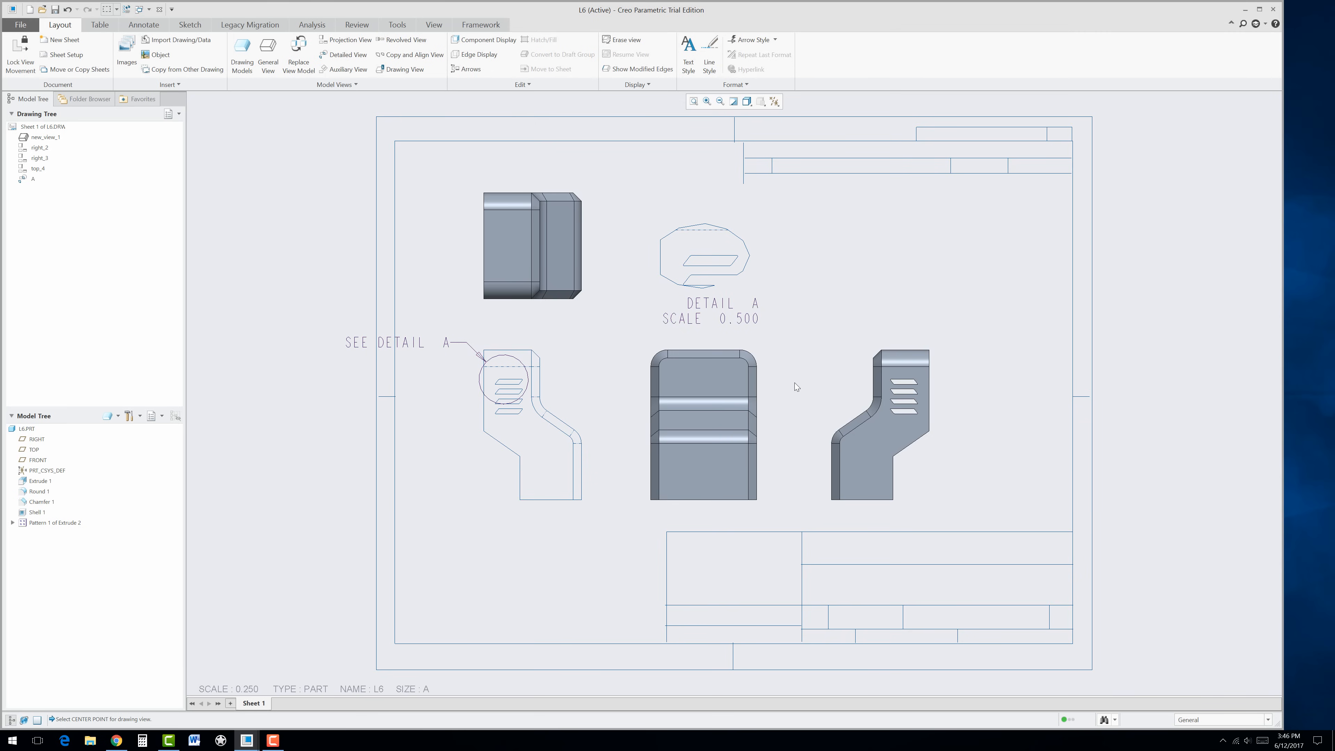
Step: Add a general view with the DEFAULT ALL combined state and Default Orientation, placing it at the sheet's upper right edge
left_click(269, 55)
left_click(622, 346)
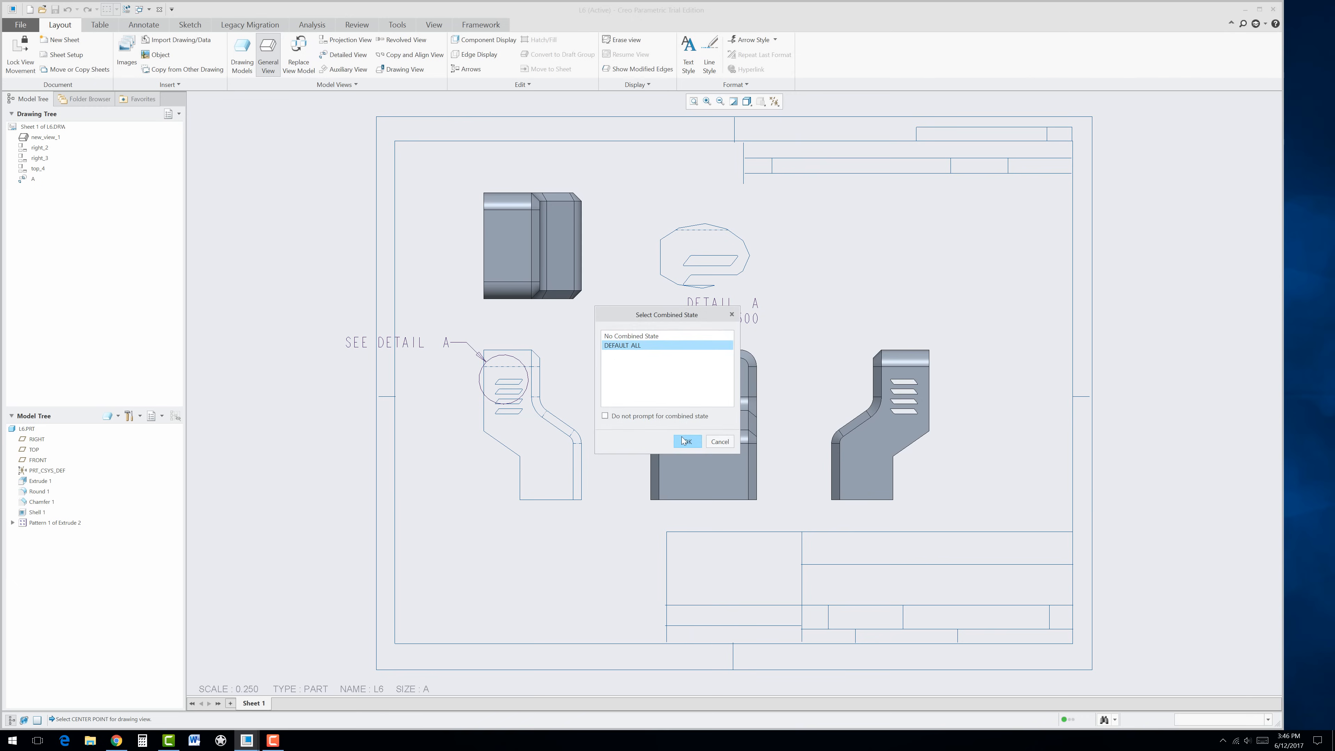
left_click(687, 441)
left_click(961, 269)
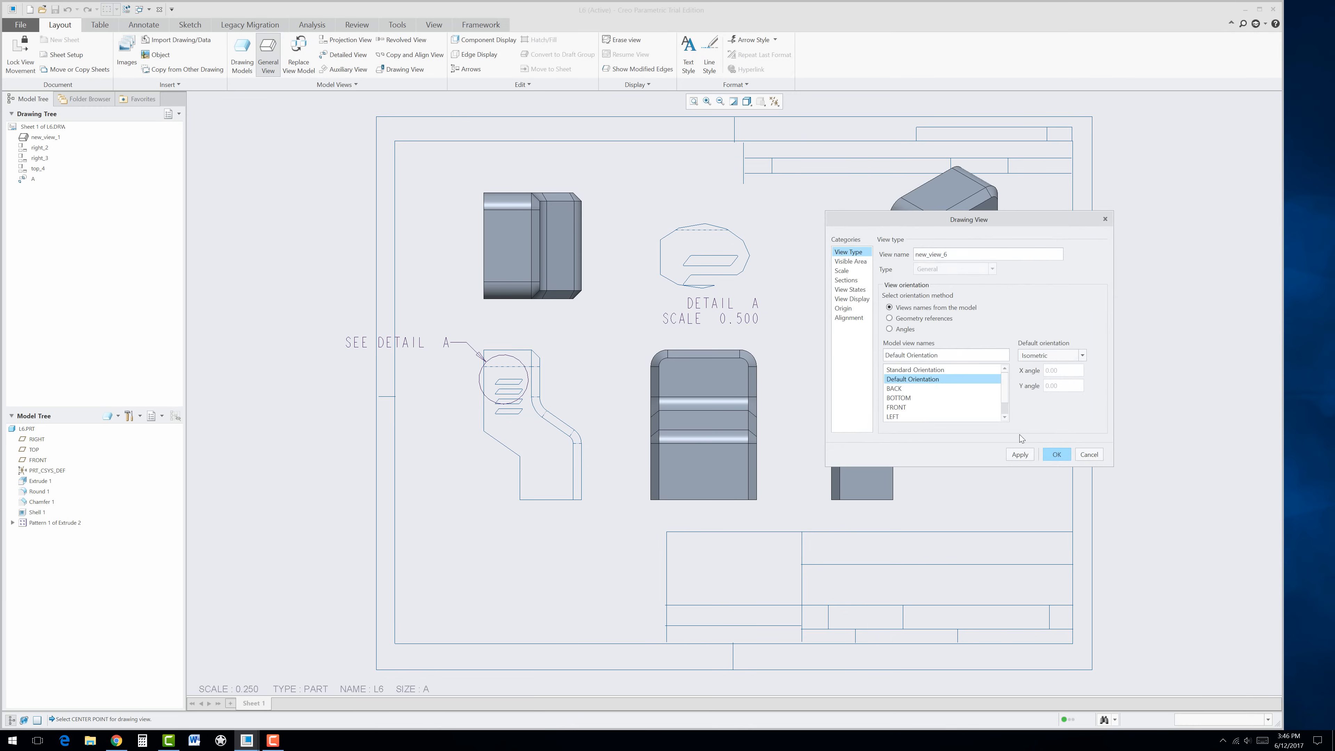
left_click(1056, 455)
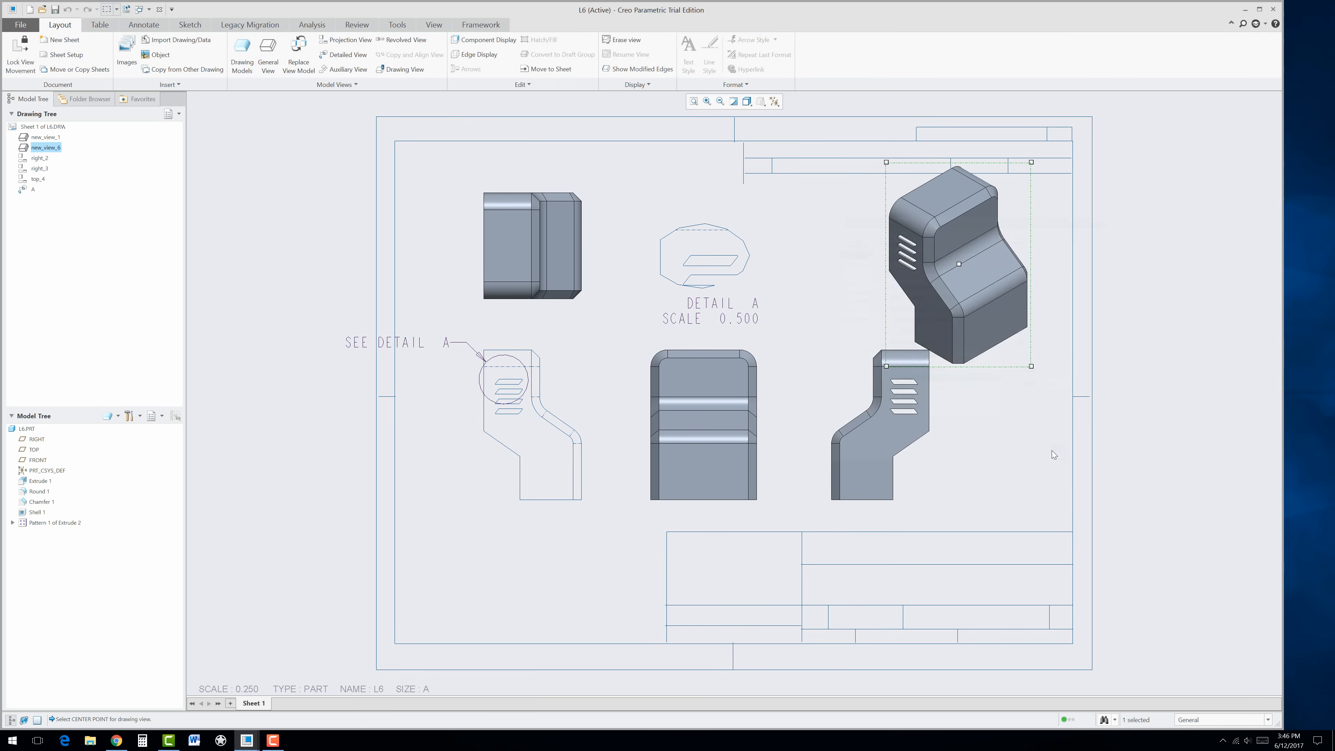
left_click_drag(995, 374, 1036, 386)
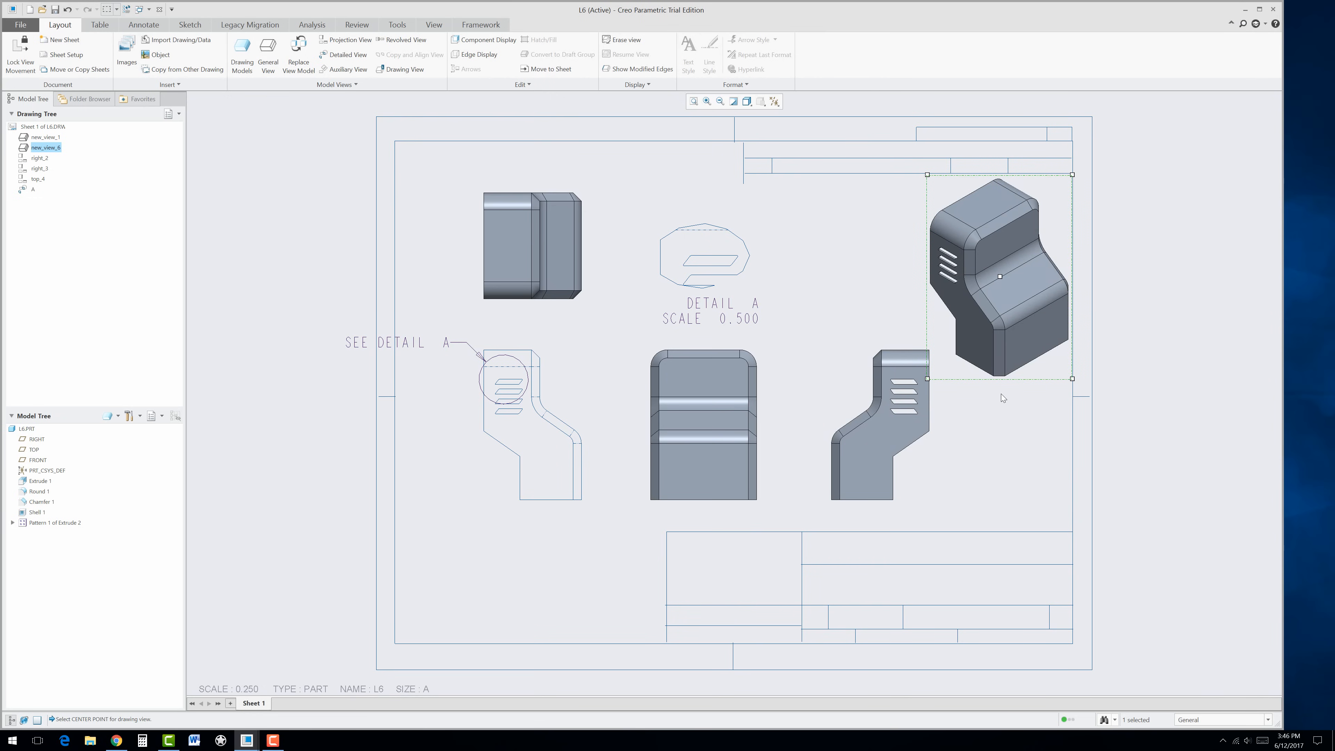
left_click(968, 467)
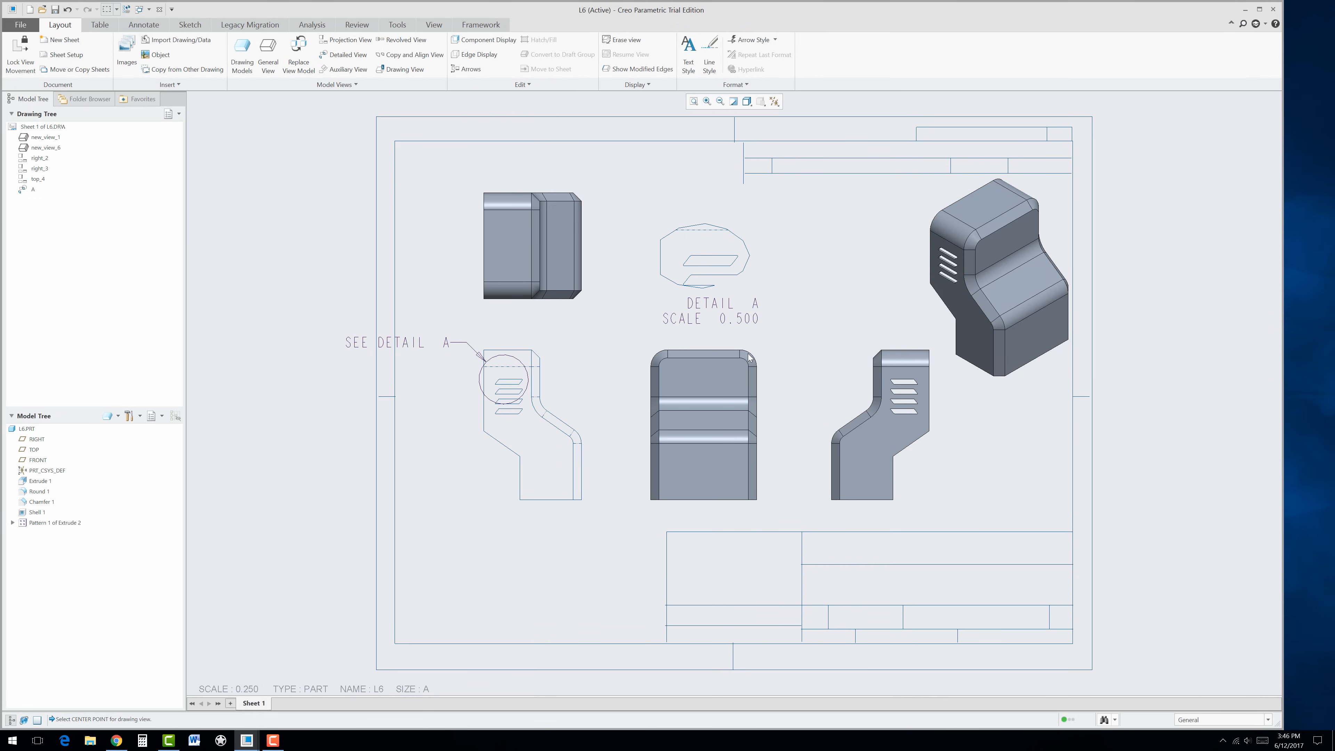
Step: Move the SEE DETAIL A note to the right of its leader, between the front and top views
left_click(420, 343)
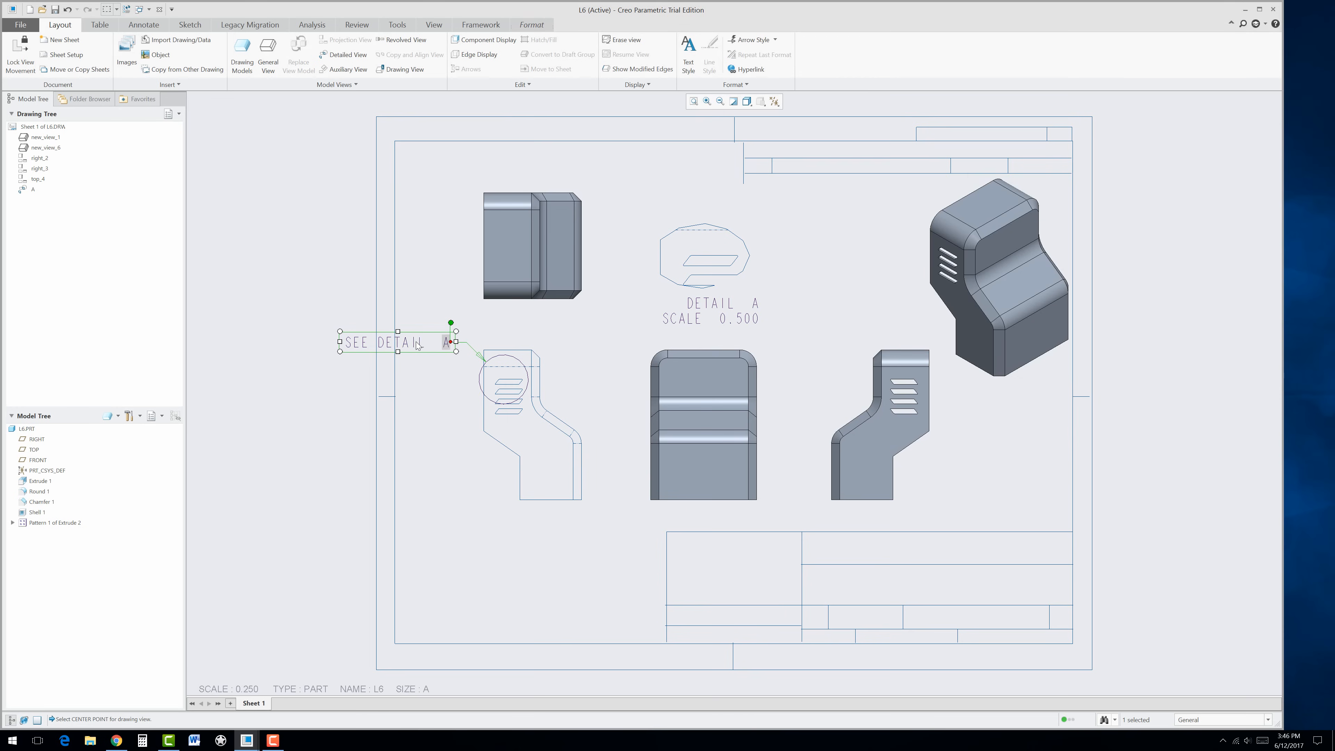
left_click_drag(413, 335, 607, 324)
left_click(574, 400)
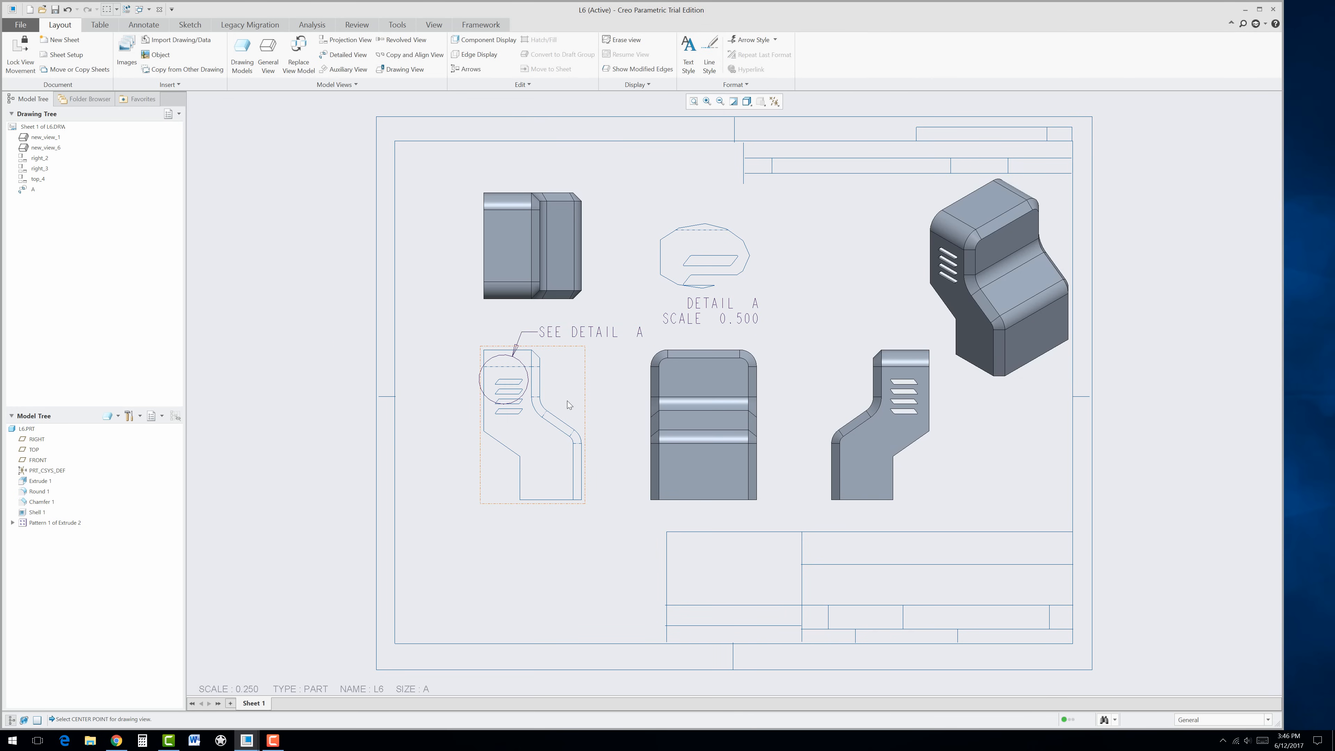
left_click(527, 438)
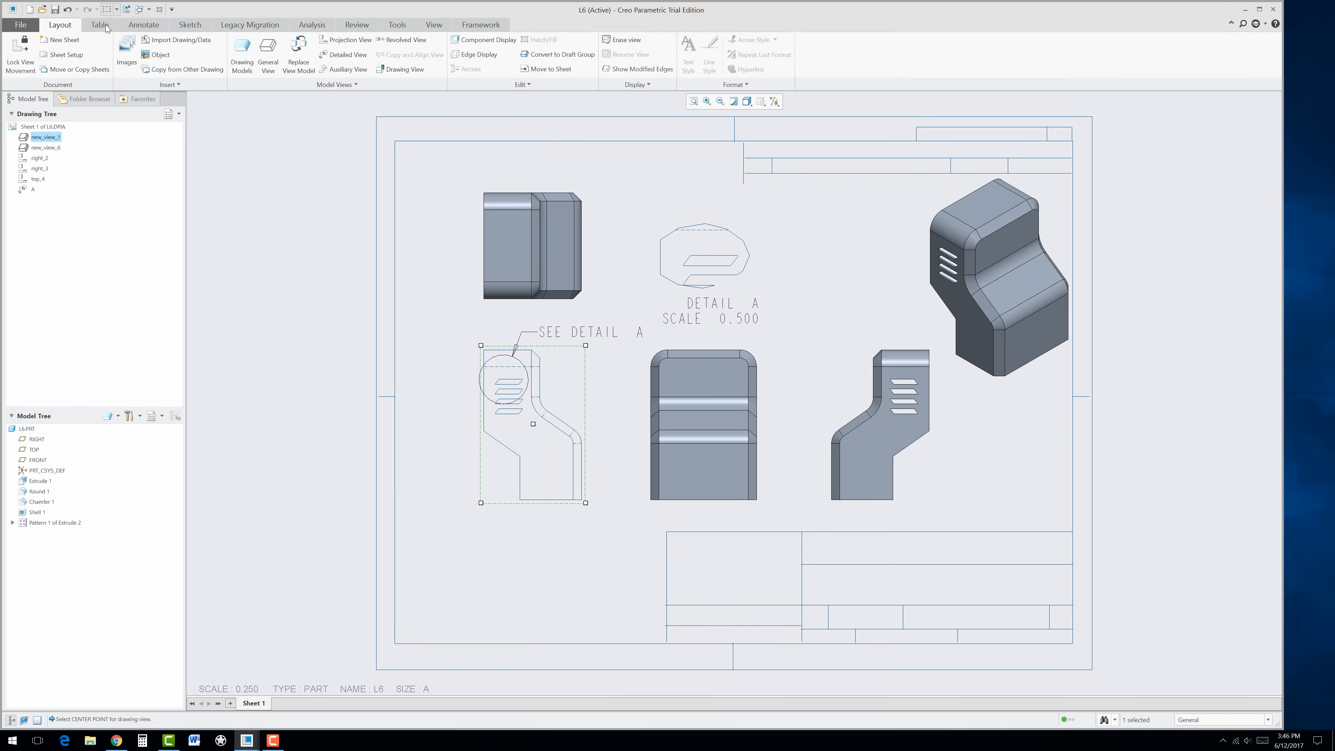
left_click(236, 203)
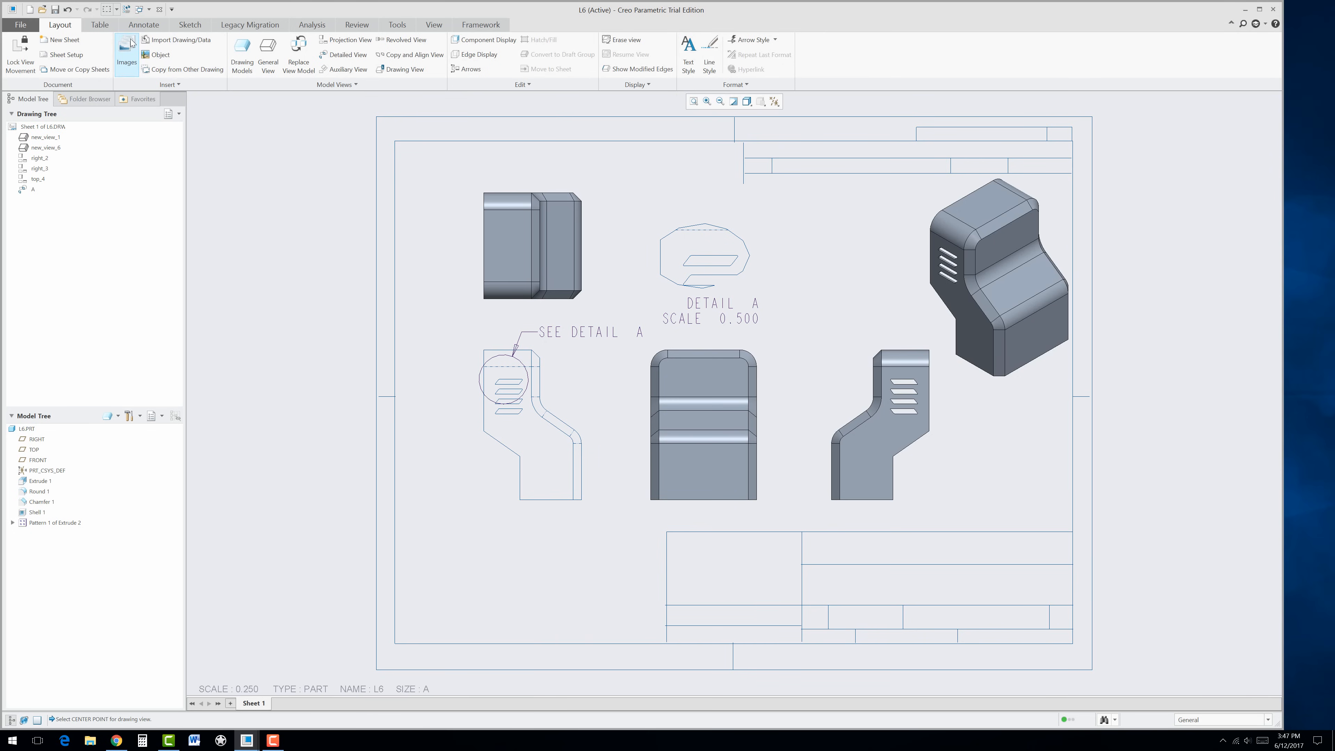
Step: Show the base extrusion's 6.00, 4.99, 4.00 and 3.77 model dimensions on the front view
left_click(143, 25)
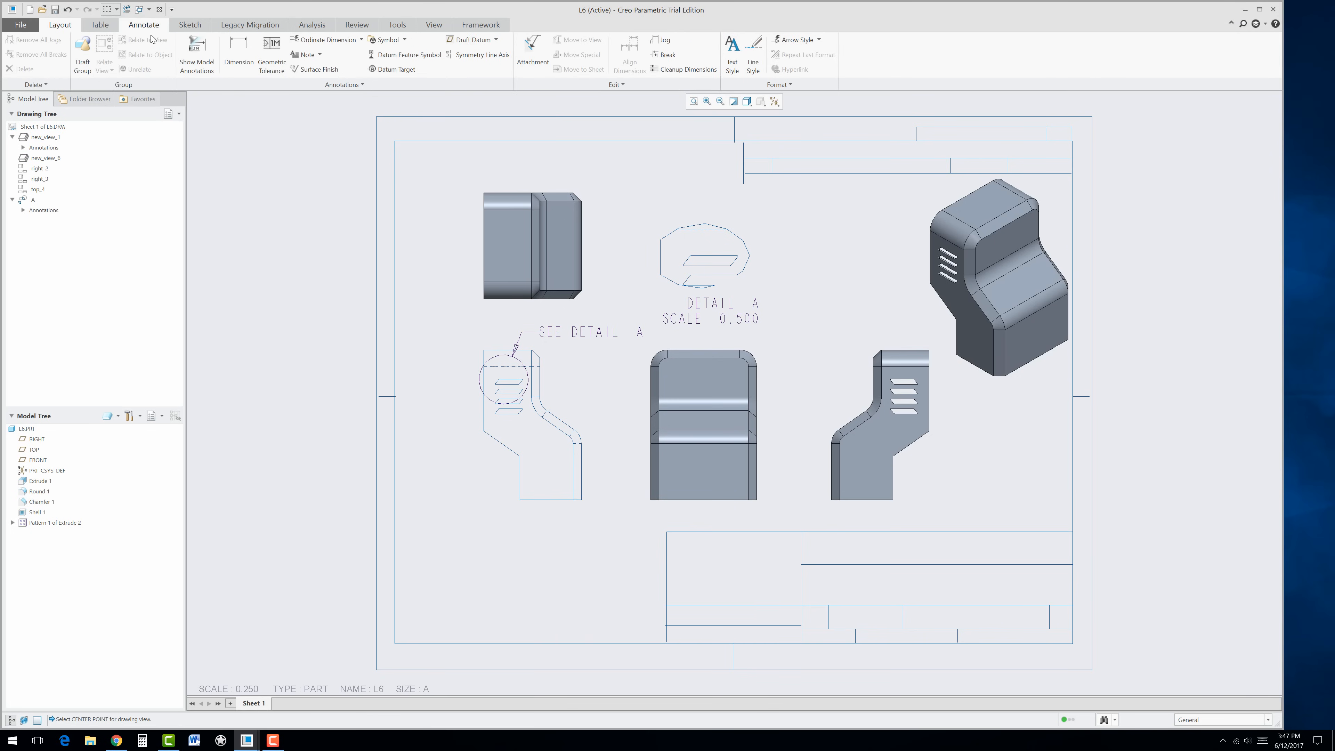
left_click(197, 53)
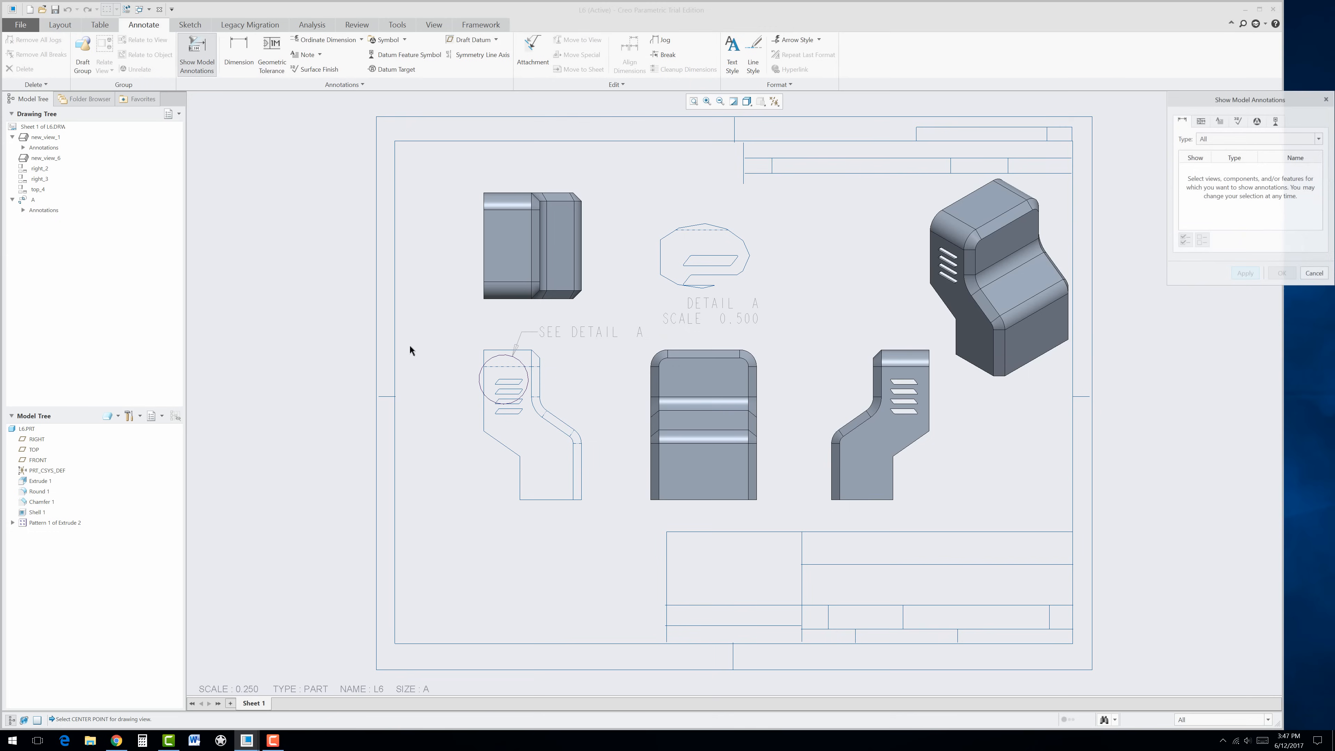
left_click(531, 434)
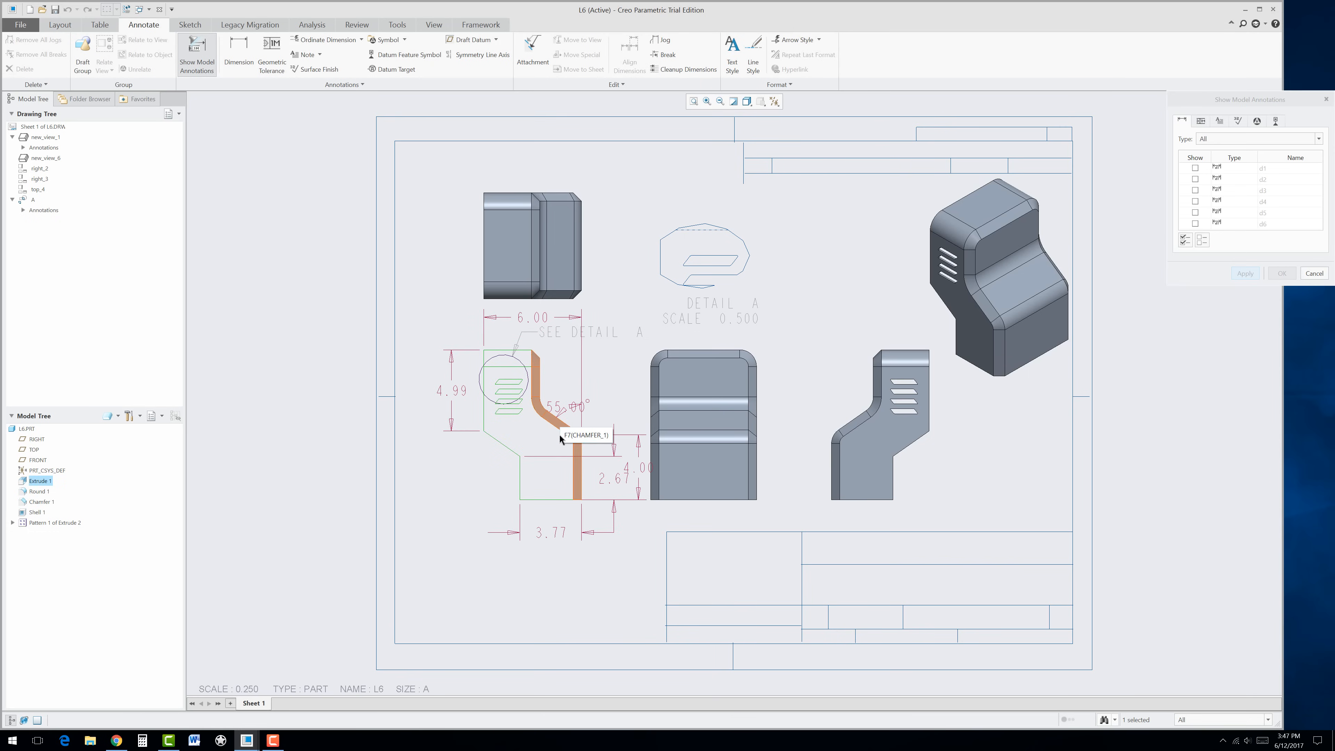
left_click(540, 319)
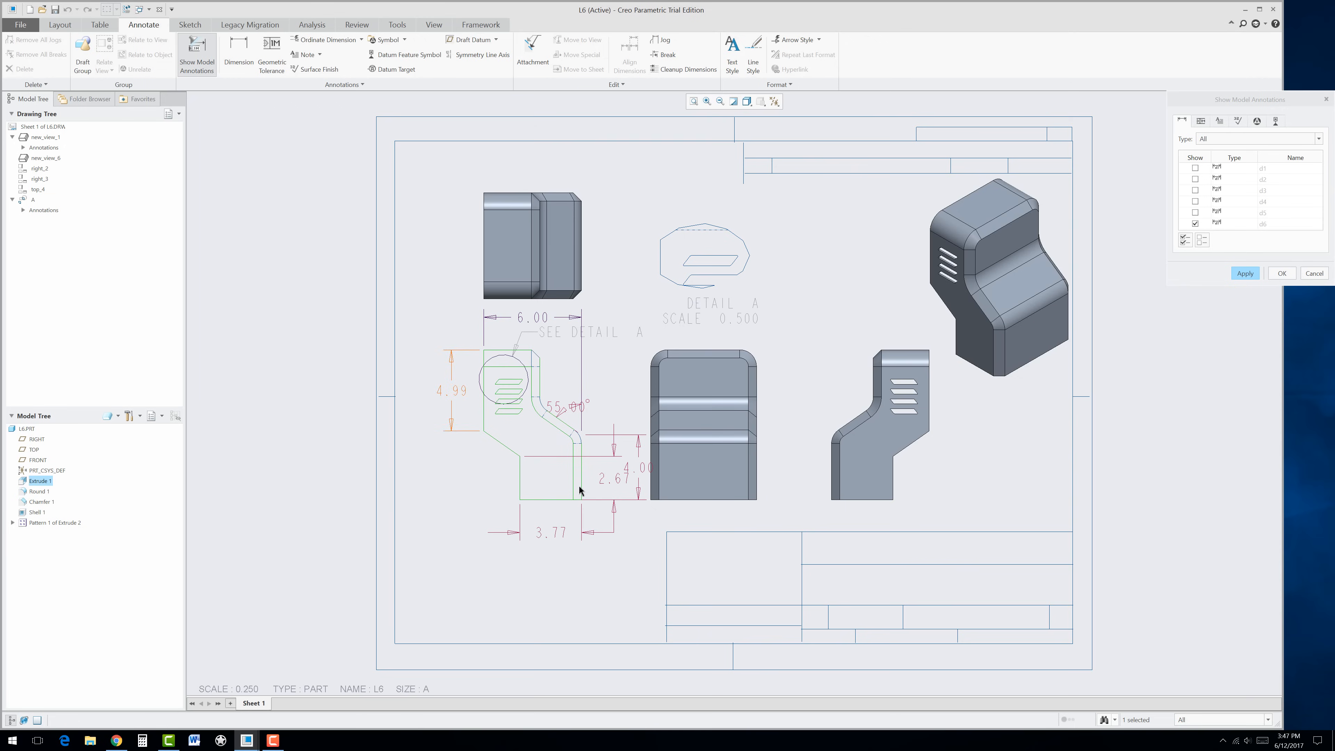
left_click(638, 478)
left_click(1251, 273)
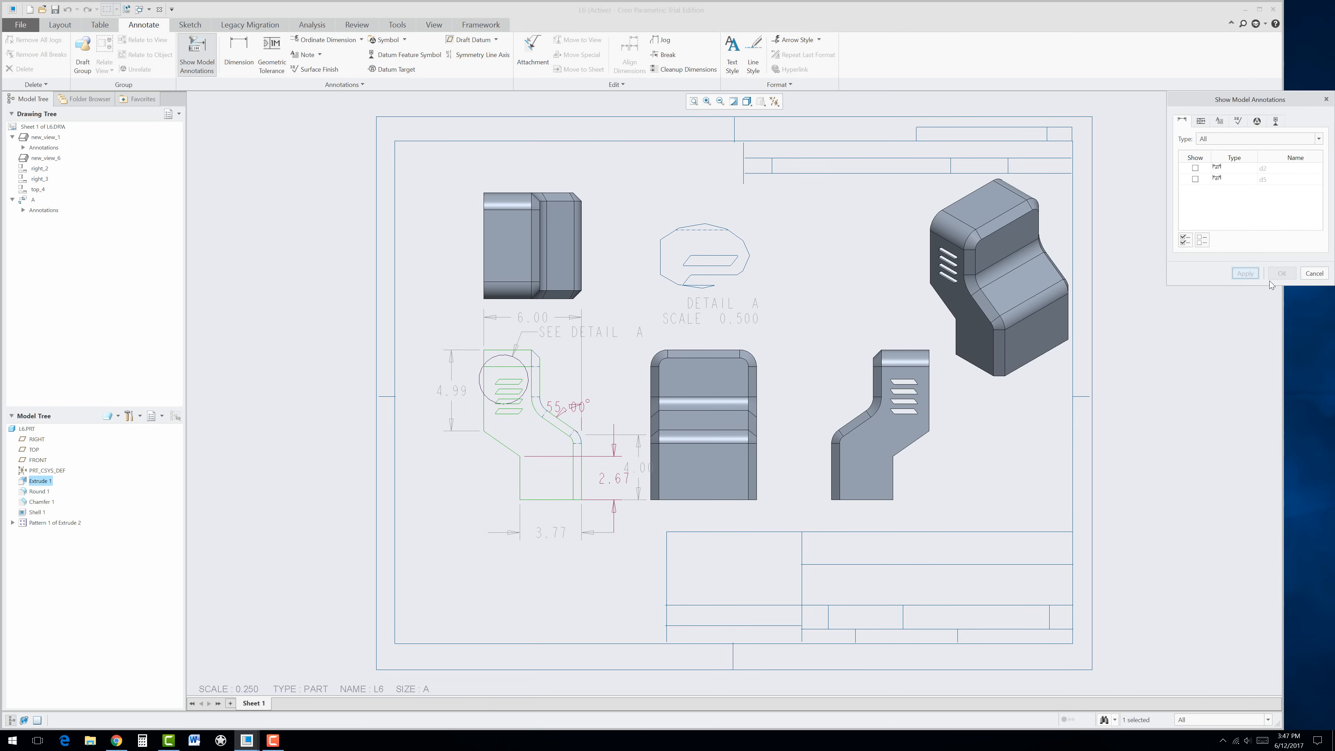
left_click(1314, 273)
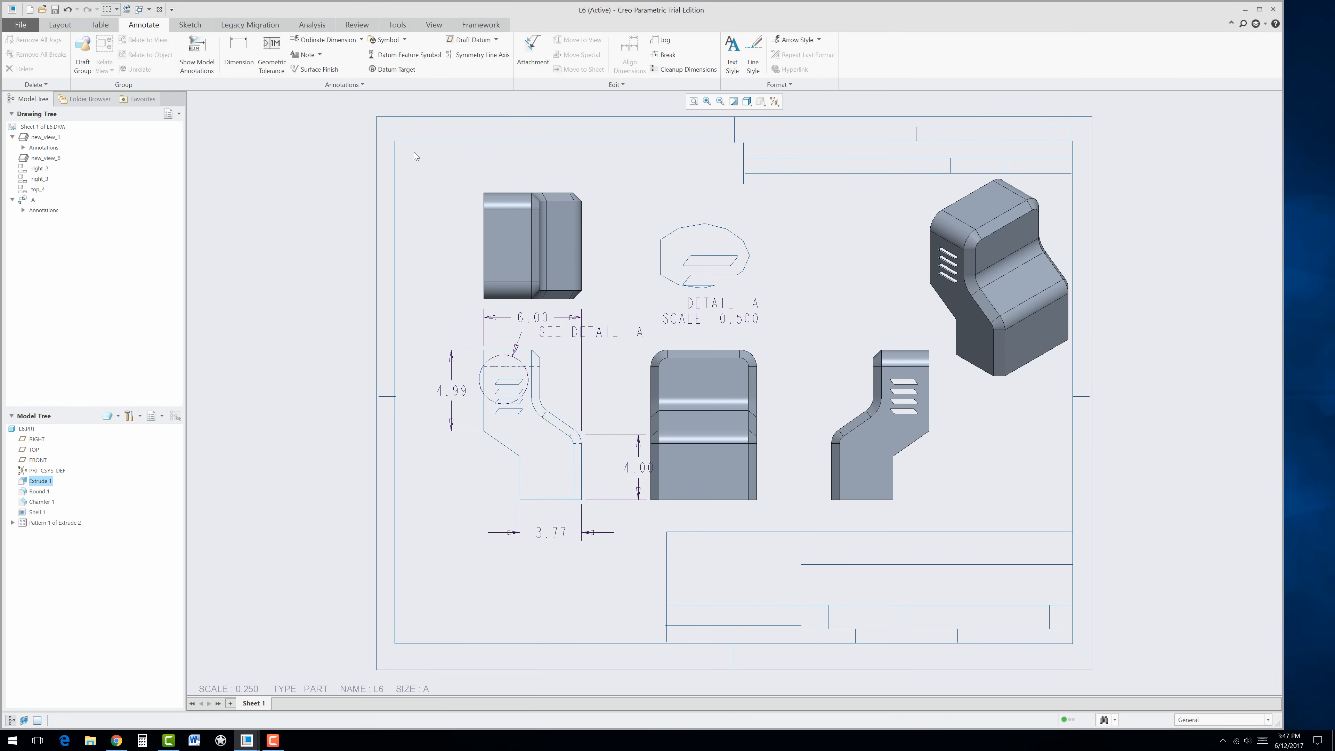
Step: Set the text_height detail option in the drawing properties to 0.6
left_click(20, 25)
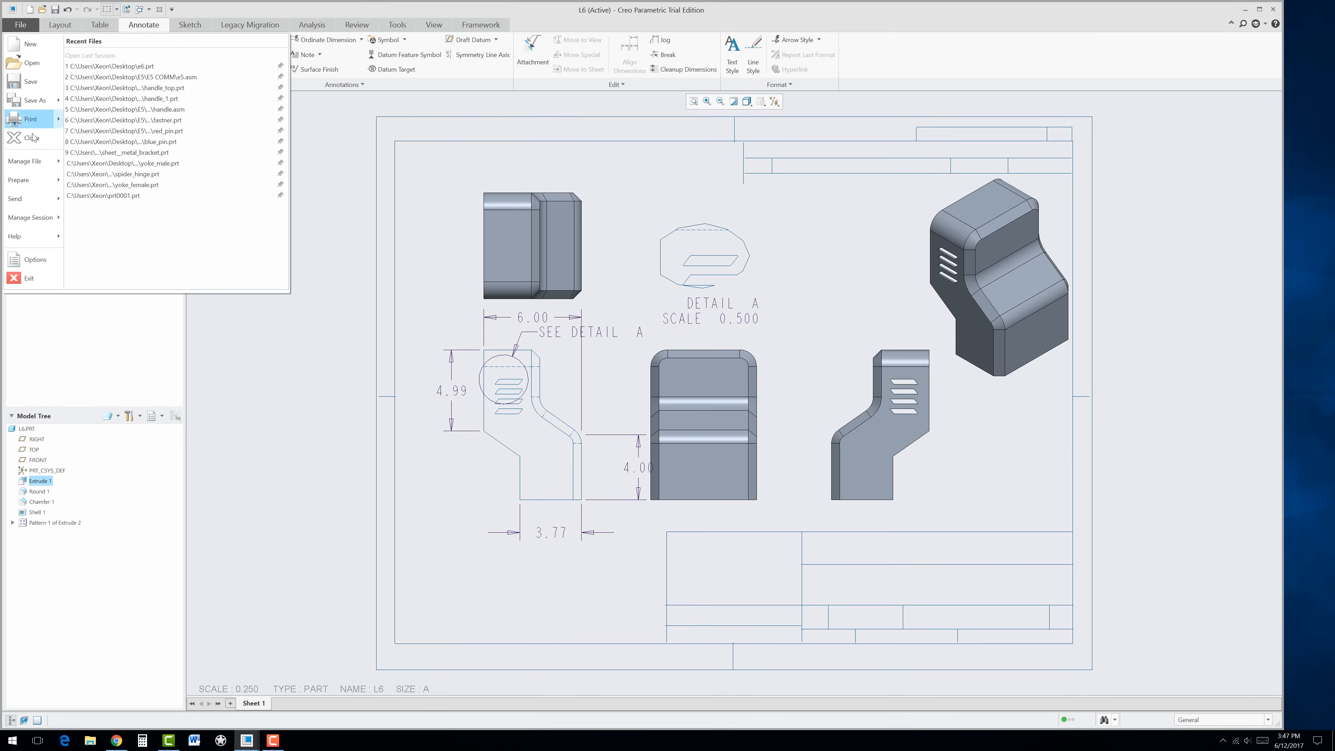
mouse_move(37, 185)
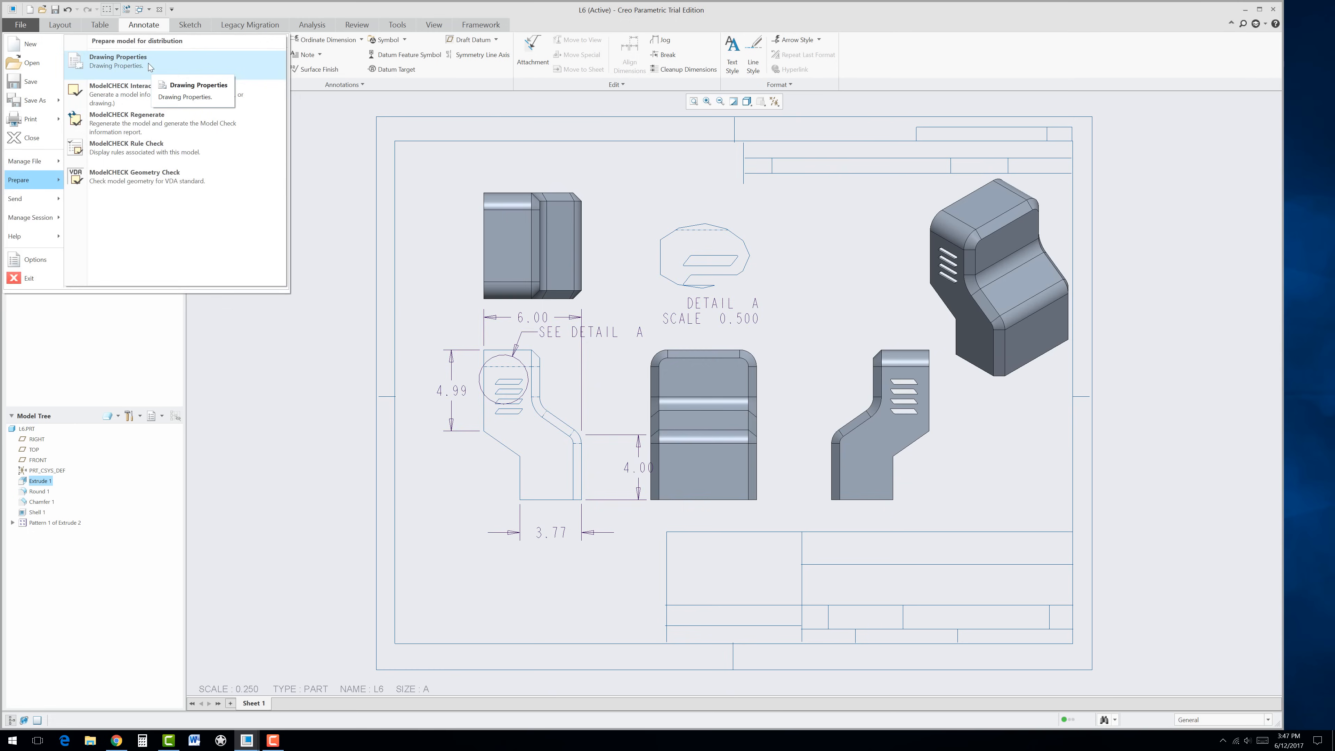
left_click(117, 57)
left_click(854, 224)
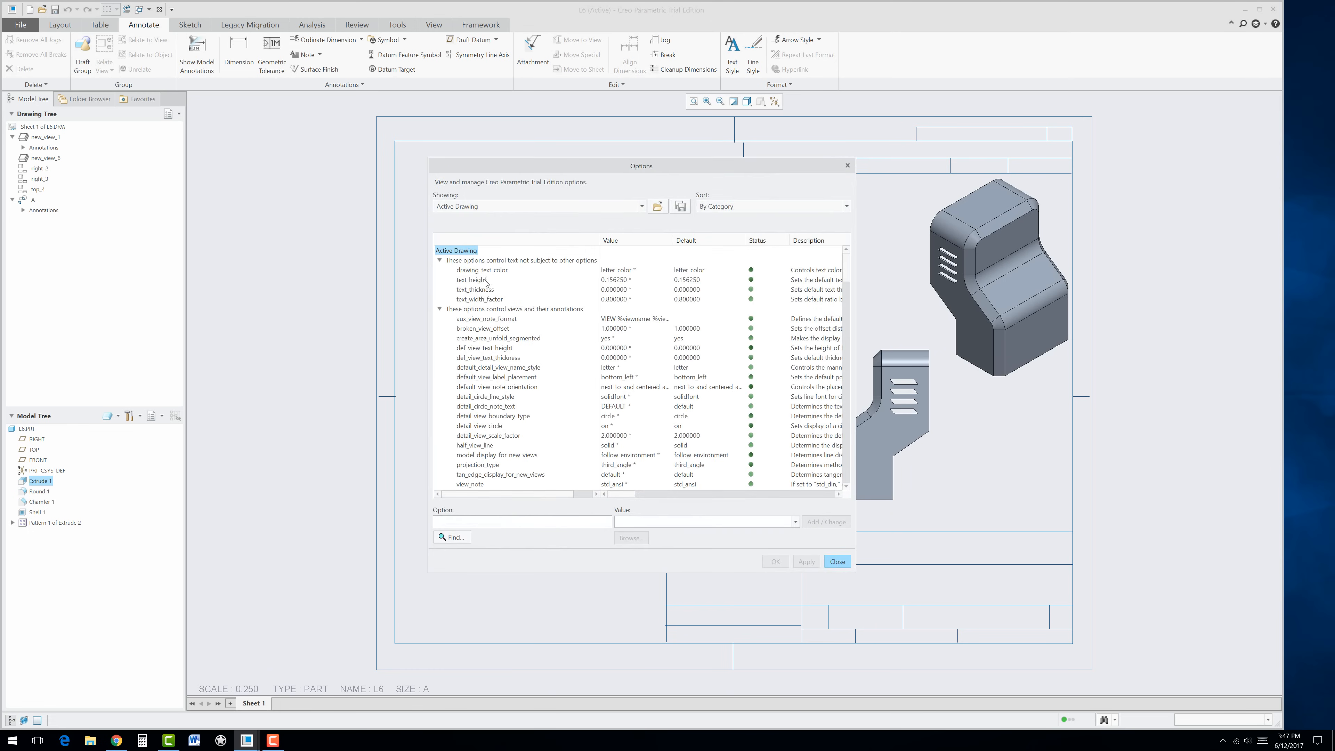
left_click(485, 283)
double_click(629, 522)
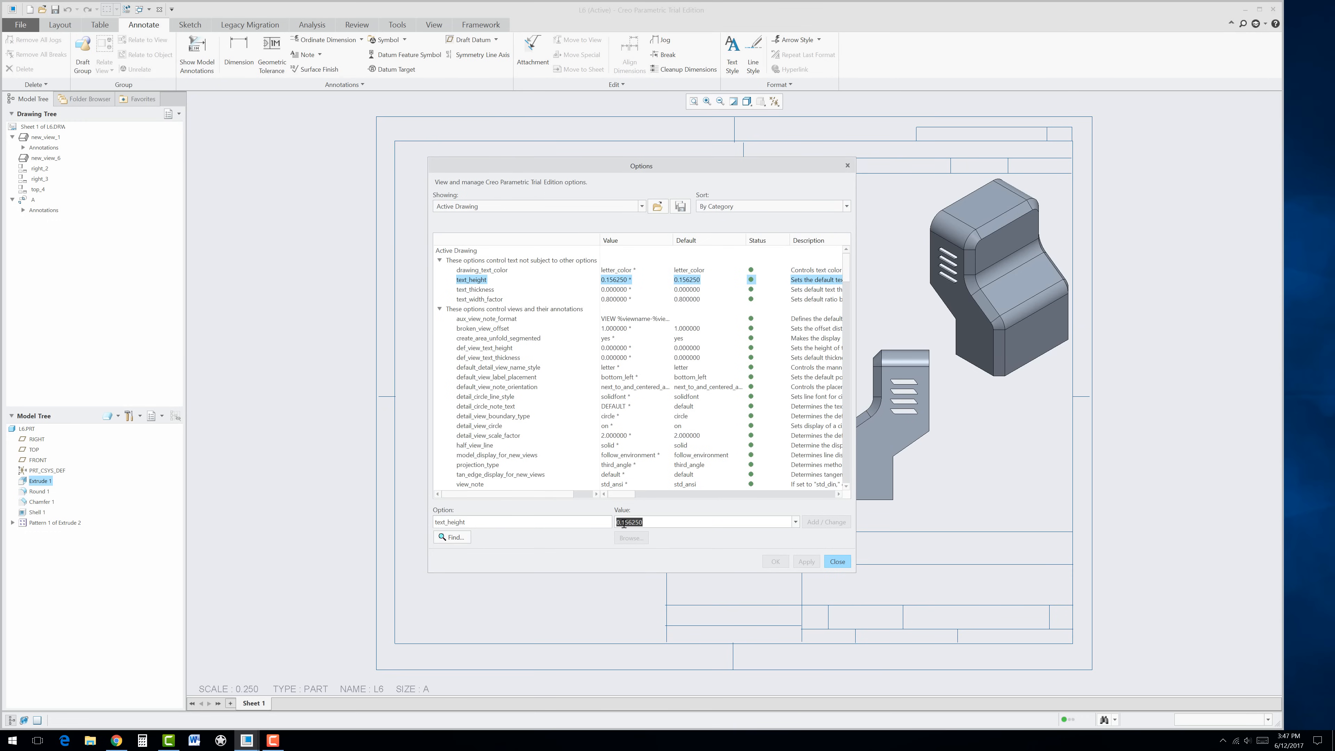
left_click(625, 523)
left_click_drag(624, 522, 651, 523)
key("BackSpace")
key("BackSpace")
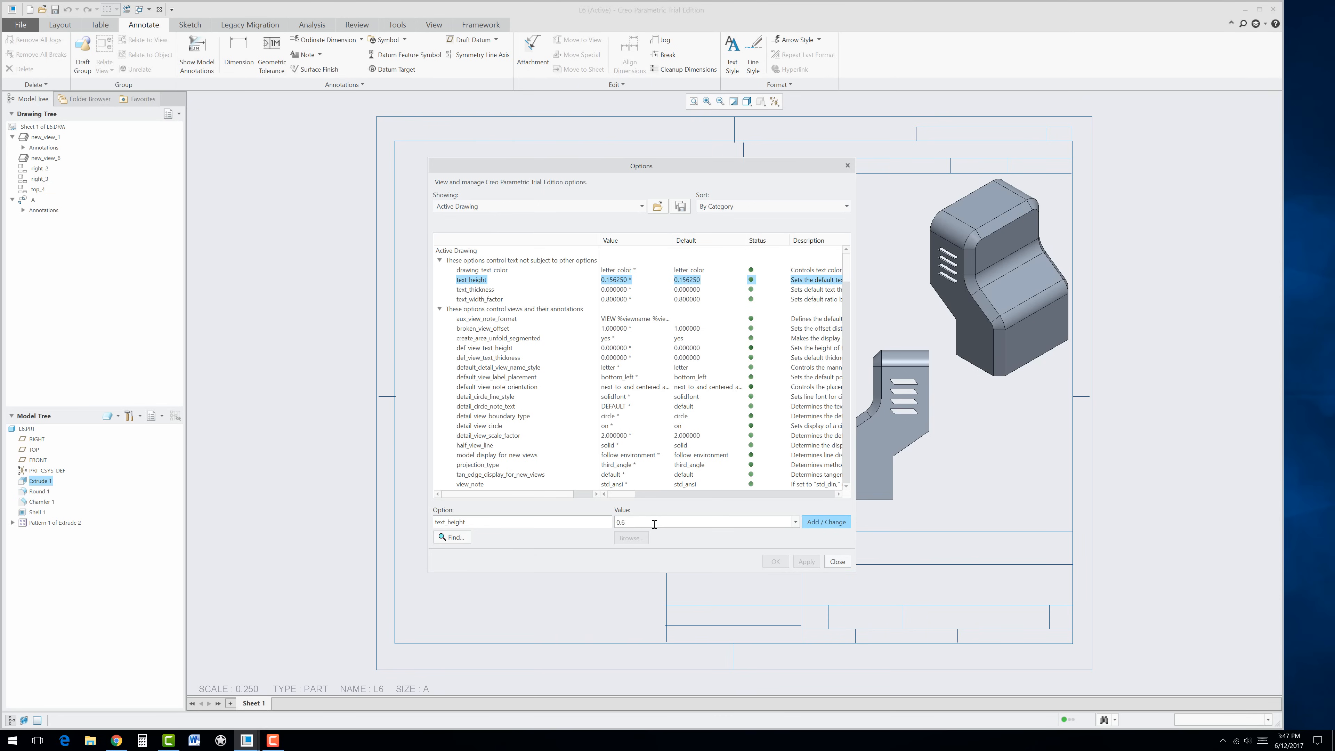
left_click(813, 524)
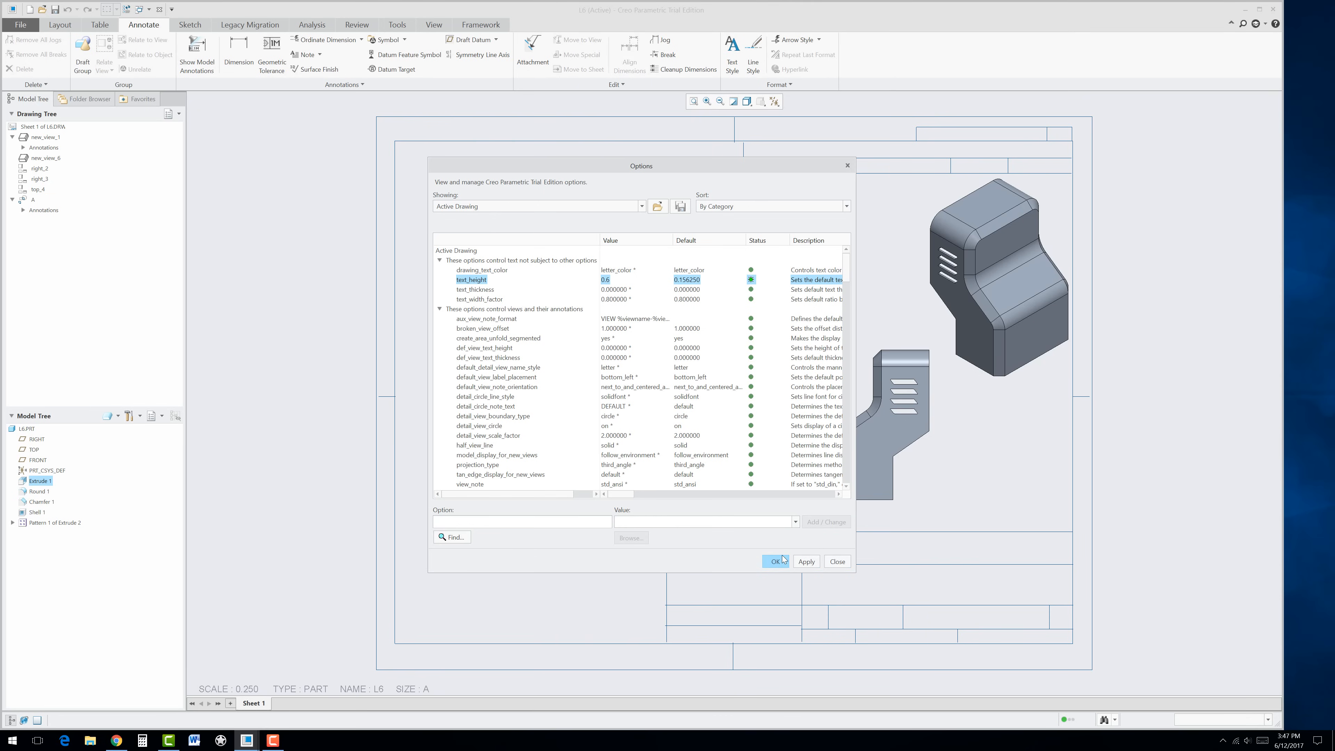
left_click(777, 561)
left_click(641, 506)
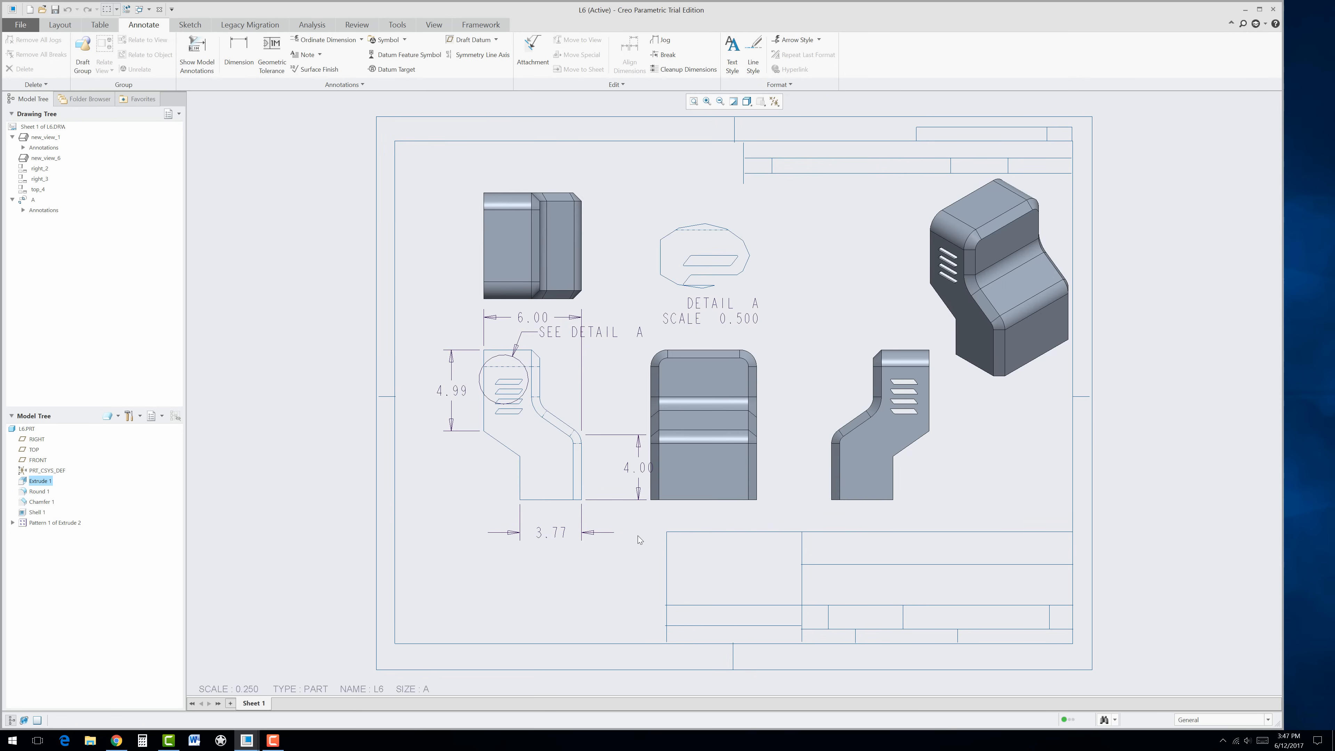
scroll(659, 500, "down", 1)
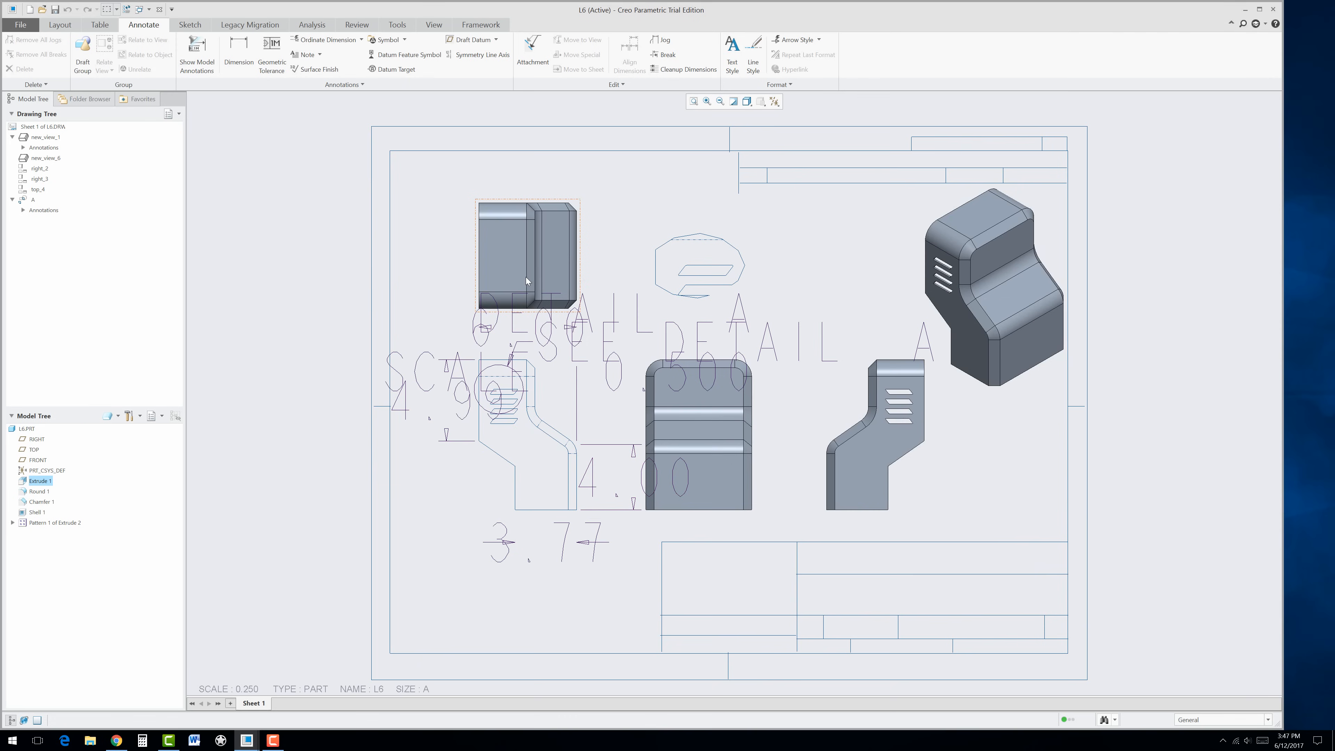
Step: Set the text_height detail option in the drawing properties to 0.06 and apply it to the drawing
left_click(20, 24)
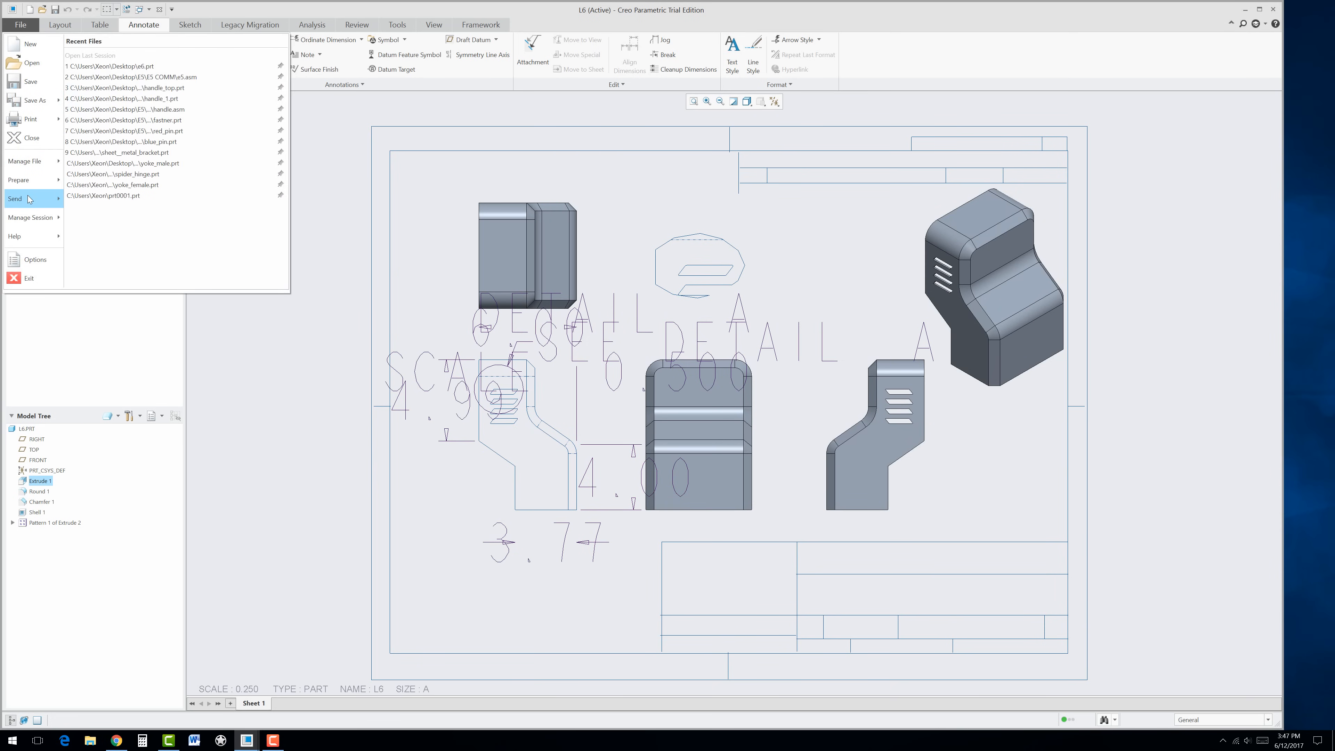
mouse_move(25, 189)
left_click(131, 66)
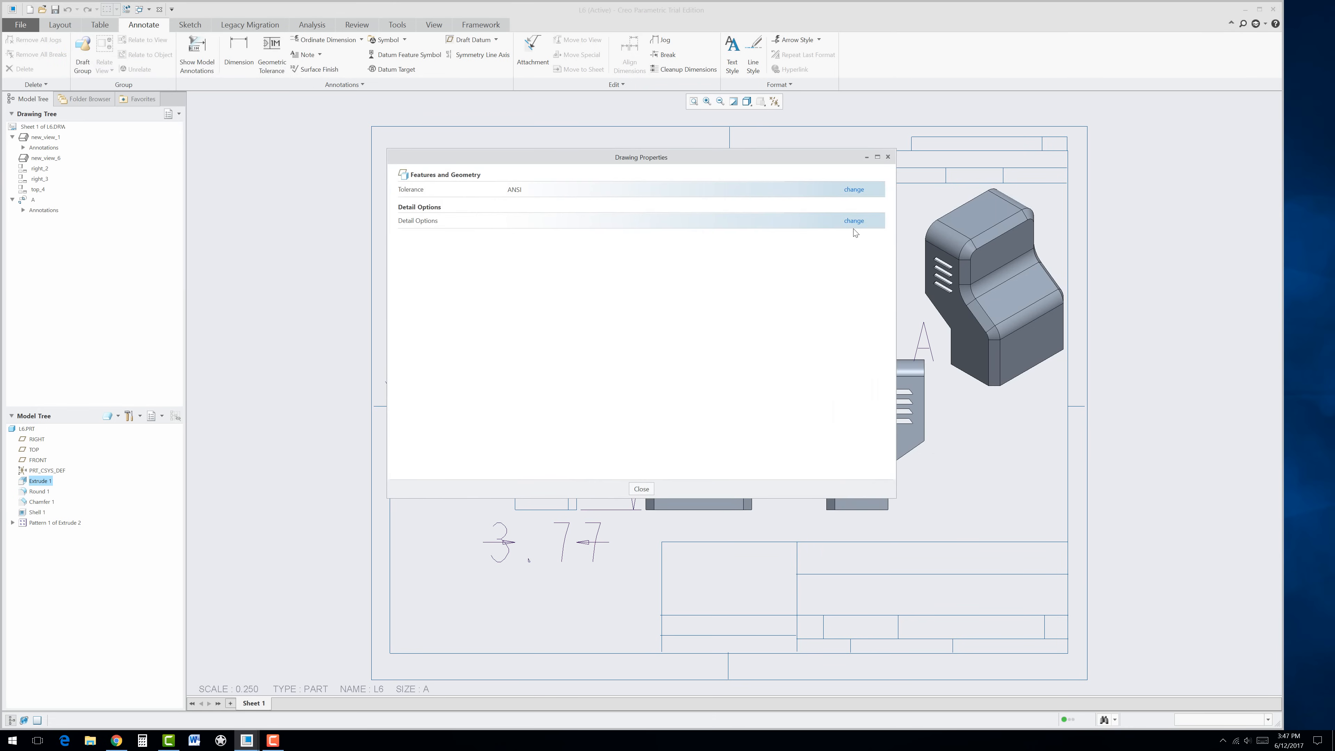
left_click(854, 222)
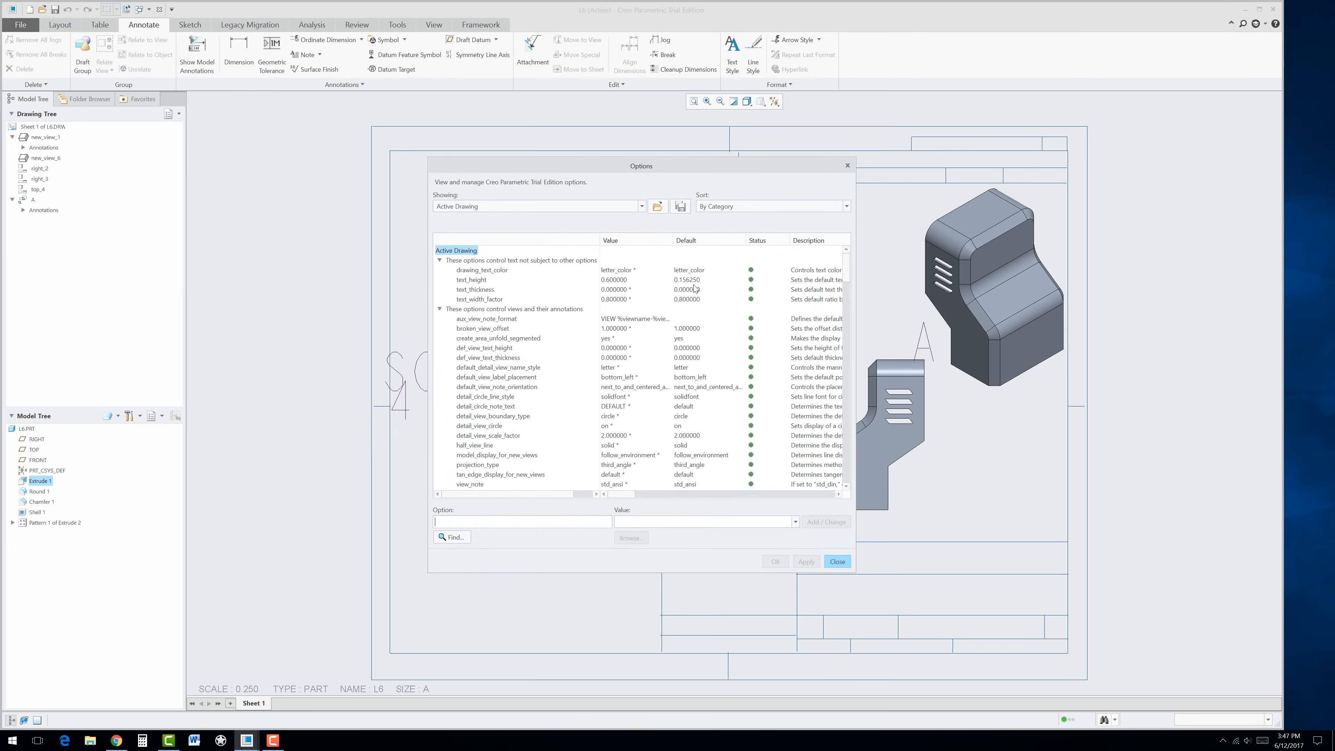
left_click(622, 279)
double_click(626, 522)
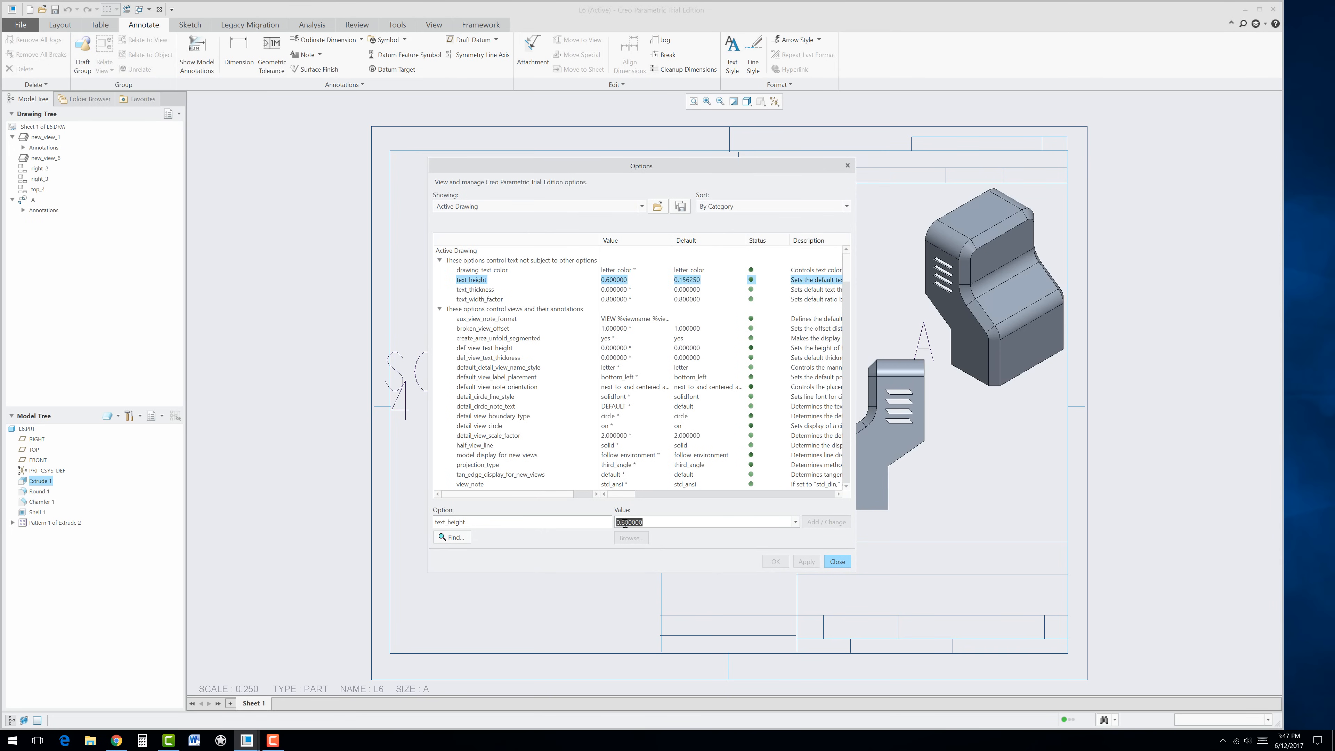
left_click(621, 522)
type("0")
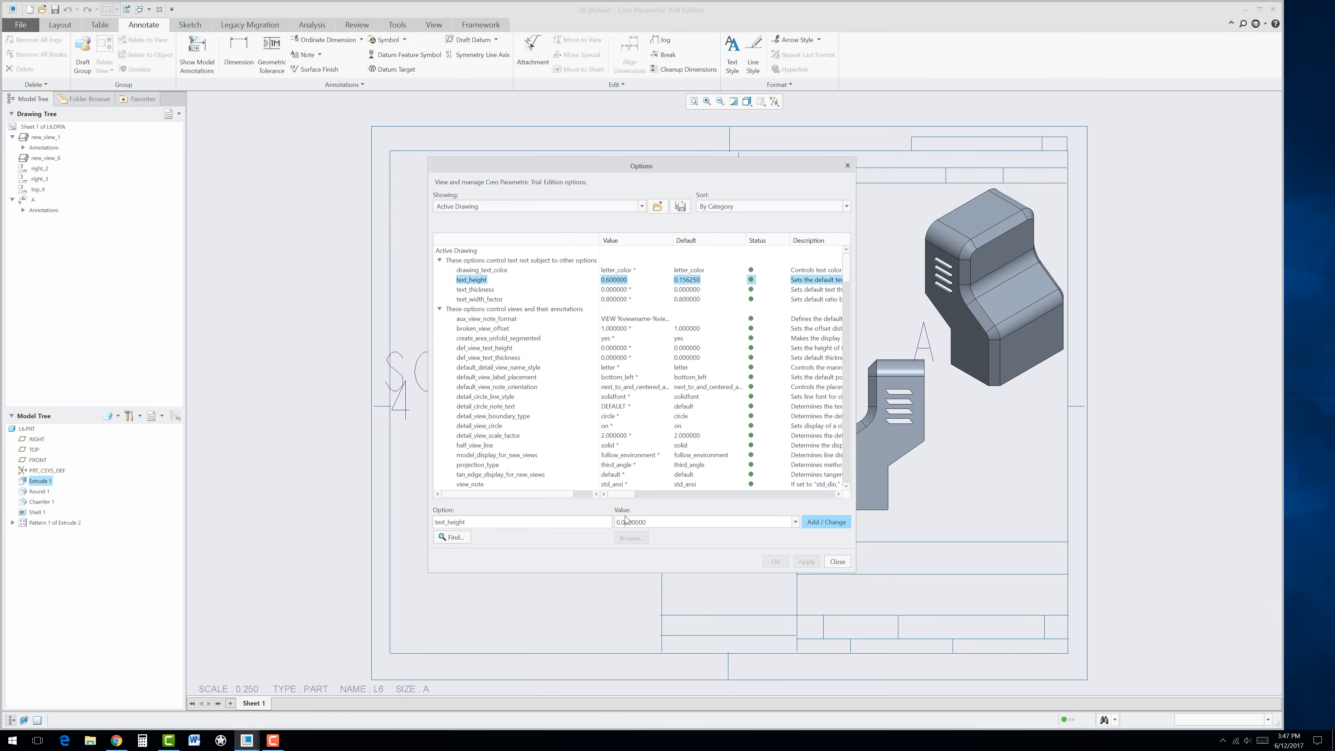
left_click(826, 522)
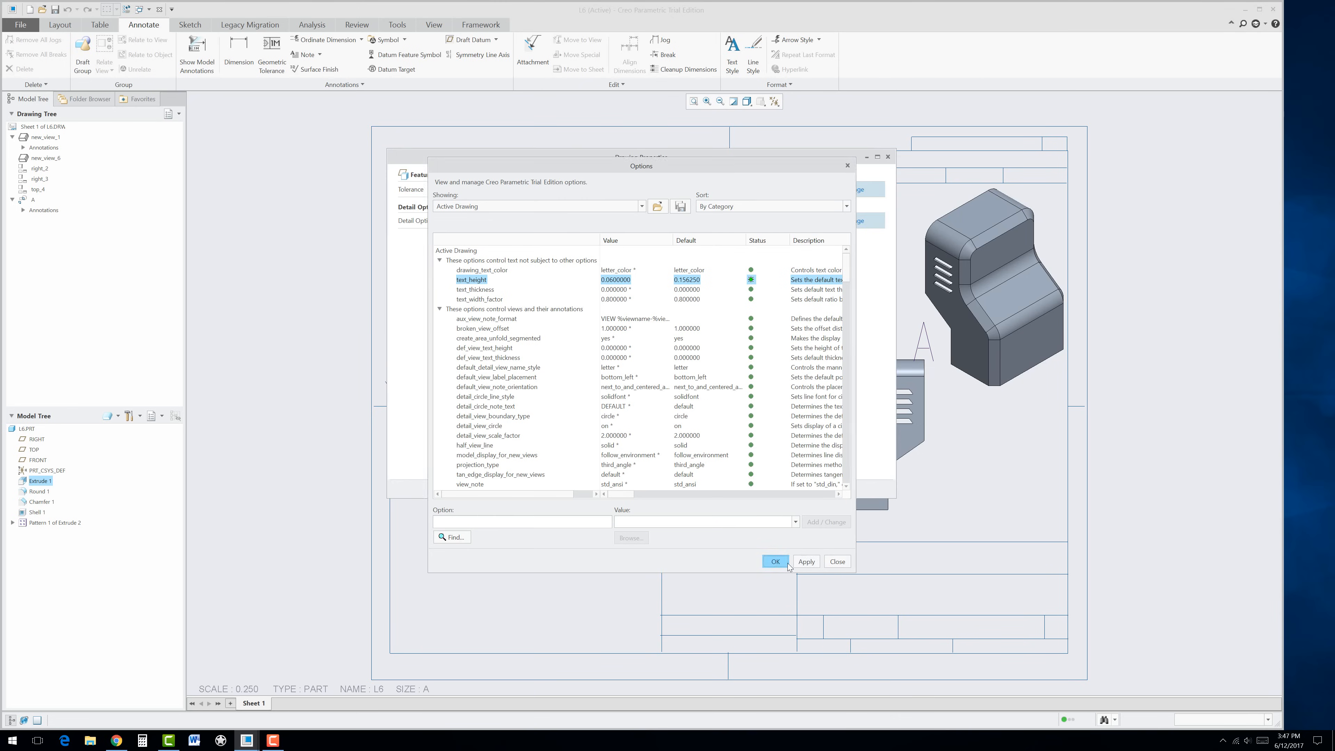
left_click(775, 561)
left_click(641, 488)
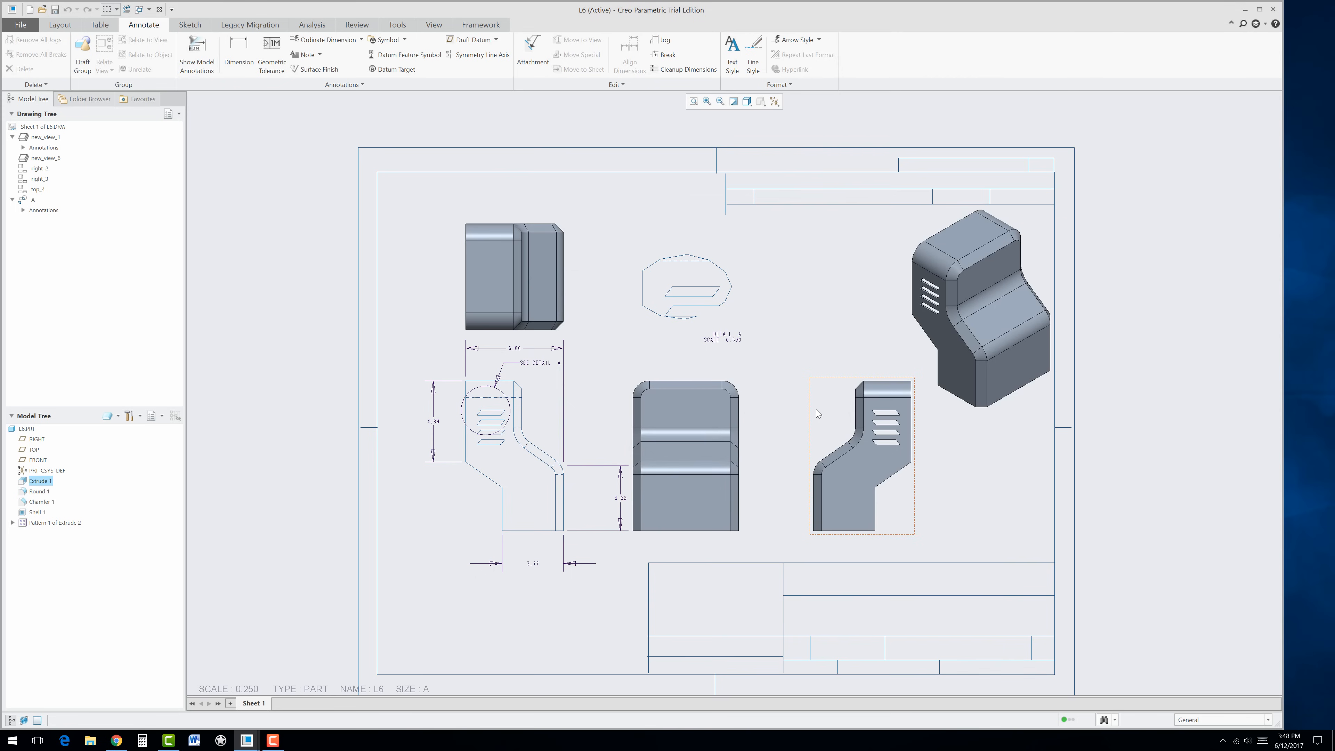
Step: Turn on the display of datum planes in the drawing views
scroll(709, 466, "down", 1)
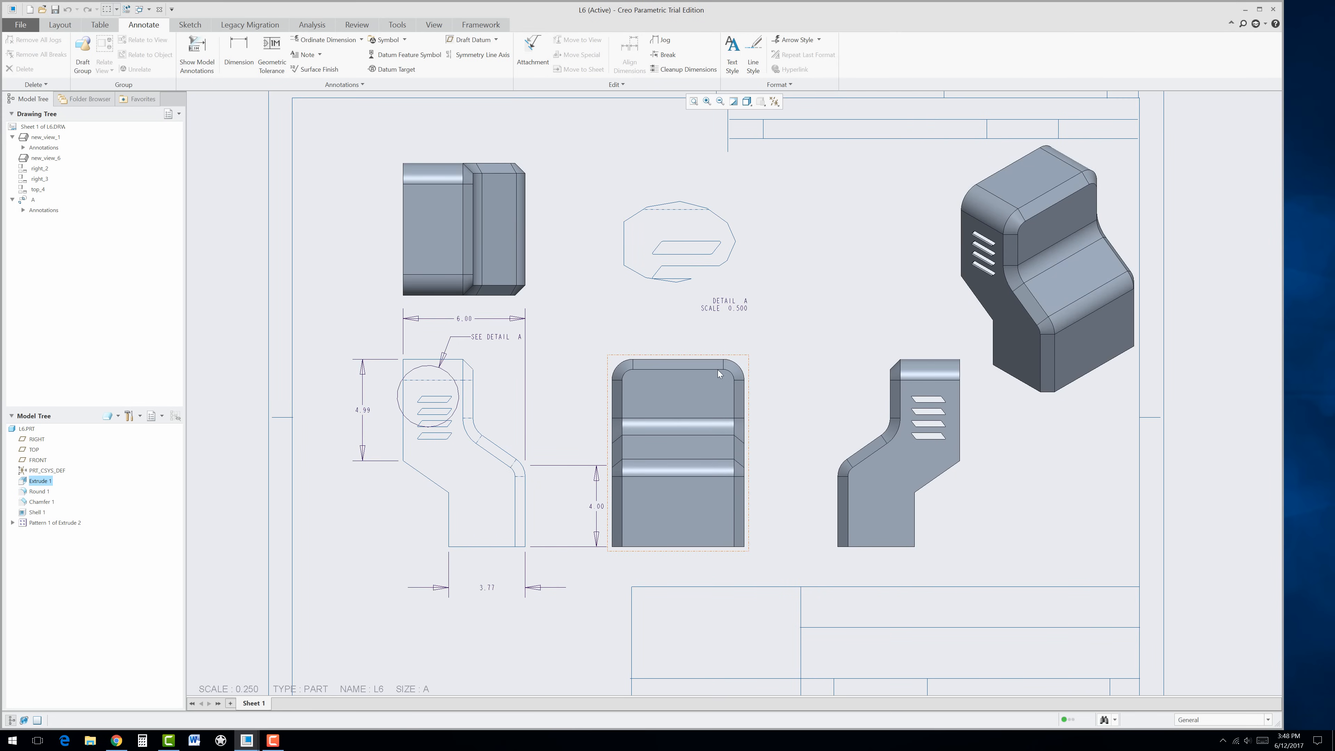
left_click(774, 101)
left_click(809, 160)
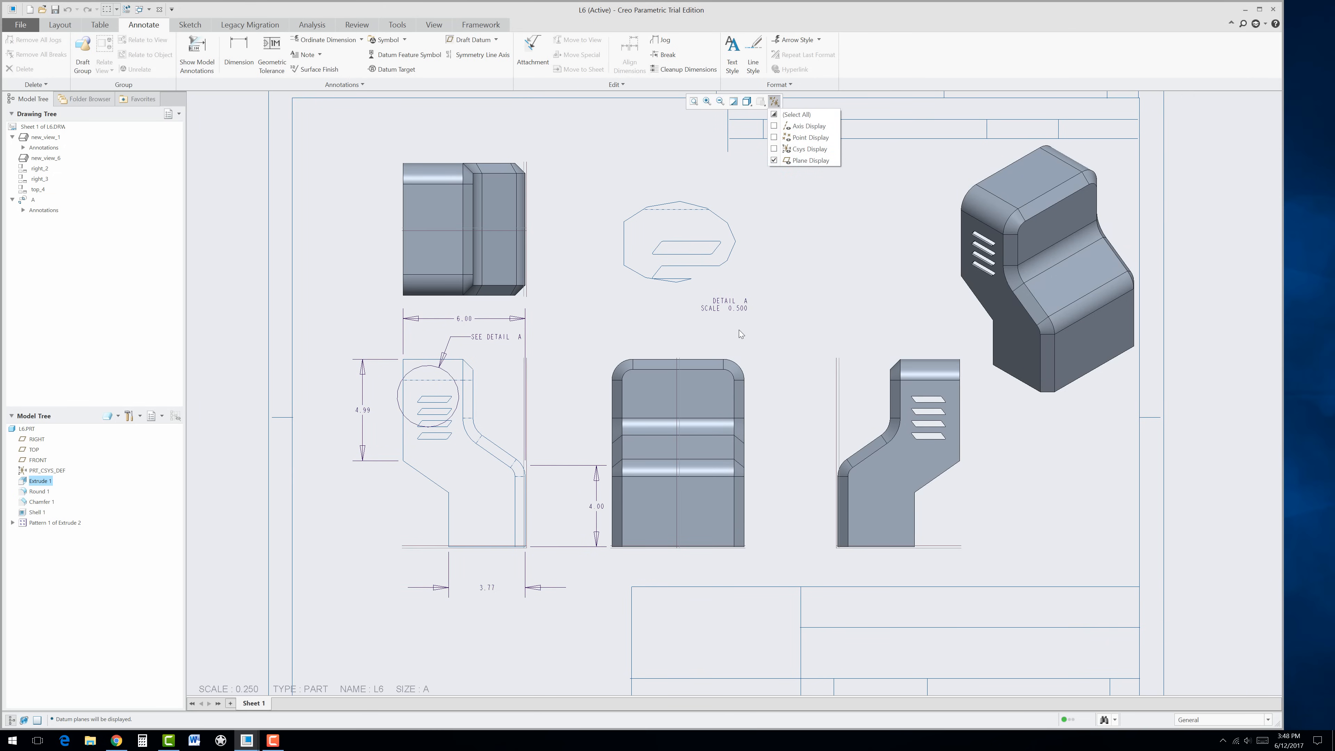
left_click(786, 344)
Step: Set the rightmost projected view, right_3, to show a 2D cross-section and add a new section entry
left_click(897, 409)
double_click(897, 409)
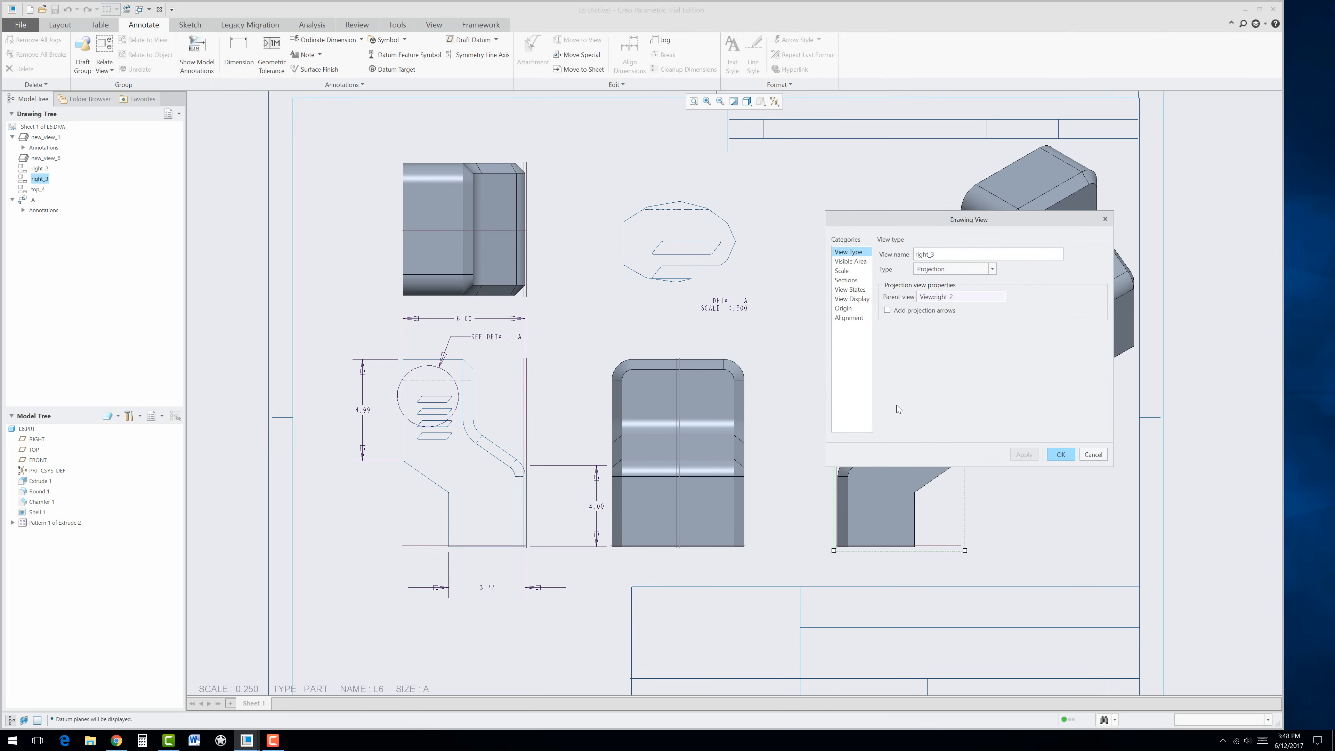
left_click(847, 280)
left_click(882, 262)
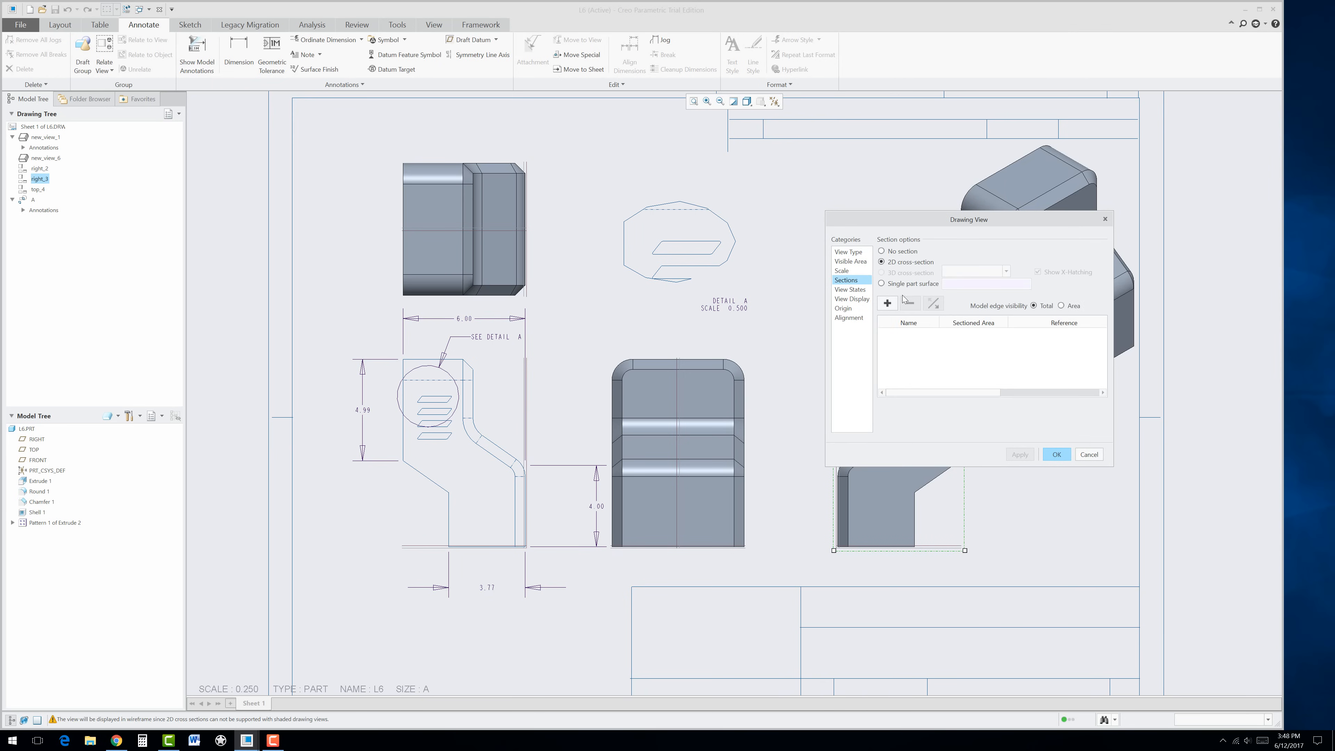
left_click(887, 303)
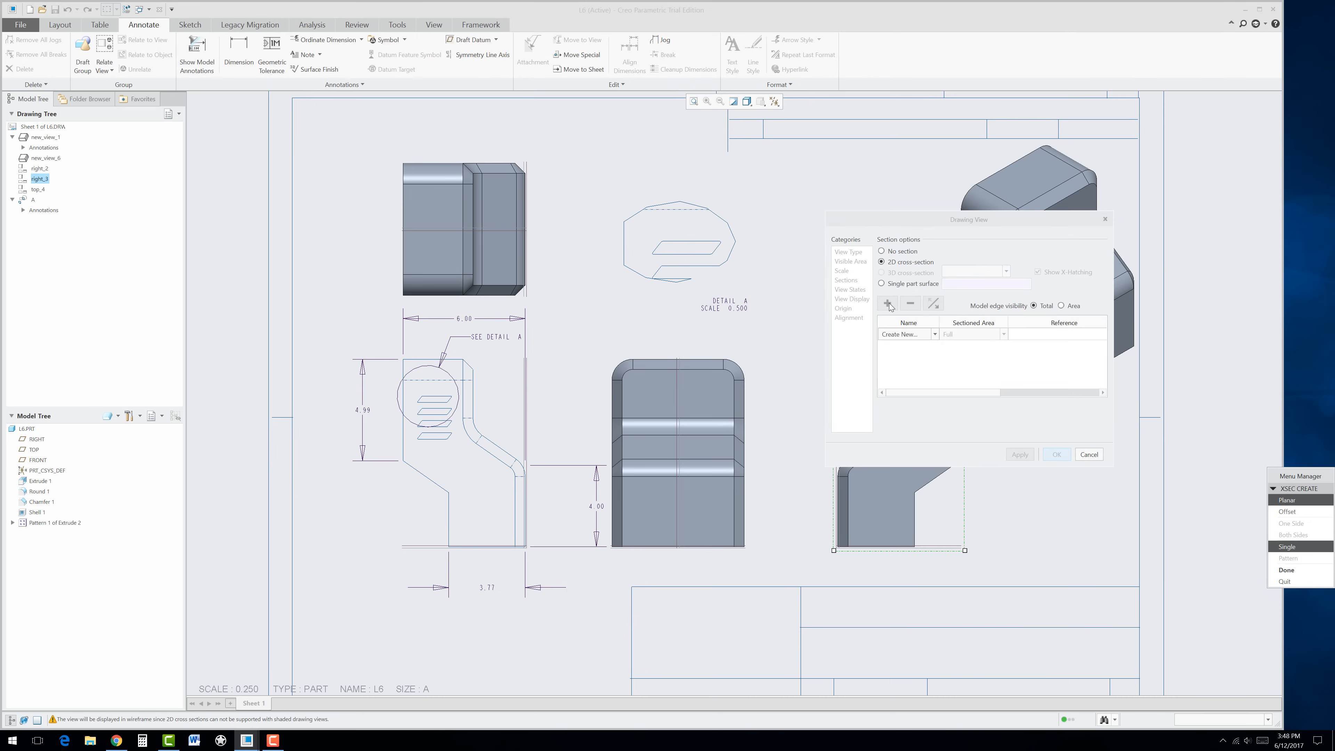
Step: Create a planar single cross-section named A on the middle view's vertical centre datum plane and apply it in full to the right_3 view
left_click(1281, 569)
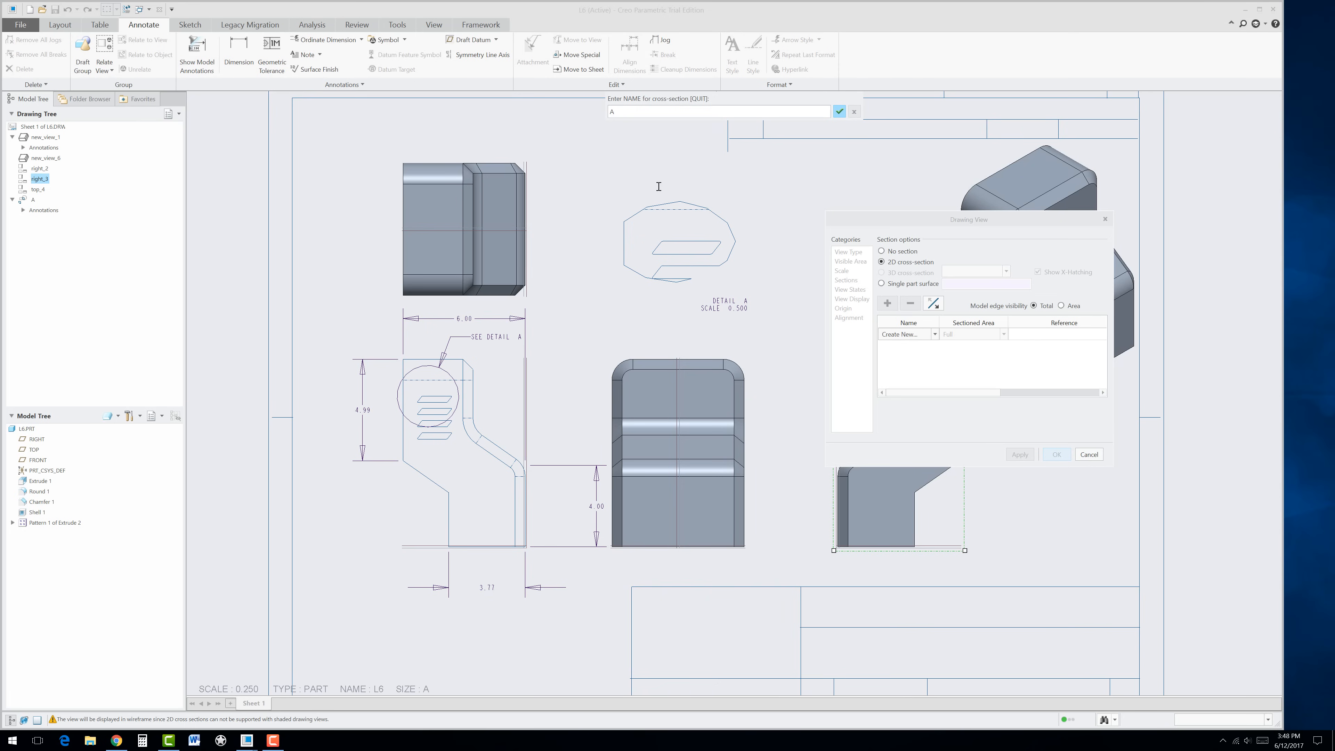
left_click(840, 112)
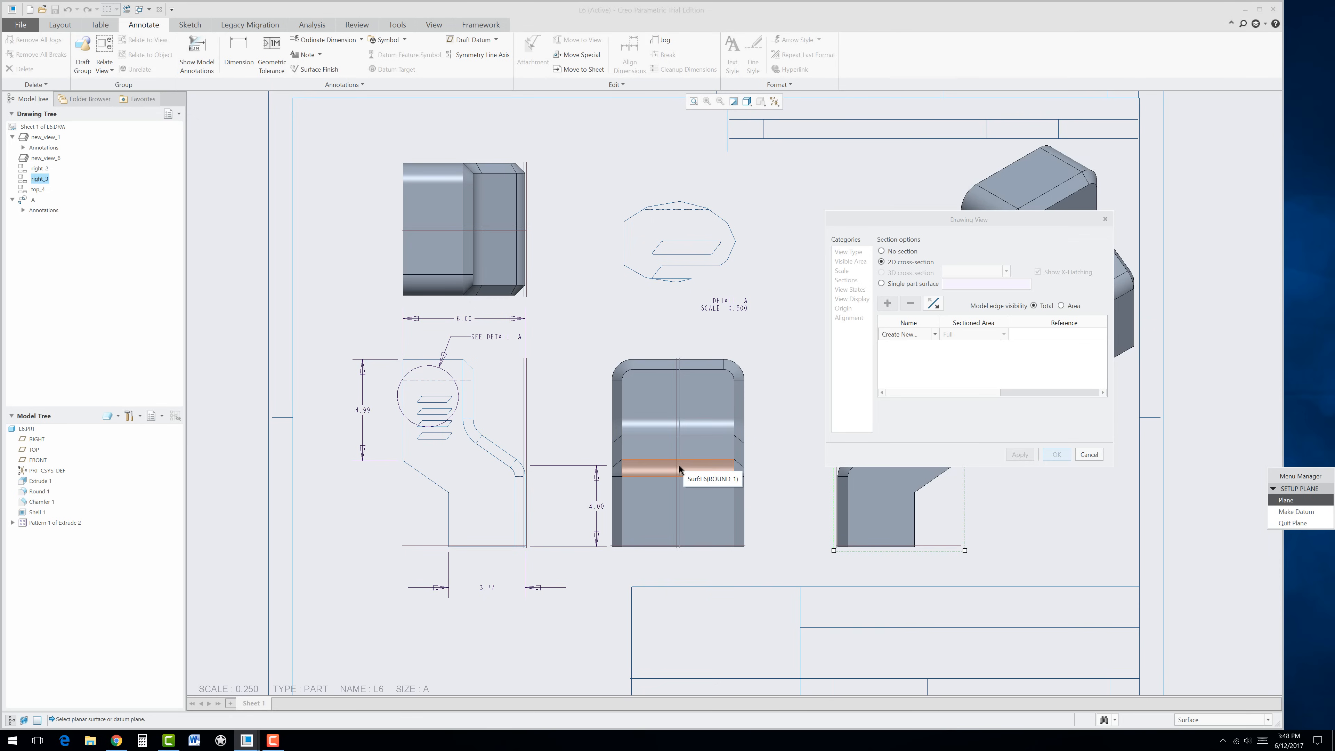
left_click(678, 367)
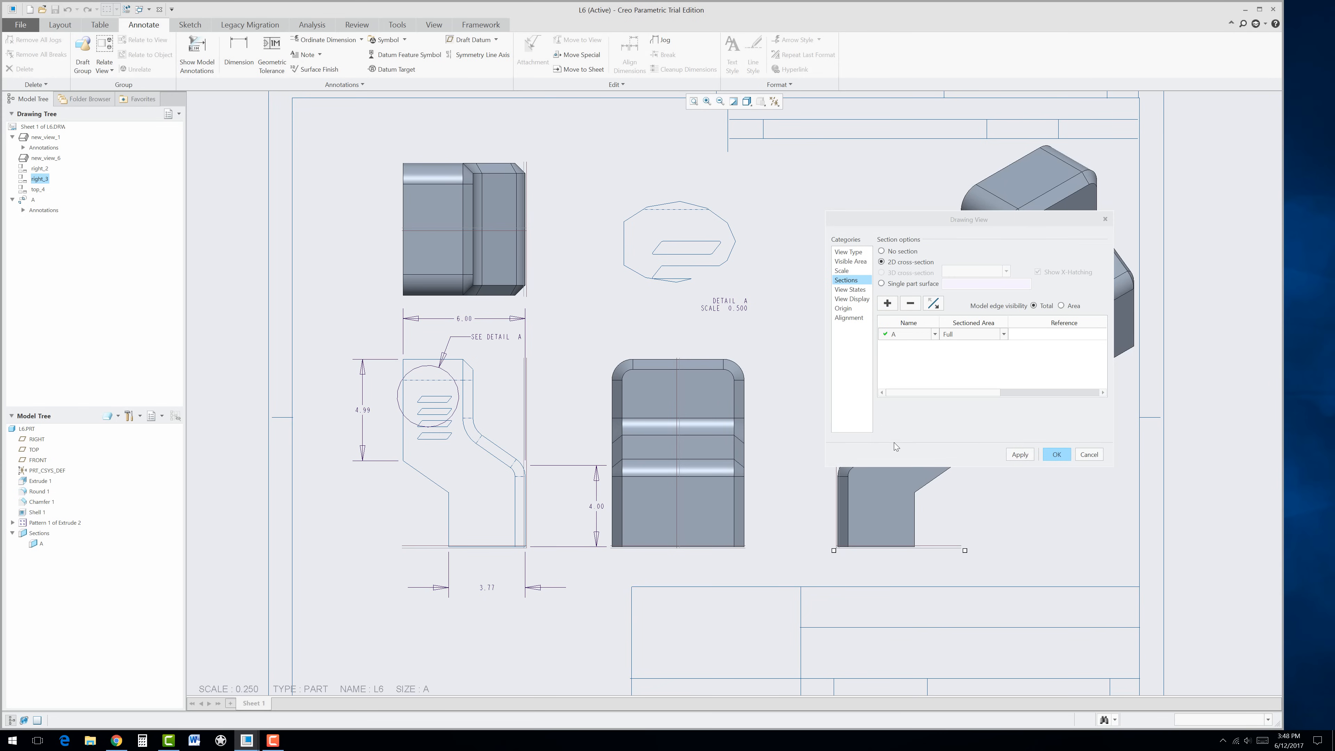
left_click(1021, 456)
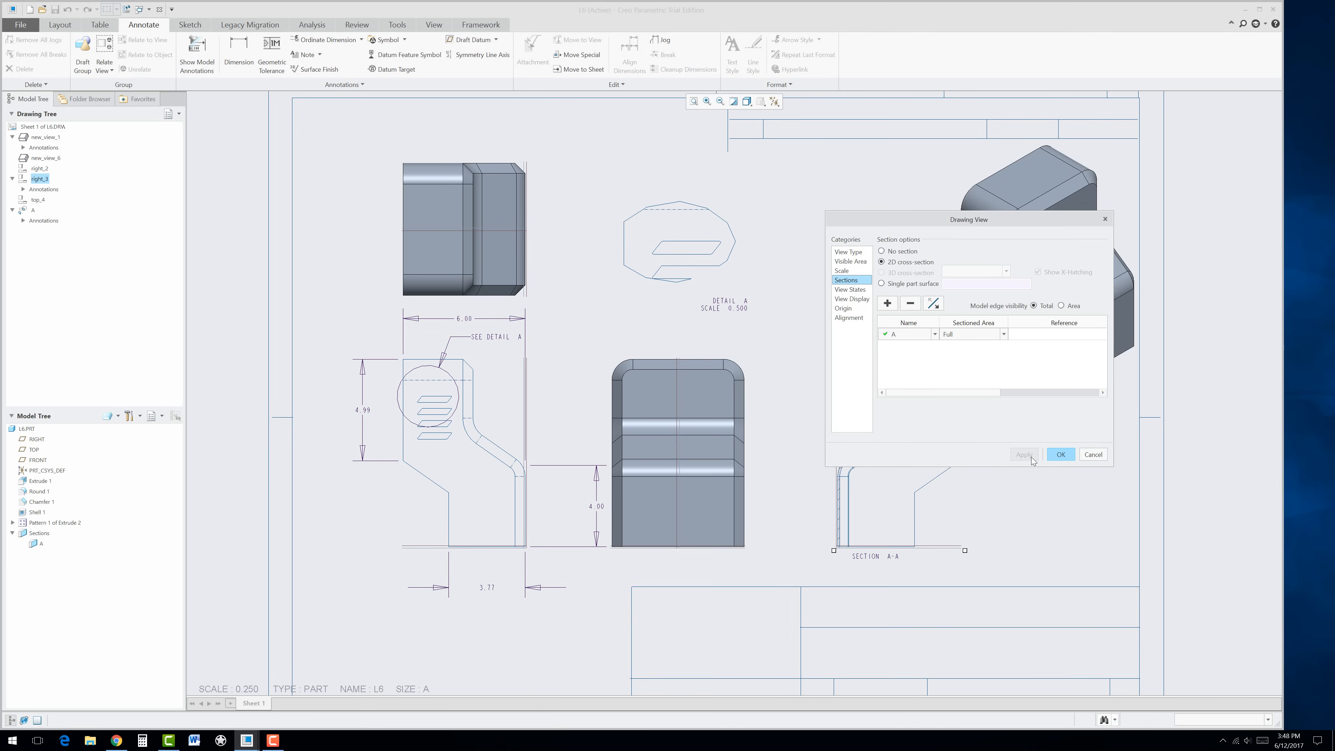
left_click(1060, 455)
scroll(891, 416, "up", 3)
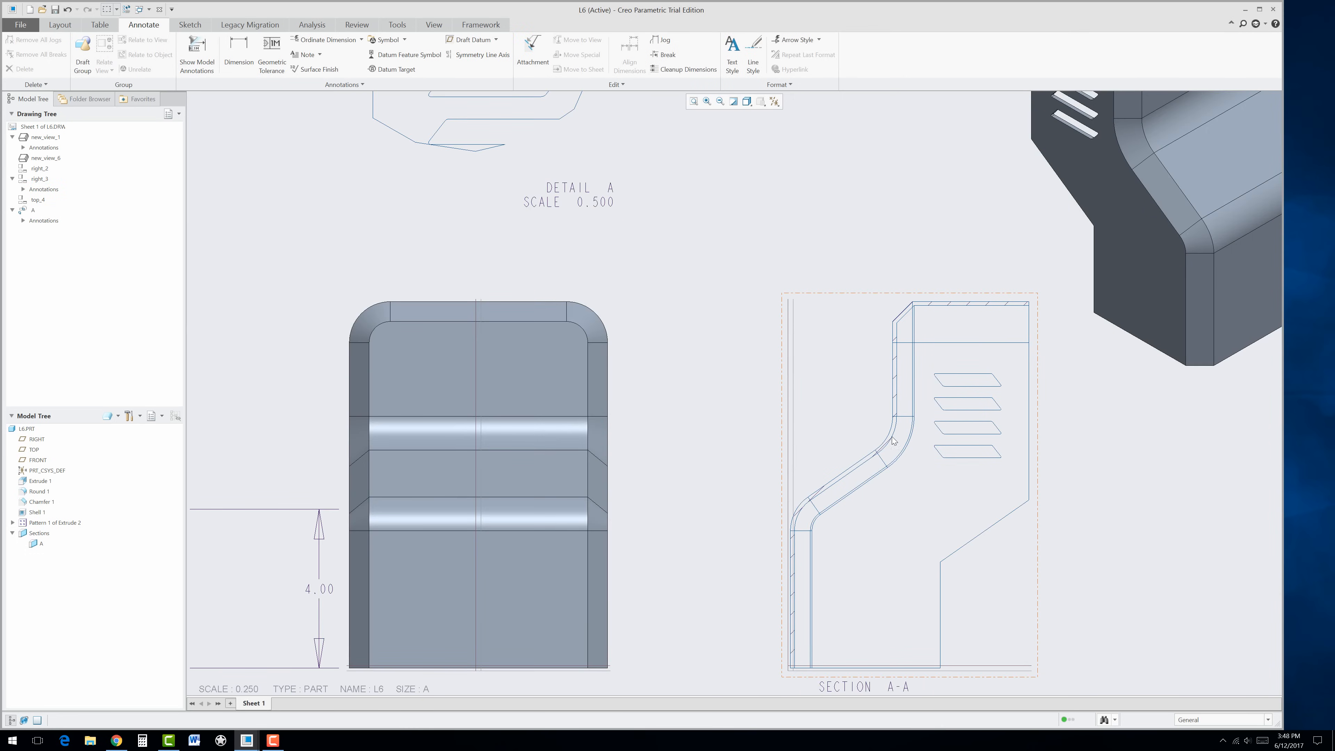
scroll(866, 542, "down", 3)
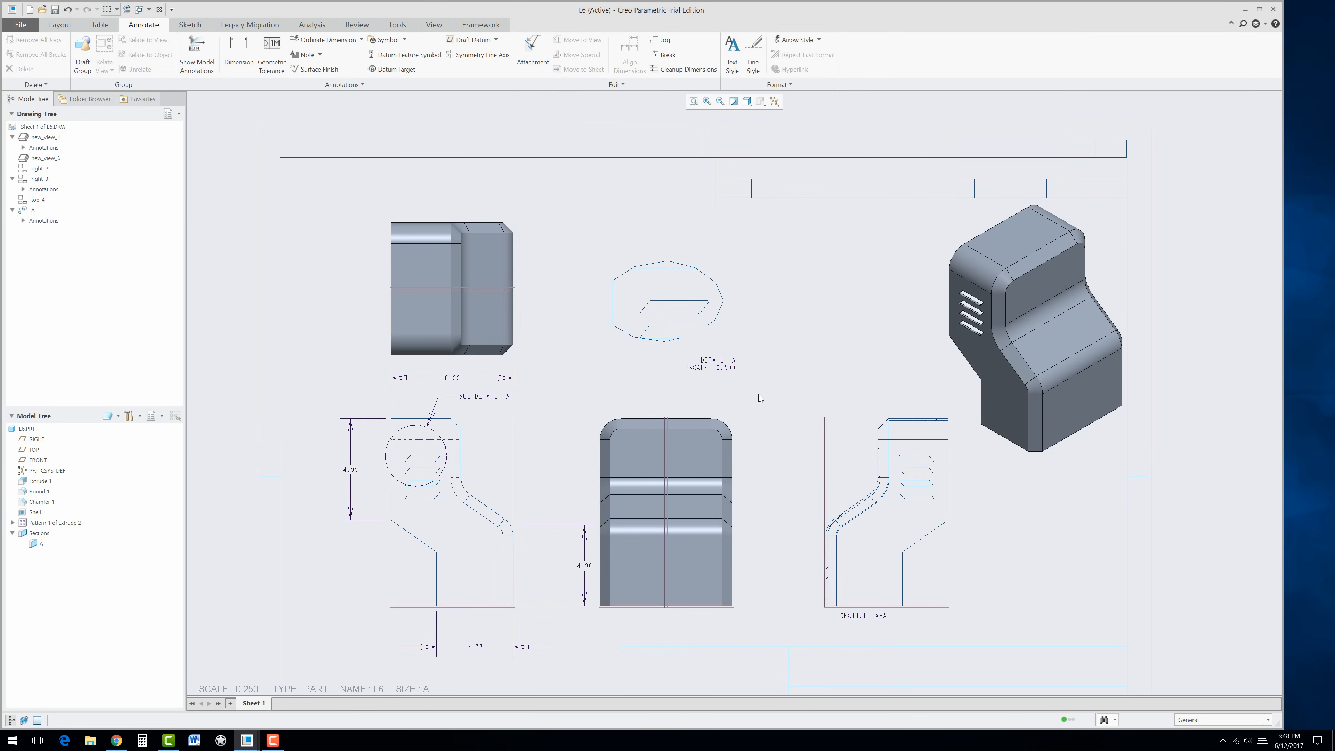
Step: Add an unattached note reading LAB 6 in the title block's upper cell and open its text for editing
scroll(759, 394, "down", 1)
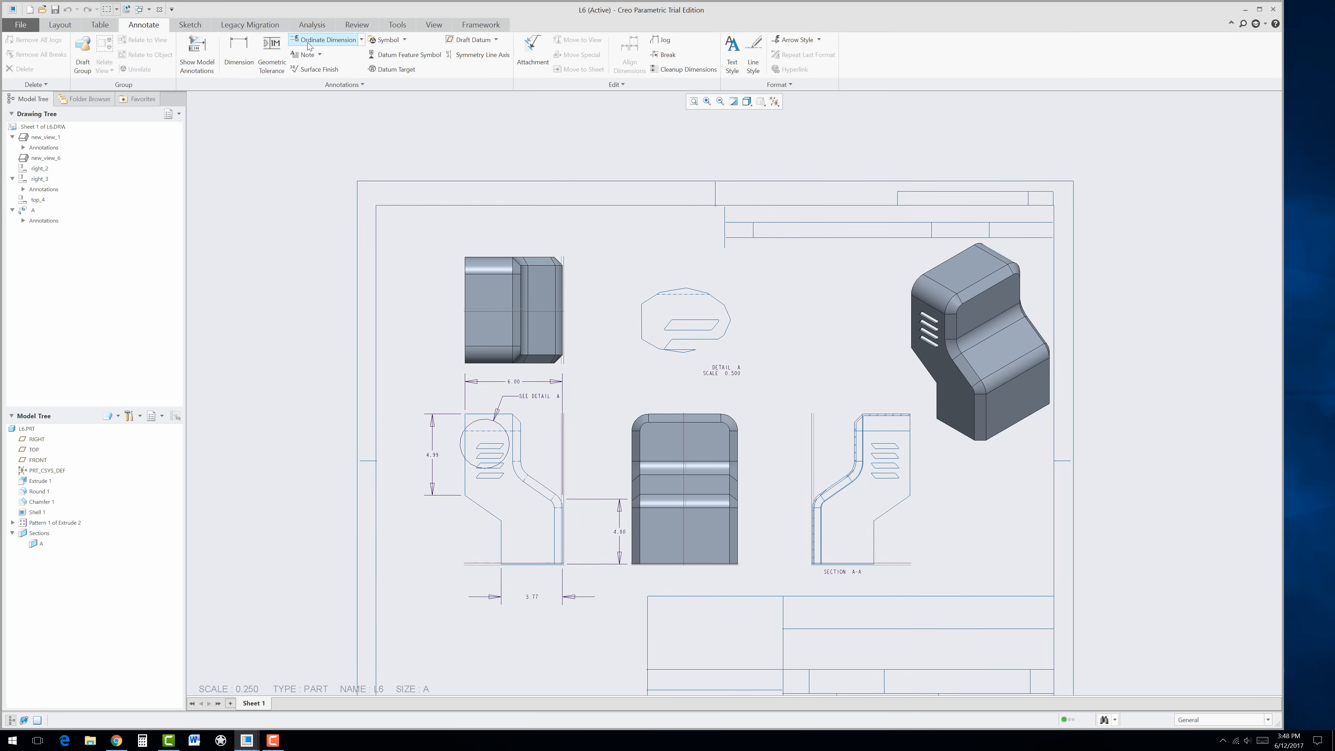
left_click(306, 54)
left_click(858, 610)
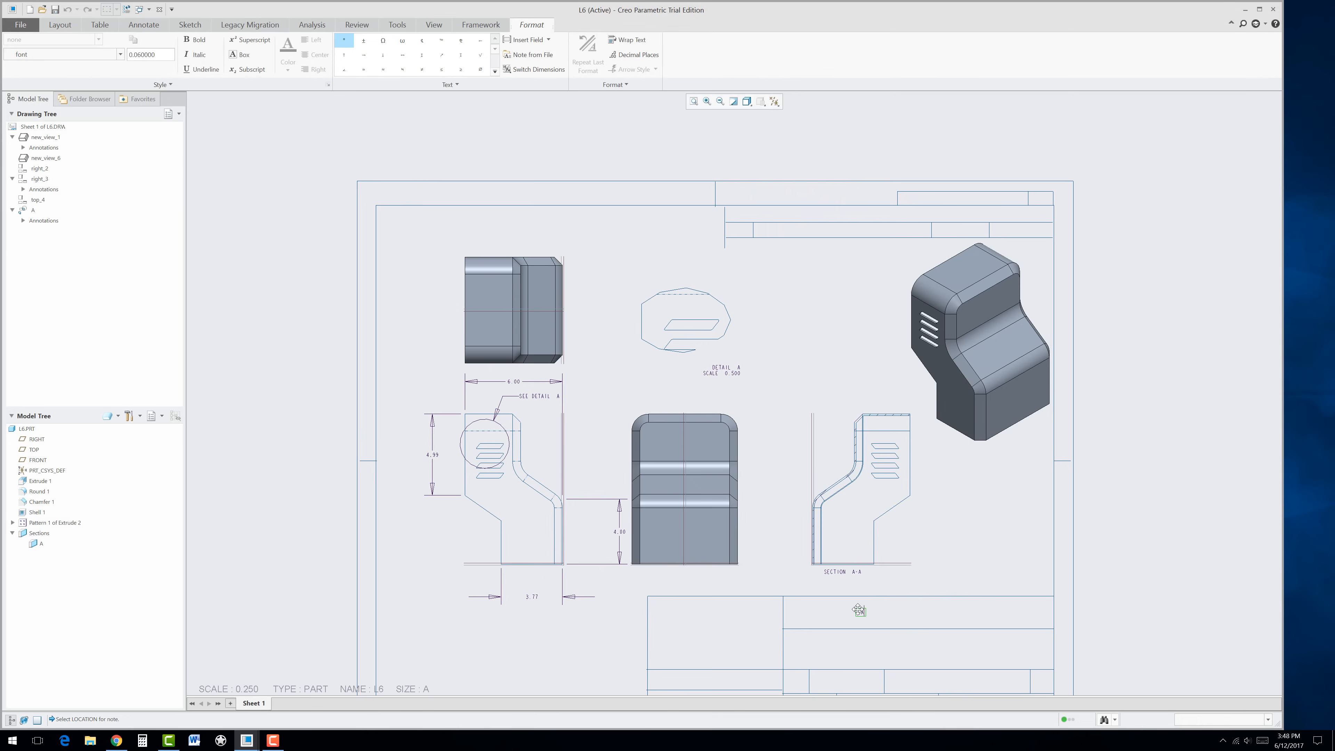
type("LAB")
type(" 5")
left_click(954, 544)
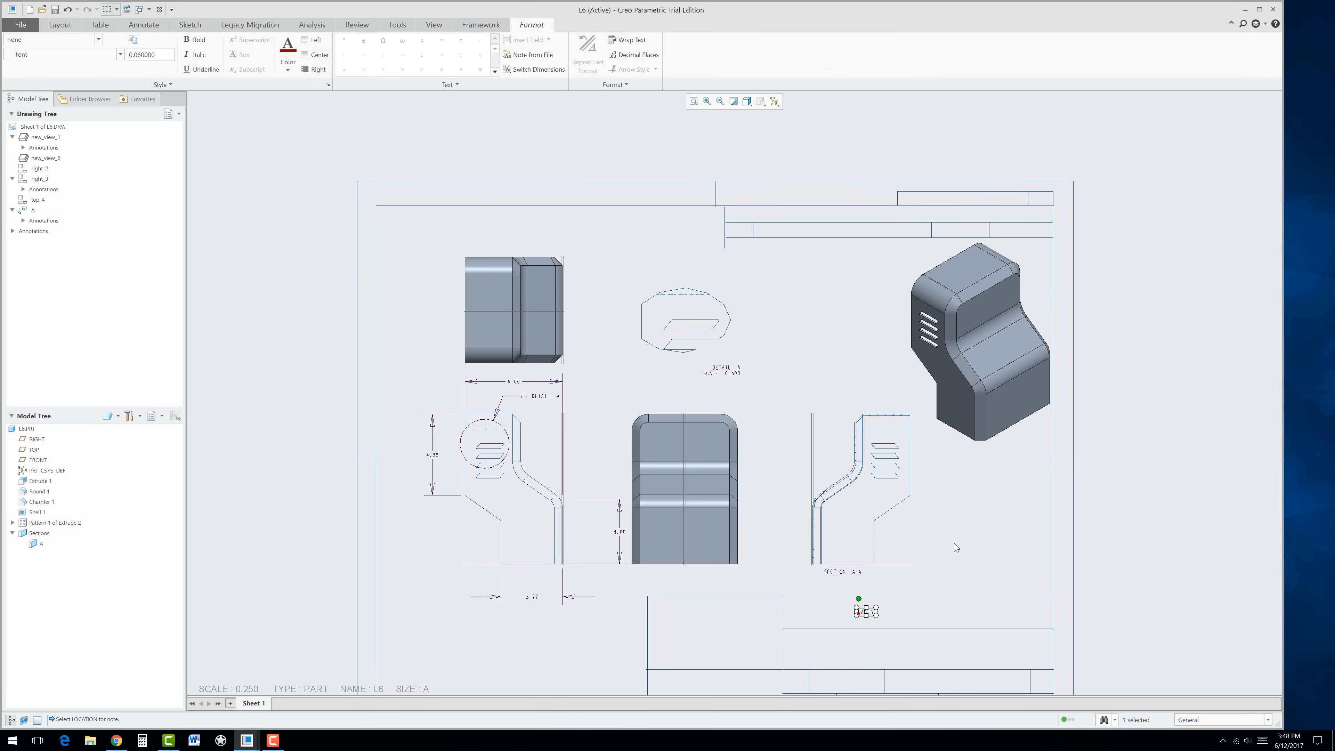
scroll(937, 535, "up", 2)
scroll(890, 578, "down", 6)
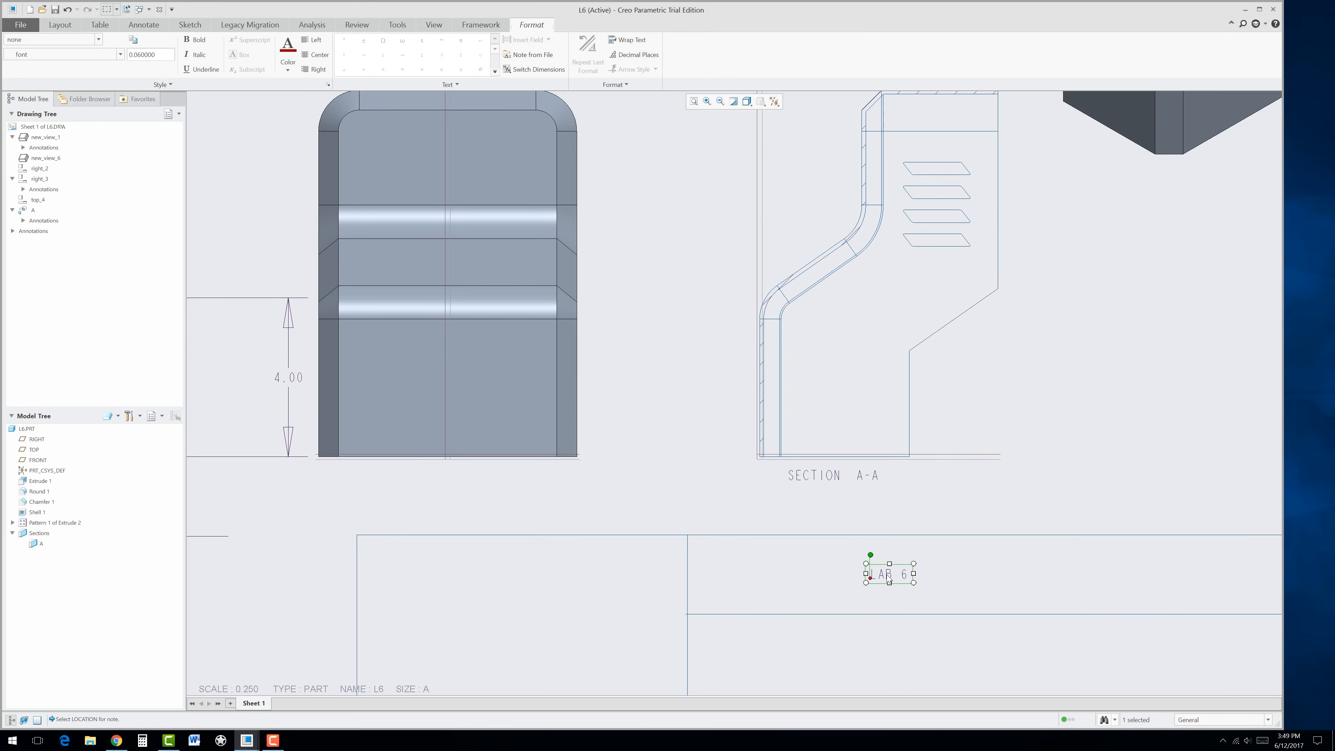
double_click(889, 578)
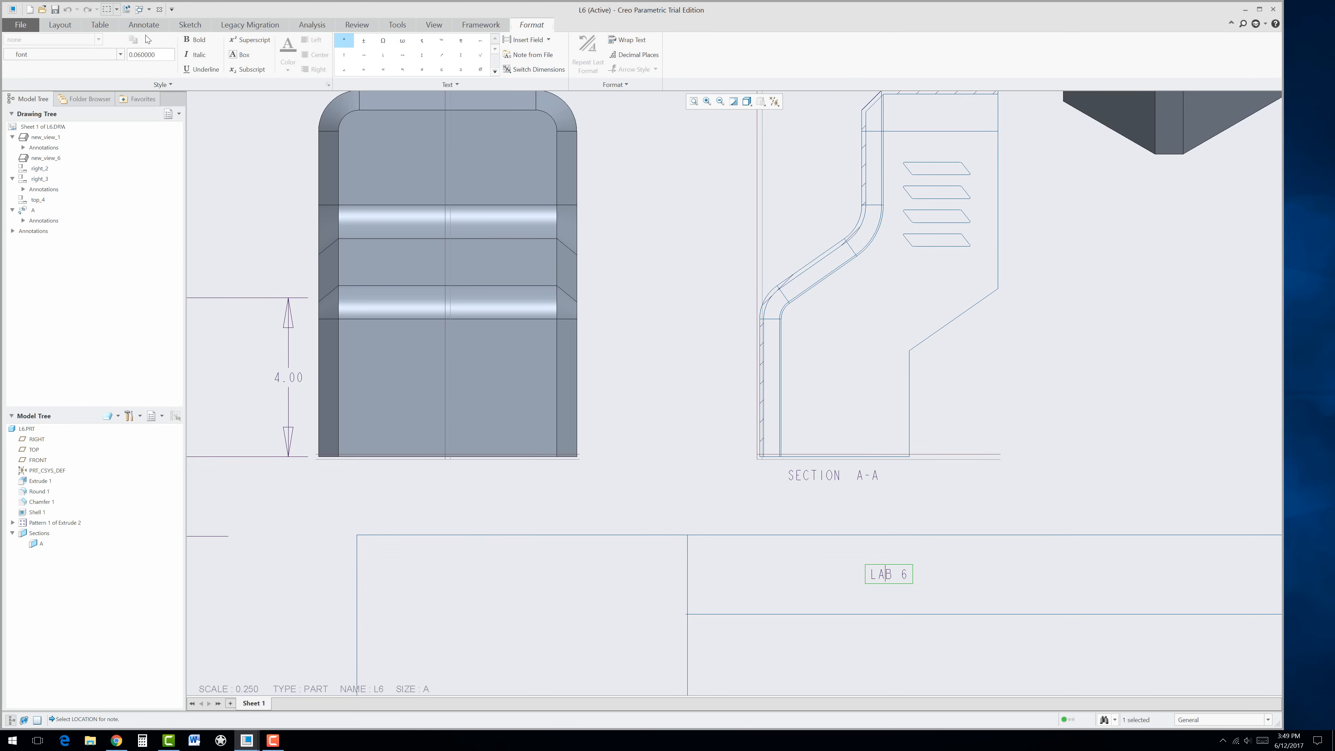
Step: Try to set the LAB 6 note's text height to 0.1
left_click(160, 58)
type(".1")
key("Return")
Step: Set the whole LAB 6 text to a height of 0.125 and make it italic and bold
left_click_drag(906, 574, 869, 578)
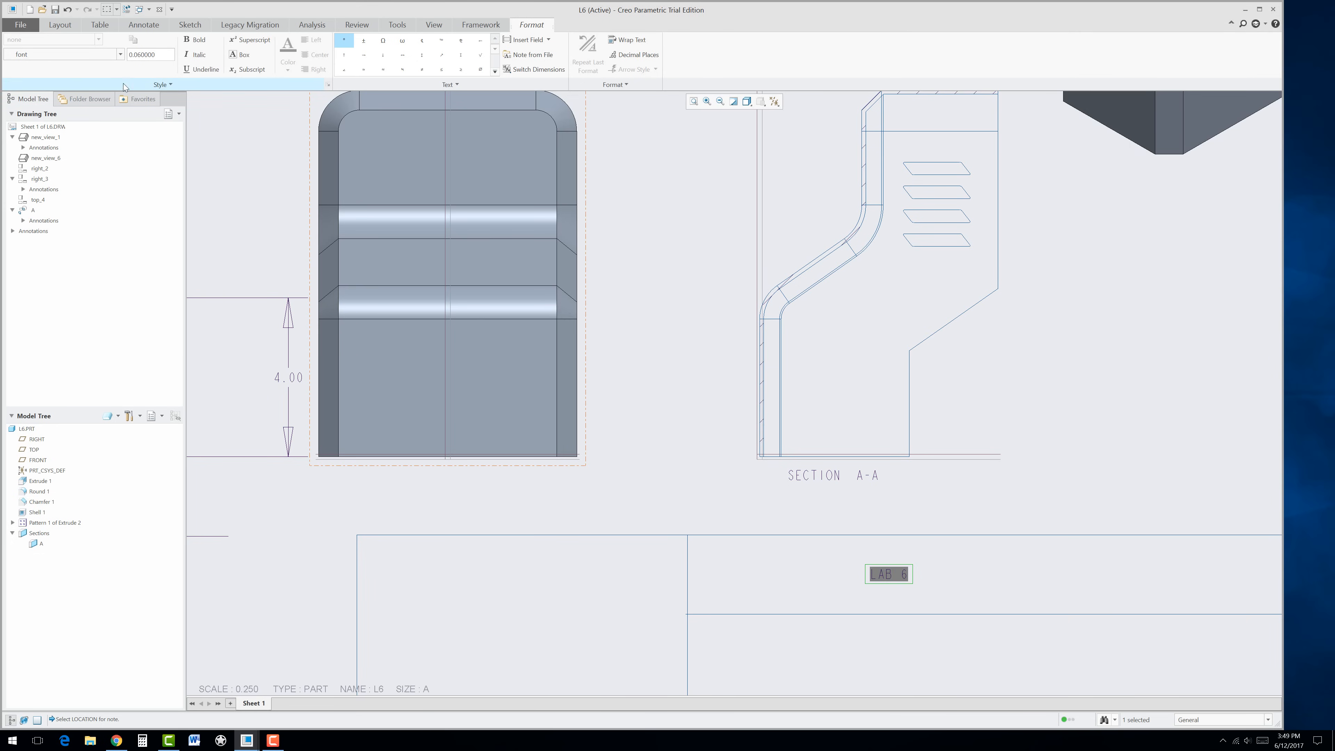
left_click_drag(164, 59, 126, 60)
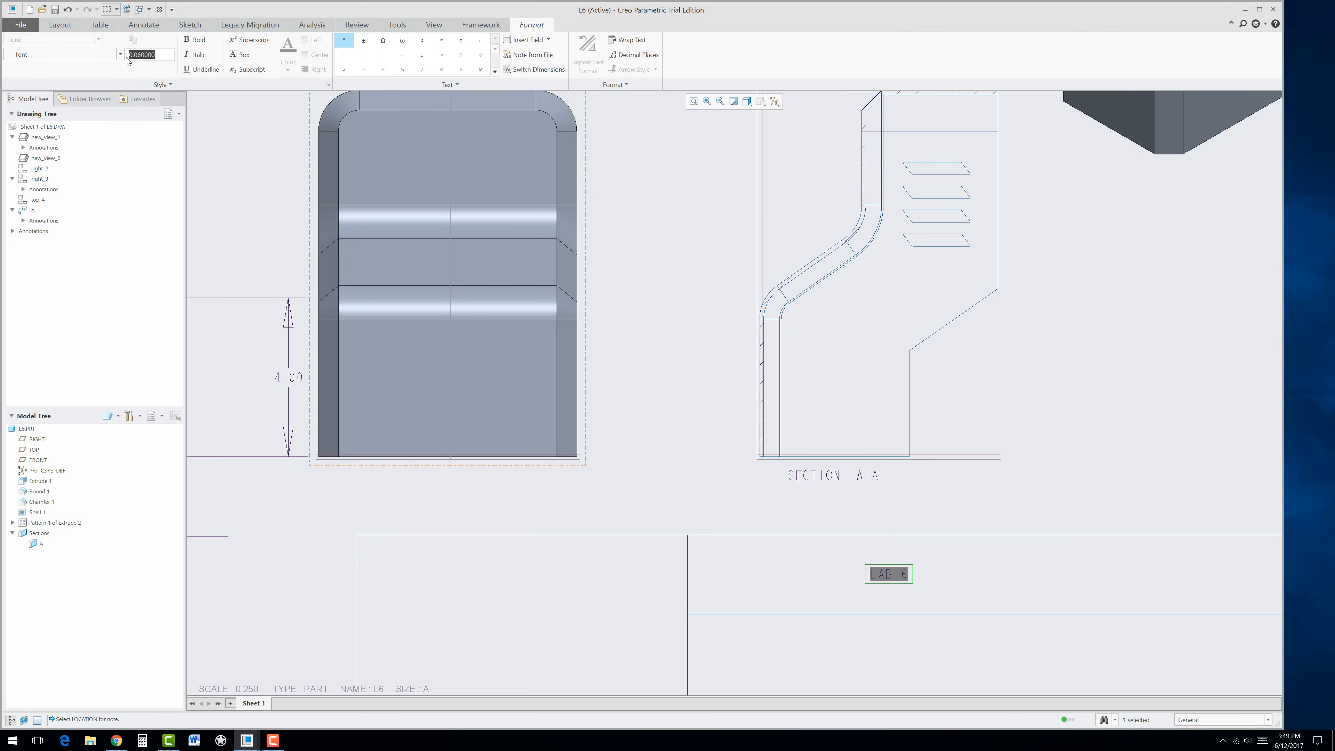
type(".125")
key("Return")
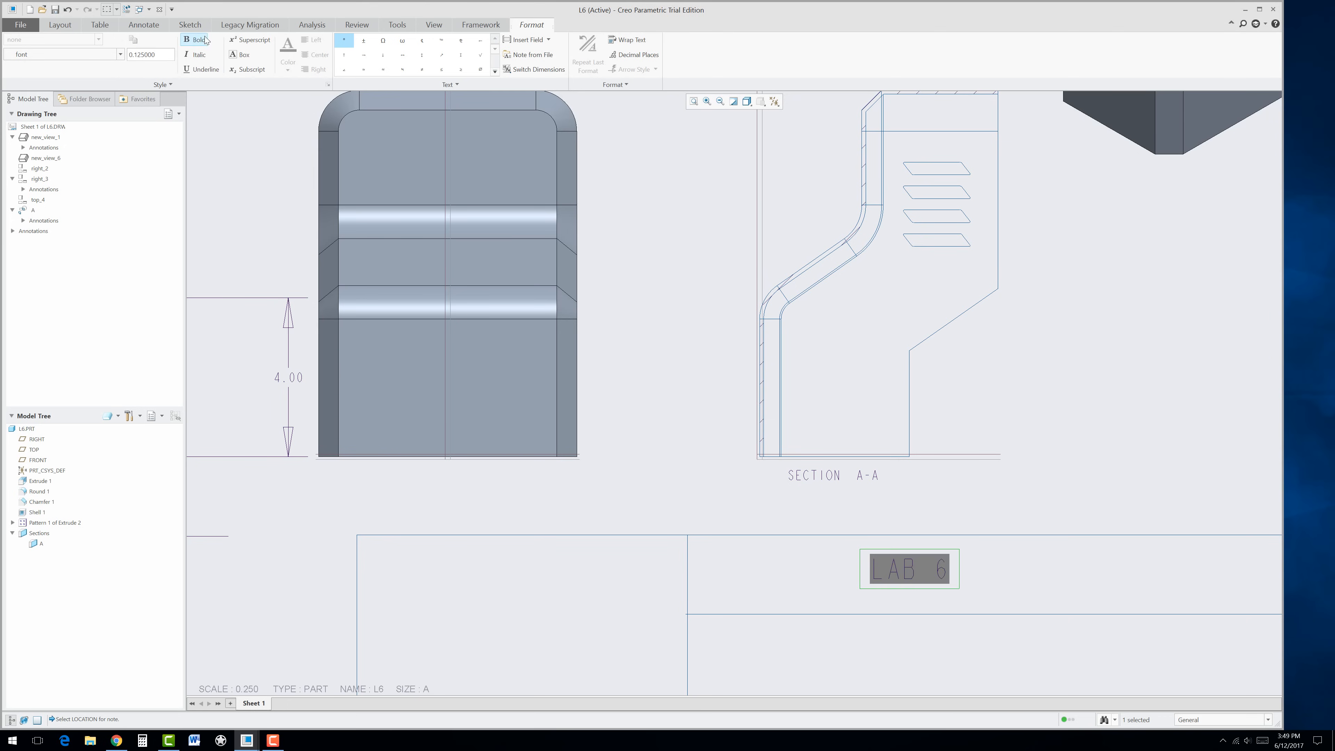
left_click(196, 55)
left_click(195, 40)
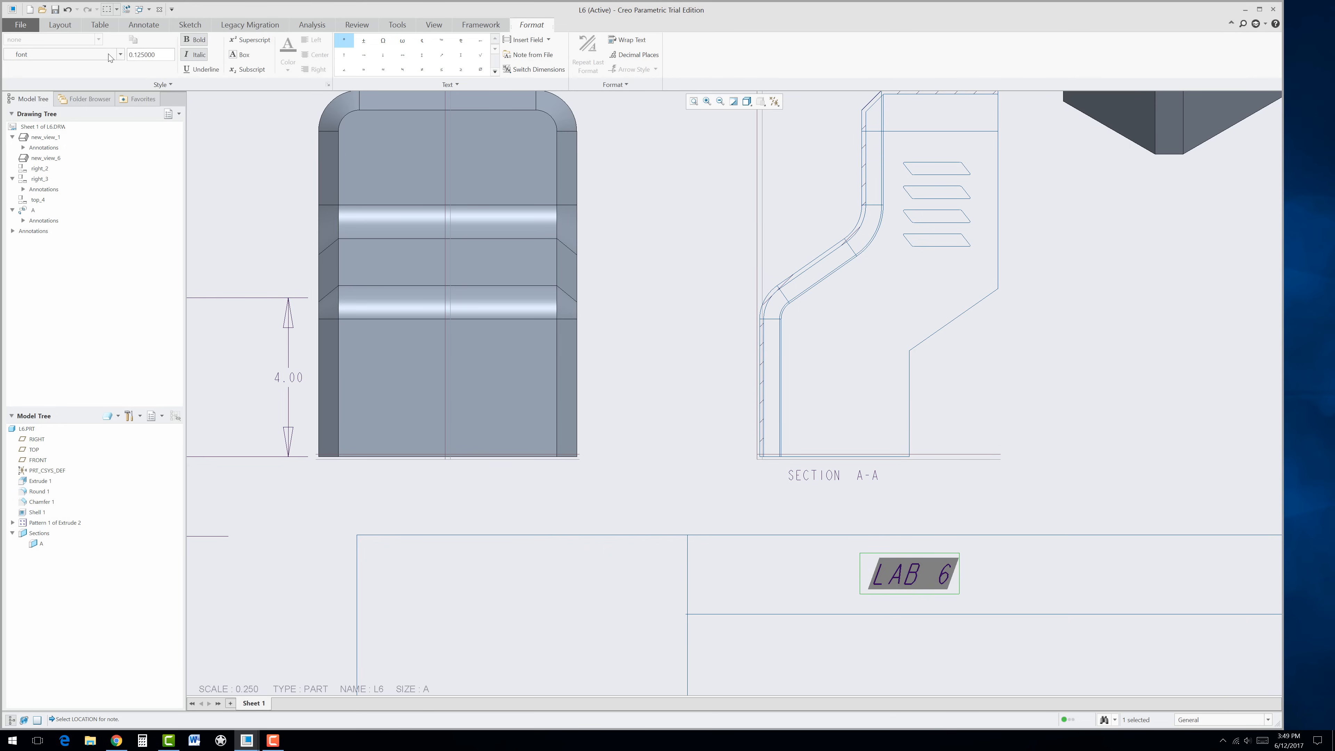
Step: Change the LAB 6 note's font to CG Omega Italic and finish editing the note
left_click(119, 55)
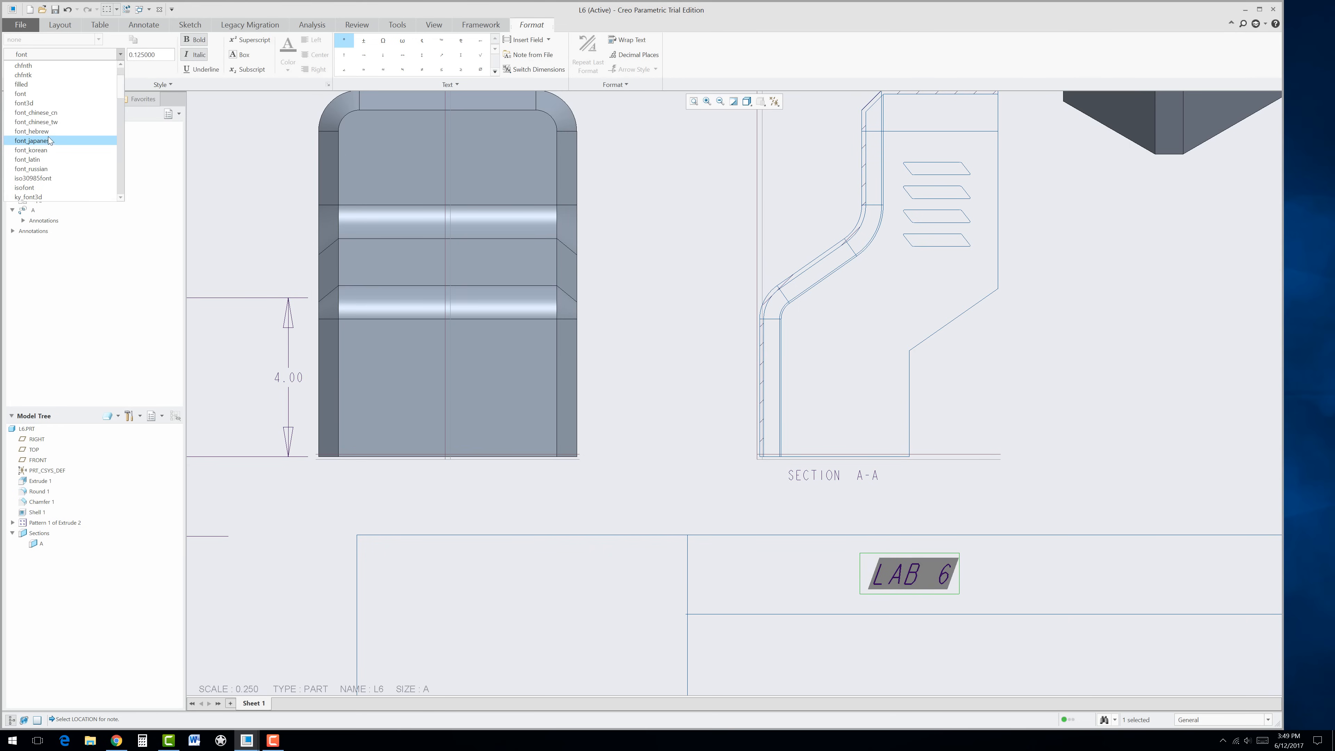
scroll(46, 179, "down", 3)
scroll(47, 180, "down", 4)
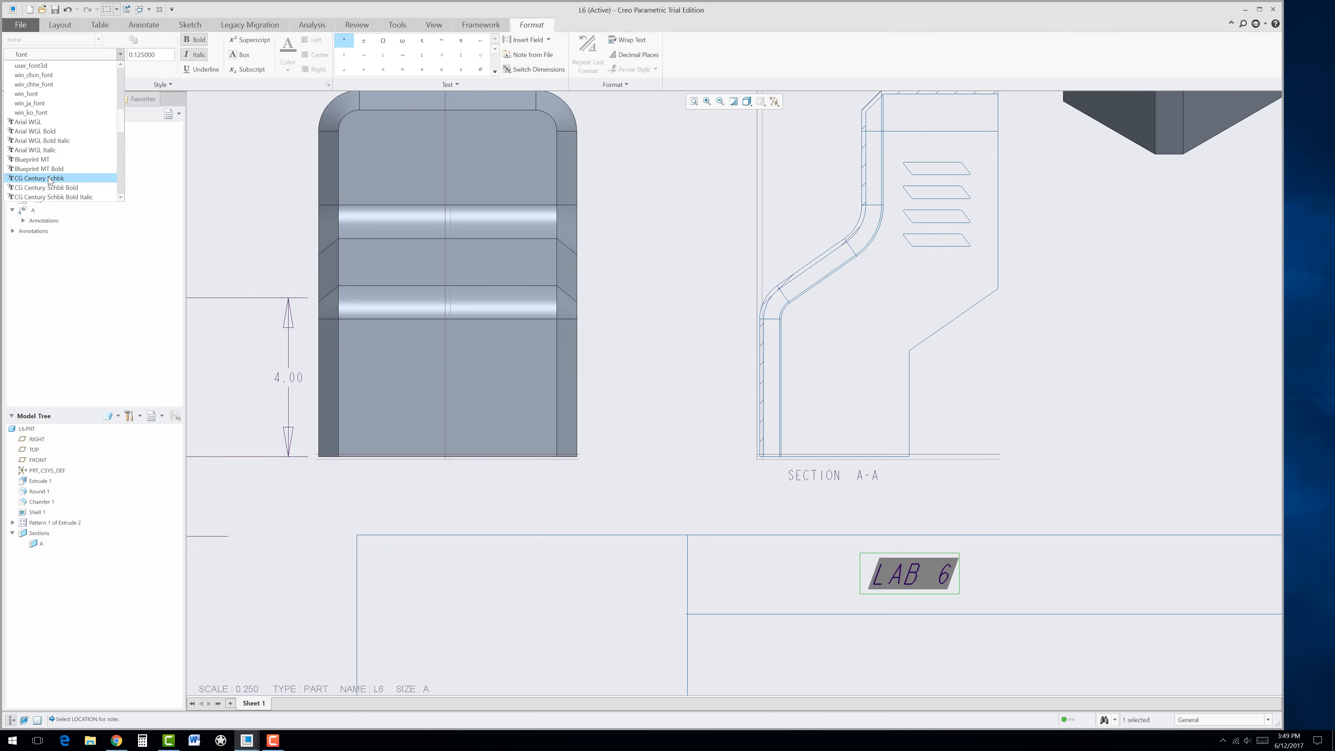
scroll(49, 181, "down", 4)
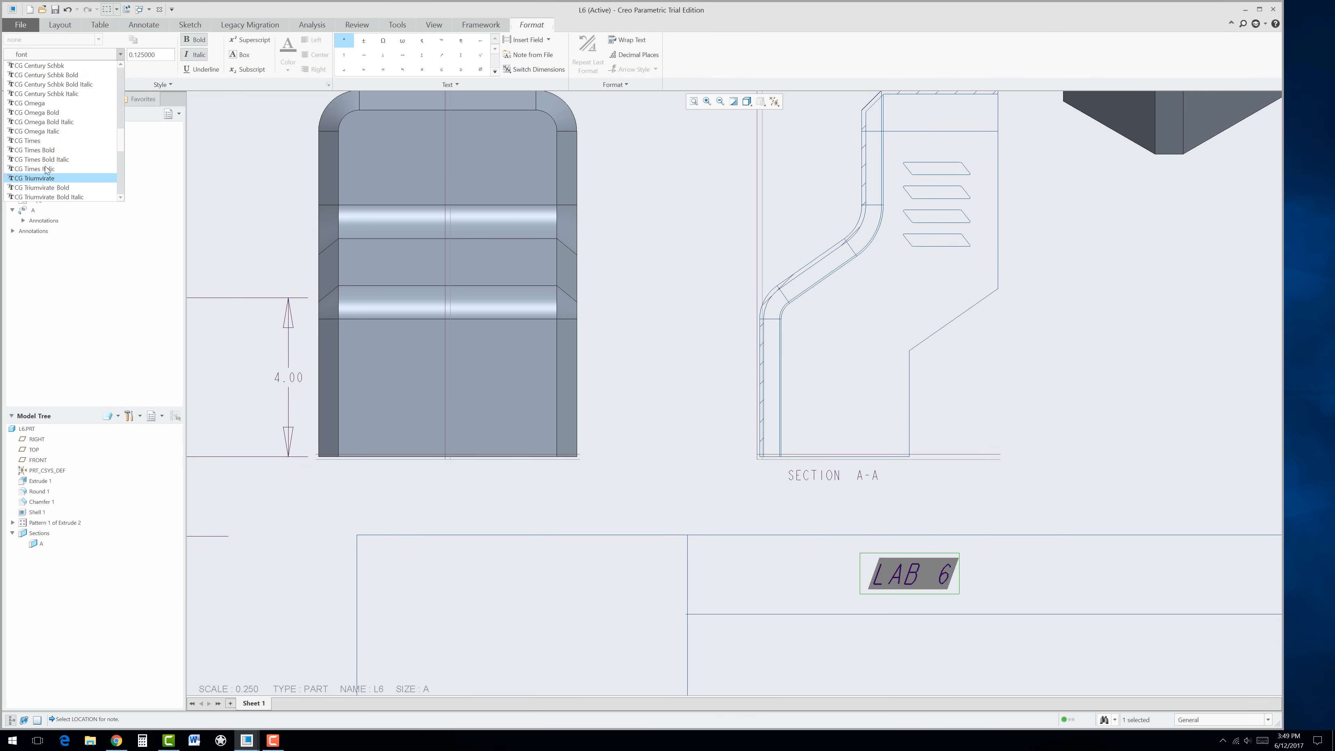
left_click(40, 132)
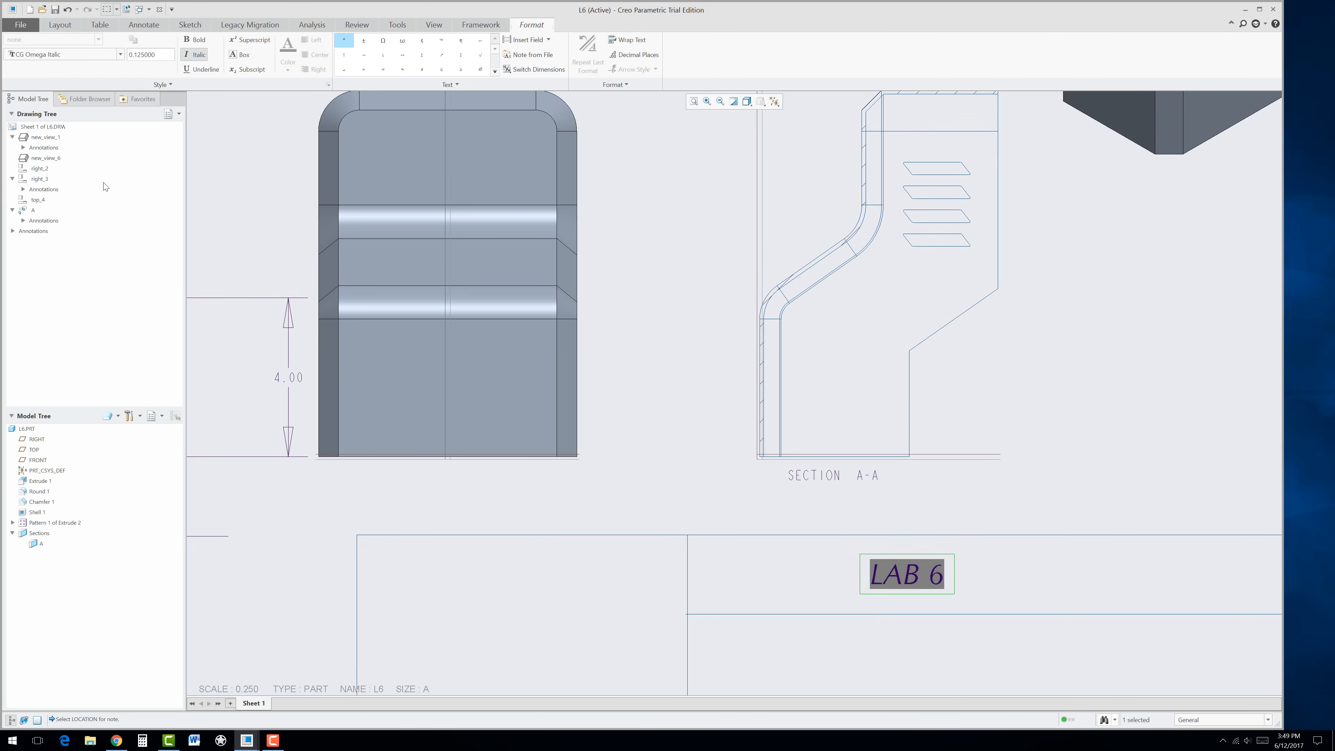
left_click(655, 317)
scroll(662, 335, "down", 5)
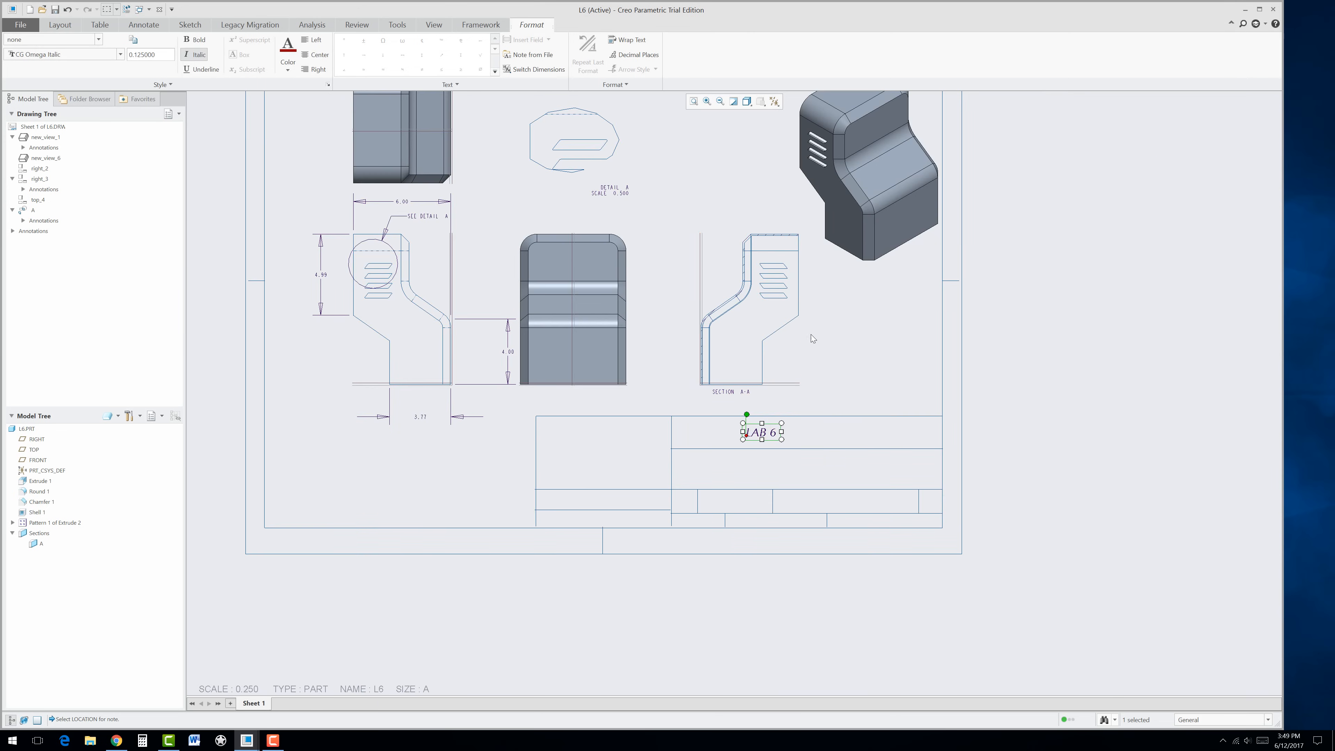
scroll(834, 424, "down", 2)
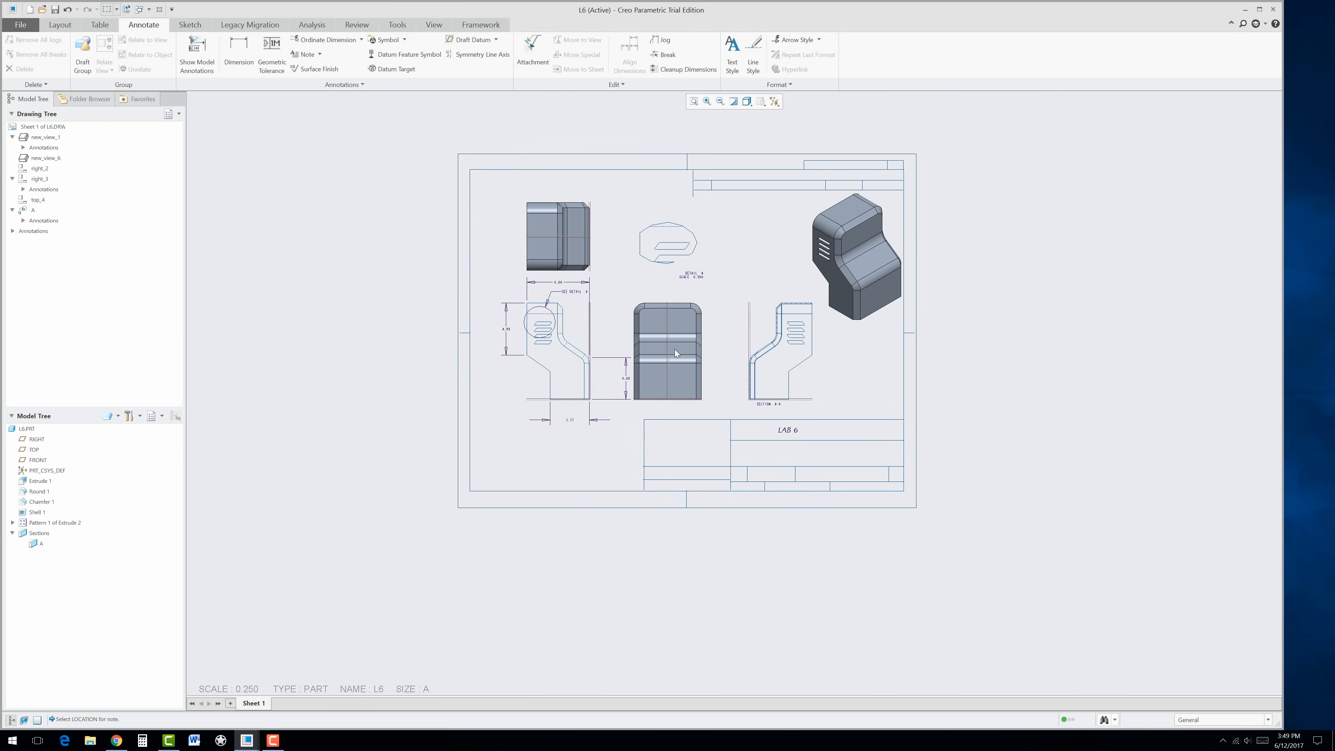
Step: Turn off the display of datum planes in the drawing
left_click(774, 101)
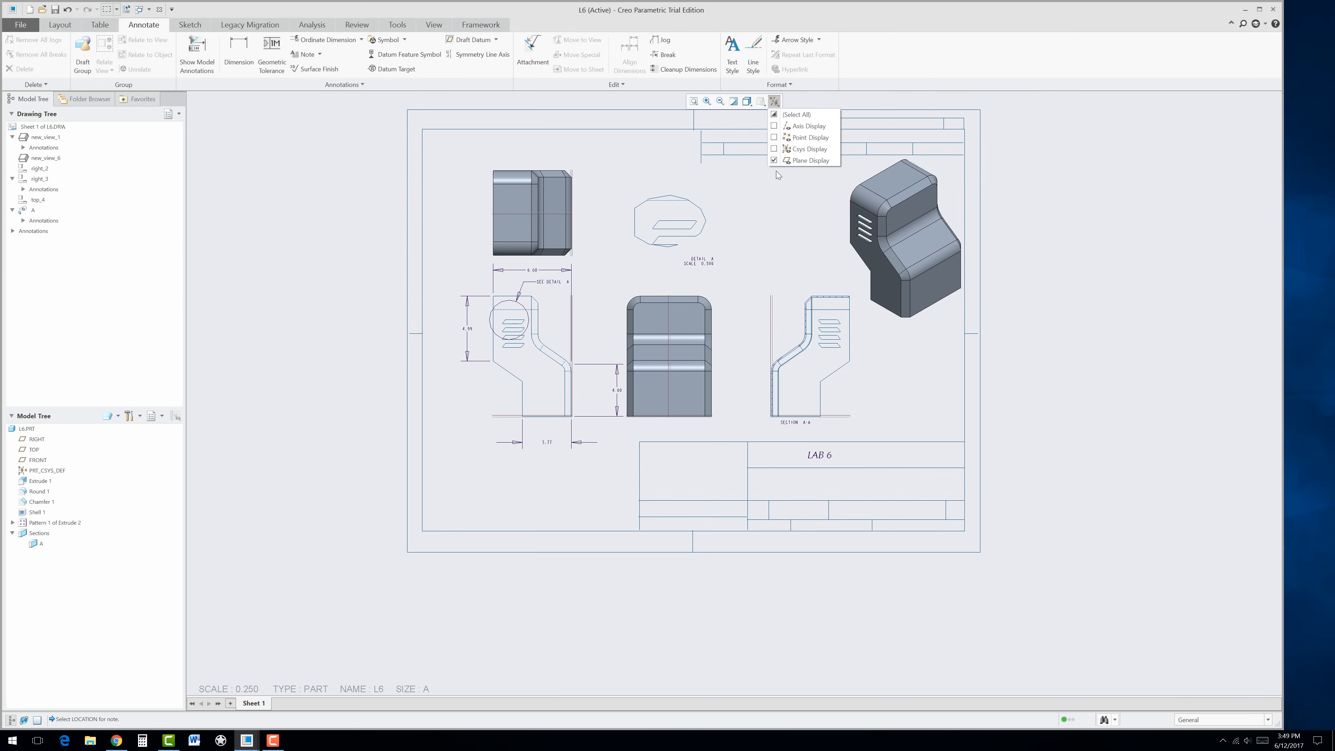
left_click(774, 160)
scroll(618, 260, "up", 1)
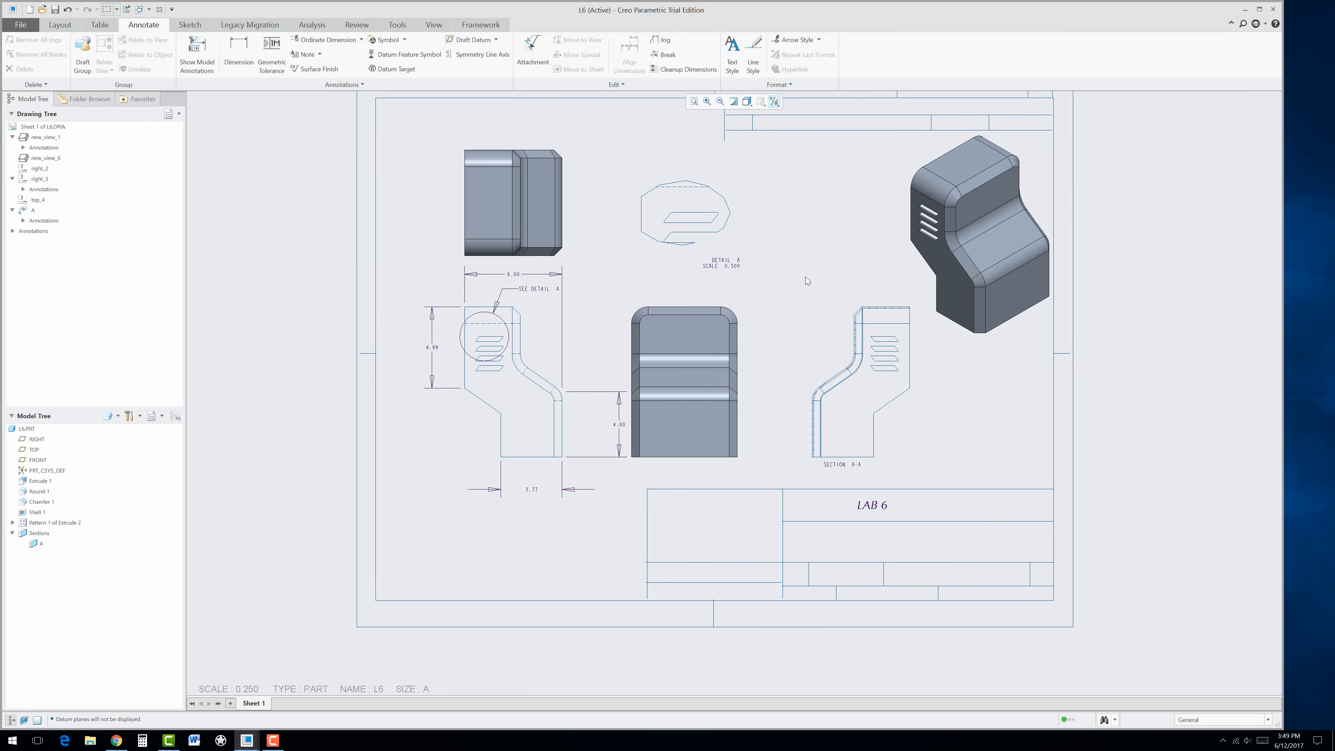
left_click(273, 740)
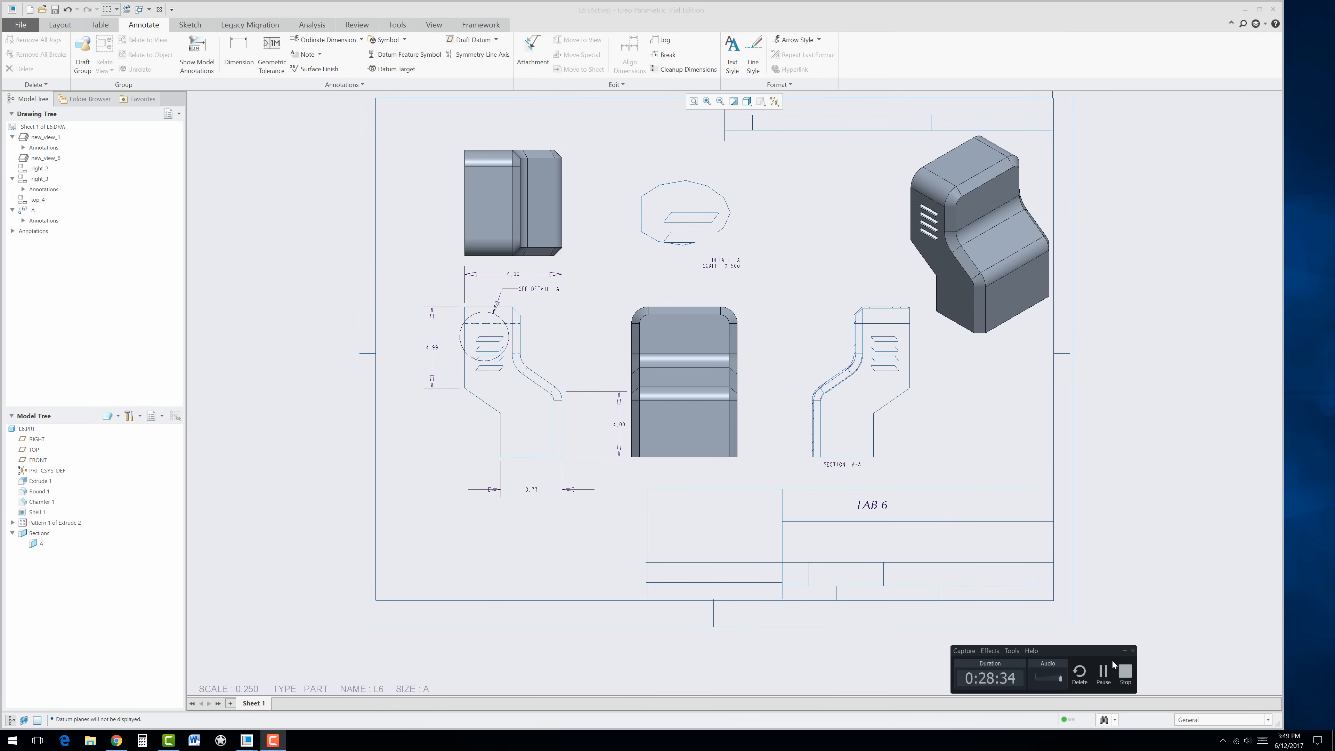